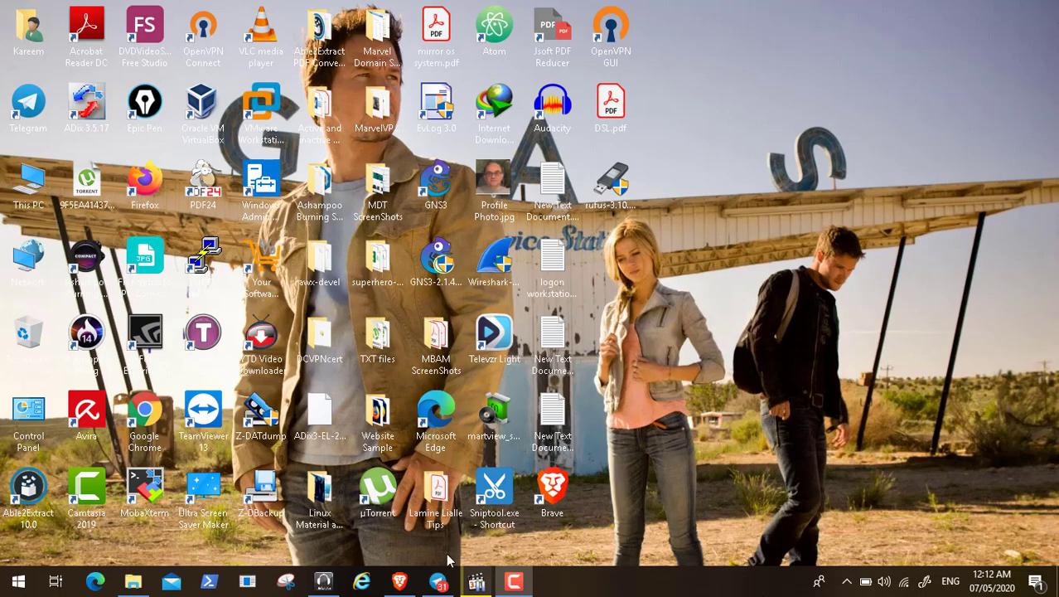
Step: Bring up the Brave browser from the taskbar, showing the Facebook page
{"action": "left_click", "coordinate": [397, 585]}
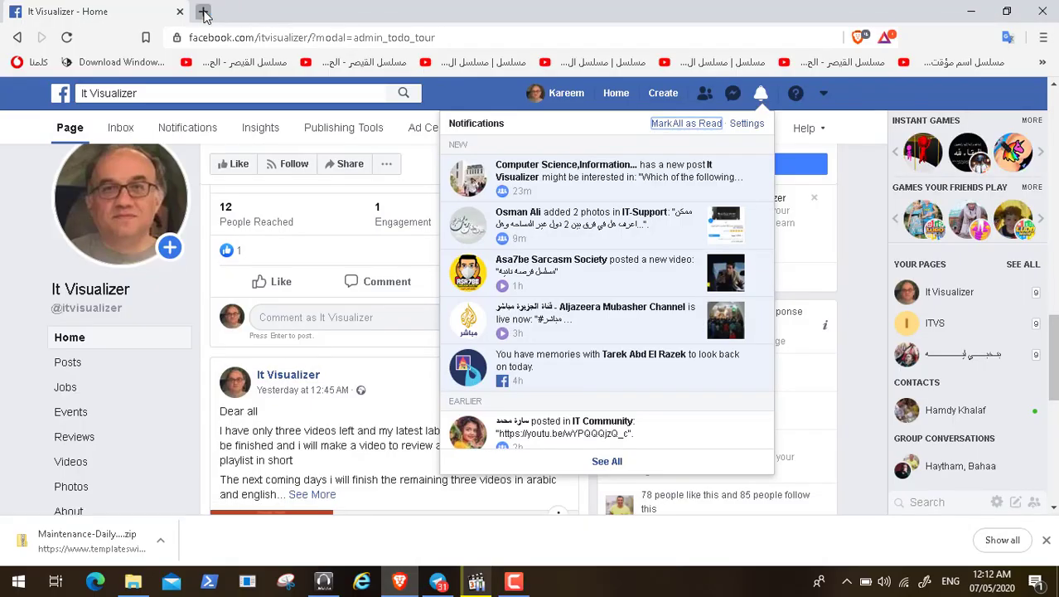
Step: Search 'wsuss' in a new tab and open the Windows Server Update Services Wikipedia article
{"action": "left_click", "coordinate": [204, 12]}
{"action": "type", "text": "wsu"}
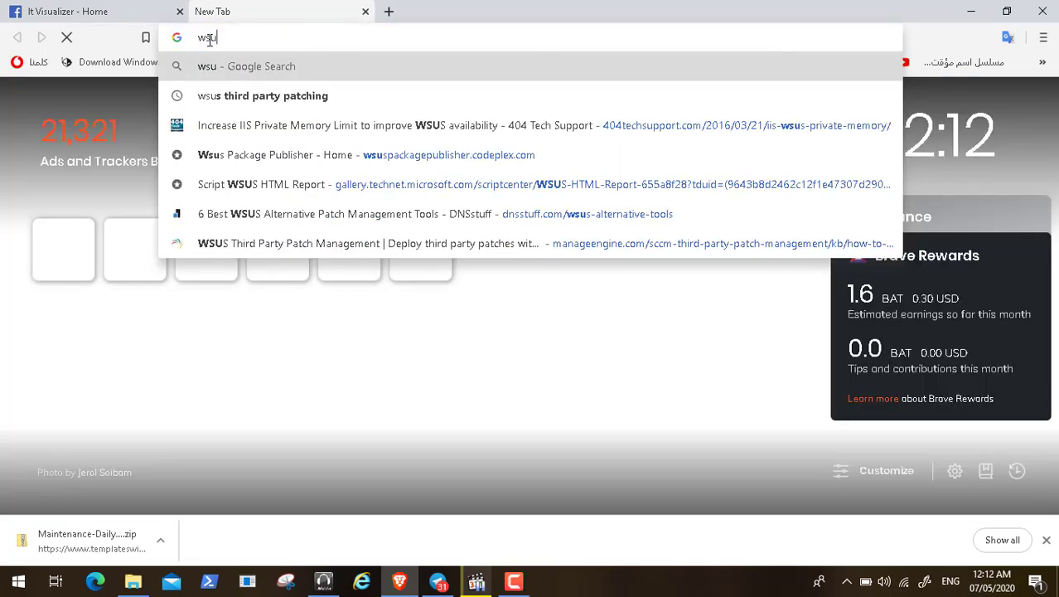
{"action": "type", "text": "ss"}
{"action": "key", "text": "Return"}
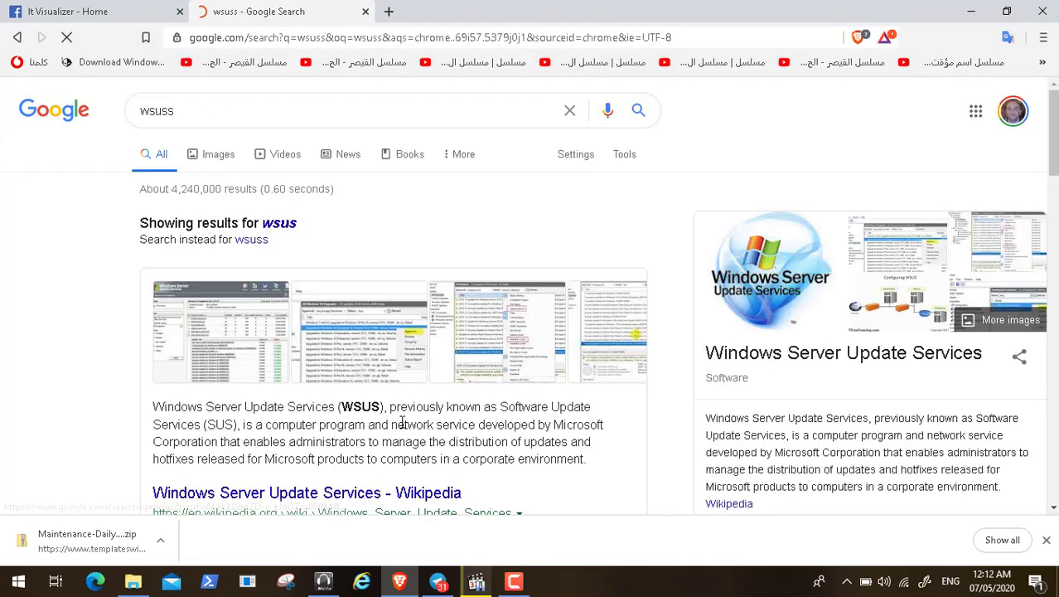
{"action": "left_click", "coordinate": [402, 496]}
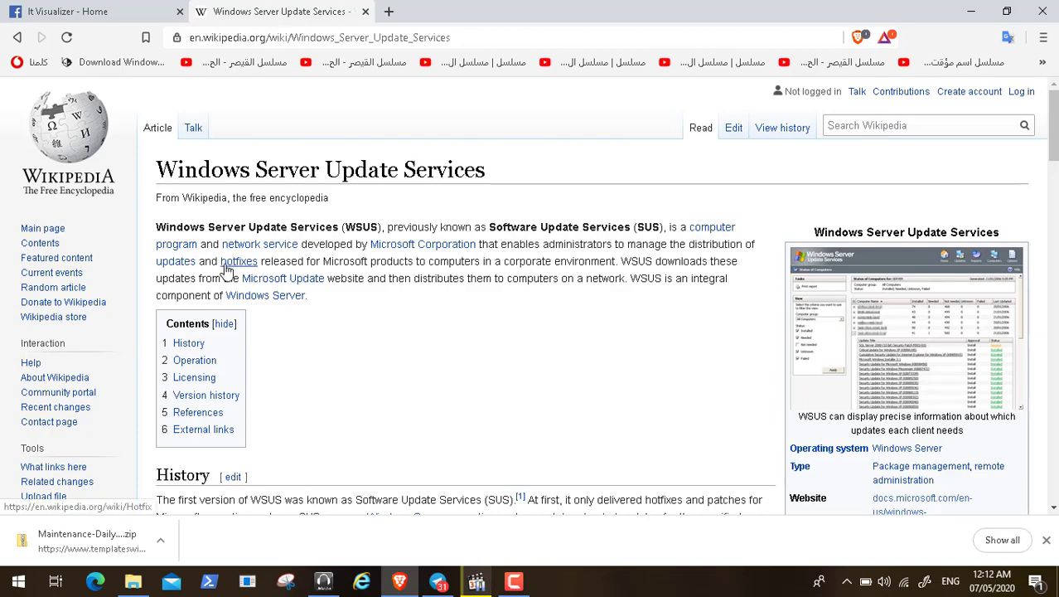
{"action": "mouse_move", "coordinate": [245, 264]}
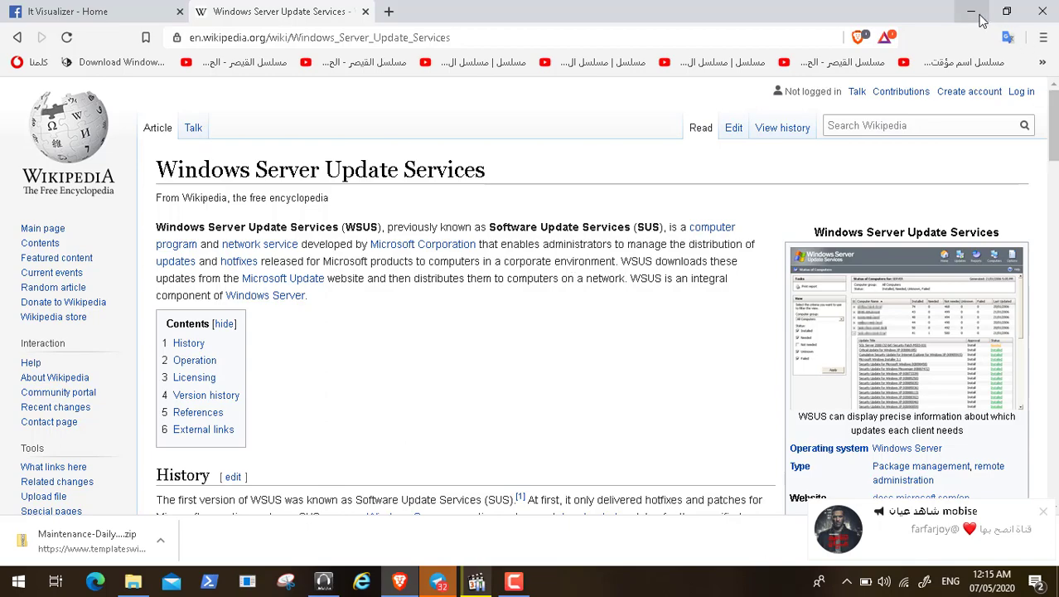
Step: Minimise the browser, dismiss the ProtonMail toast, and launch Paint from the Start menu
{"action": "left_click", "coordinate": [973, 17]}
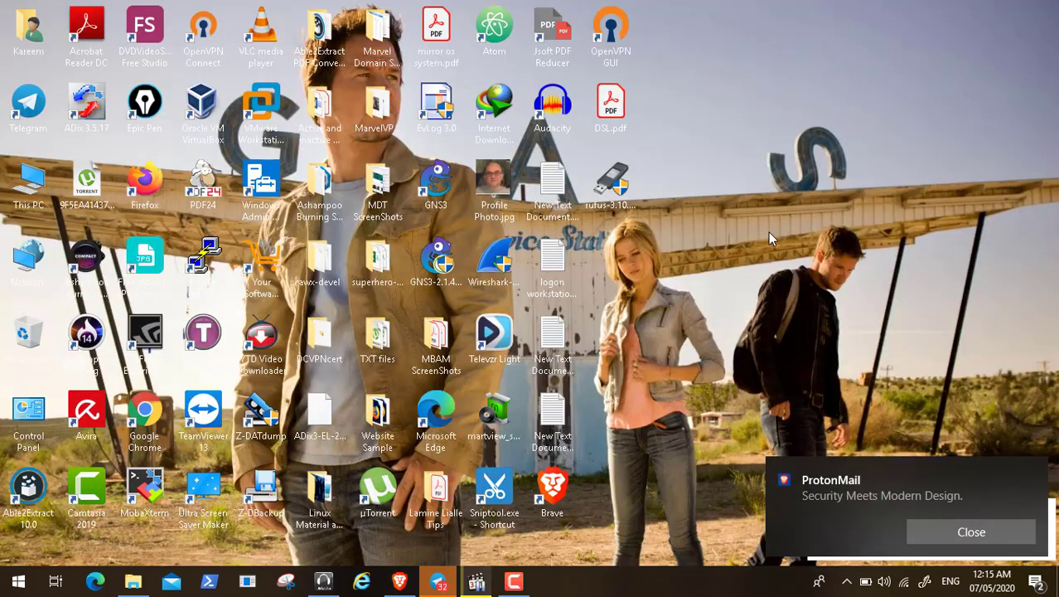
{"action": "left_click", "coordinate": [1001, 532]}
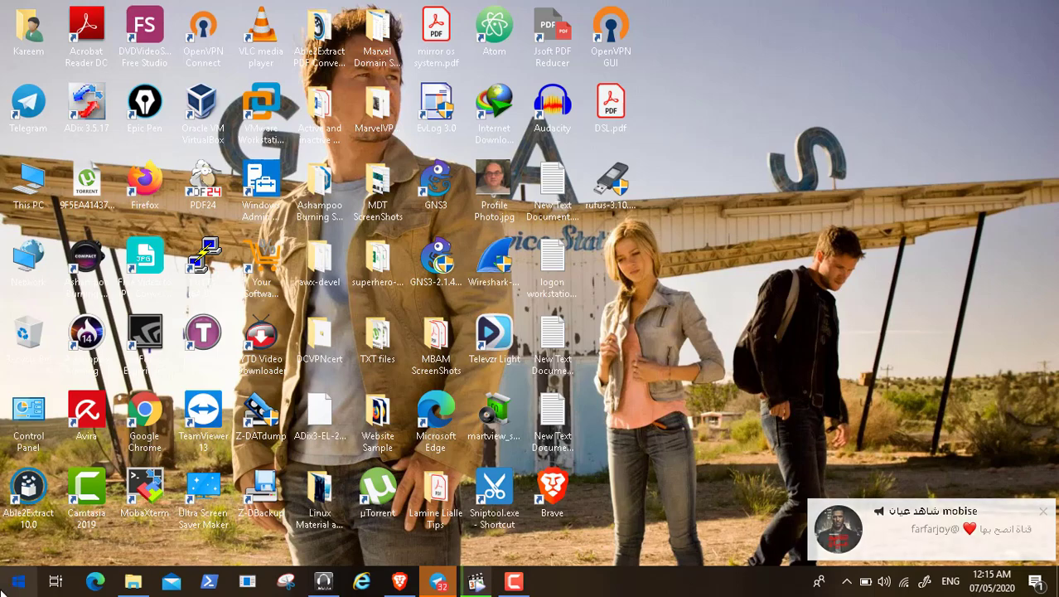
{"action": "left_click", "coordinate": [14, 585]}
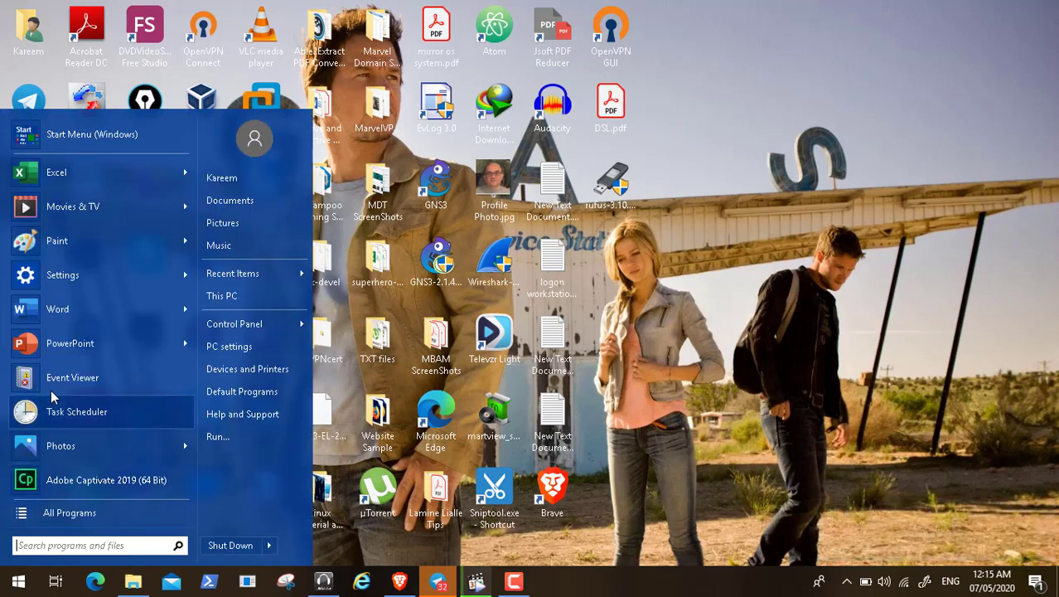
{"action": "left_click", "coordinate": [58, 240]}
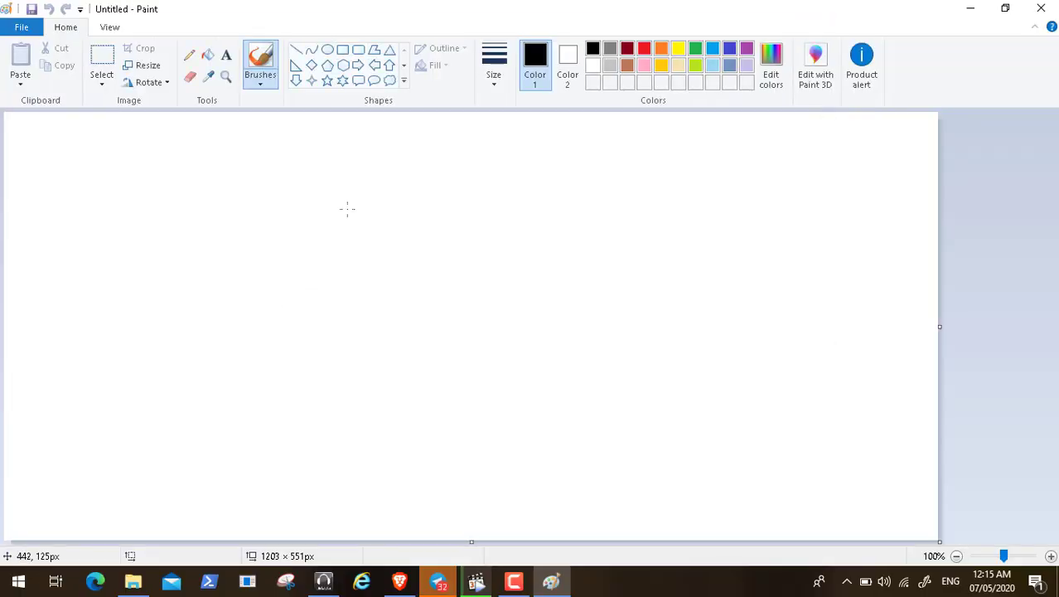
Step: Draw five rectangles: two tall ones, a small one, a flat bottom one, and a lower-left square
{"action": "left_click", "coordinate": [342, 52]}
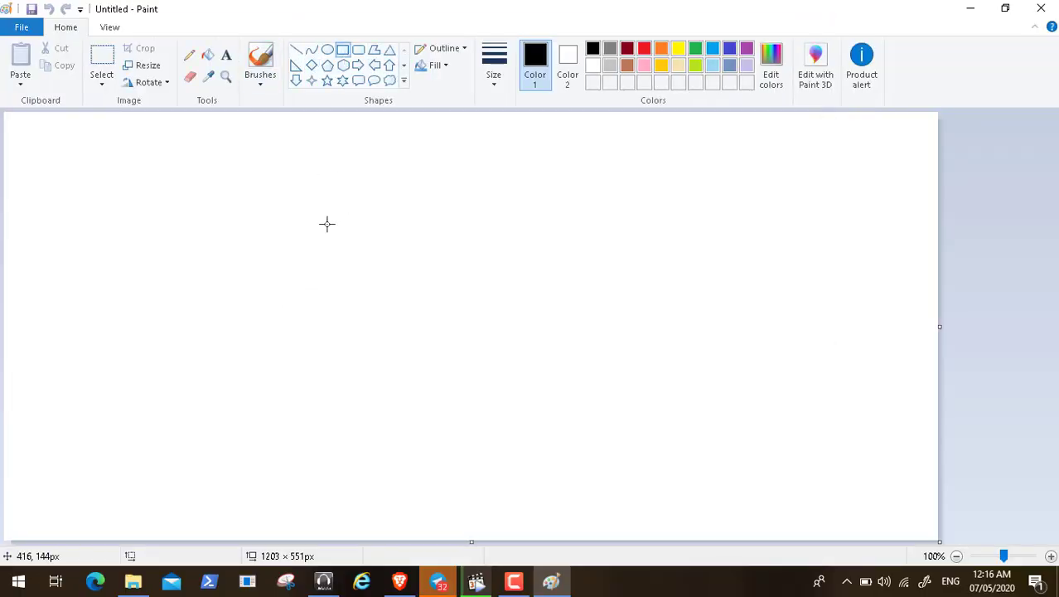
{"action": "left_click_drag", "start_coordinate": [319, 203], "coordinate": [382, 340]}
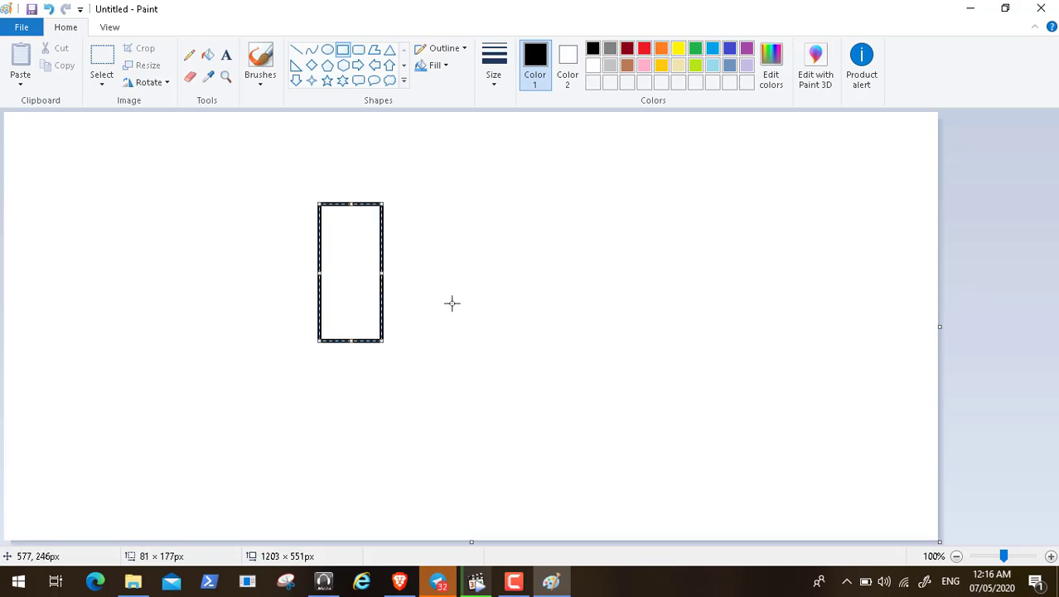
{"action": "left_click", "coordinate": [460, 251]}
{"action": "left_click_drag", "start_coordinate": [460, 251], "coordinate": [519, 300]}
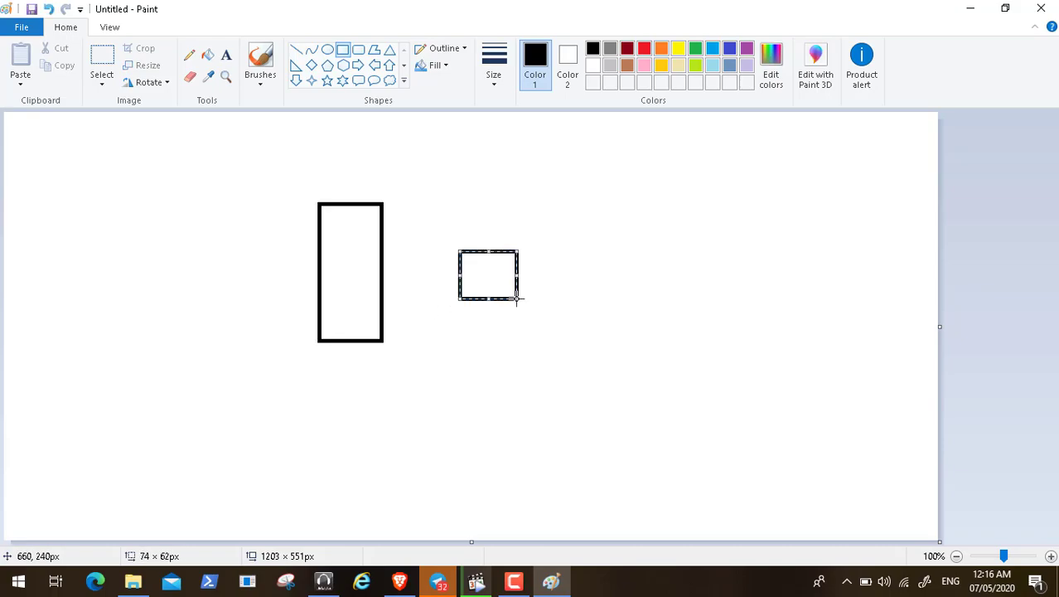
{"action": "left_click", "coordinate": [366, 431]}
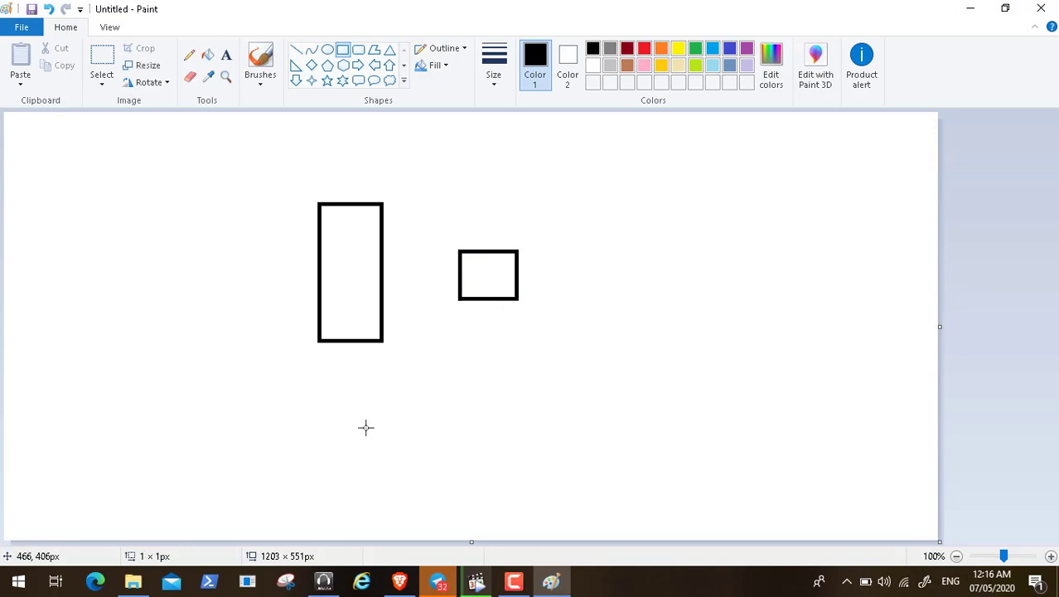
{"action": "left_click_drag", "start_coordinate": [365, 428], "coordinate": [434, 470]}
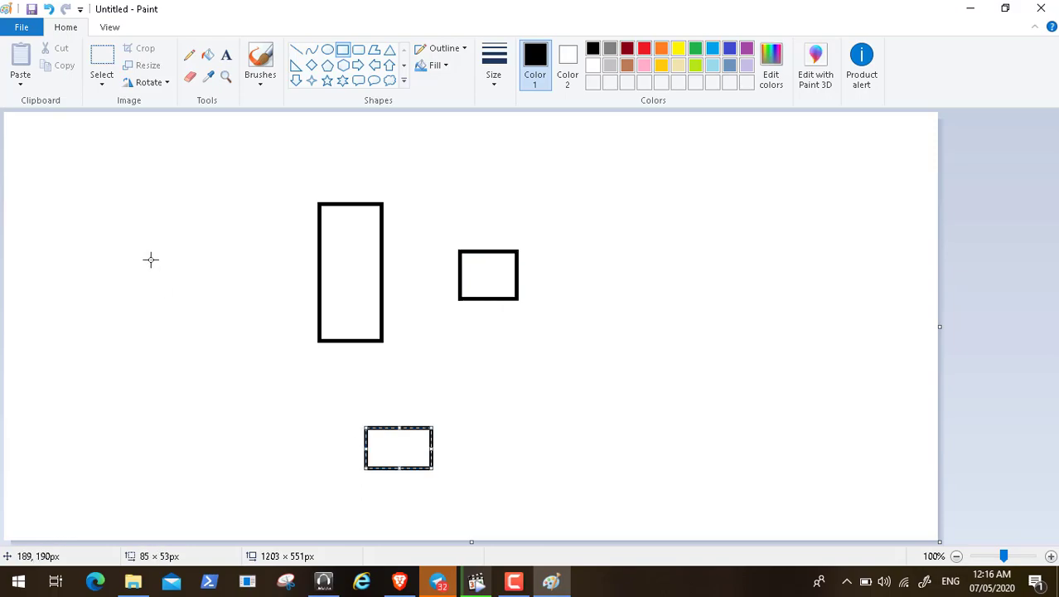
{"action": "left_click_drag", "start_coordinate": [169, 215], "coordinate": [235, 343]}
{"action": "left_click_drag", "start_coordinate": [194, 415], "coordinate": [272, 484]}
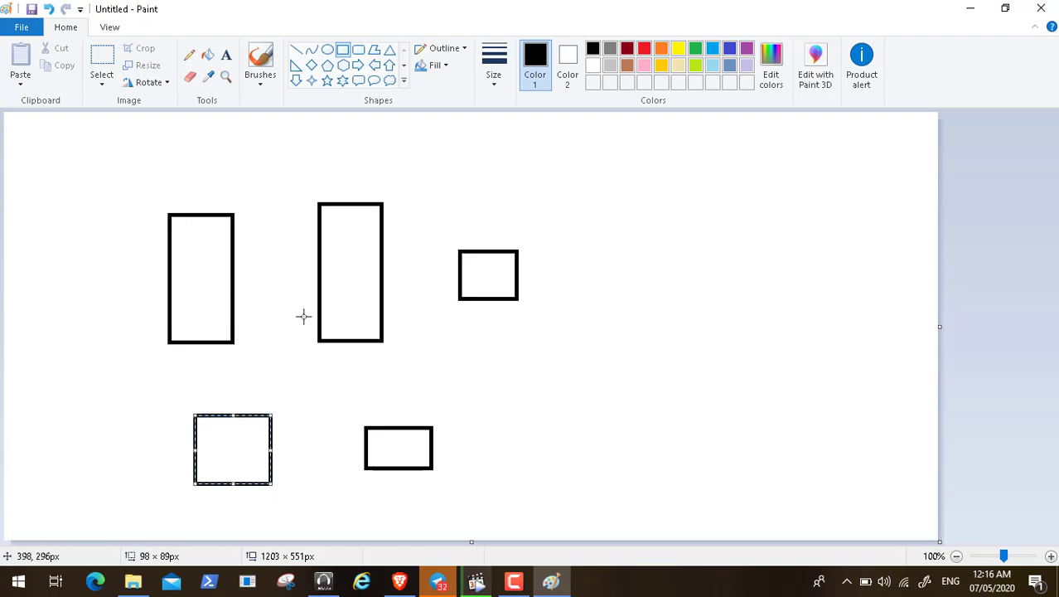
{"action": "left_click", "coordinate": [225, 55]}
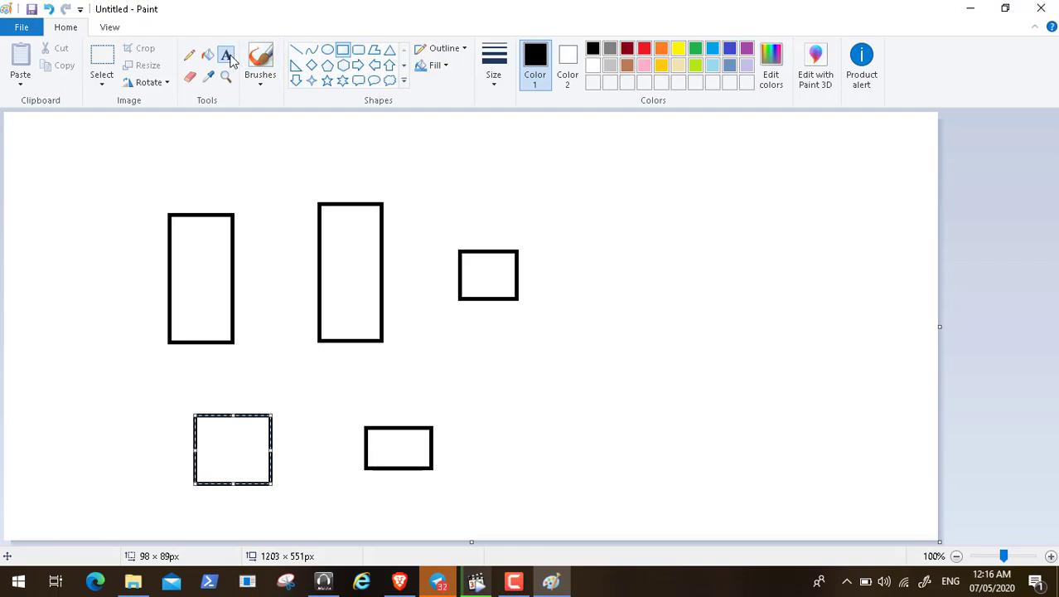
Step: Label the small upper-right rectangle 'workstation windows 10'
{"action": "left_click", "coordinate": [533, 266]}
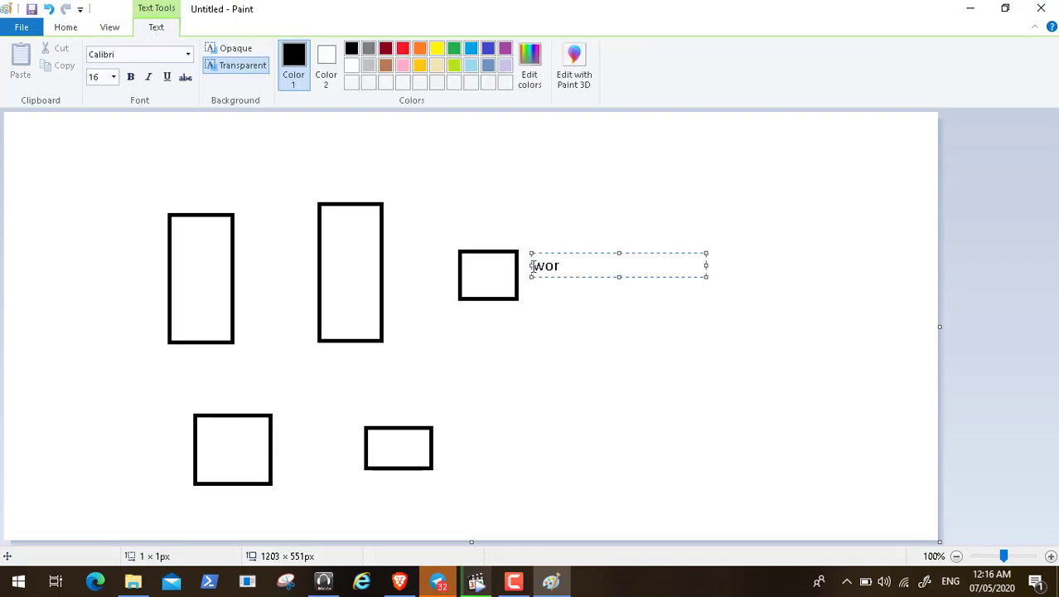
{"action": "type", "text": "worksat"}
{"action": "key", "text": "BackSpace"}
{"action": "key", "text": "BackSpace"}
{"action": "type", "text": "tation w"}
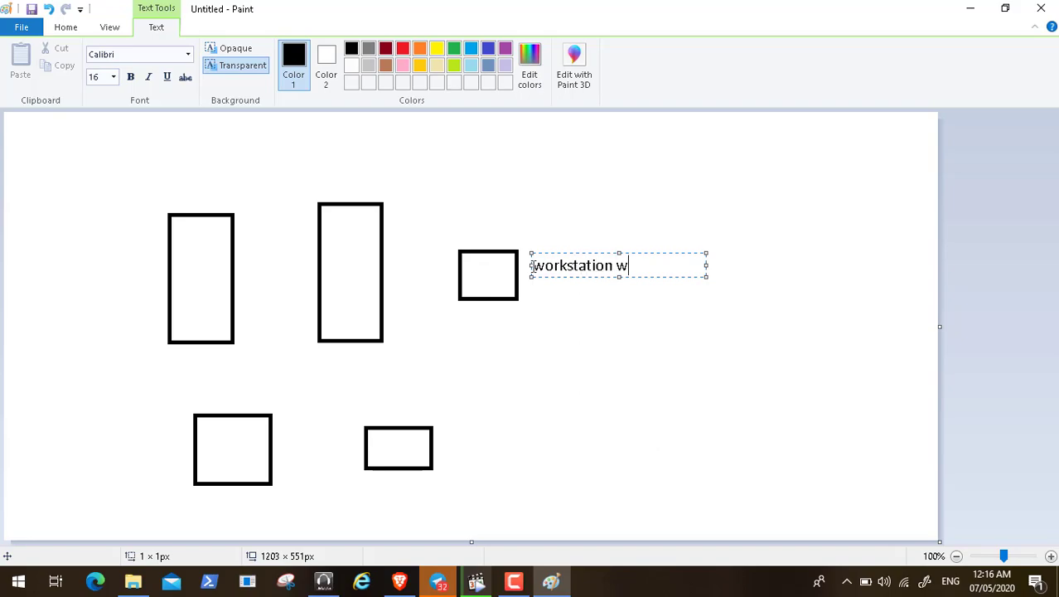
{"action": "type", "text": "indows 10"}
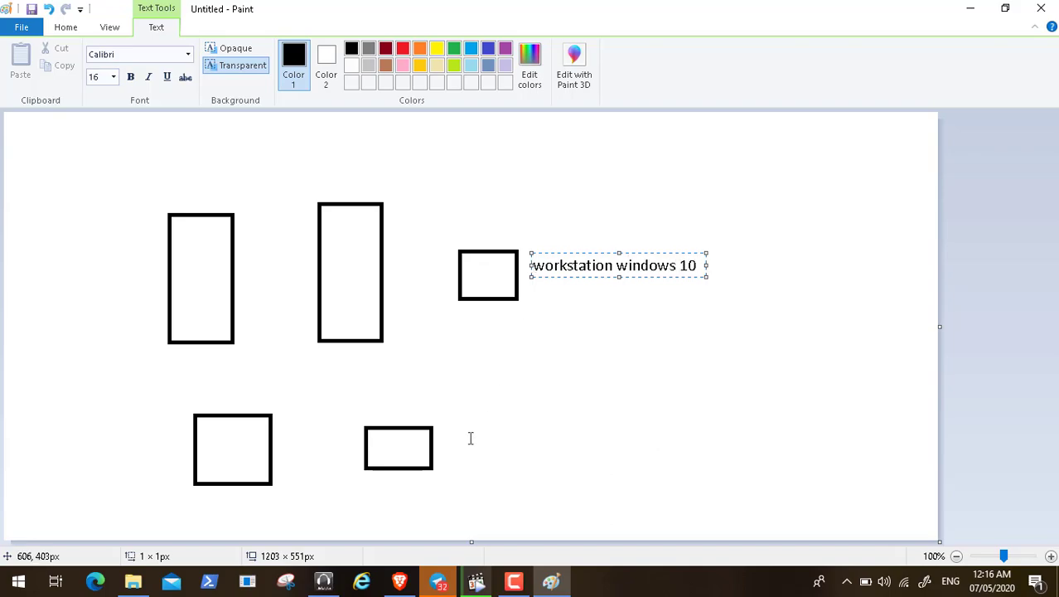
{"action": "left_click", "coordinate": [451, 443]}
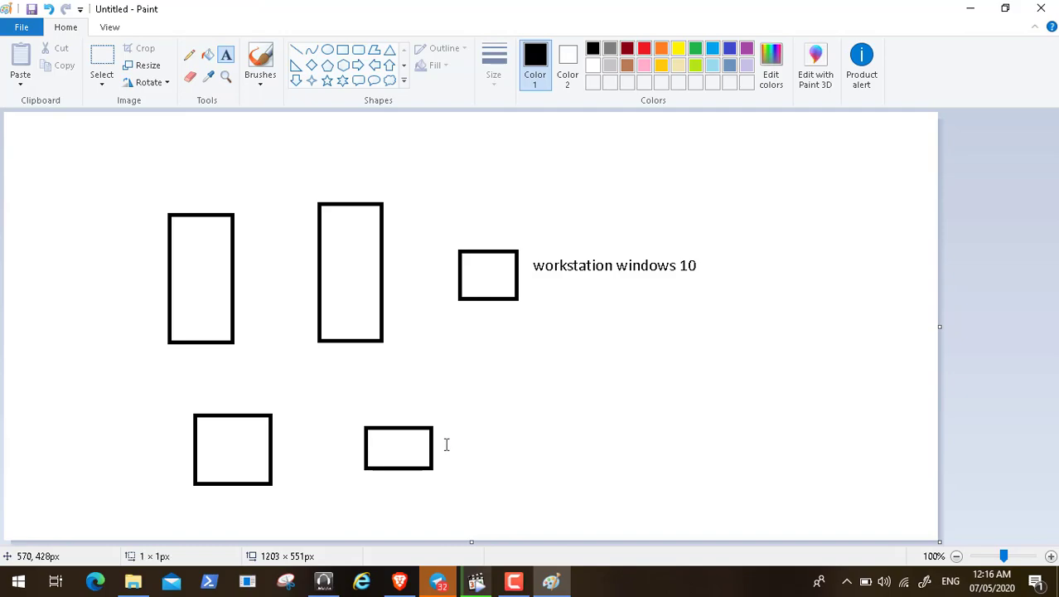
Step: Label the flat bottom rectangle 'workstation windows 10' as well
{"action": "left_click", "coordinate": [446, 445]}
{"action": "type", "text": "wor"}
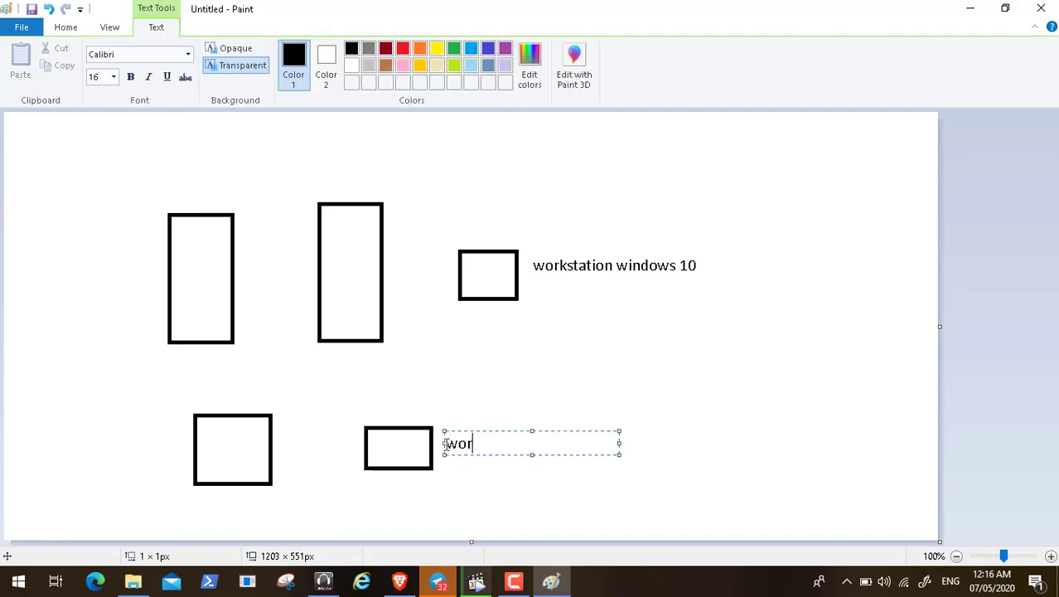
{"action": "type", "text": "kstation wi"}
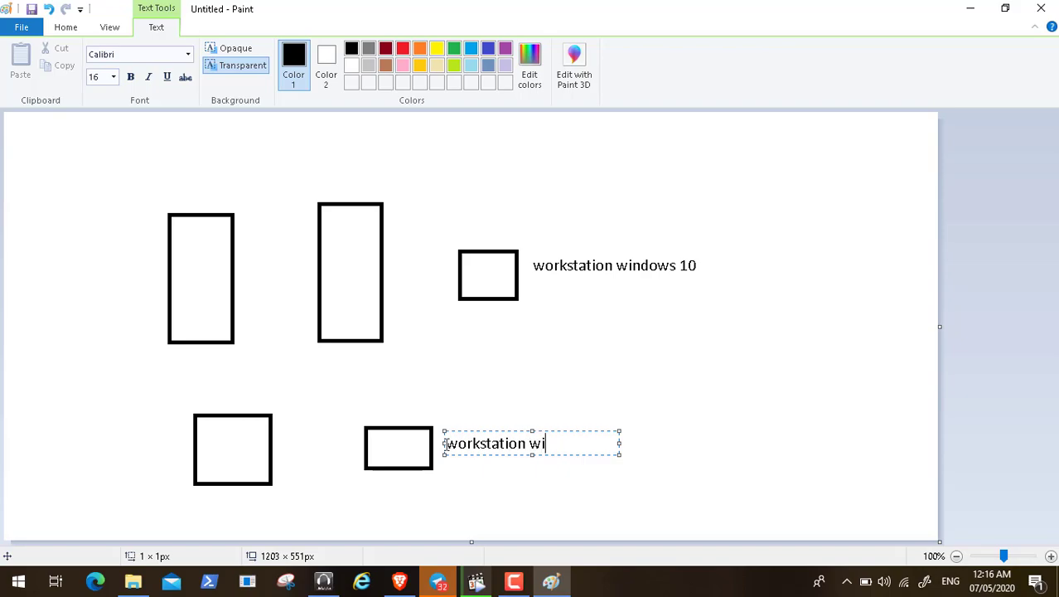
{"action": "type", "text": "ndows 10"}
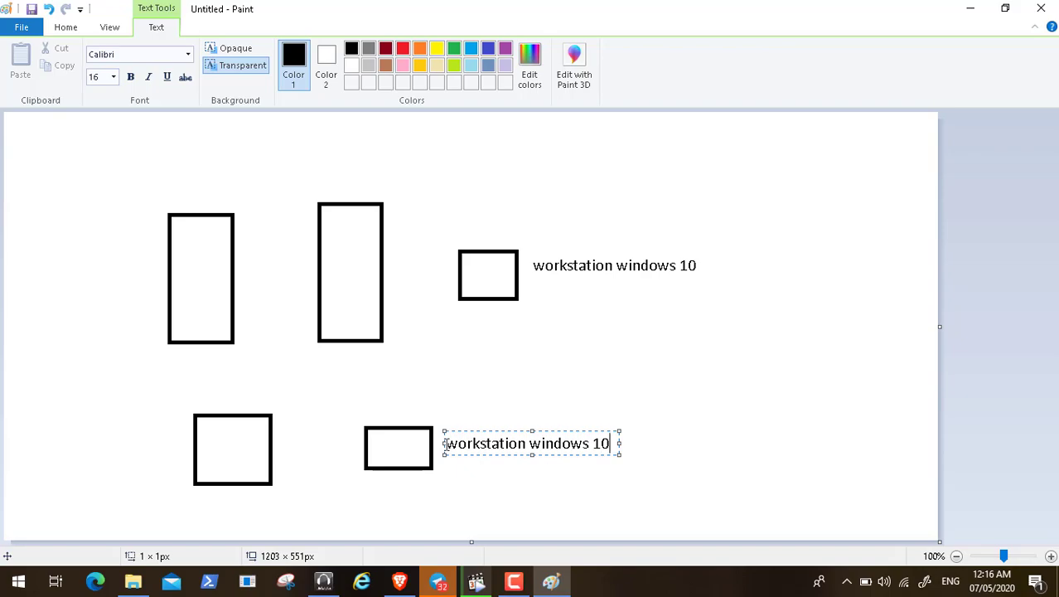
{"action": "left_click", "coordinate": [159, 440]}
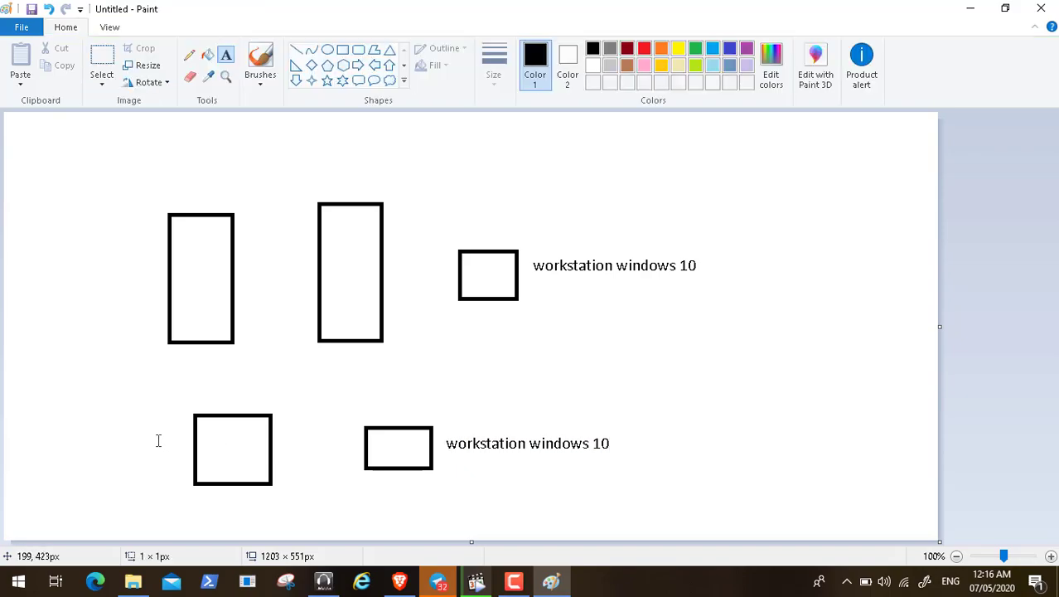
Step: Place a 'windows server 2019' label left of the lower-left square and begin a 'second' label by the left tall rectangle
{"action": "left_click", "coordinate": [158, 440]}
{"action": "type", "text": "ser"}
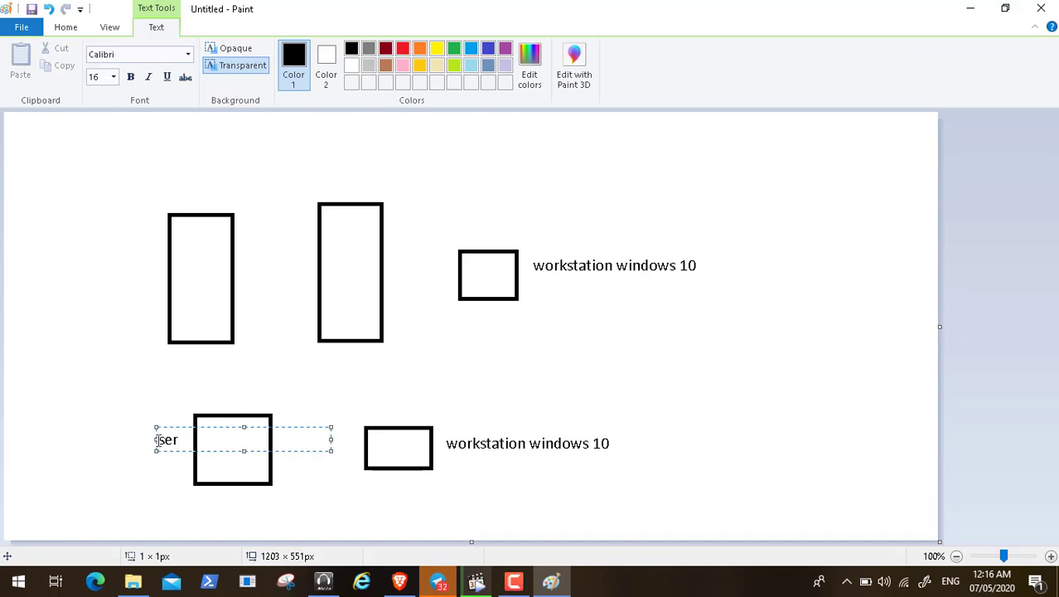
{"action": "type", "text": "ver 2019"}
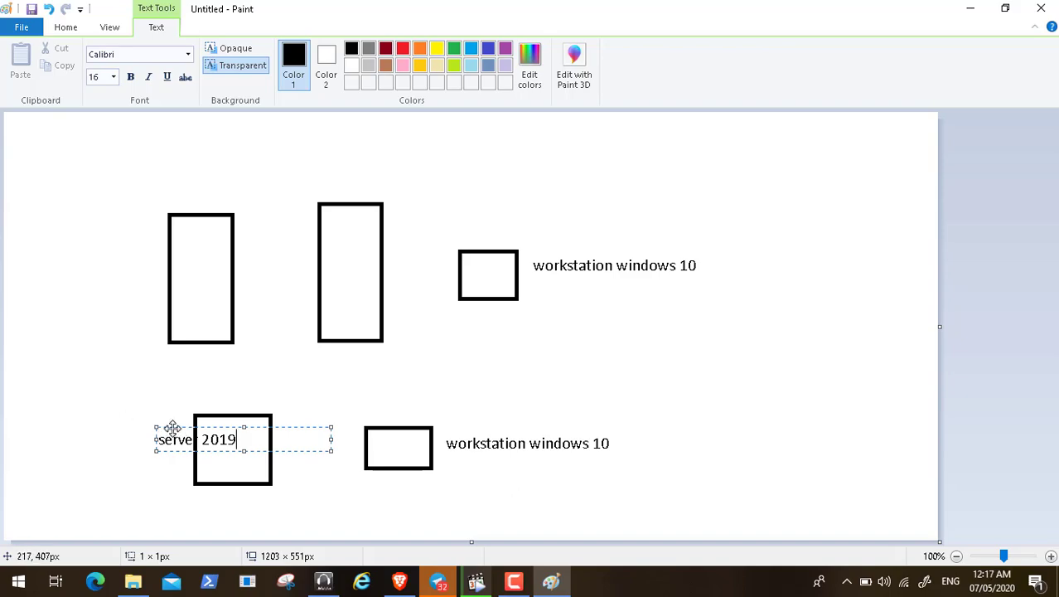
{"action": "left_click_drag", "start_coordinate": [170, 428], "coordinate": [38, 389]}
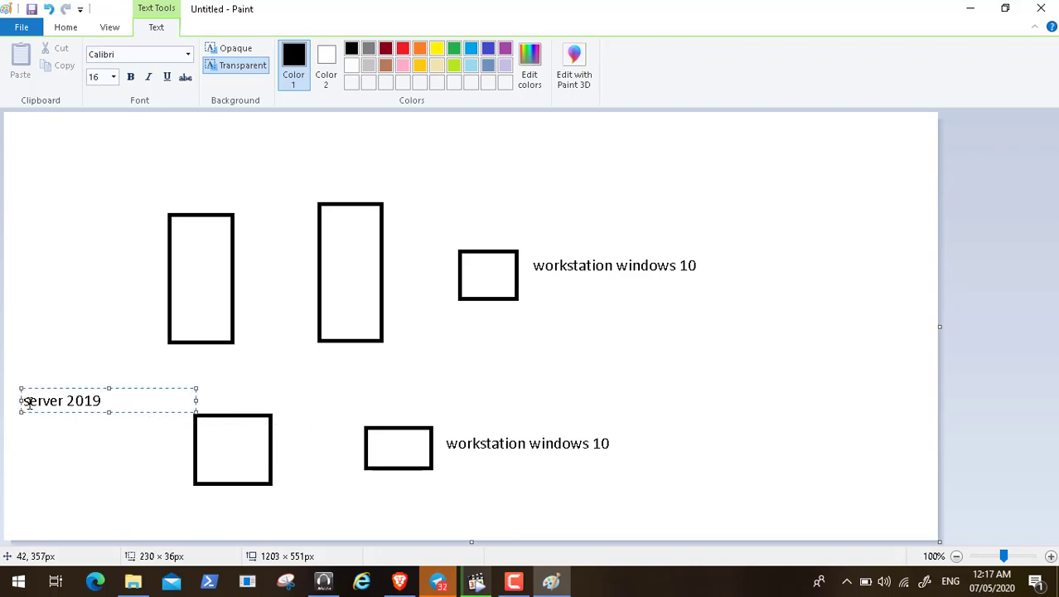
{"action": "left_click", "coordinate": [25, 401]}
{"action": "type", "text": "windows"}
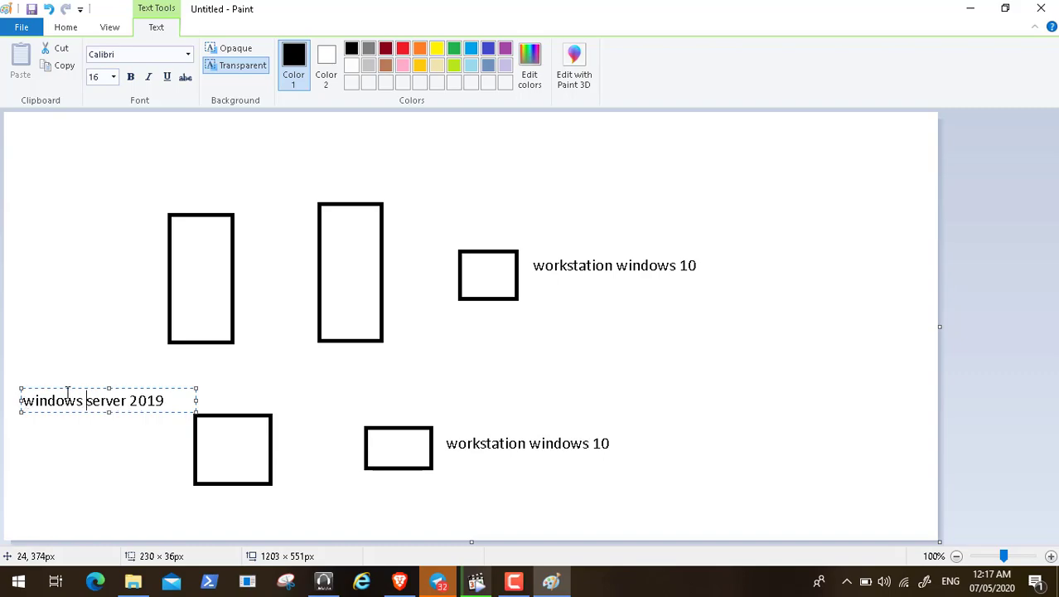
{"action": "left_click_drag", "start_coordinate": [67, 388], "coordinate": [59, 441]}
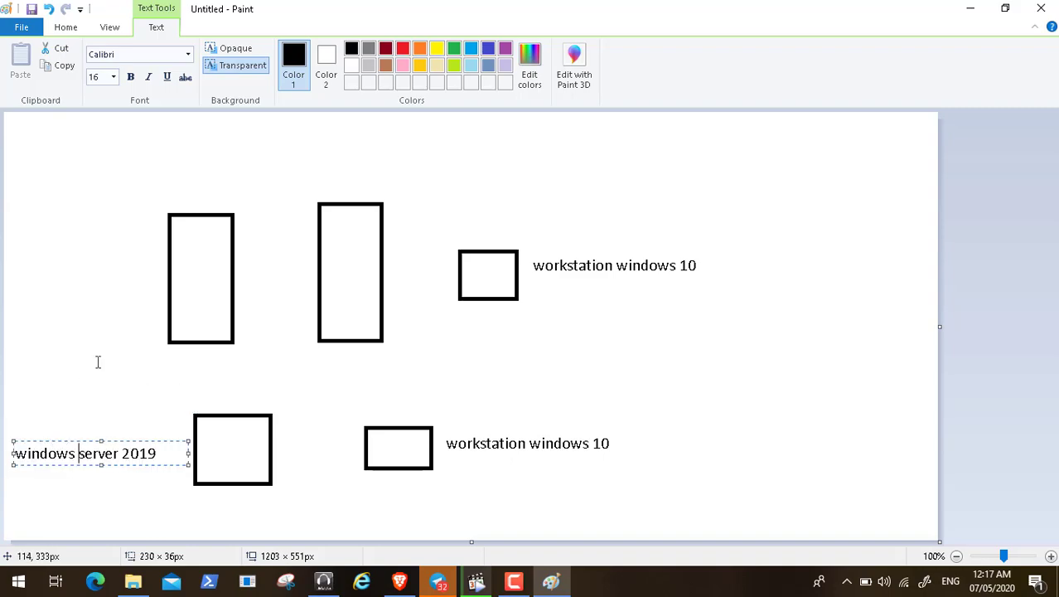
{"action": "left_click", "coordinate": [57, 259]}
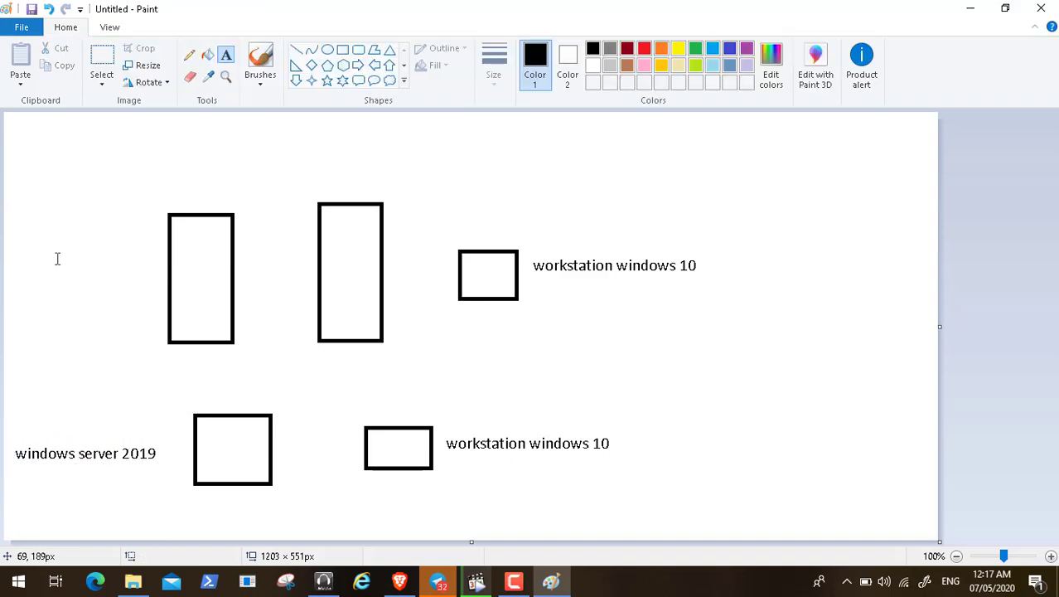
{"action": "left_click", "coordinate": [65, 248]}
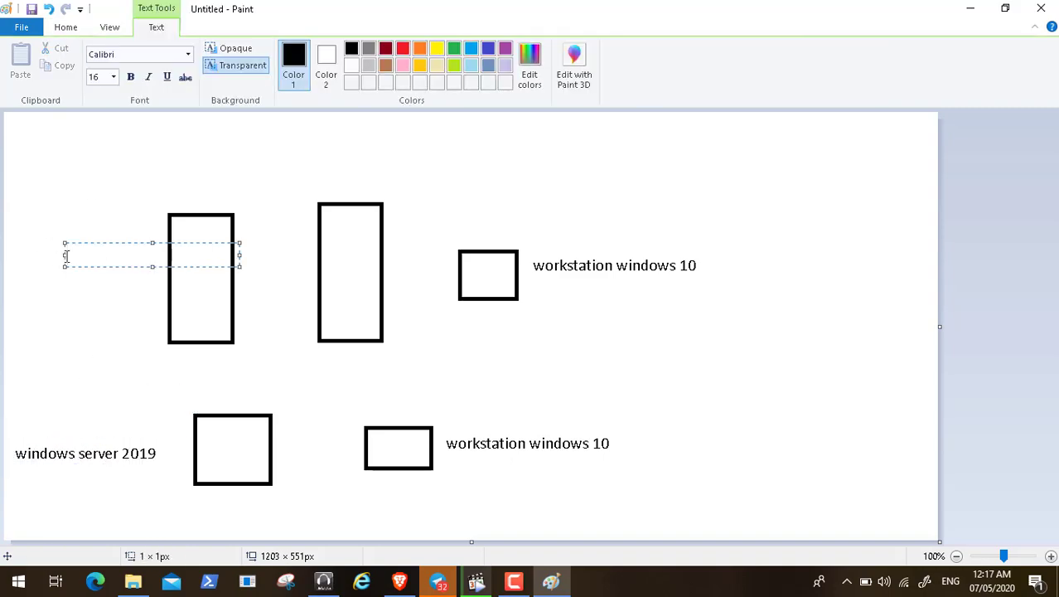
{"action": "type", "text": "second"}
Step: Complete the three-line 'second domain controller' label beside the left tall rectangle
{"action": "key", "text": "Return"}
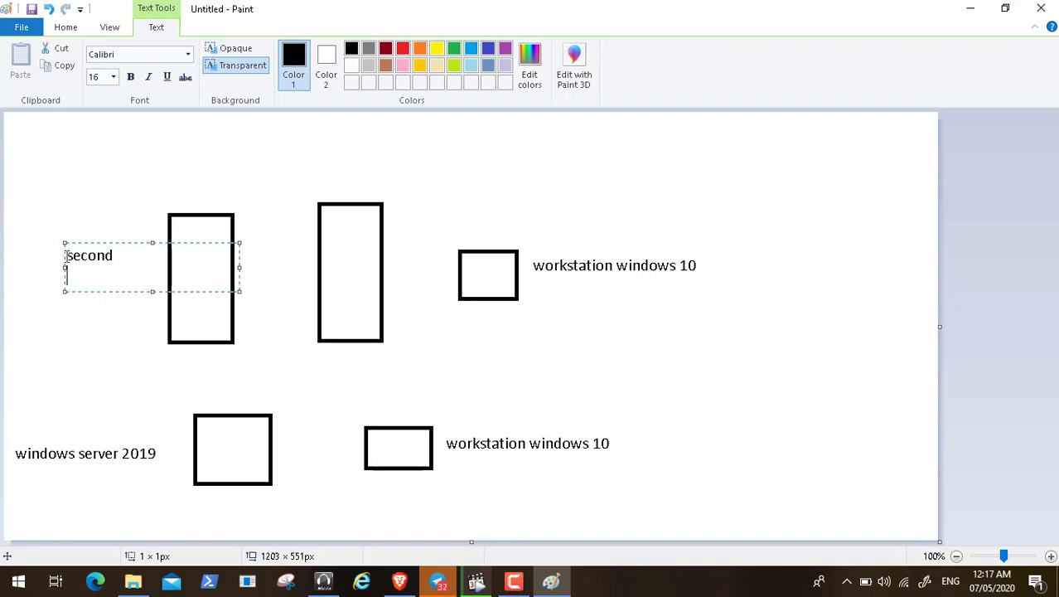
{"action": "type", "text": "domain"}
{"action": "key", "text": "Return"}
{"action": "type", "text": "c"}
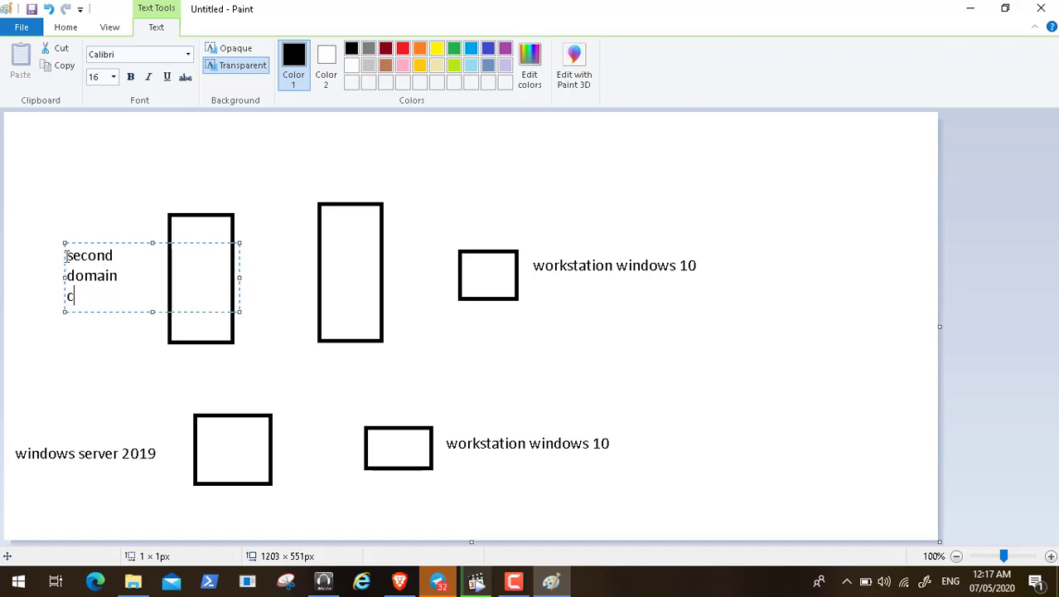
{"action": "type", "text": "ontroller"}
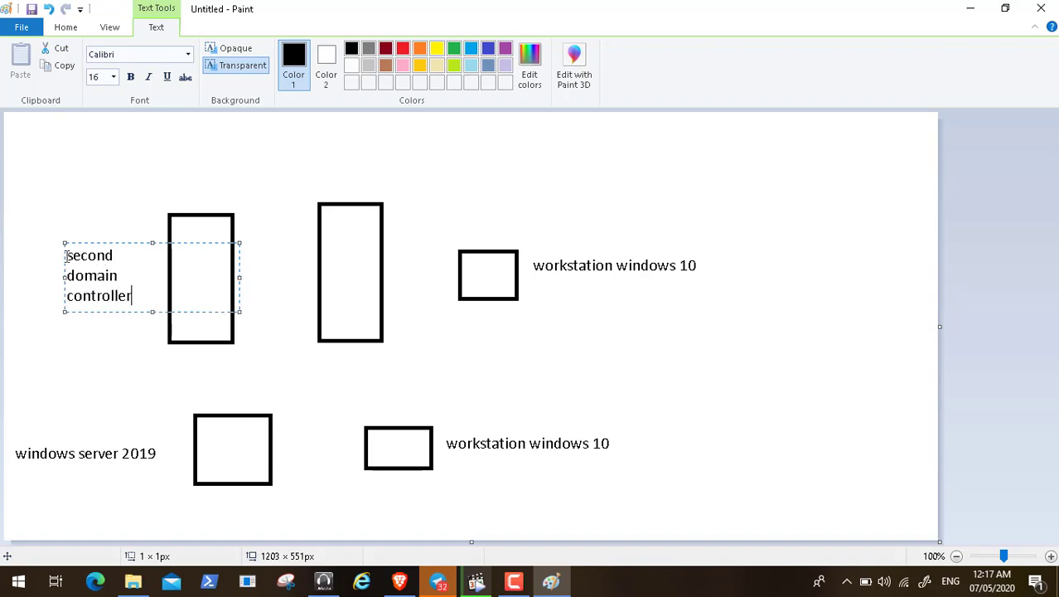
{"action": "left_click", "coordinate": [338, 173]}
Step: Add a 'first domain controller' label above the other tall rectangle
{"action": "left_click", "coordinate": [339, 174]}
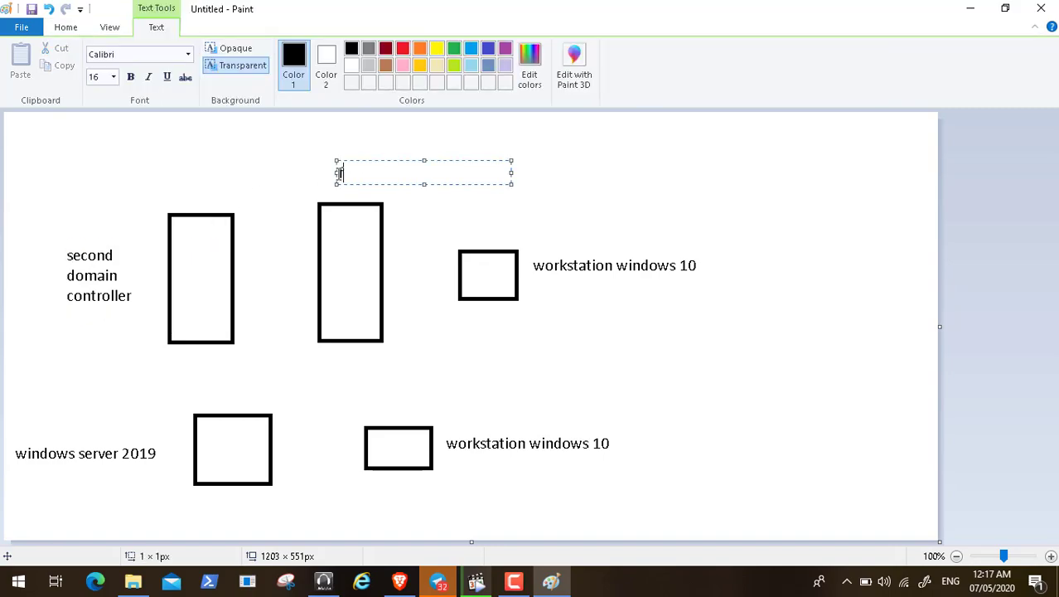
{"action": "type", "text": "first domain controller"}
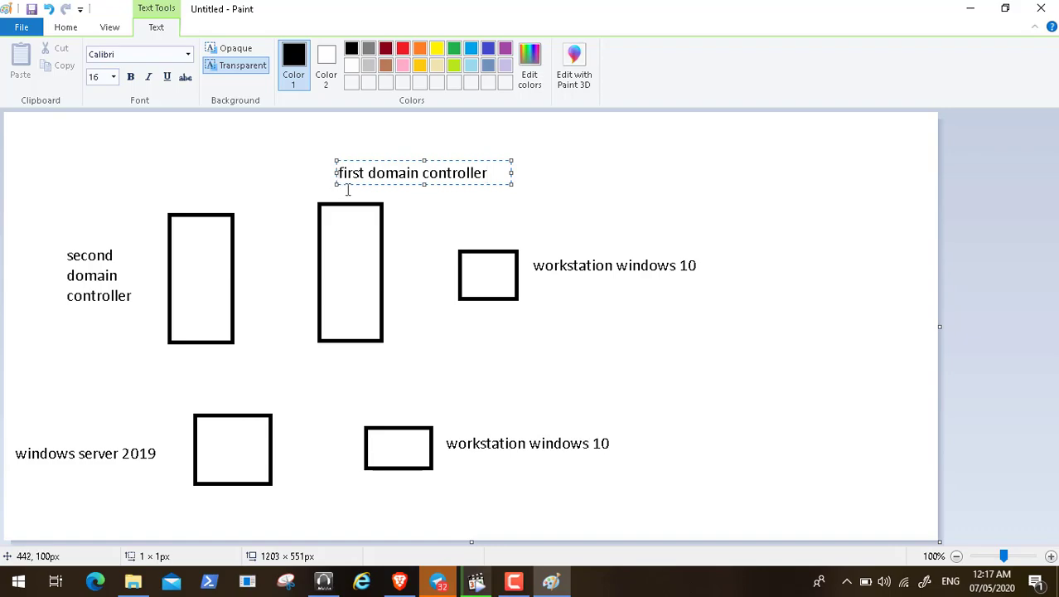
{"action": "left_click", "coordinate": [347, 190]}
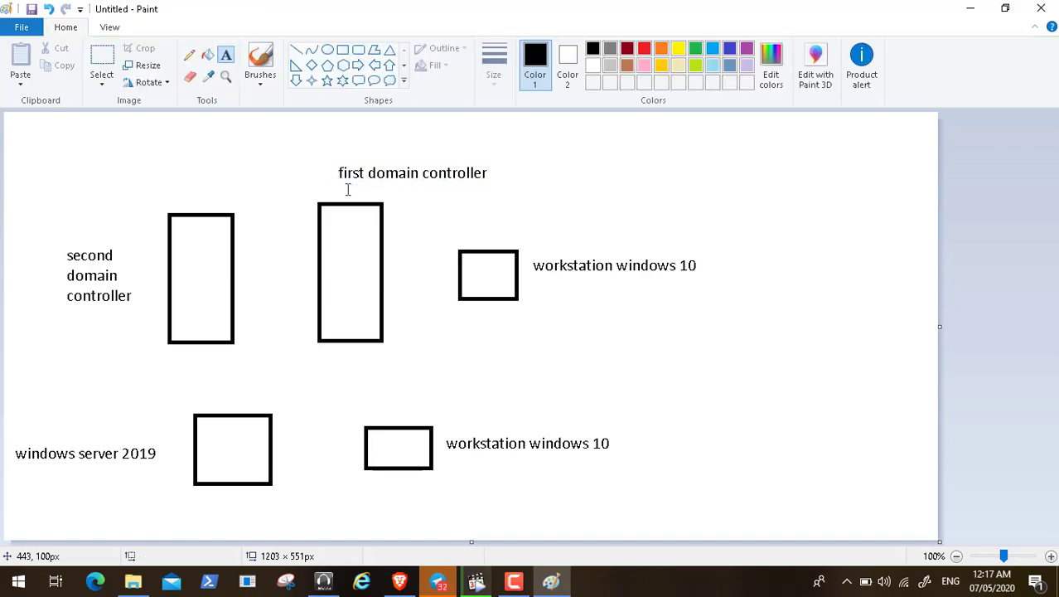
Step: Write 'wsus' and 'gpo' inside the first domain controller rectangle
{"action": "left_click", "coordinate": [337, 241]}
{"action": "type", "text": "w"}
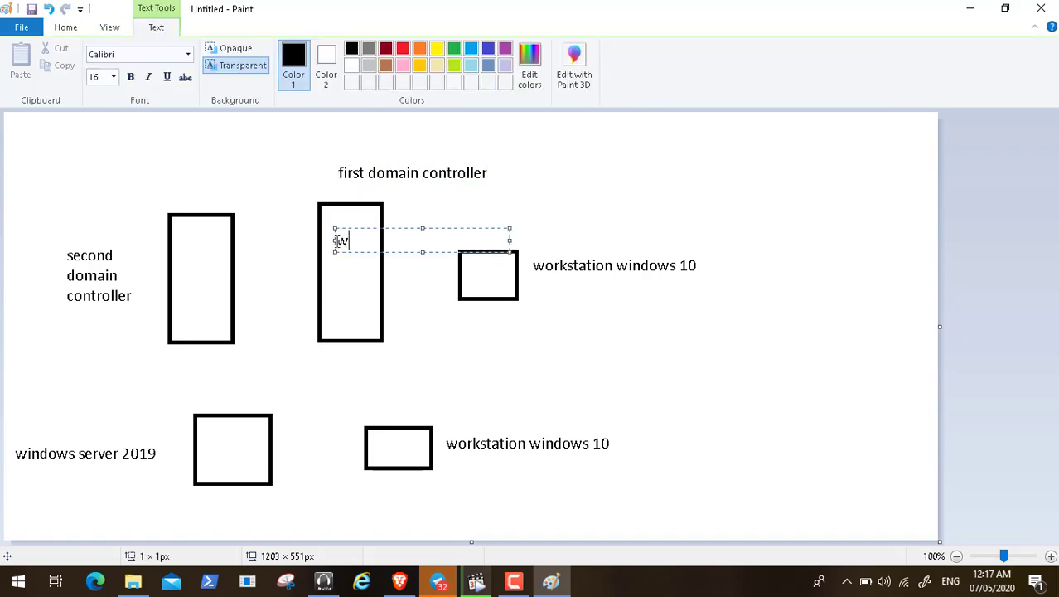
{"action": "type", "text": "sus"}
{"action": "left_click", "coordinate": [338, 269]}
{"action": "left_click", "coordinate": [334, 262]}
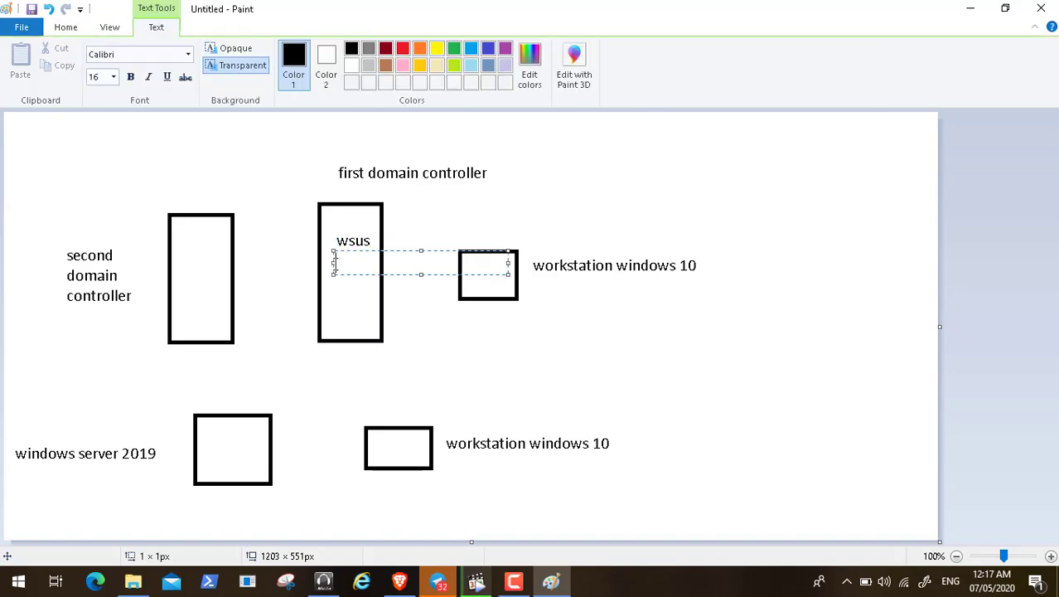
{"action": "type", "text": "gpo"}
{"action": "left_click", "coordinate": [468, 204]}
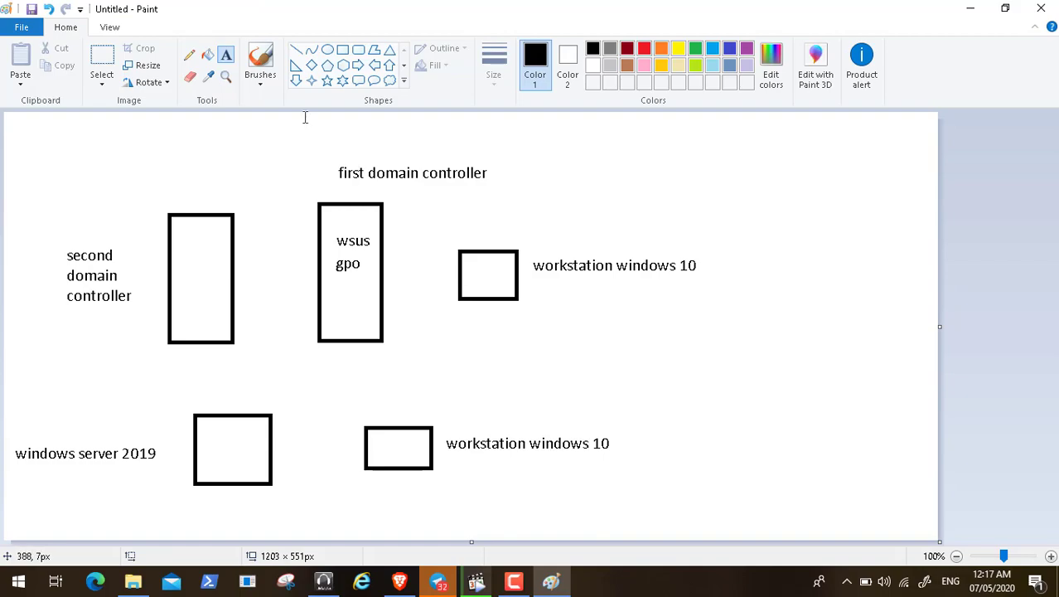
Step: Draw straight lines from the wsus/gpo box to both workstations, windows server 2019, and the second domain controller
{"action": "left_click", "coordinate": [296, 51]}
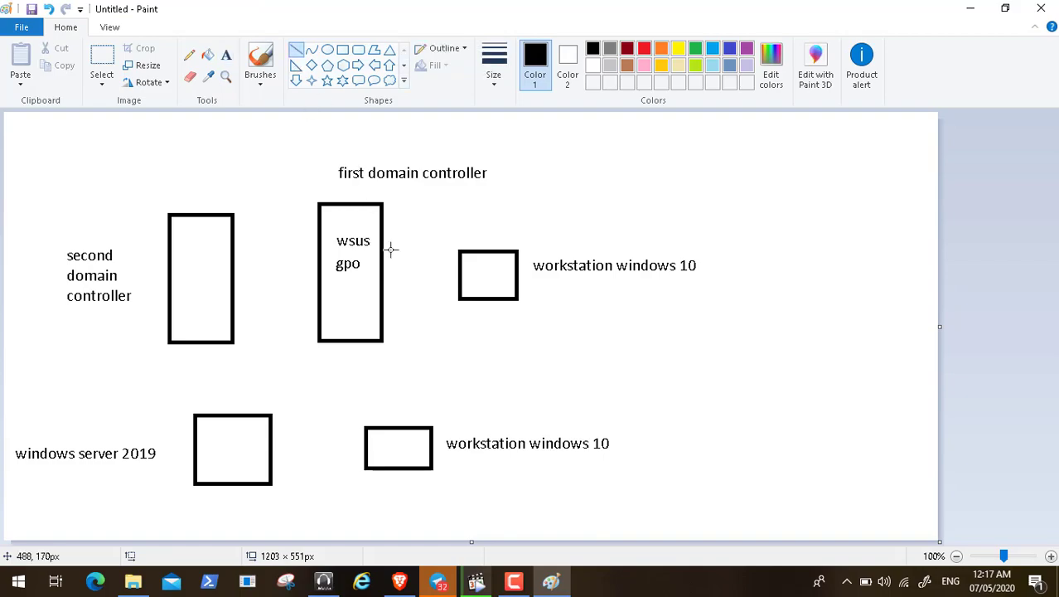
{"action": "left_click_drag", "start_coordinate": [398, 270], "coordinate": [452, 270]}
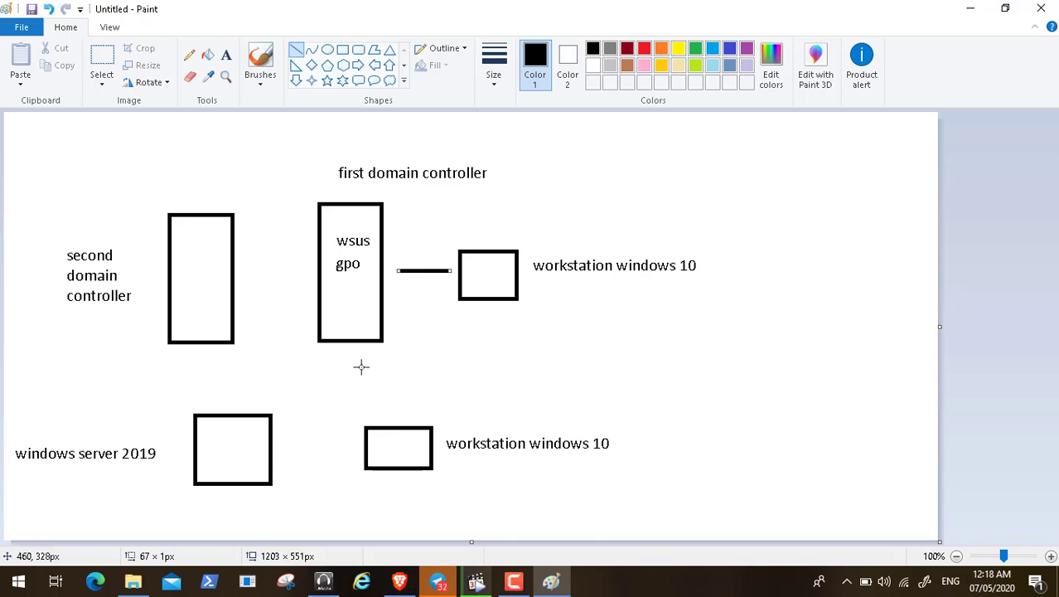
{"action": "left_click_drag", "start_coordinate": [360, 364], "coordinate": [378, 418]}
{"action": "left_click_drag", "start_coordinate": [232, 396], "coordinate": [301, 321]}
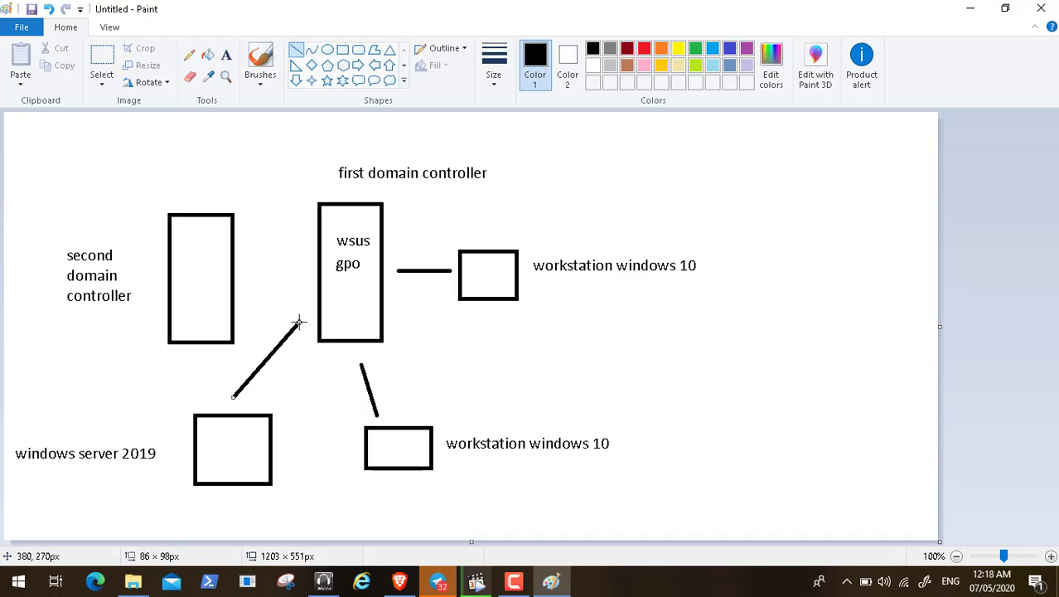
{"action": "left_click", "coordinate": [244, 266]}
{"action": "left_click_drag", "start_coordinate": [245, 265], "coordinate": [304, 267]}
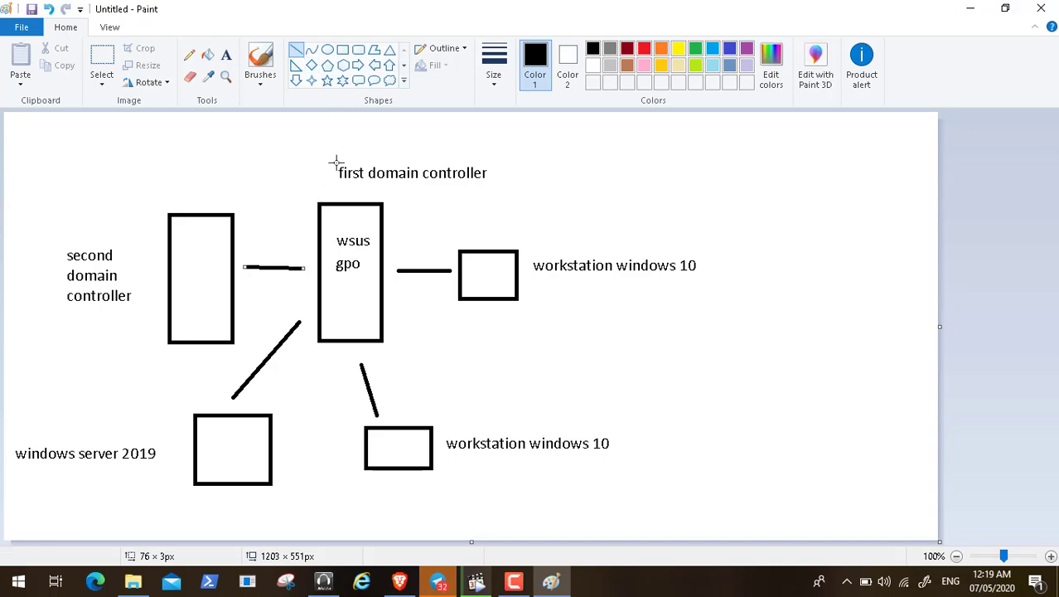
Step: Draw a line up-left from the wsus box ending at a new ellipse
{"action": "left_click_drag", "start_coordinate": [329, 196], "coordinate": [303, 160]}
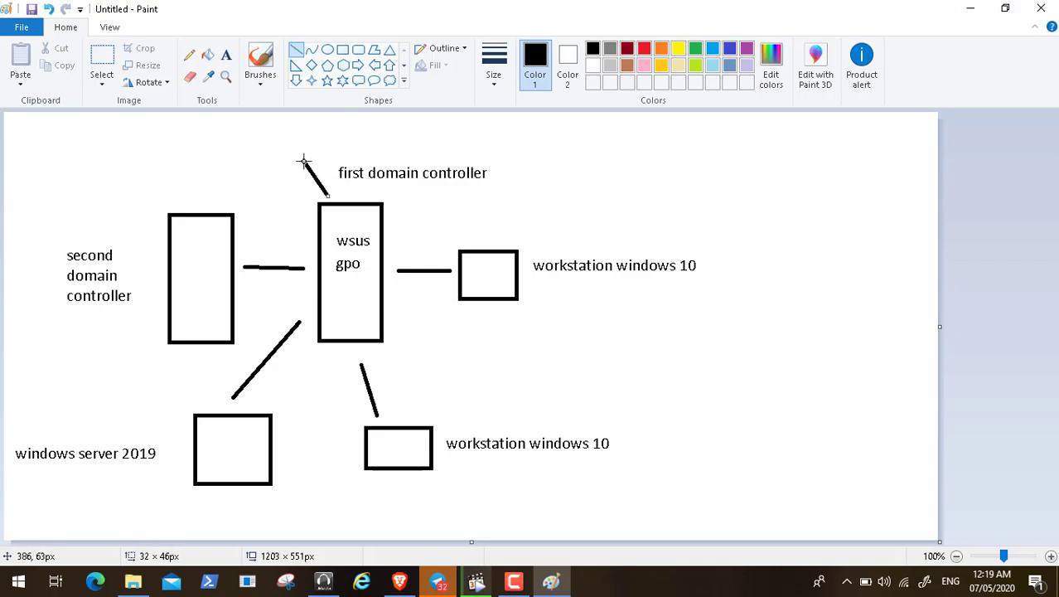
{"action": "left_click", "coordinate": [326, 50]}
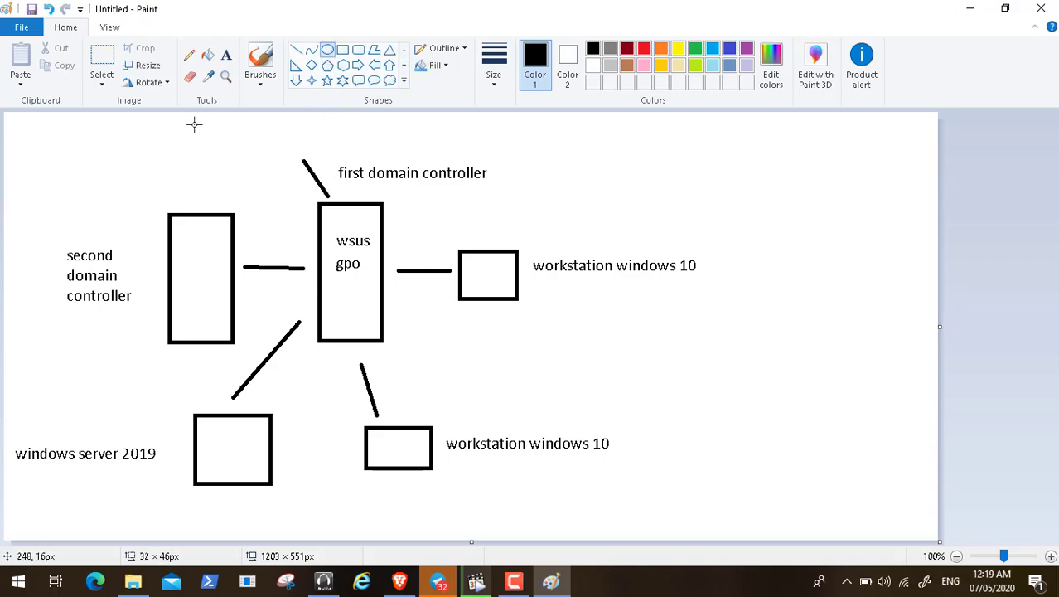
{"action": "left_click_drag", "start_coordinate": [193, 125], "coordinate": [303, 151]}
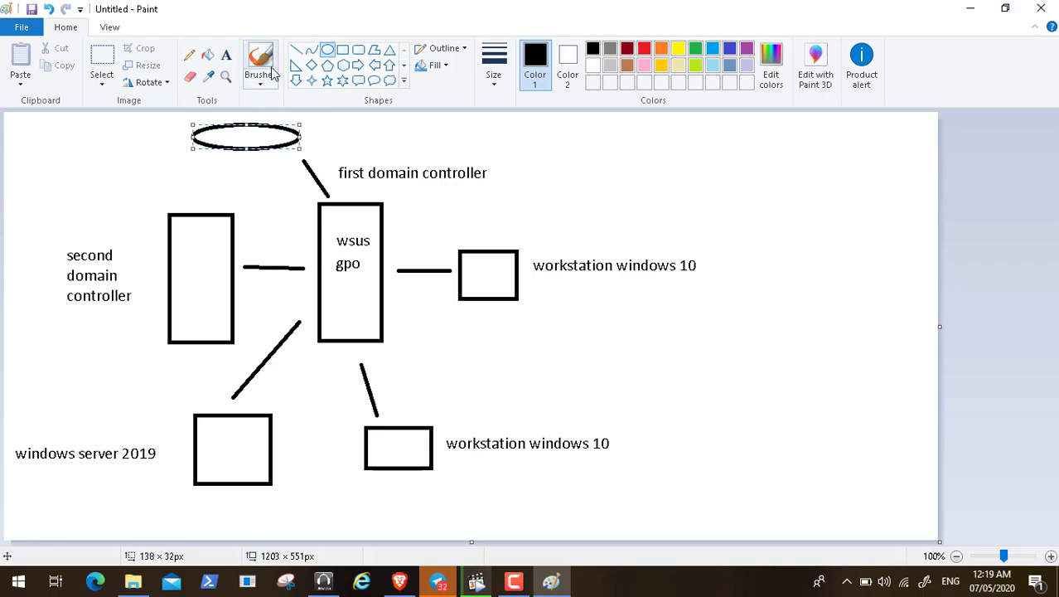
Step: Label the ellipse 'internet microsoft website' on one line
{"action": "left_click", "coordinate": [226, 55]}
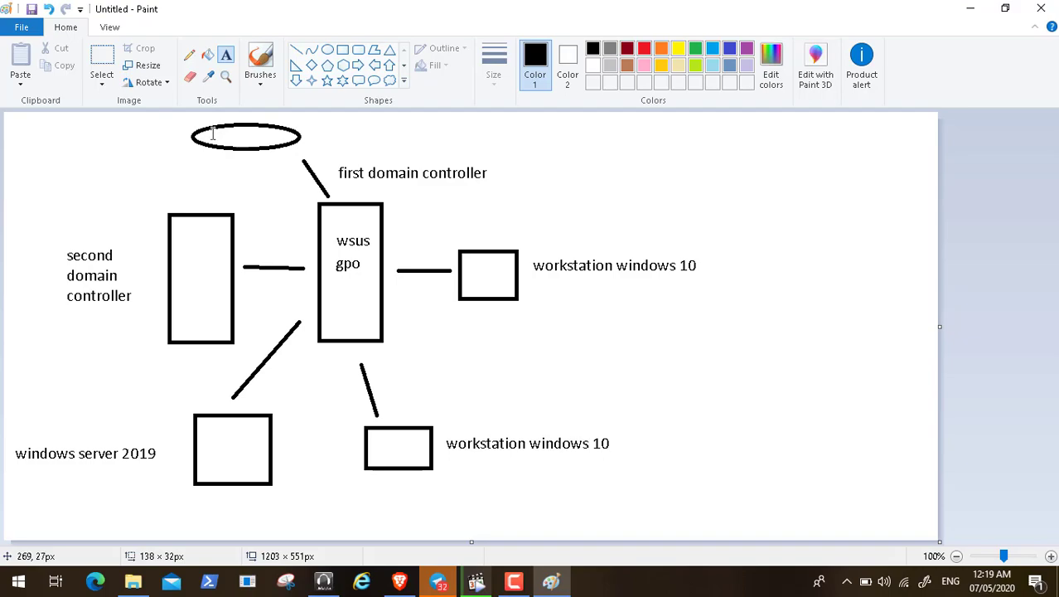
{"action": "left_click", "coordinate": [310, 129]}
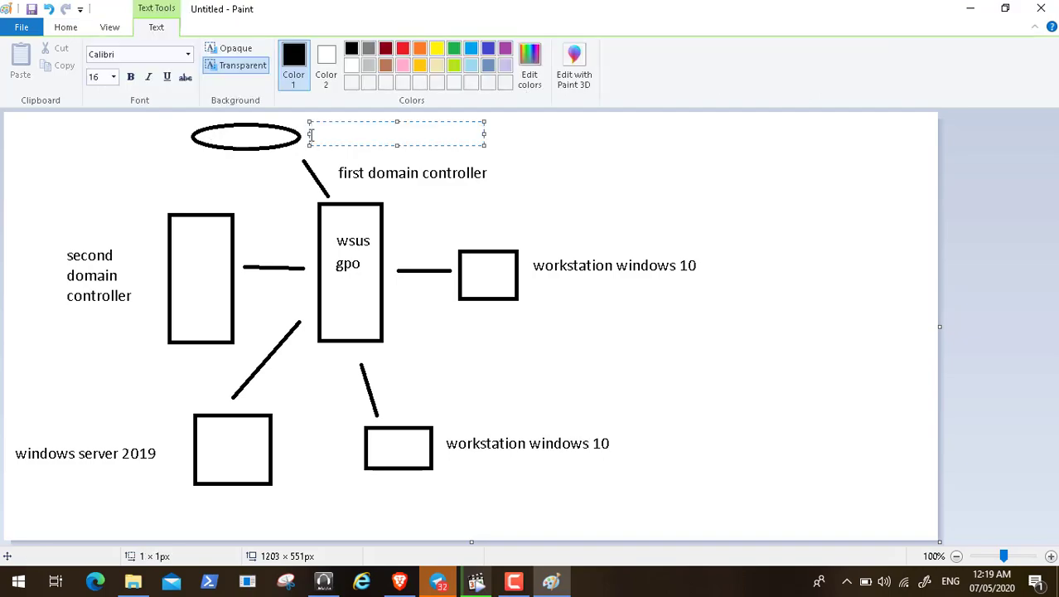
{"action": "type", "text": "internet mic"}
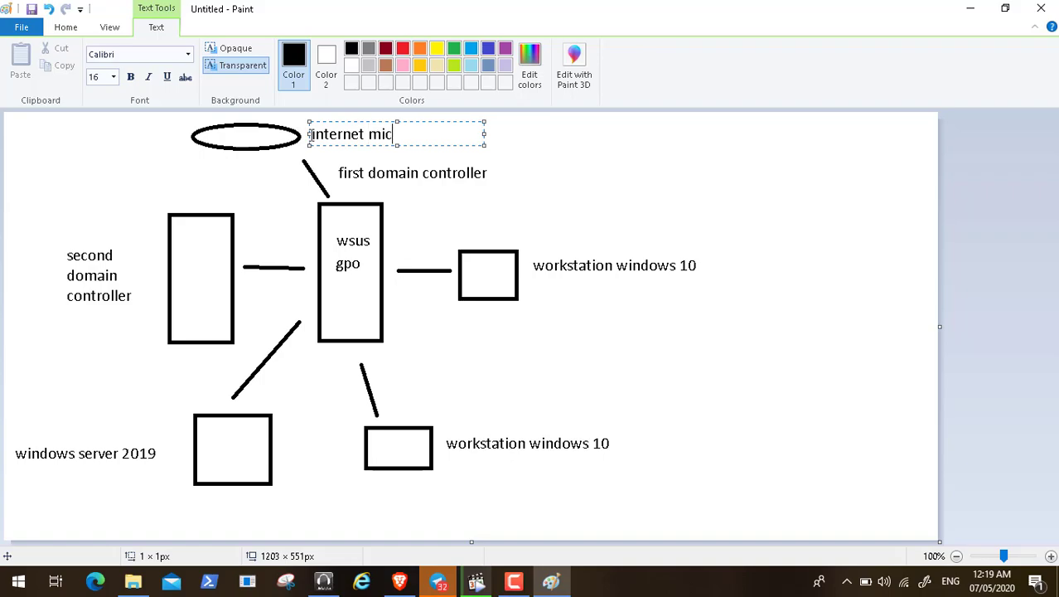
{"action": "type", "text": "rosoft webs"}
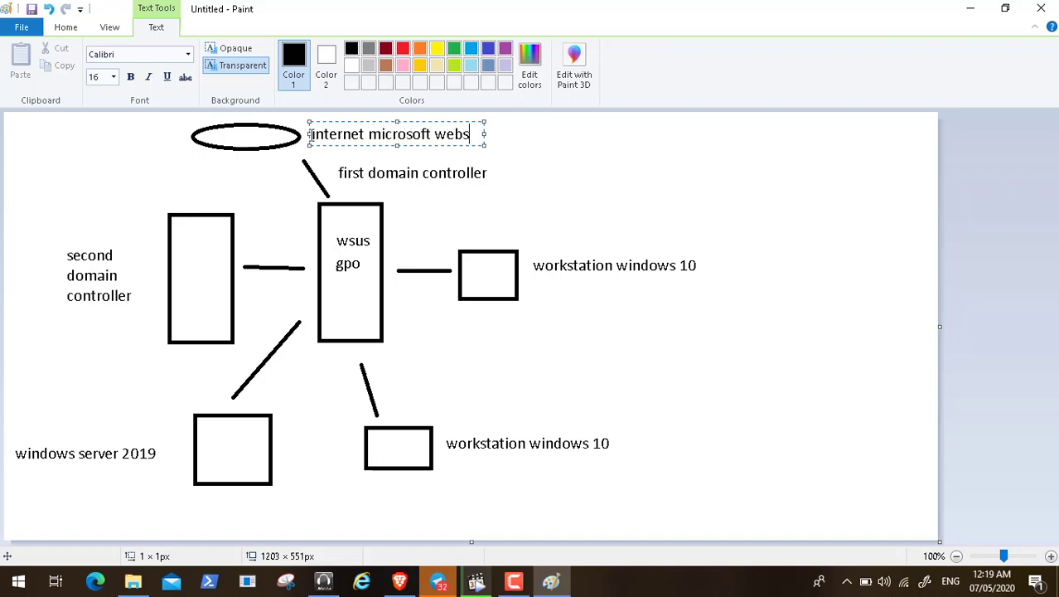
{"action": "type", "text": "ite"}
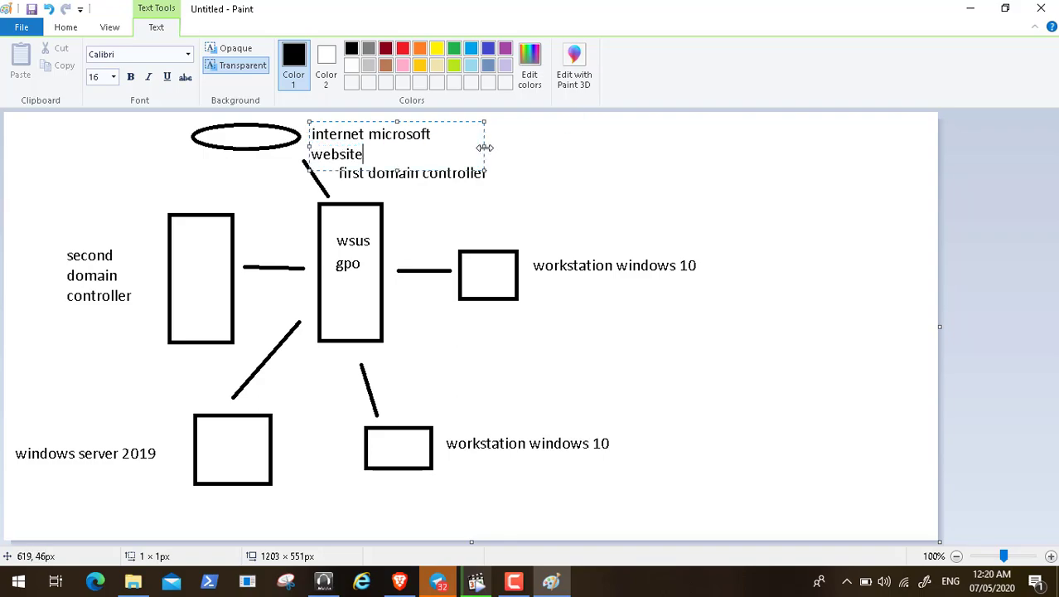
{"action": "left_click_drag", "start_coordinate": [485, 147], "coordinate": [527, 147]}
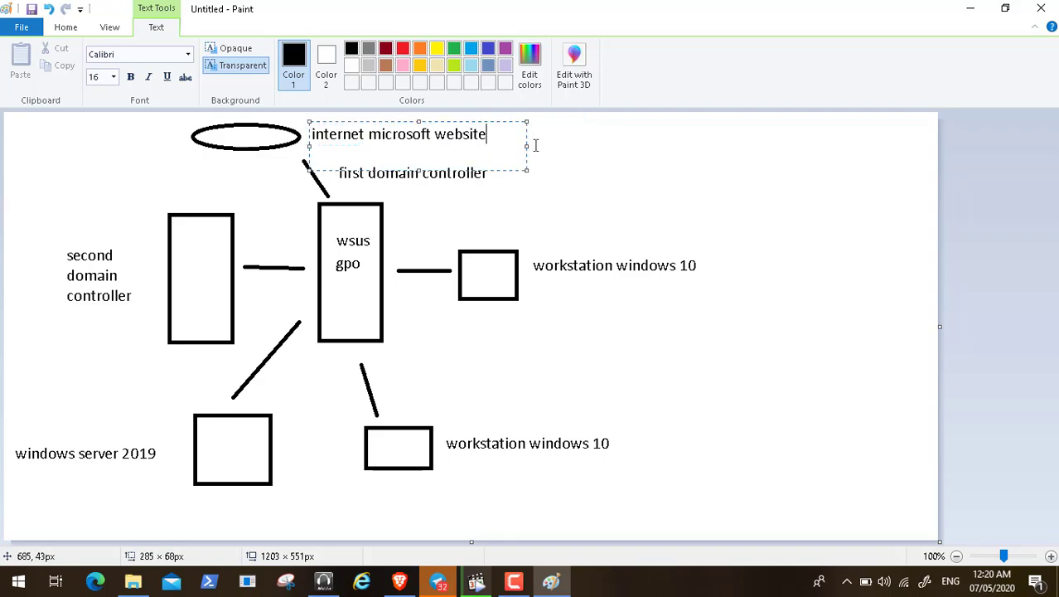
{"action": "left_click", "coordinate": [395, 220]}
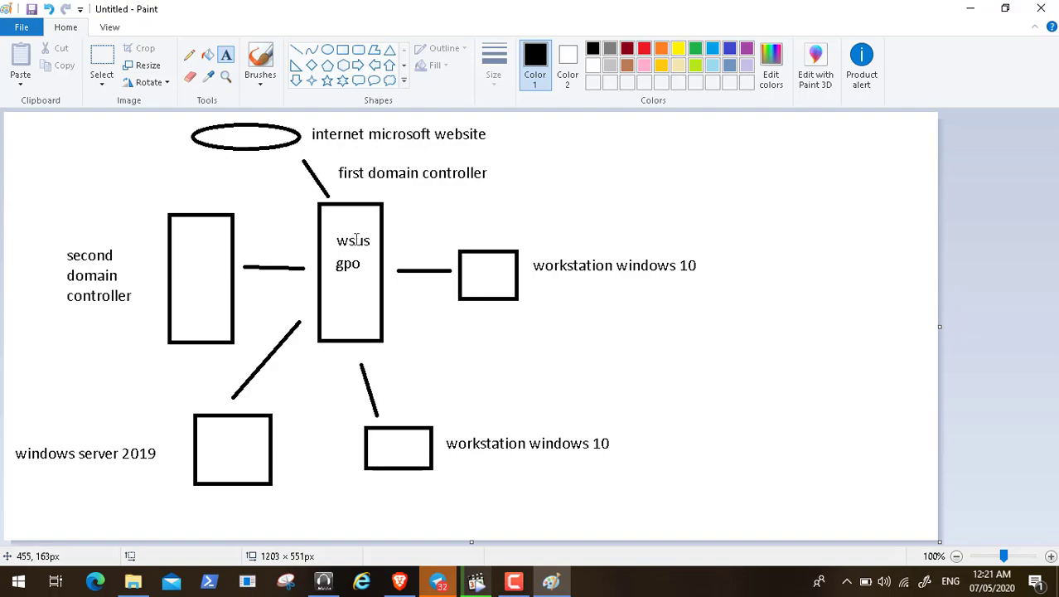
Step: Open a new text box at the 'wsus' note inside the first domain controller's box
{"action": "left_click", "coordinate": [354, 227]}
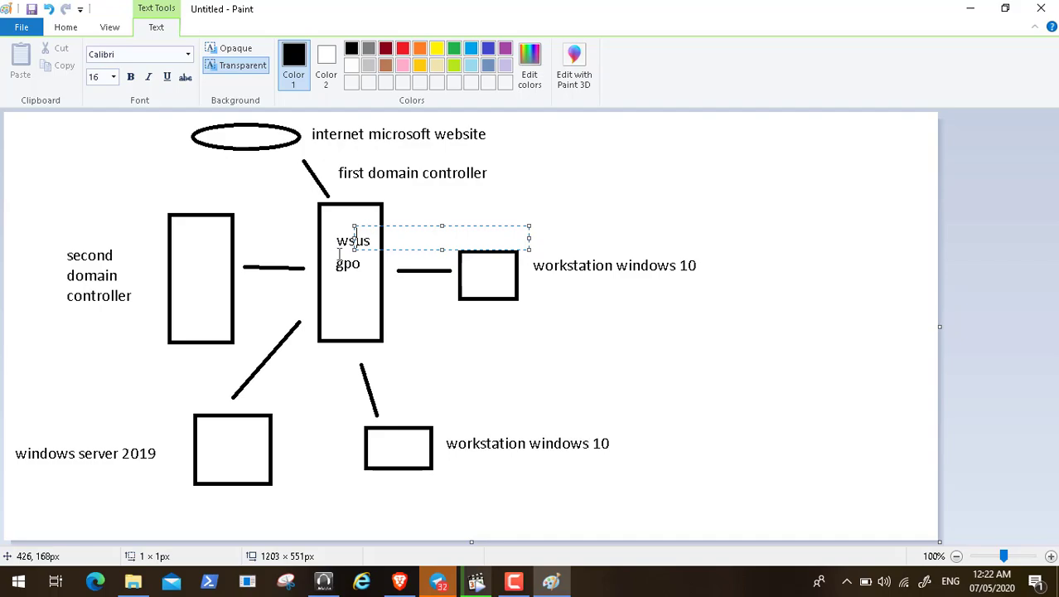
{"action": "left_click", "coordinate": [474, 582]}
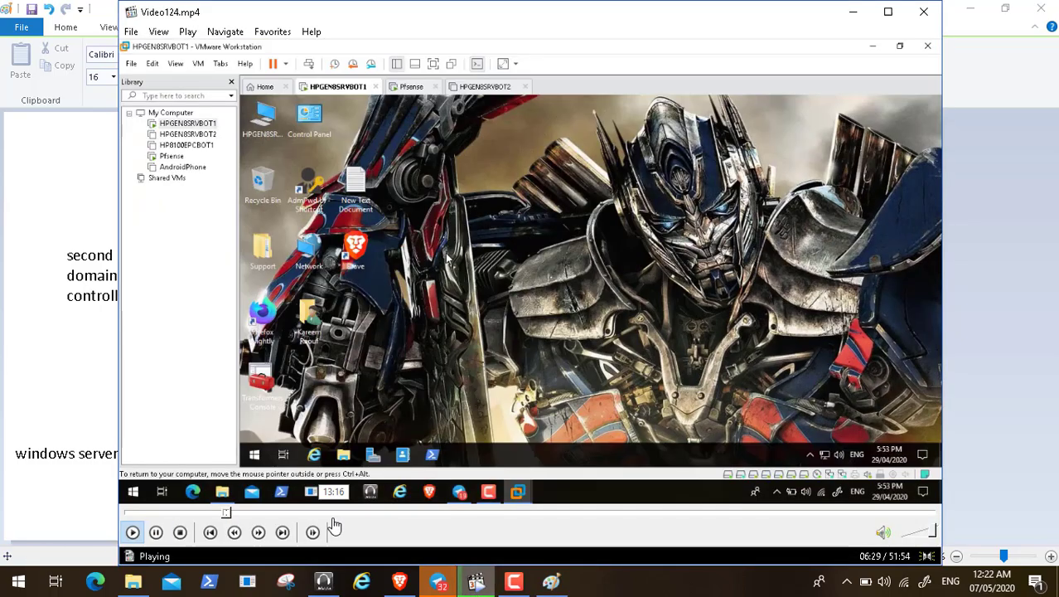
{"action": "left_click", "coordinate": [131, 513]}
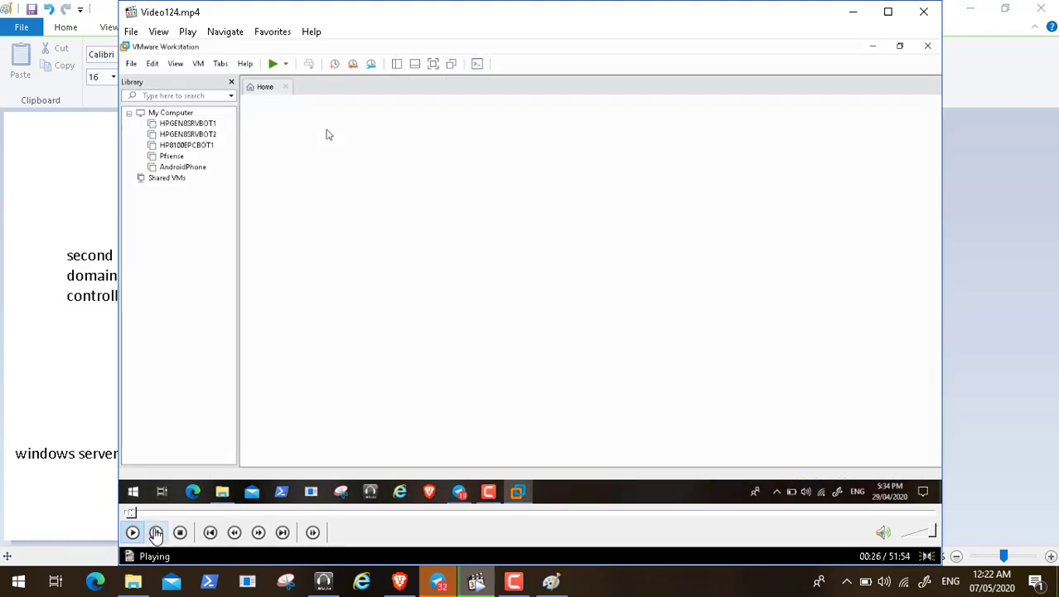
{"action": "left_click", "coordinate": [128, 513]}
{"action": "left_click", "coordinate": [156, 532]}
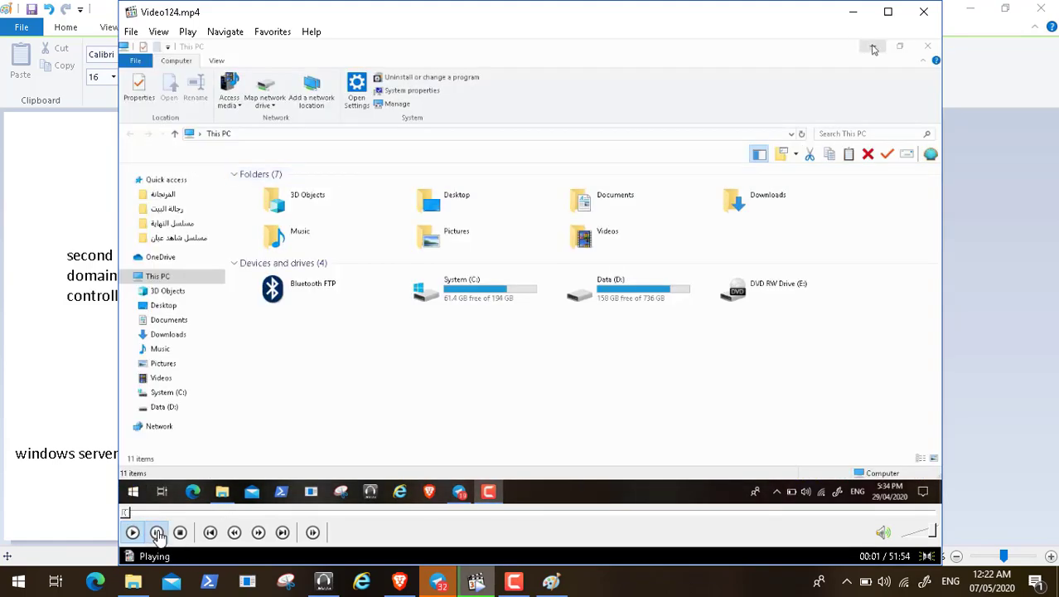
{"action": "left_click", "coordinate": [855, 15]}
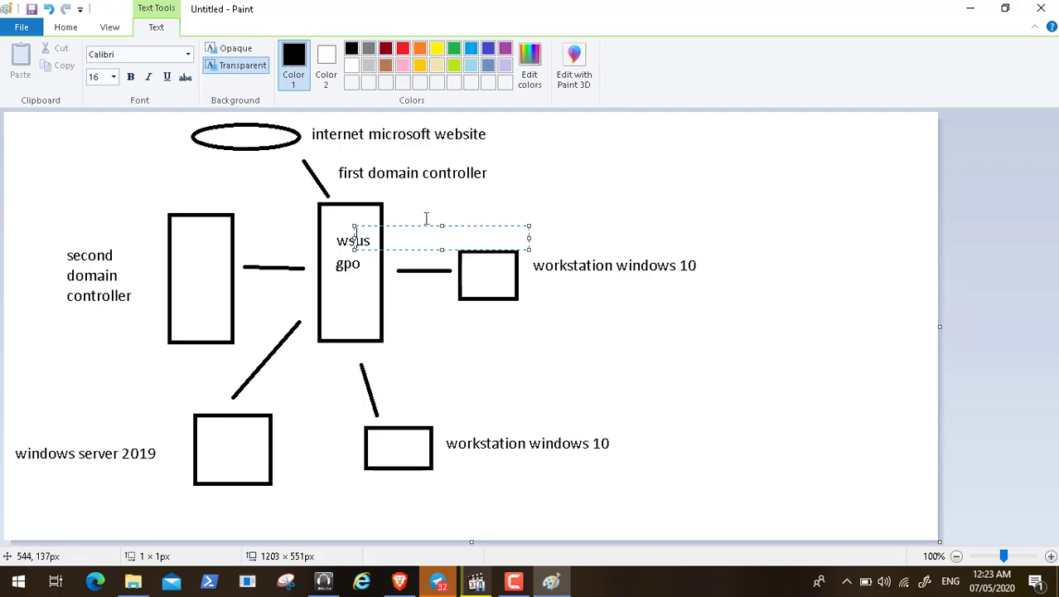
Step: Minimize the Paint window holding the finished network diagram to reveal the desktop
{"action": "left_click", "coordinate": [969, 9]}
Step: Resume the recording full screen and open HPGEN8SRVBOT1's settings at its 2048 MB memory value
{"action": "left_click", "coordinate": [476, 582]}
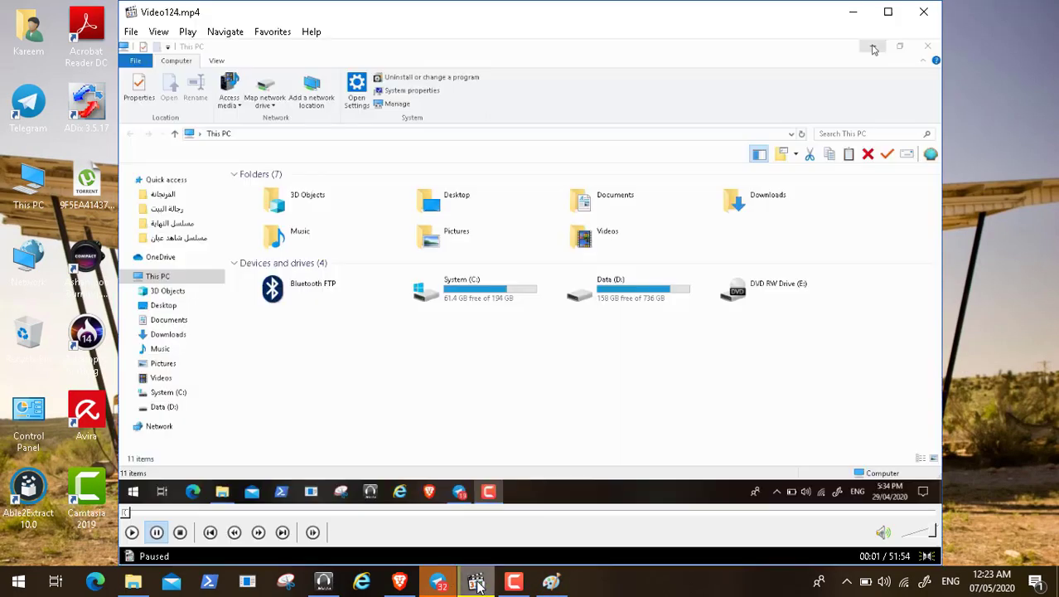
{"action": "left_click", "coordinate": [132, 533]}
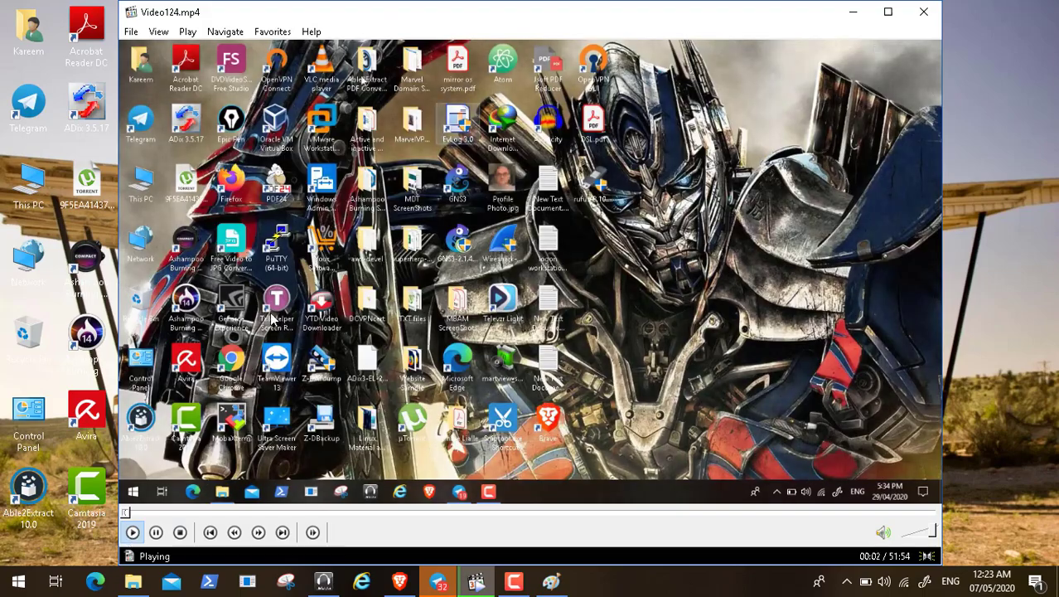
{"action": "double_click", "coordinate": [272, 319]}
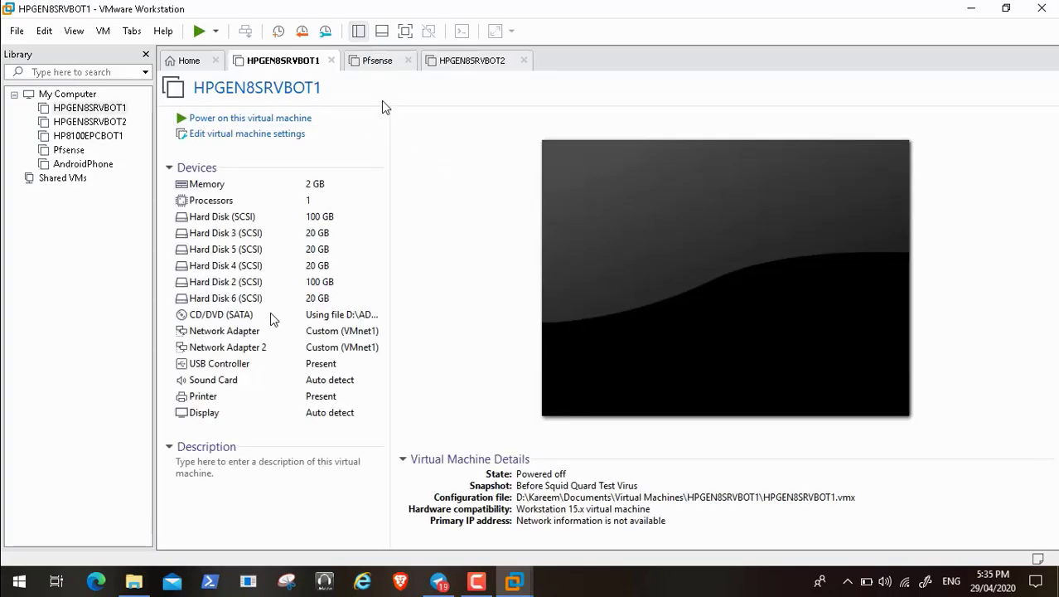
{"action": "left_click", "coordinate": [286, 136]}
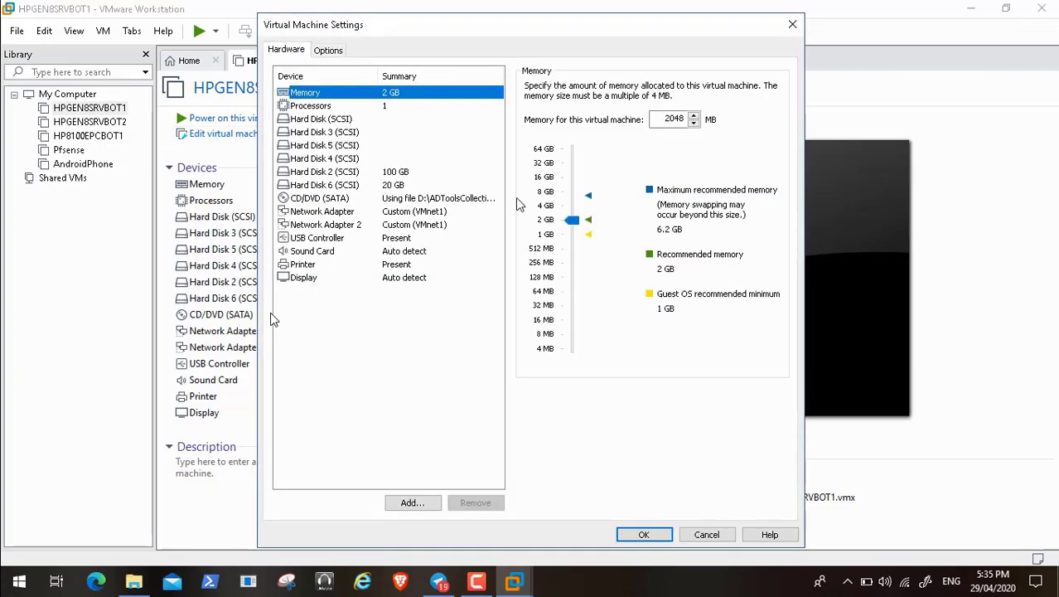
{"action": "left_click", "coordinate": [670, 118]}
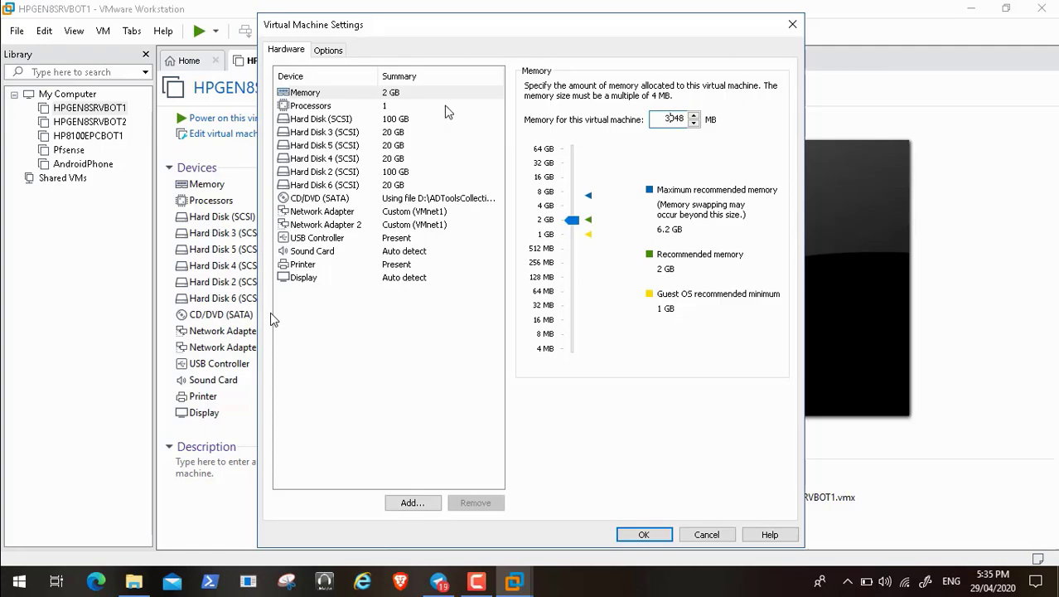
Step: Start adding a new SCSI virtual hard disk, replacing the 60.0 GB default with 100 GB
{"action": "left_click", "coordinate": [350, 125]}
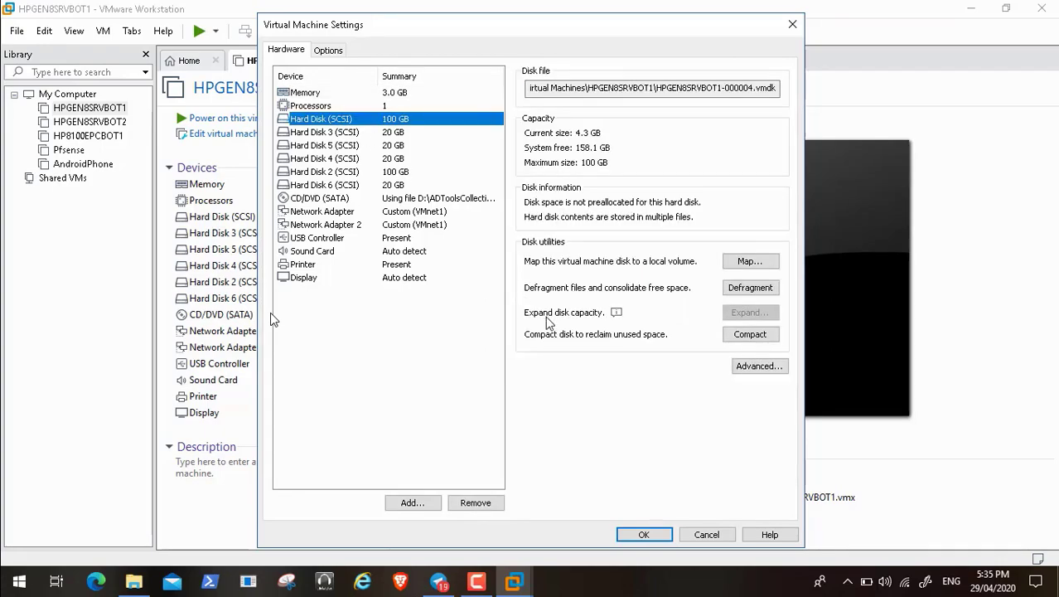
{"action": "left_click", "coordinate": [417, 506]}
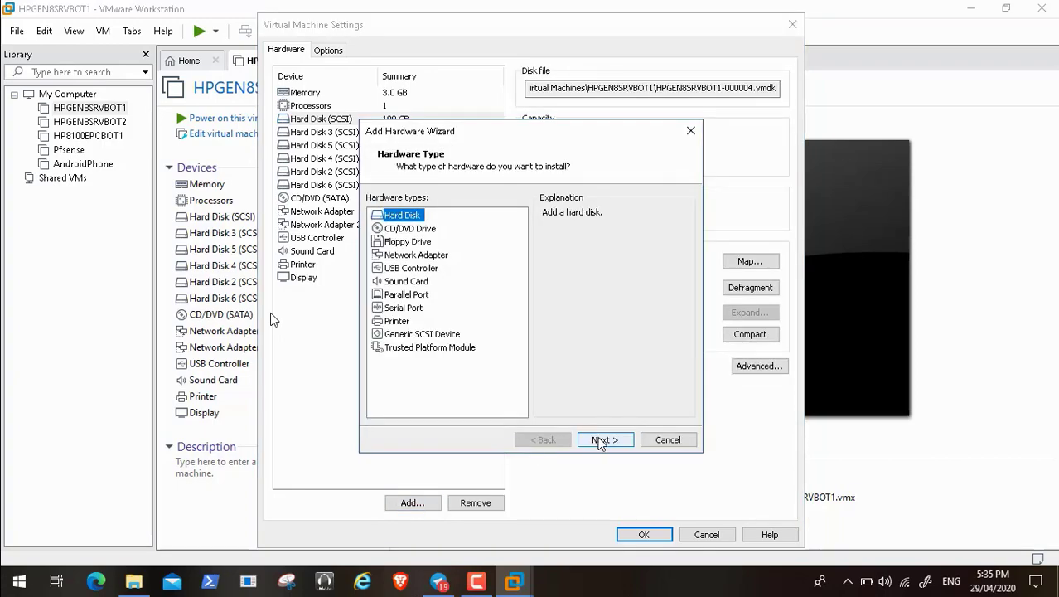
{"action": "left_click", "coordinate": [601, 440]}
{"action": "left_click", "coordinate": [602, 440]}
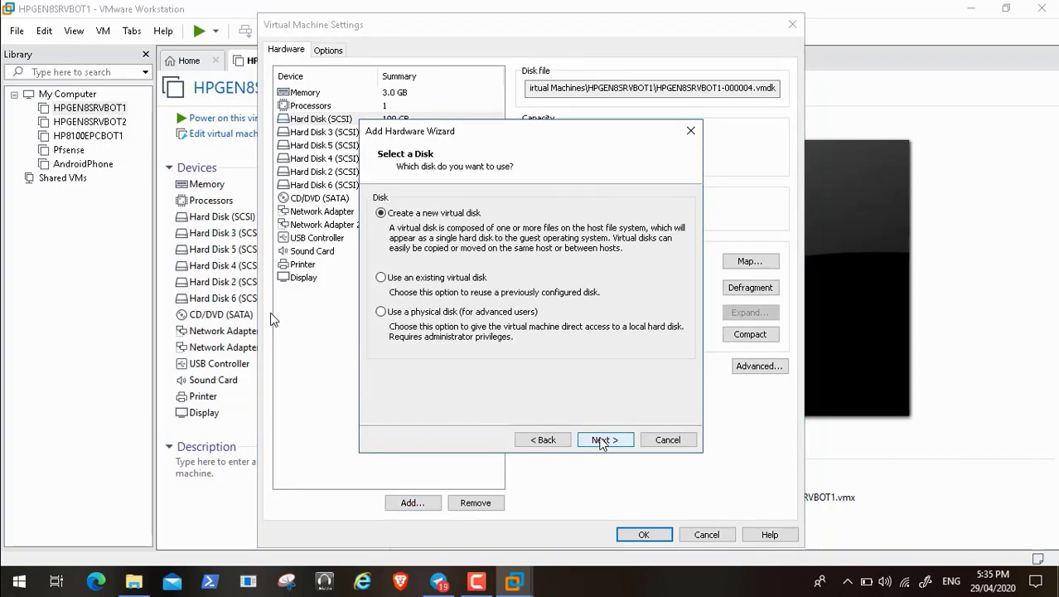
{"action": "left_click", "coordinate": [602, 440]}
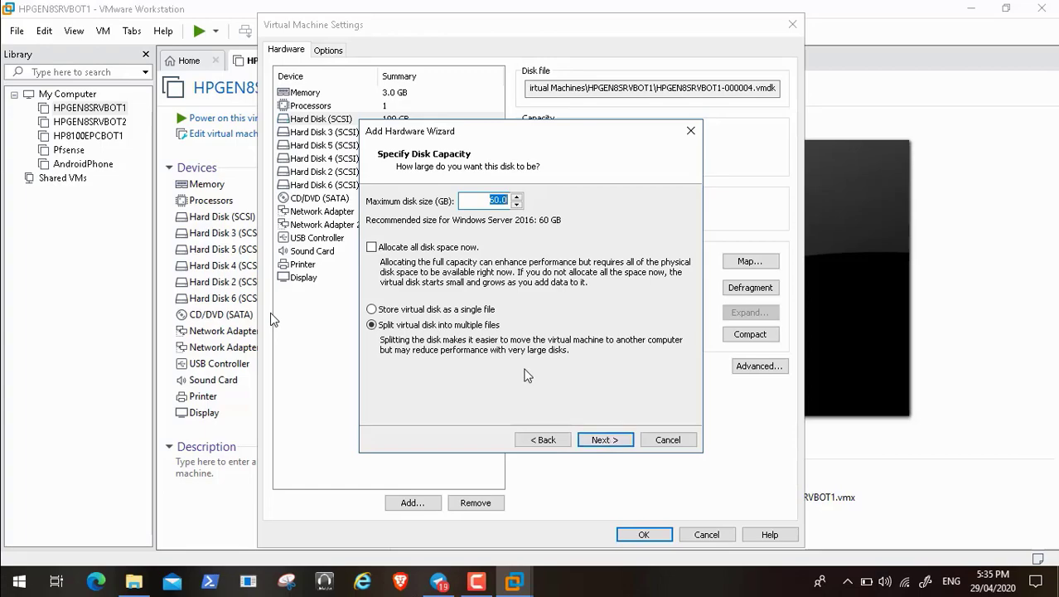
{"action": "left_click", "coordinate": [496, 199]}
{"action": "key", "text": "BackSpace"}
{"action": "type", "text": "10"}
Step: Resume the recording and save HPGEN8SRVBOT1's settings with the new 100 GB Hard Disk 7
{"action": "left_click", "coordinate": [13, 563]}
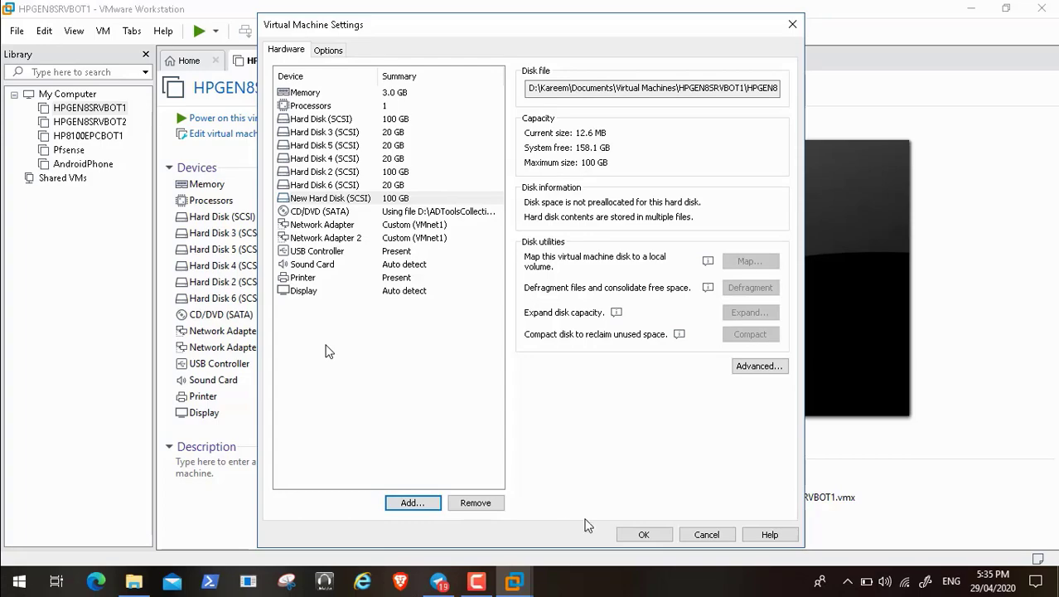
{"action": "left_click", "coordinate": [645, 535]}
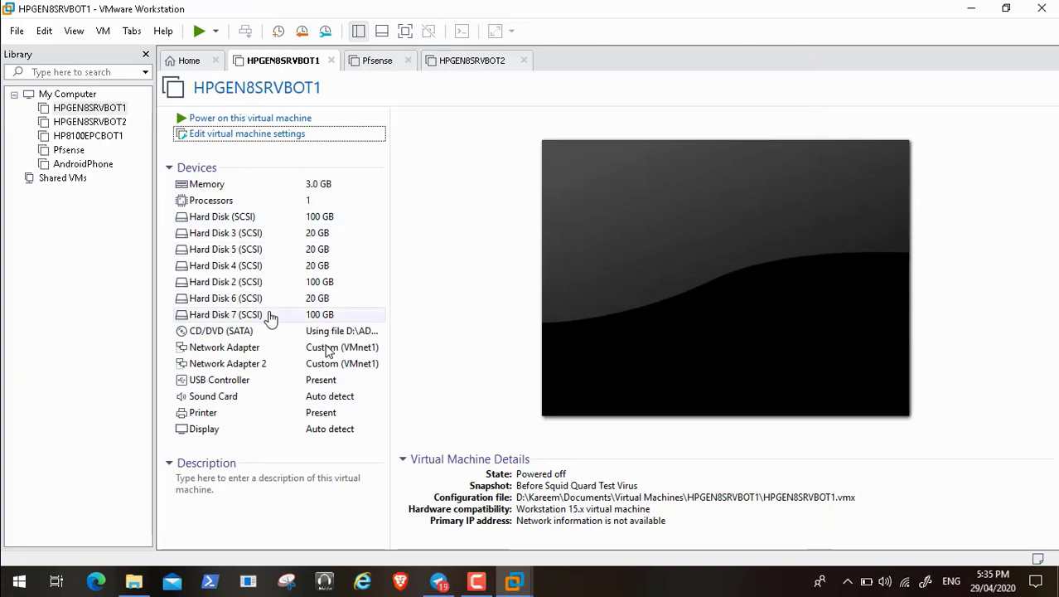
Step: Switch to the Pfsense VM and power it on to its pfSense 2.4.5 console menu
{"action": "left_click", "coordinate": [365, 63]}
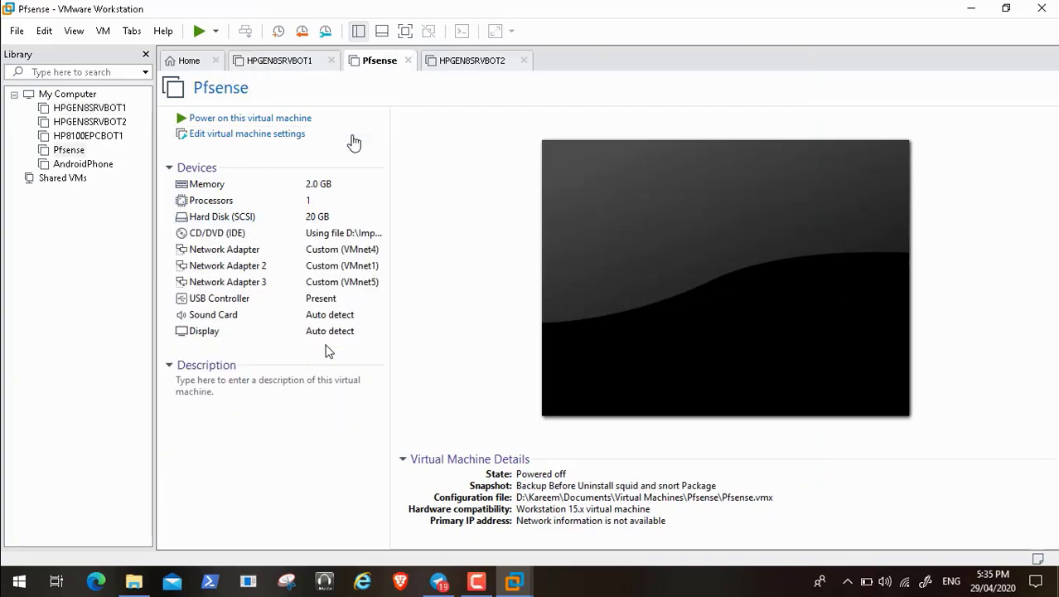
{"action": "left_click", "coordinate": [280, 123]}
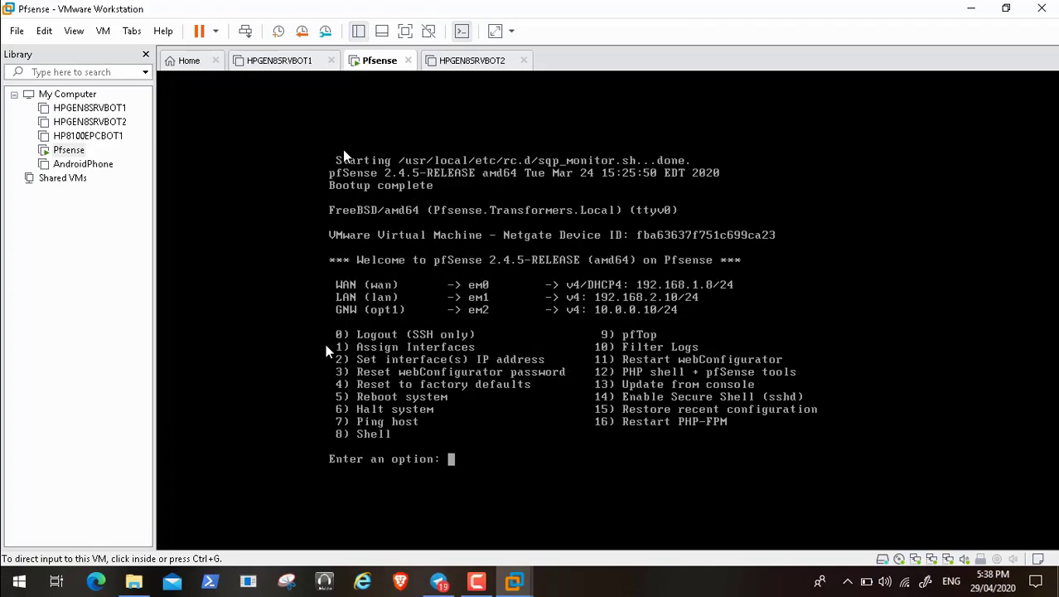
Step: Power on HPGEN8SRVBOT1 and start Windows Server from the Boot Manager
{"action": "left_click", "coordinate": [282, 63]}
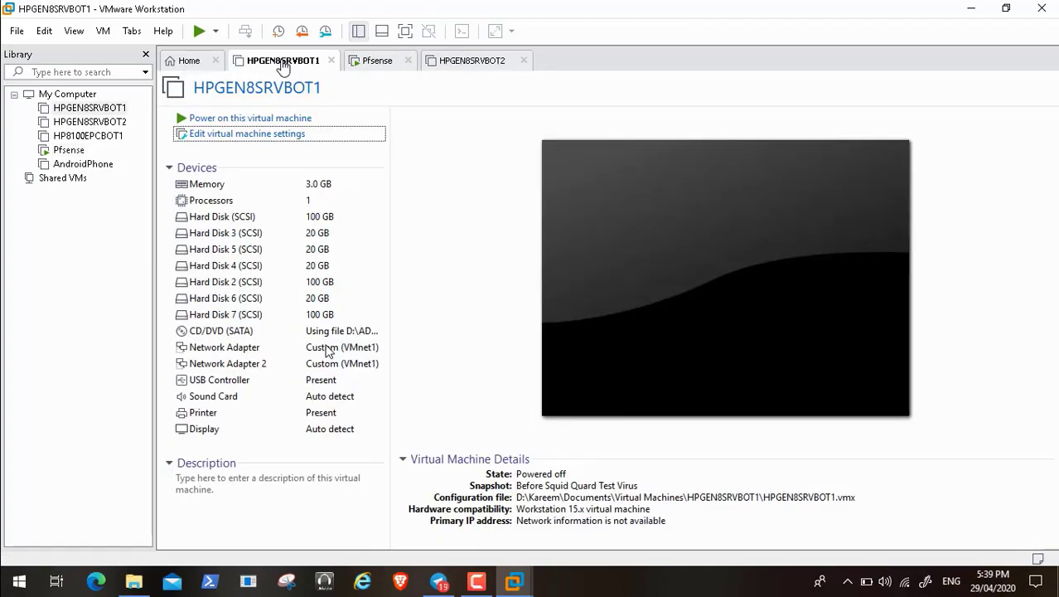
{"action": "left_click", "coordinate": [250, 121]}
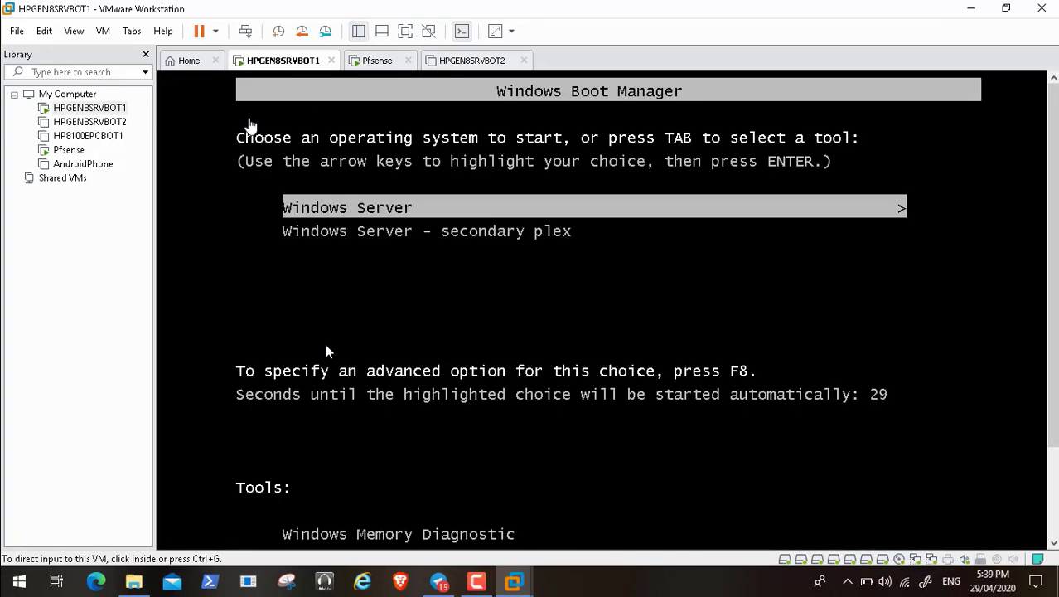
{"action": "left_click", "coordinate": [325, 352]}
{"action": "key", "text": "Return"}
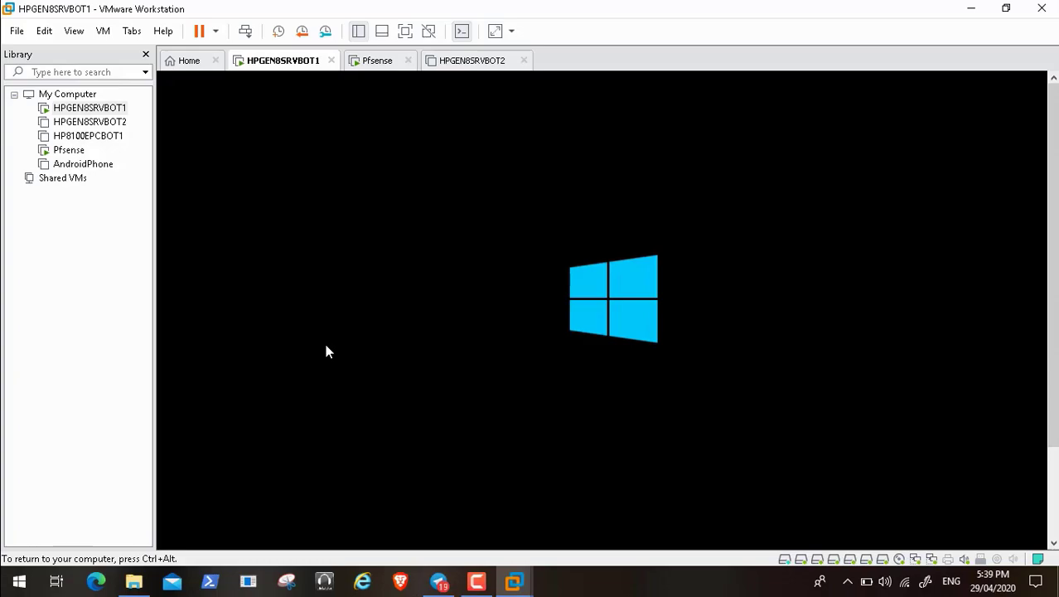
{"action": "key", "text": "ctrl+alt"}
Step: Dismiss the lock screen and acknowledge the unauthorized-access logon notice, briefly checking pfSense
{"action": "left_click", "coordinate": [476, 580]}
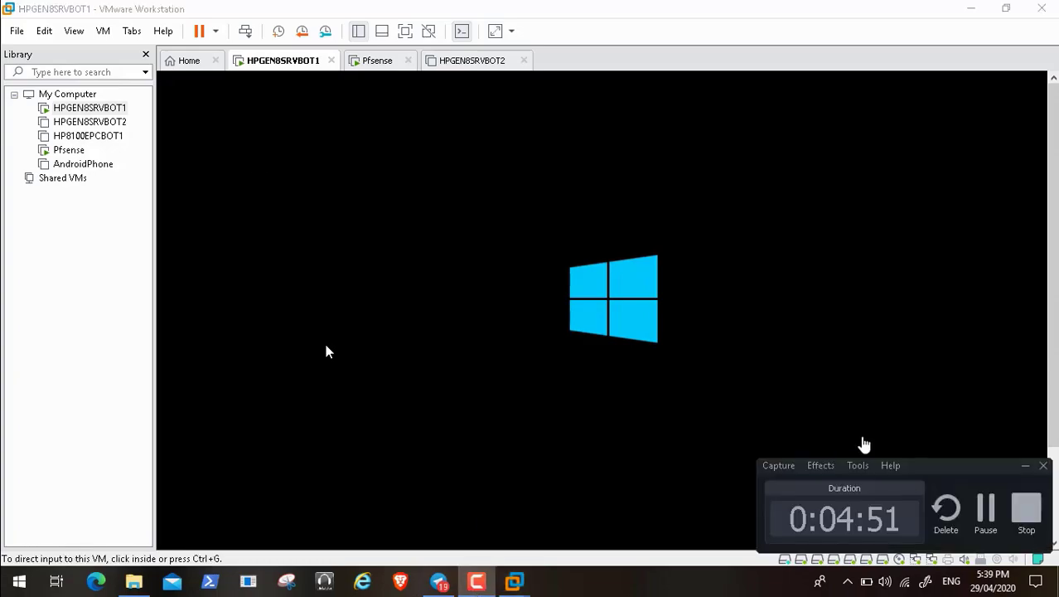
{"action": "left_click", "coordinate": [985, 507]}
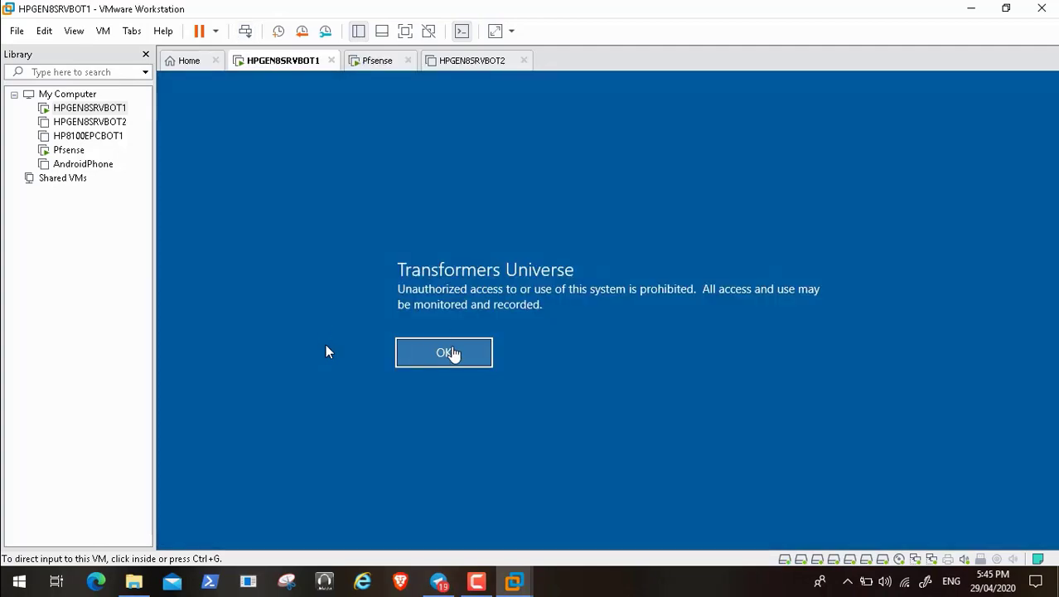
{"action": "left_click", "coordinate": [453, 352]}
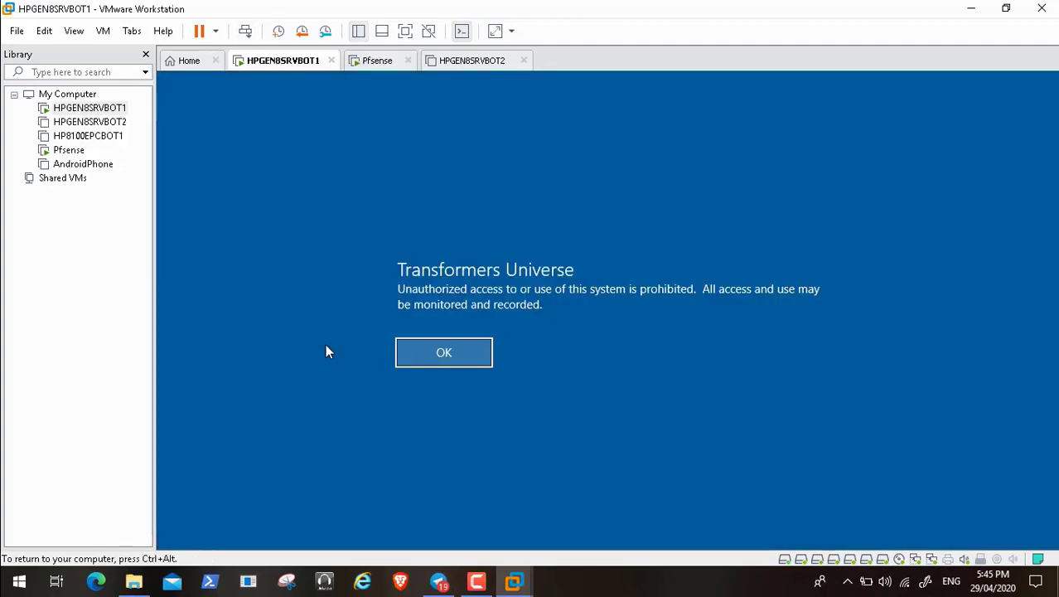
{"action": "left_click", "coordinate": [443, 355]}
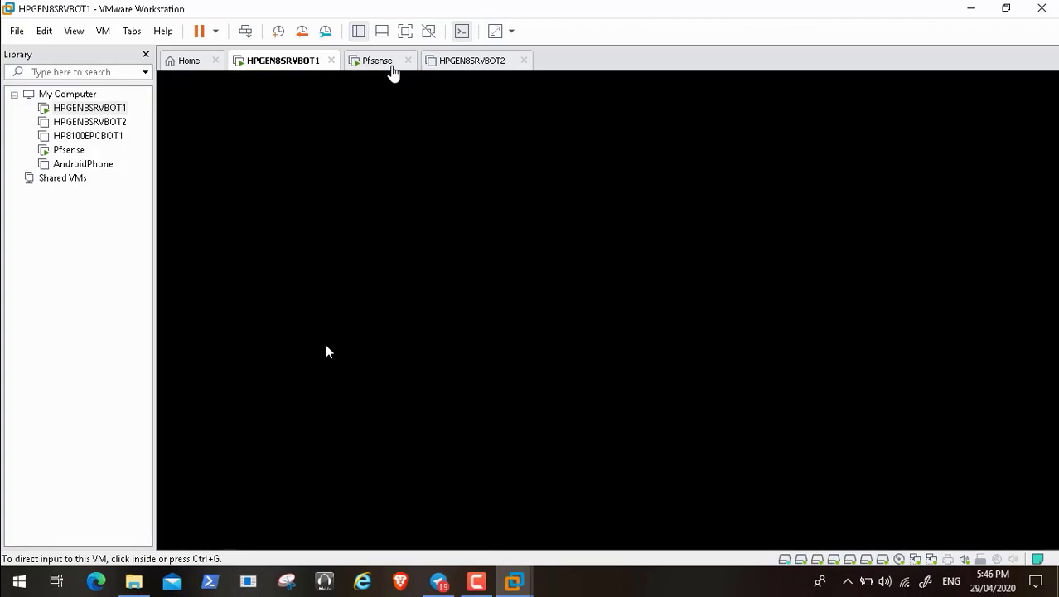
{"action": "left_click", "coordinate": [393, 68]}
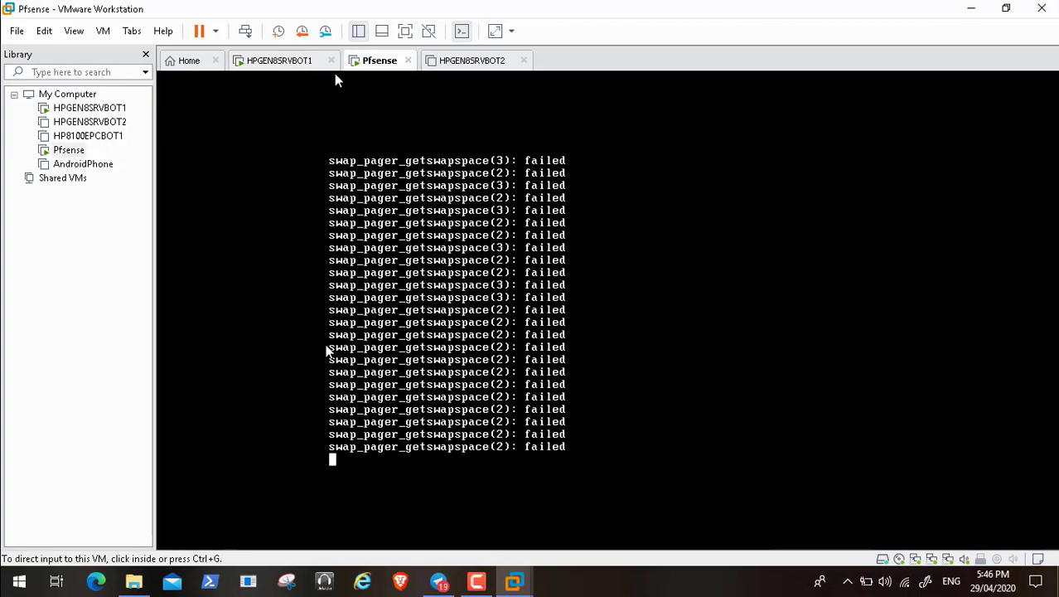
{"action": "left_click", "coordinate": [265, 68]}
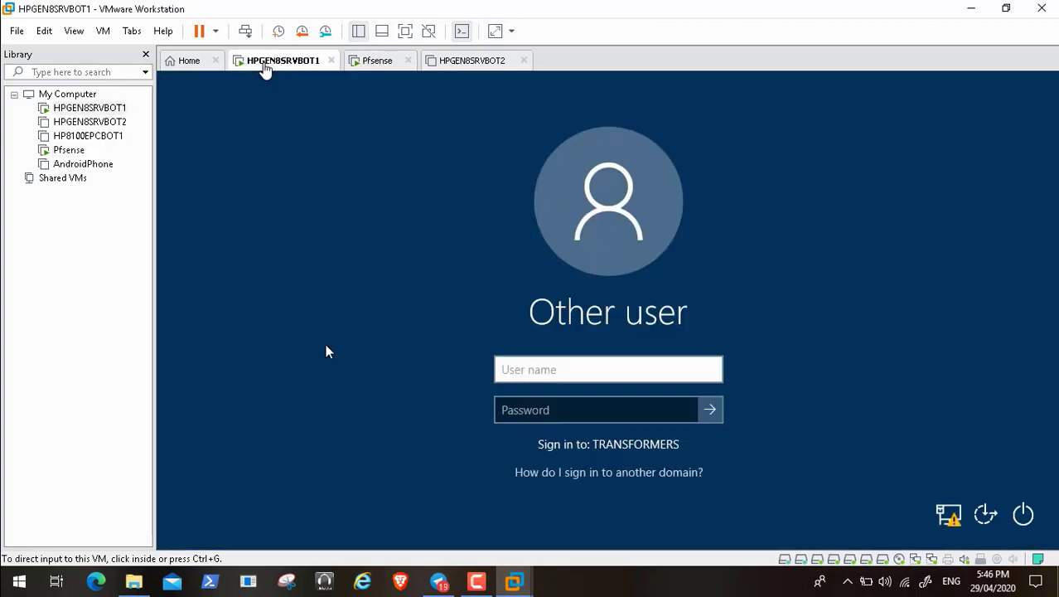
Step: Sign in with the domain user name and password to reach the Windows Server desktop
{"action": "left_click", "coordinate": [523, 369]}
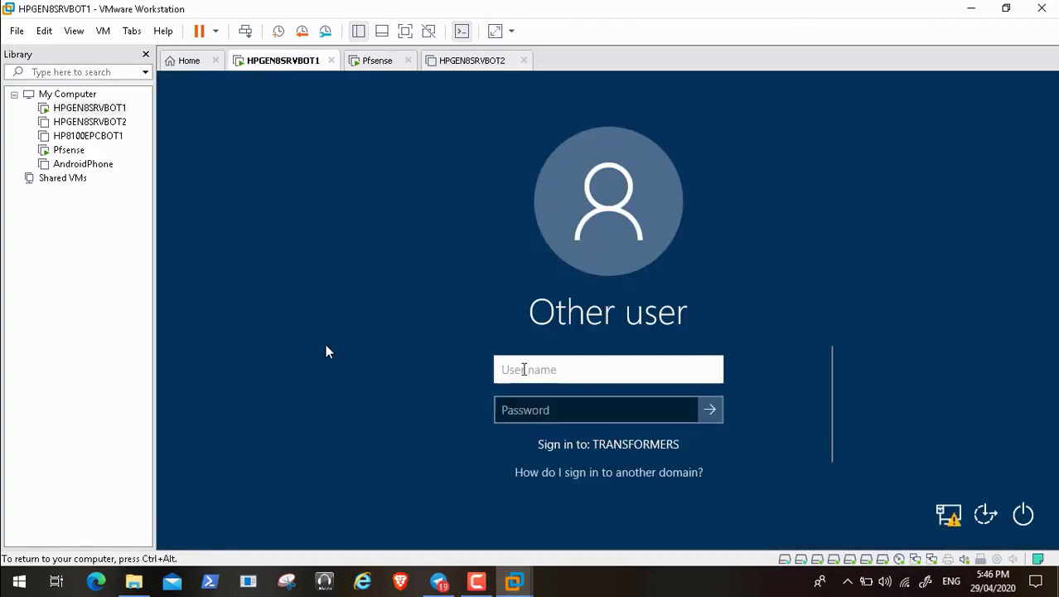
{"action": "type", "text": "kraouf"}
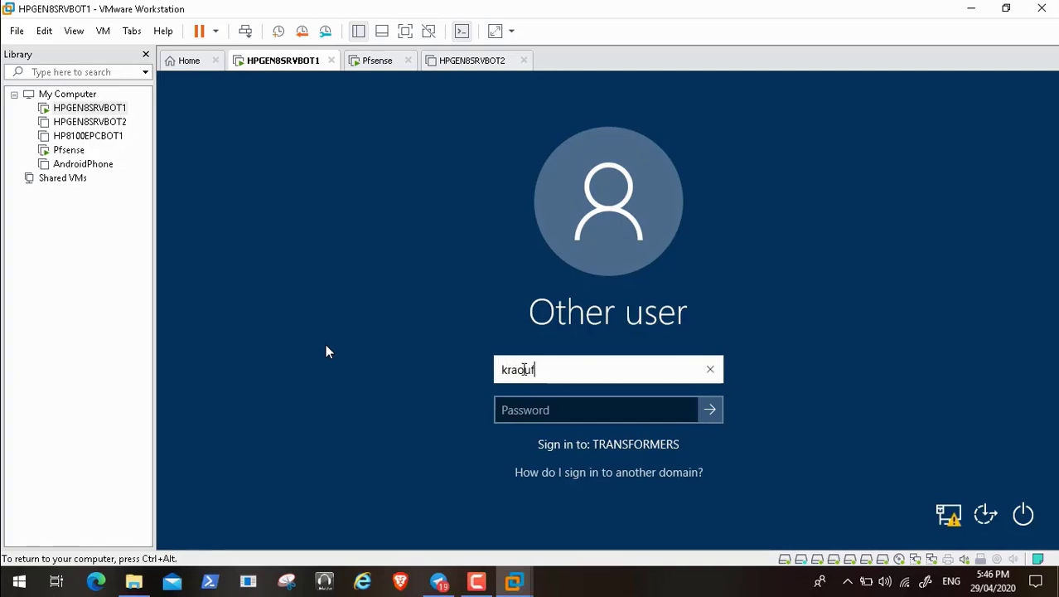
{"action": "key", "text": "Tab"}
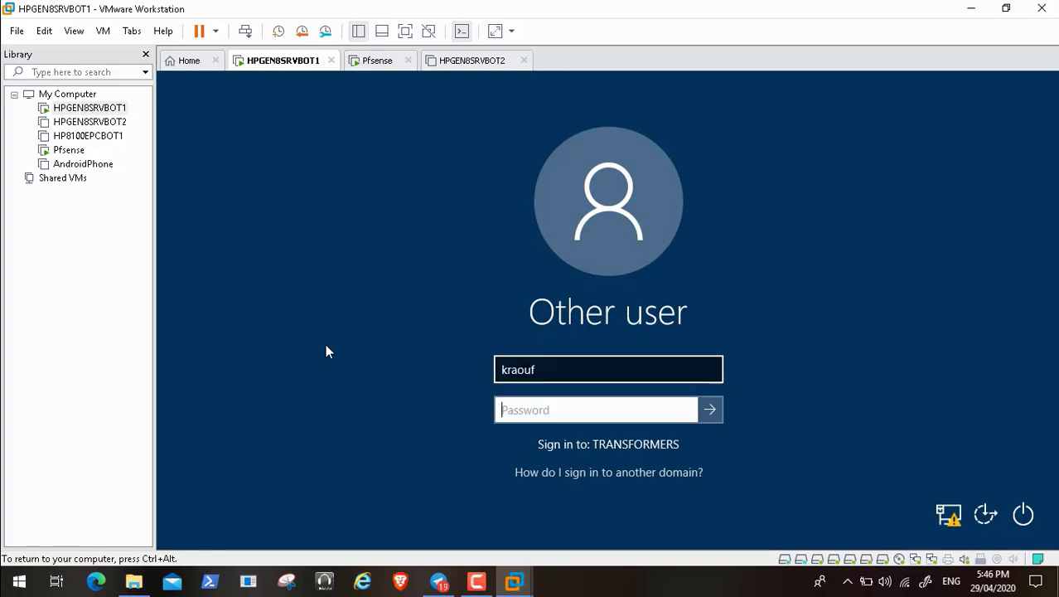
{"action": "type", "text": "••••••••••"}
{"action": "key", "text": "Return"}
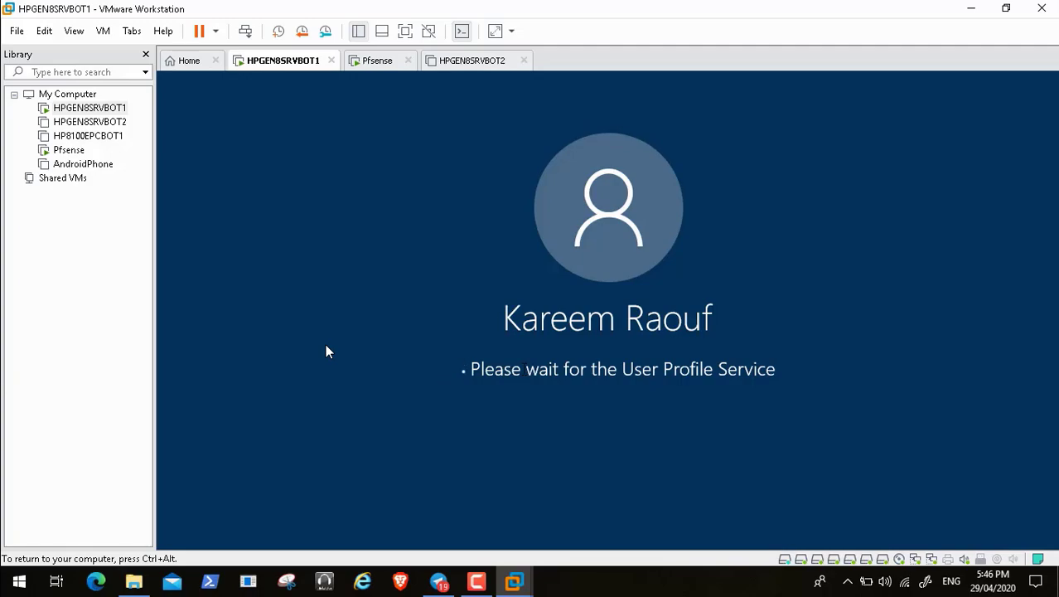
{"action": "mouse_move", "coordinate": [76, 567]}
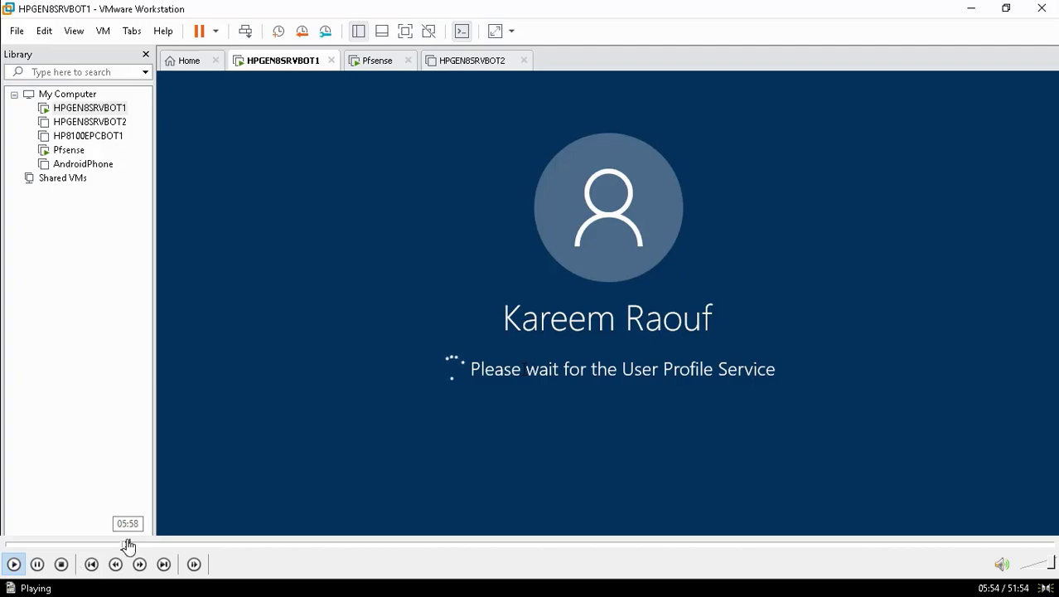
{"action": "left_click", "coordinate": [130, 545]}
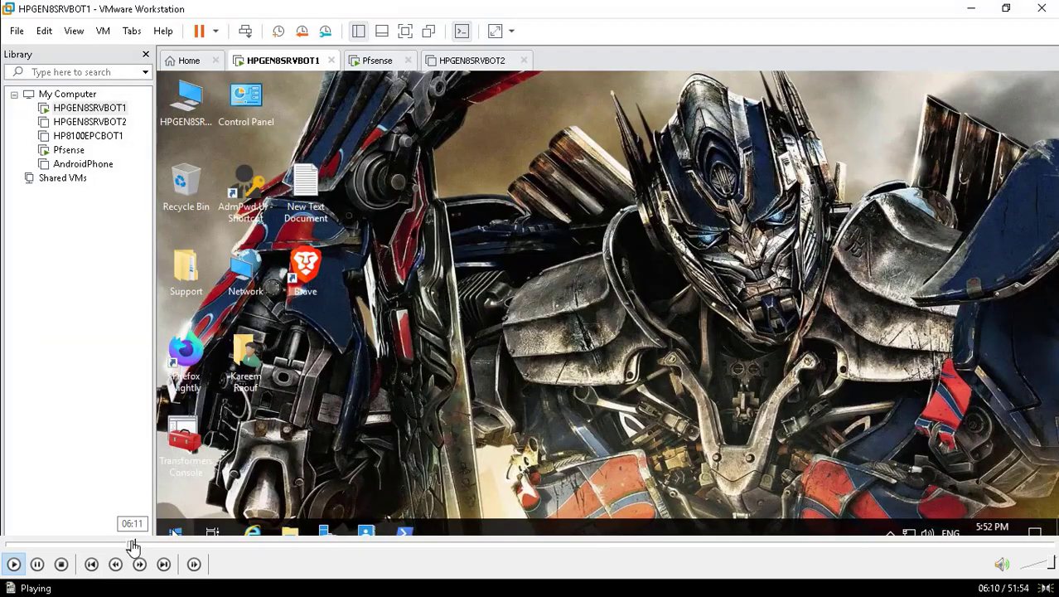
Step: Launch Disk Management from the Start button's admin menu on HPGEN8SRVBOT1
{"action": "right_click", "coordinate": [174, 533]}
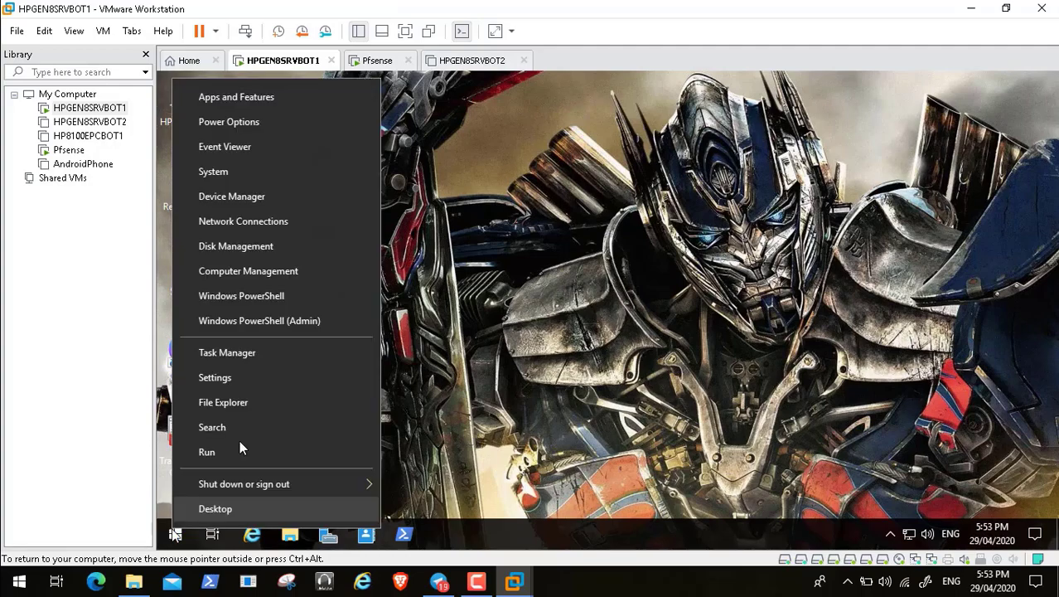
{"action": "left_click", "coordinate": [272, 247]}
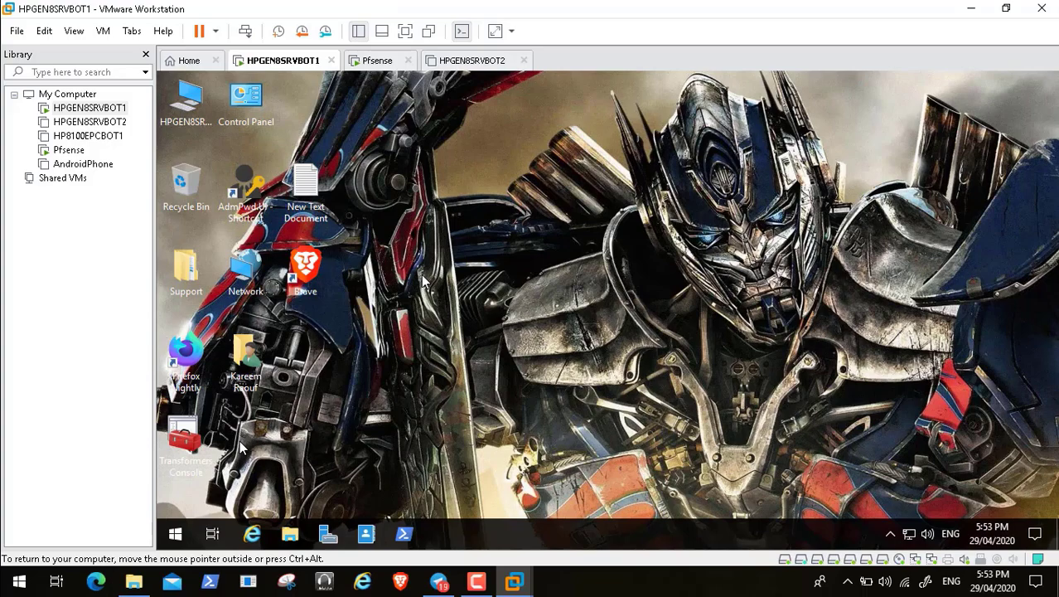
{"action": "left_click", "coordinate": [372, 60]}
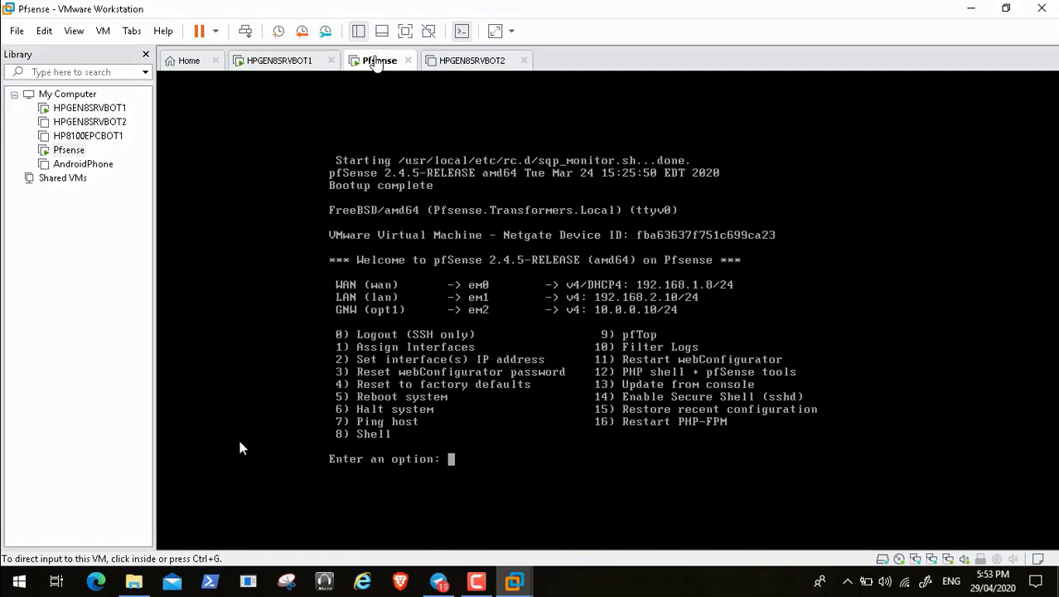
{"action": "left_click", "coordinate": [286, 62]}
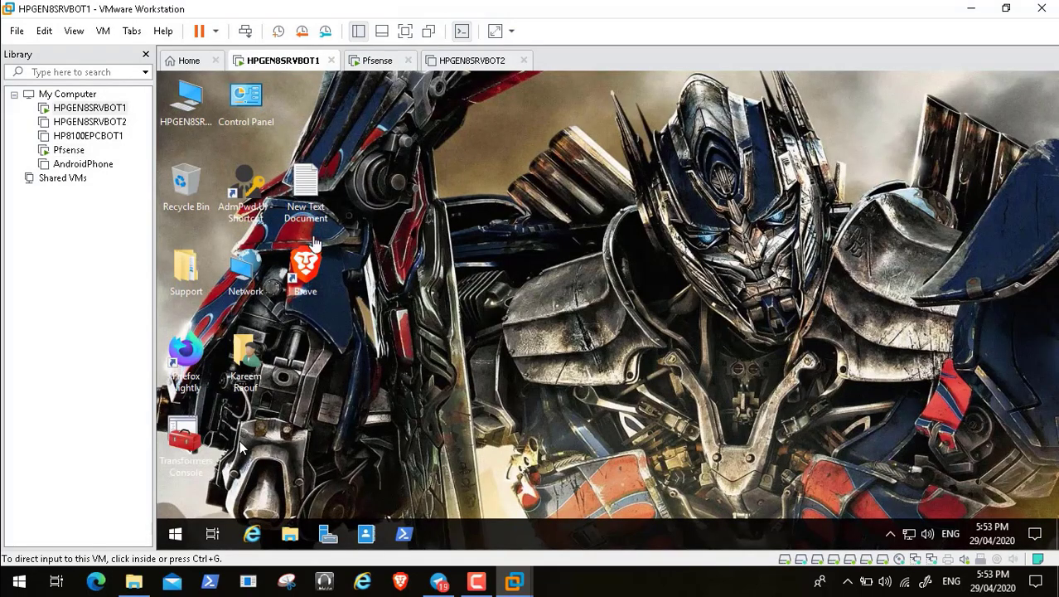
{"action": "left_click", "coordinate": [239, 444]}
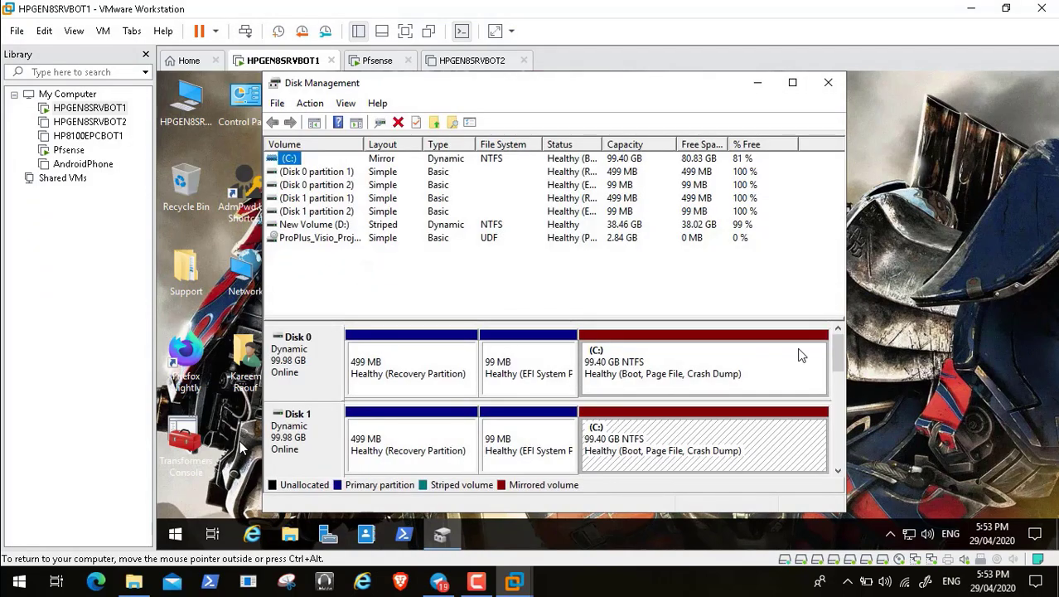
{"action": "left_click_drag", "start_coordinate": [839, 355], "coordinate": [841, 400]}
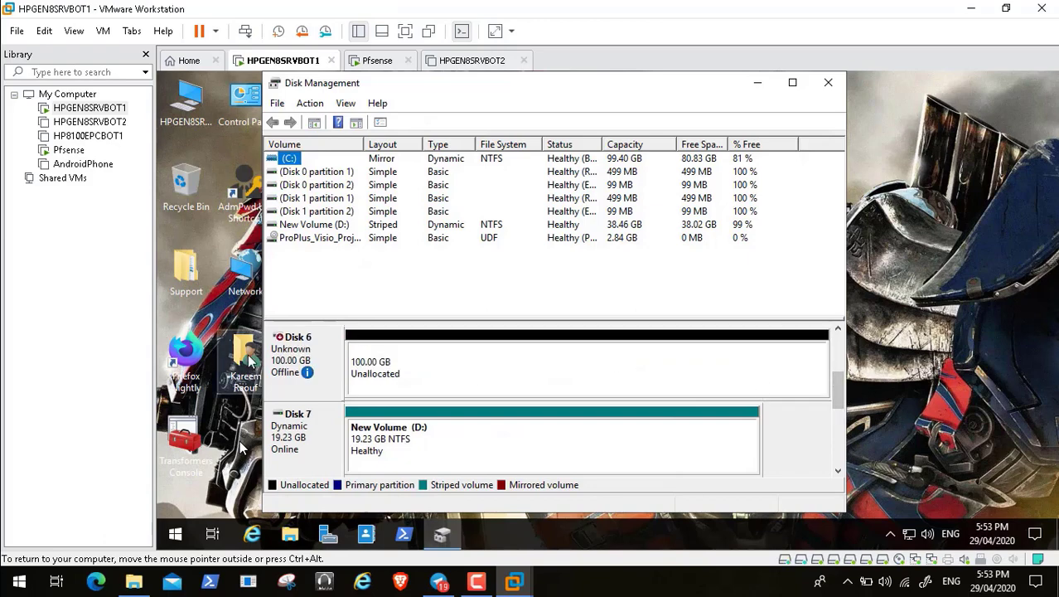
Step: Bring Disk 6 online and initialize it with a GPT partition style
{"action": "right_click", "coordinate": [294, 356]}
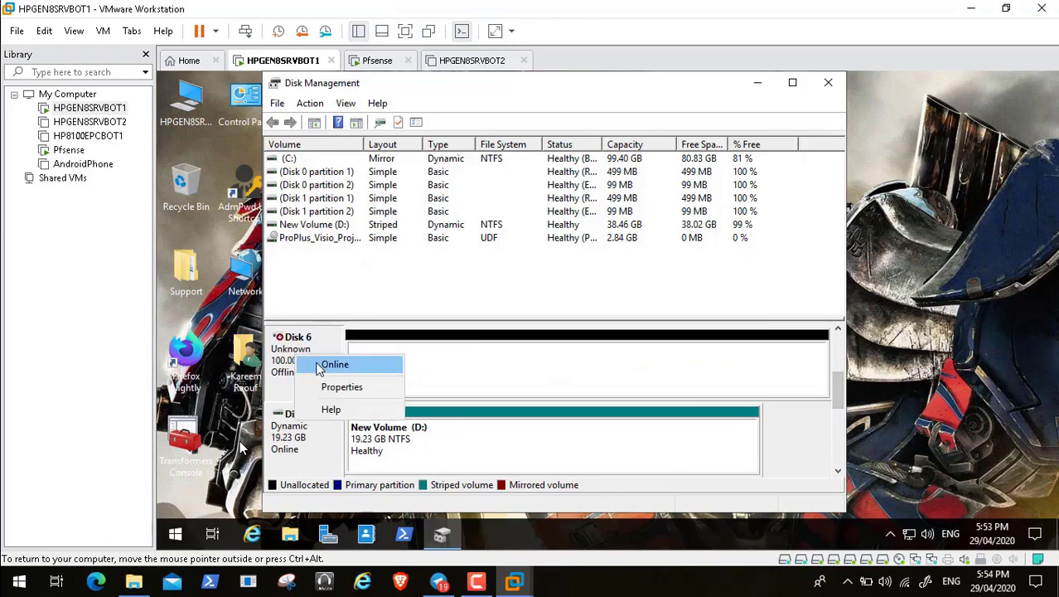
{"action": "left_click", "coordinate": [320, 365]}
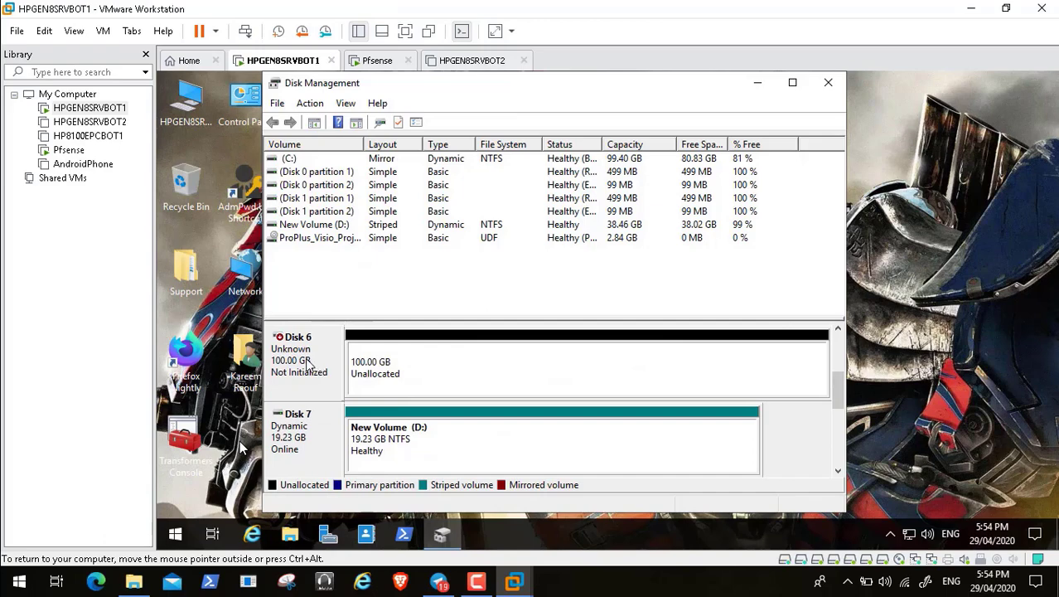
{"action": "right_click", "coordinate": [305, 360]}
{"action": "left_click", "coordinate": [335, 376]}
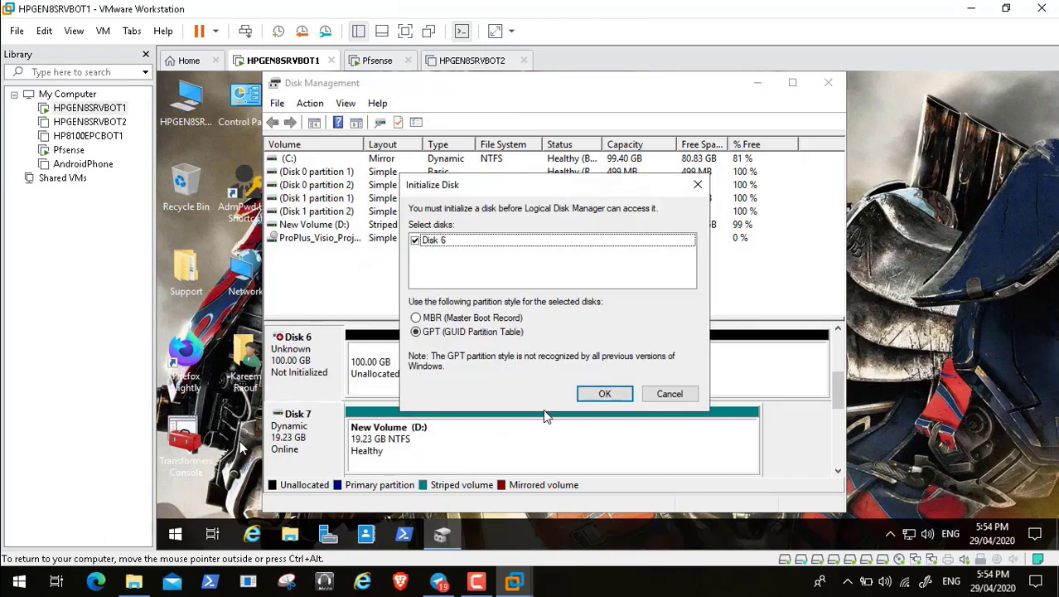
{"action": "left_click", "coordinate": [604, 396]}
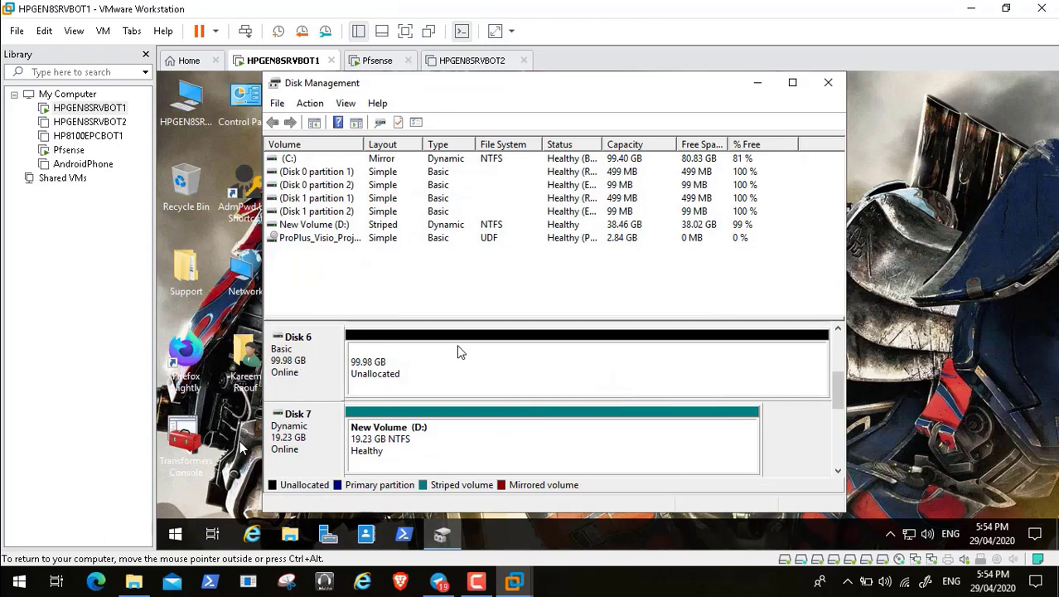
Step: Create a full 102382 MB NTFS simple volume on Disk 6 labelled WSUS, default drive letter
{"action": "right_click", "coordinate": [396, 368]}
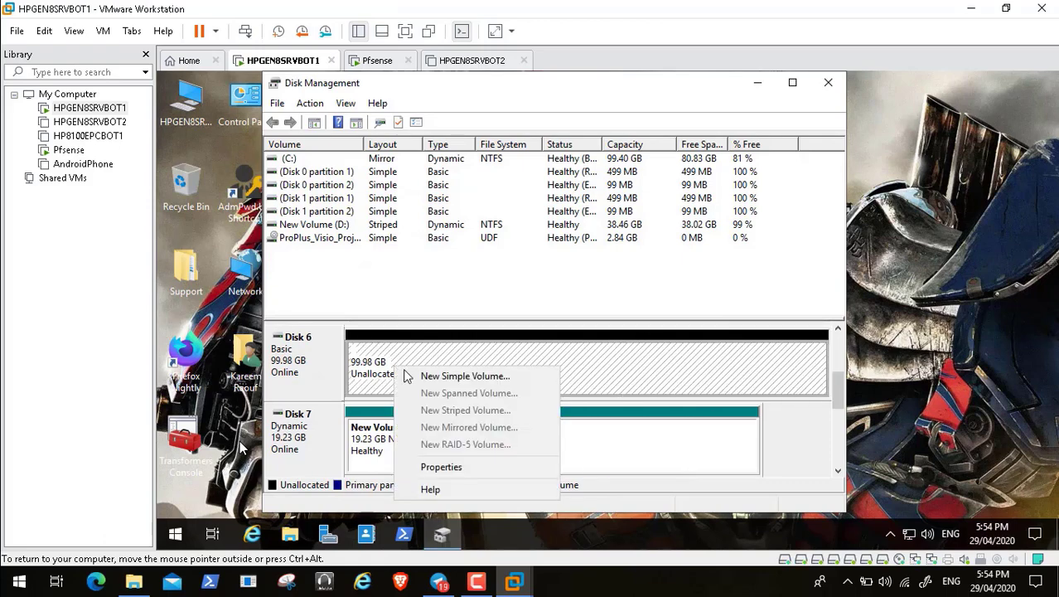
{"action": "left_click", "coordinate": [439, 376]}
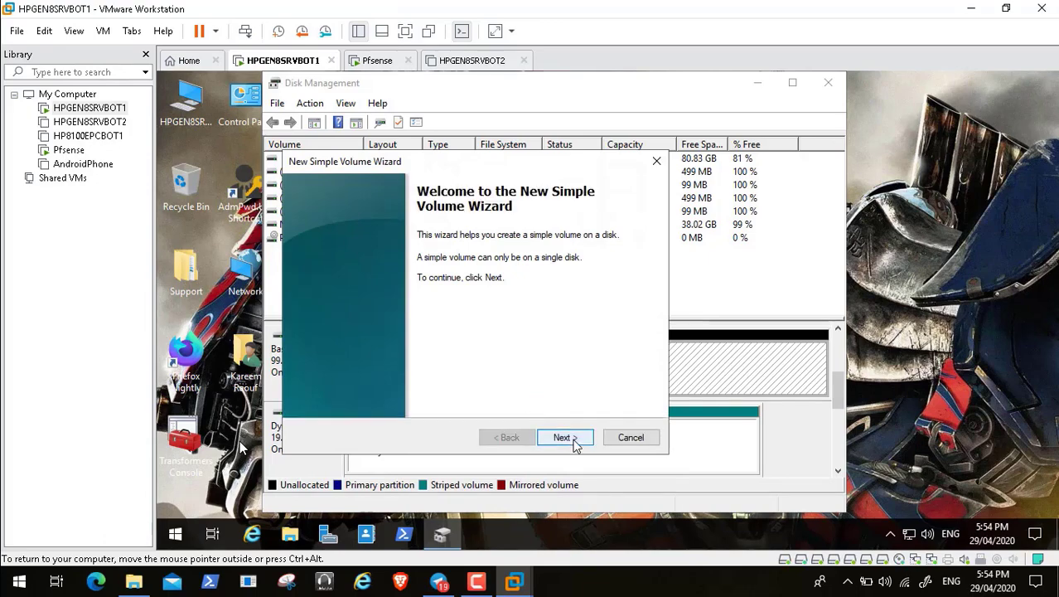
{"action": "left_click", "coordinate": [565, 438]}
{"action": "left_click", "coordinate": [574, 441]}
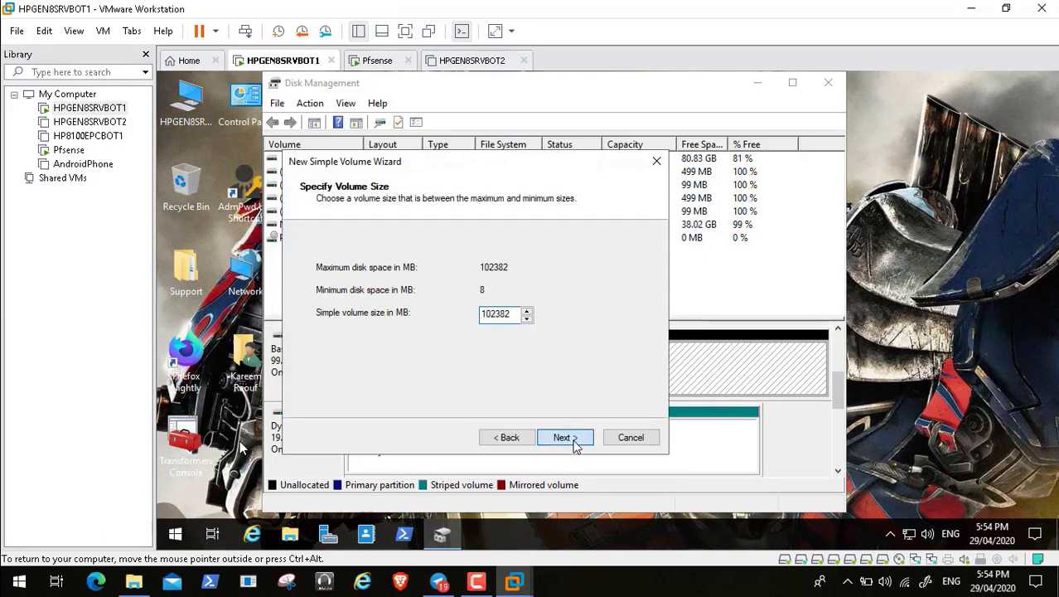
{"action": "left_click", "coordinate": [569, 440]}
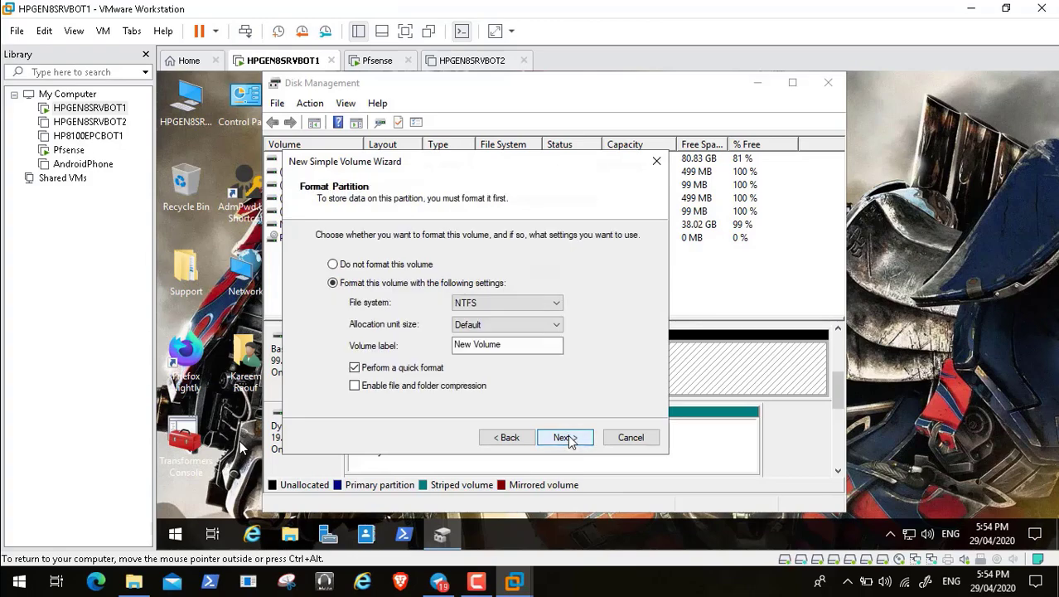
{"action": "left_click", "coordinate": [517, 346]}
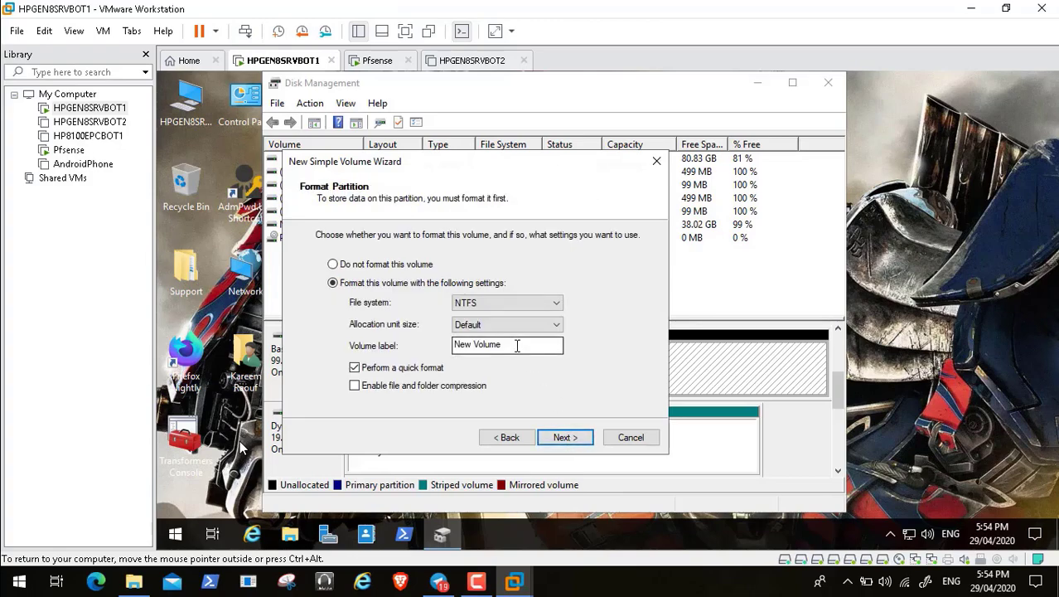
{"action": "key", "text": "BackSpace"}
{"action": "key", "text": "BackSpace"}
{"action": "key", "text": "BackSpace"}
{"action": "key", "text": "BackSpace"}
{"action": "key", "text": "BackSpace"}
{"action": "key", "text": "BackSpace"}
{"action": "key", "text": "BackSpace"}
{"action": "key", "text": "BackSpace"}
{"action": "key", "text": "BackSpace"}
{"action": "key", "text": "BackSpace"}
{"action": "type", "text": "WSUS"}
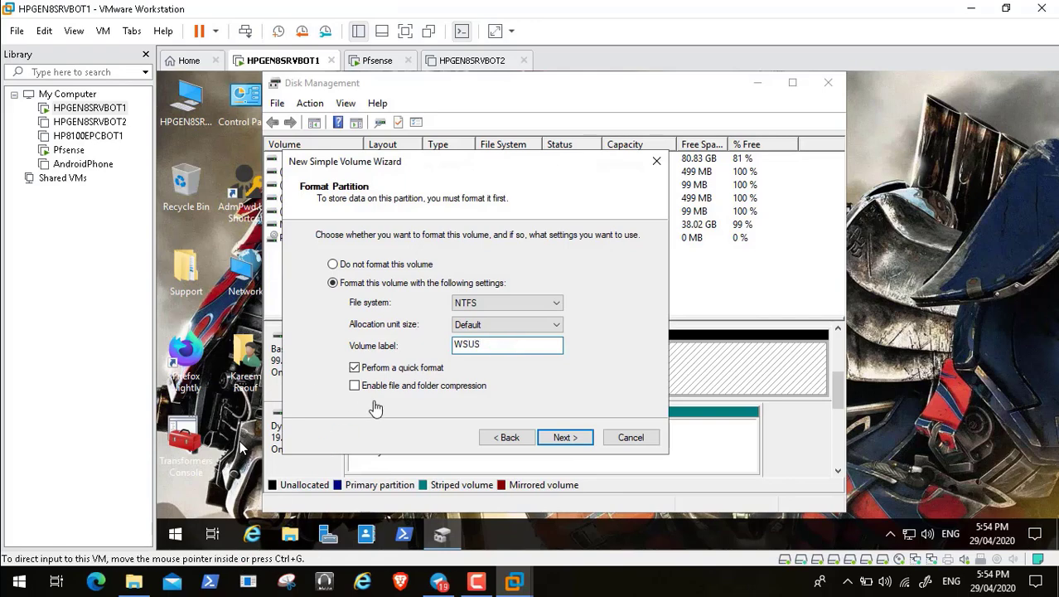
{"action": "left_click", "coordinate": [566, 437]}
{"action": "left_click", "coordinate": [565, 437]}
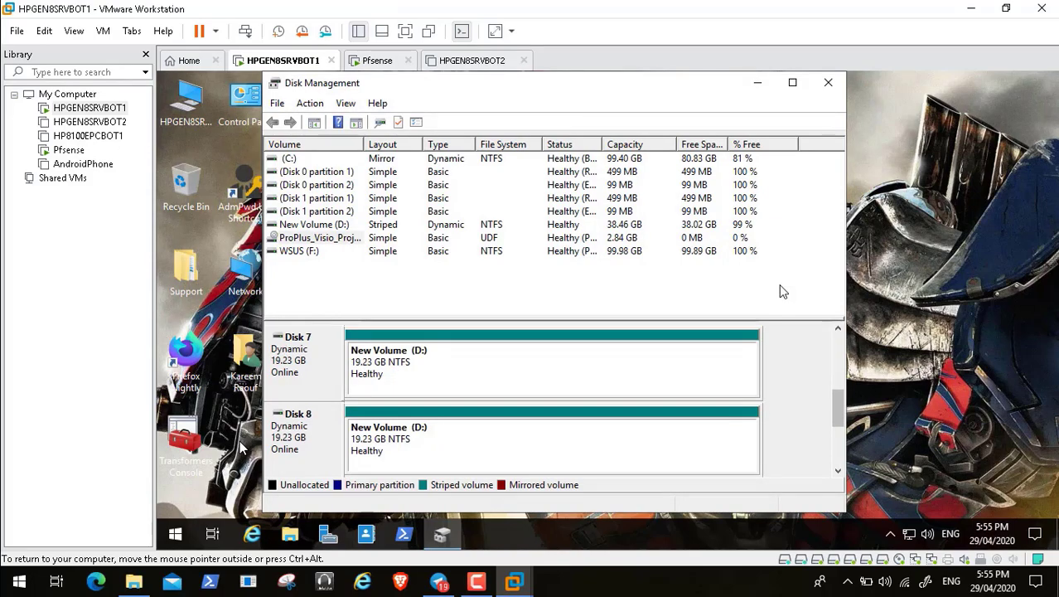
Step: Eject the ProPlus_Visio_Project_2016_64Bit disc from the DVD drive and close Disk Management
{"action": "left_click", "coordinate": [839, 452]}
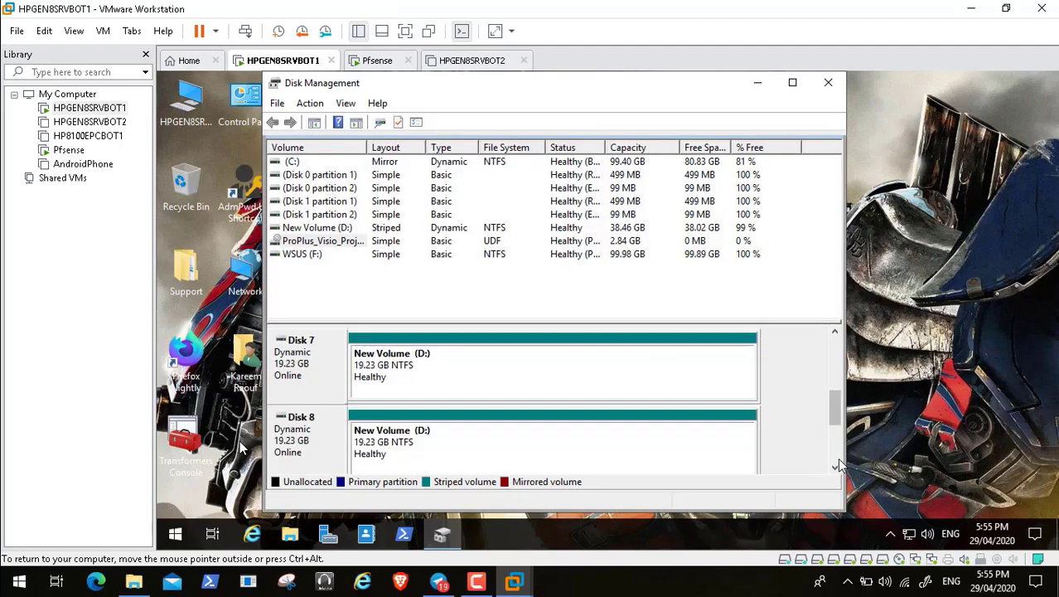
{"action": "left_click", "coordinate": [836, 446]}
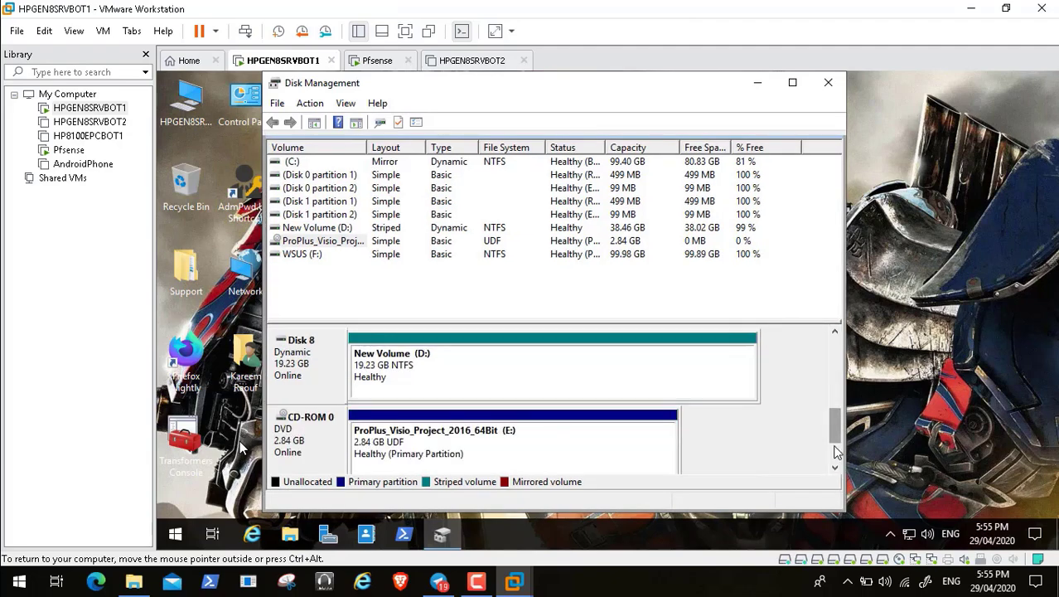
{"action": "right_click", "coordinate": [315, 445]}
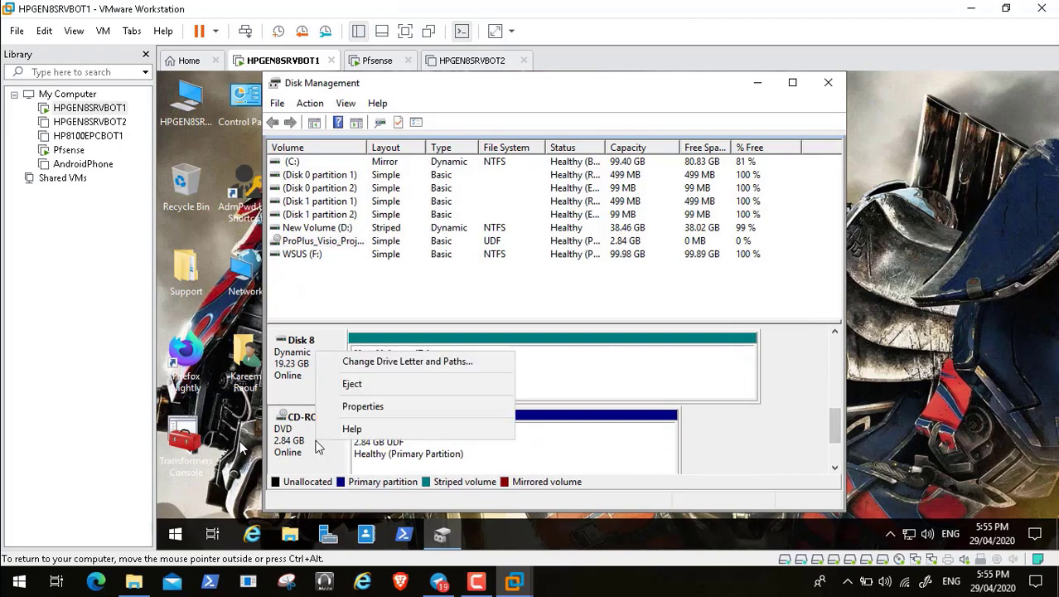
{"action": "left_click", "coordinate": [370, 395]}
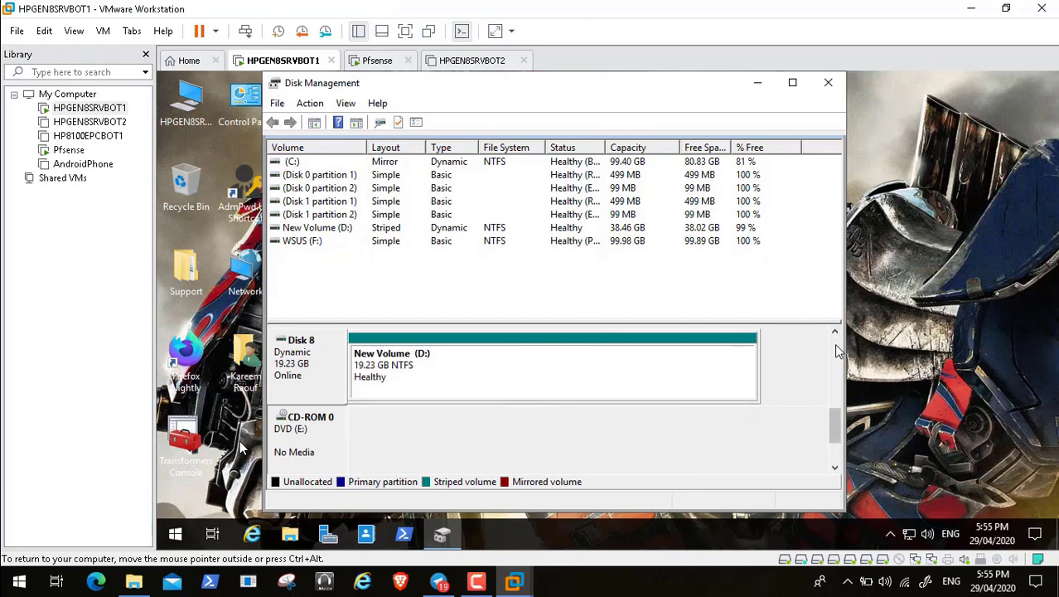
{"action": "left_click", "coordinate": [829, 86]}
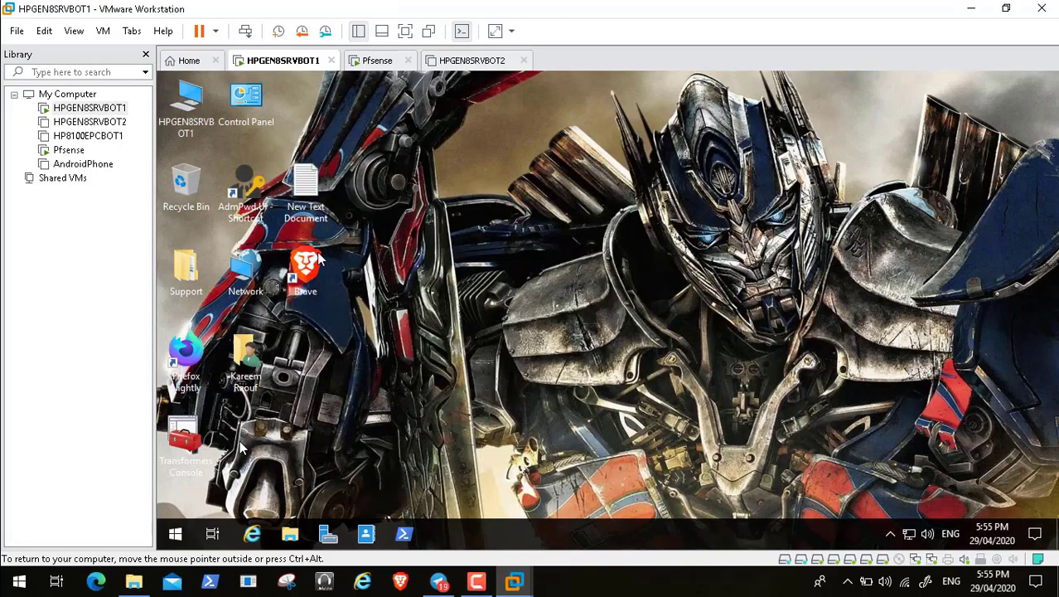
Step: Open the server's Computer shortcut, check the Pfsense firewall console, then launch Server Manager on HPGEN8SRVBOT1
{"action": "left_click", "coordinate": [187, 103]}
{"action": "double_click", "coordinate": [183, 105]}
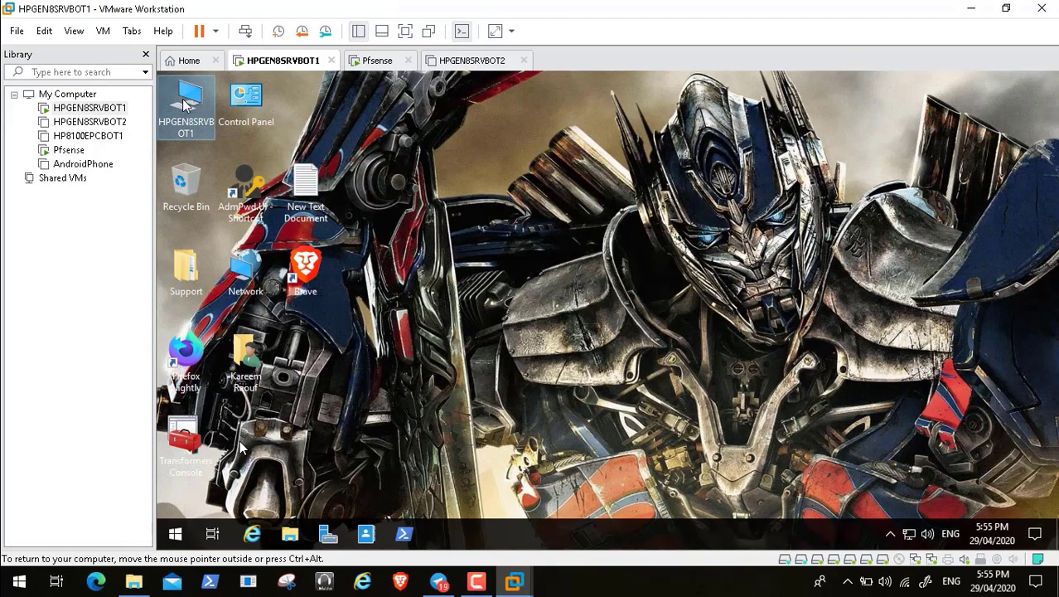
{"action": "left_click", "coordinate": [362, 64]}
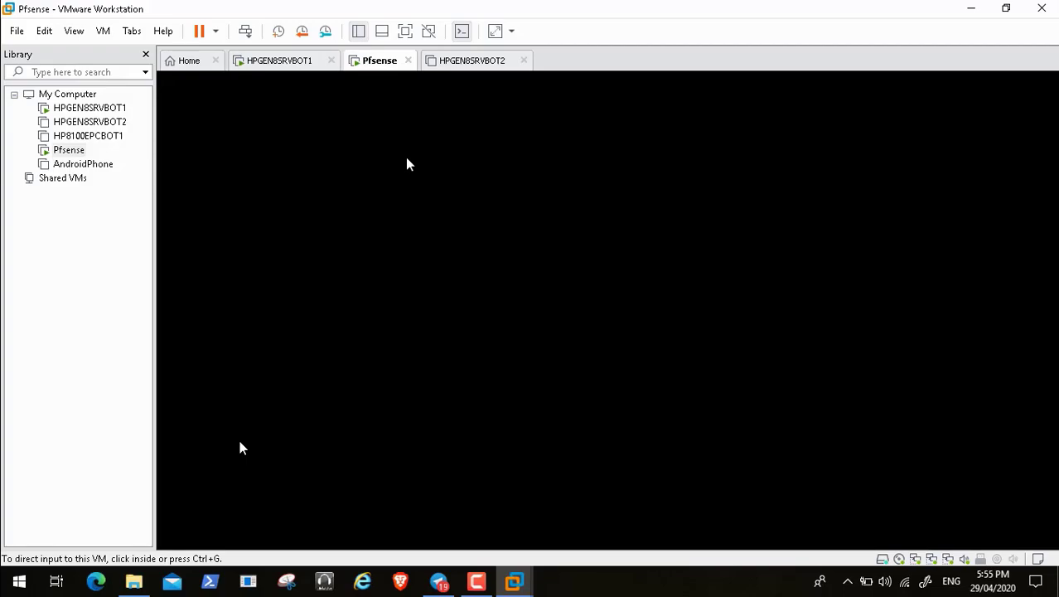
{"action": "mouse_move", "coordinate": [230, 590]}
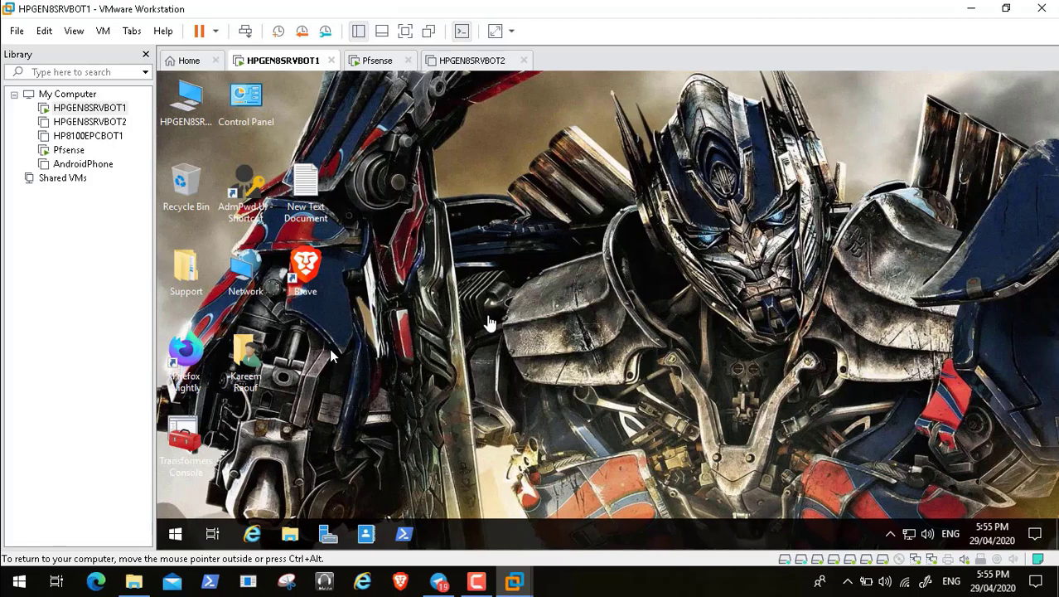
{"action": "left_click", "coordinate": [364, 61]}
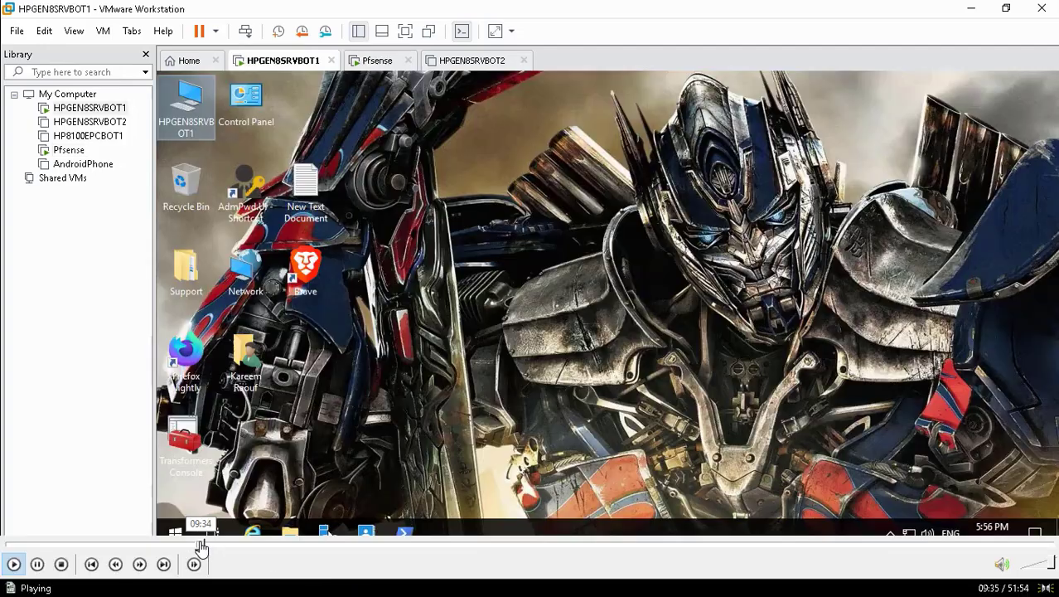
{"action": "left_click", "coordinate": [203, 545]}
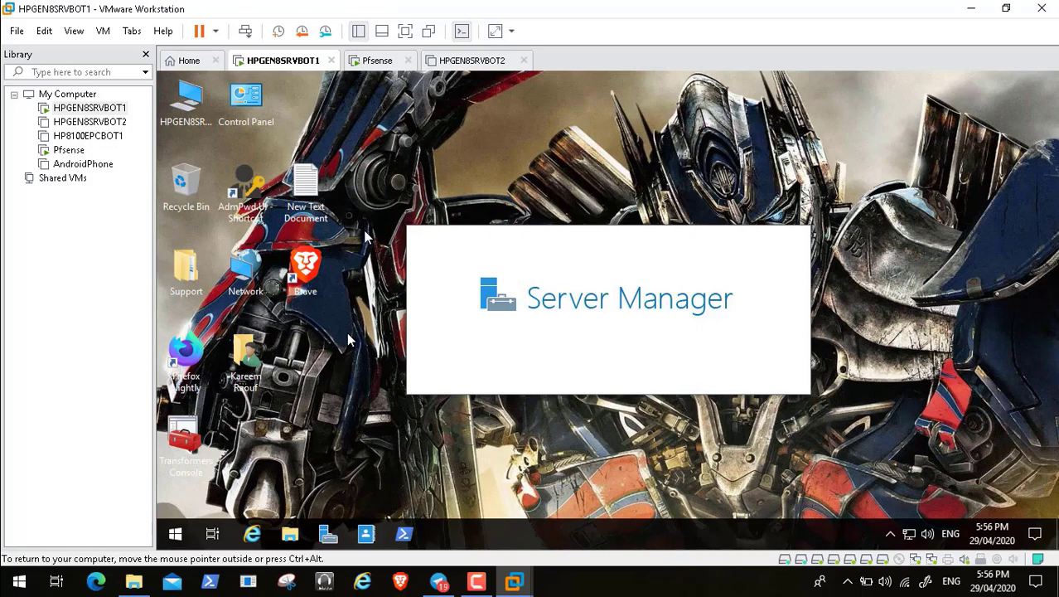
Step: Dismiss the Windows Admin Center notice and try Manage > Add Roles and Features, acknowledging the inventory message
{"action": "left_click", "coordinate": [478, 584]}
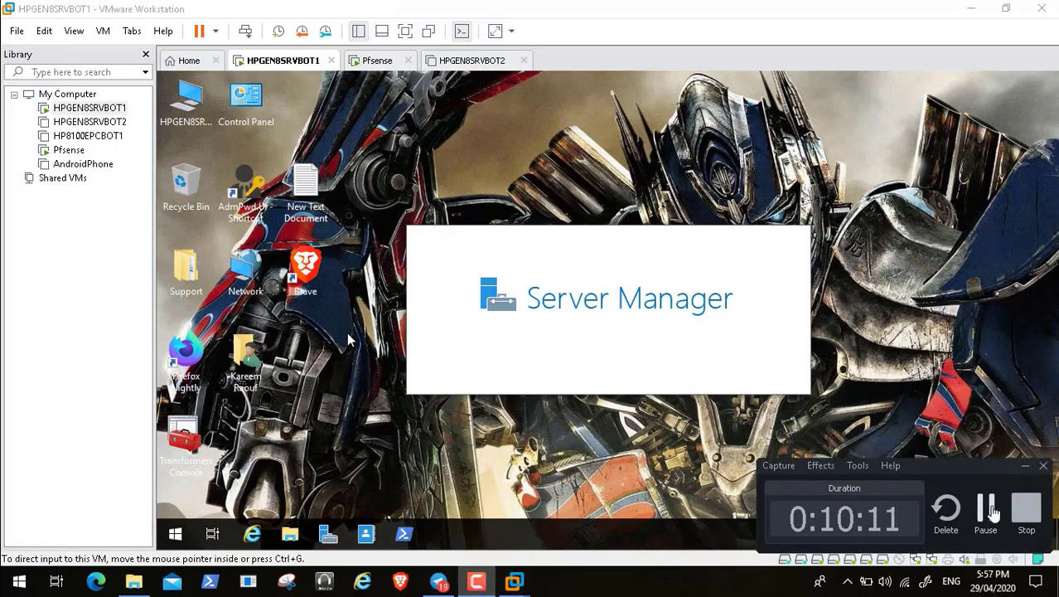
{"action": "left_click", "coordinate": [987, 510]}
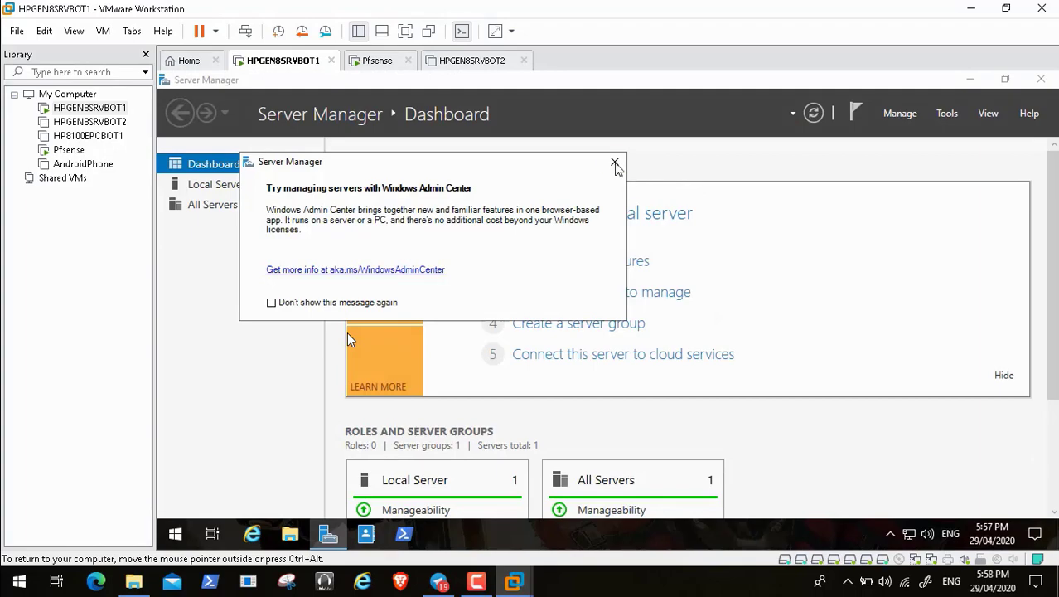
{"action": "left_click", "coordinate": [614, 161]}
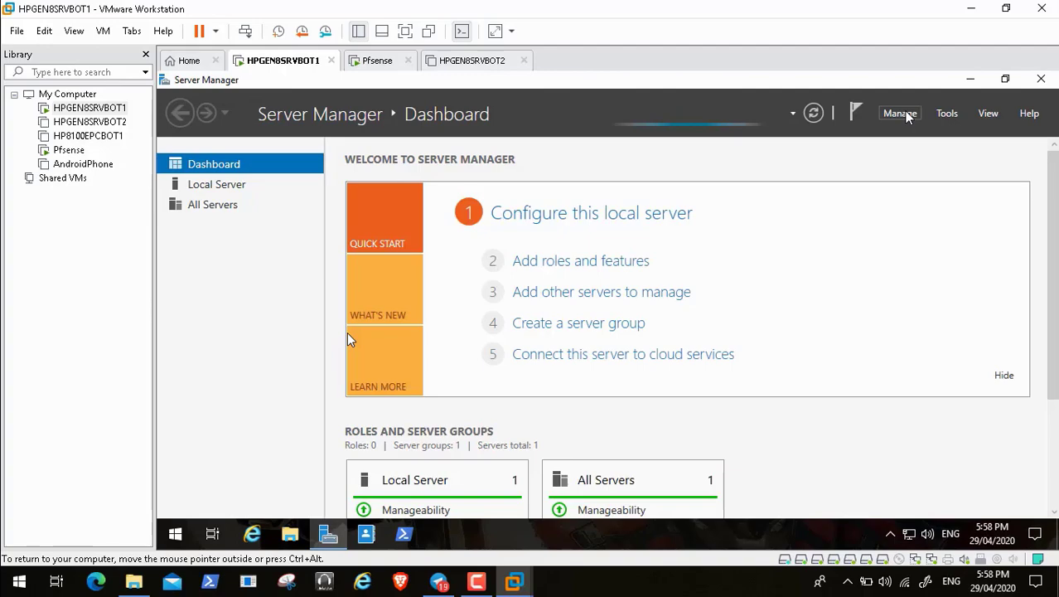
{"action": "left_click", "coordinate": [906, 114]}
{"action": "left_click", "coordinate": [920, 134]}
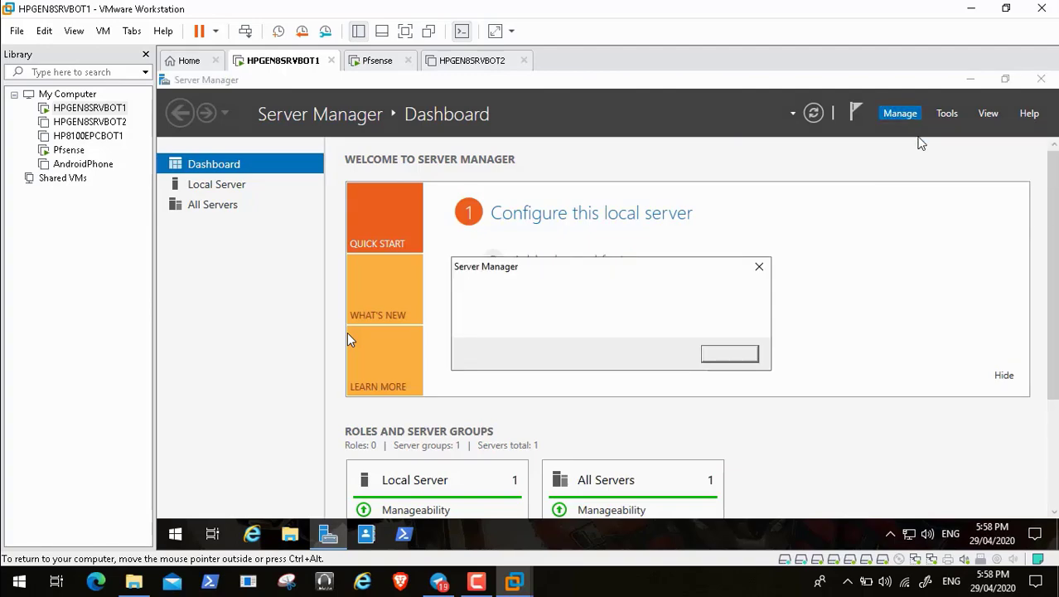
{"action": "left_click", "coordinate": [730, 355]}
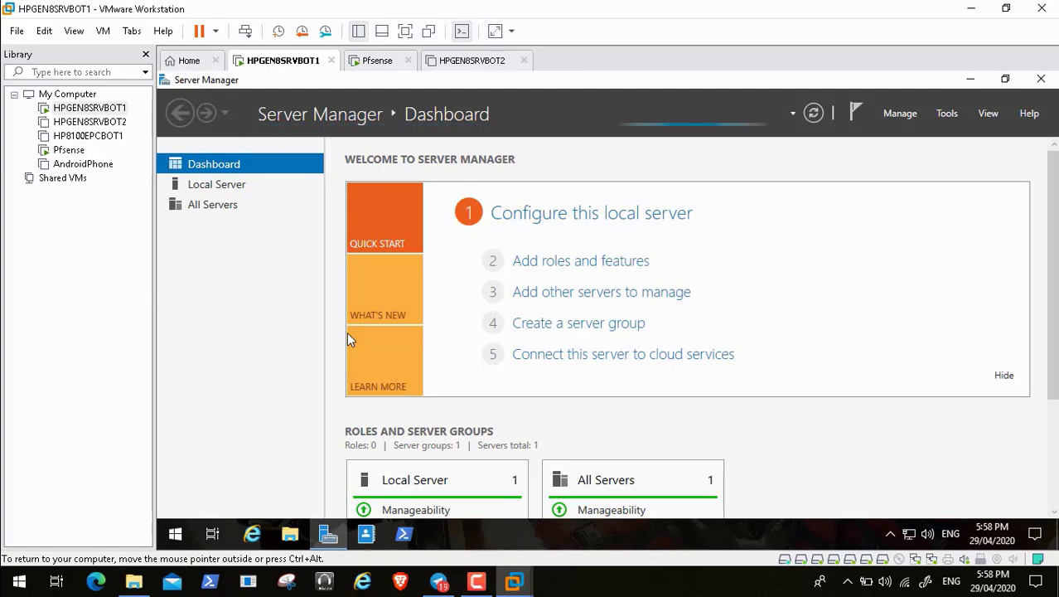
Step: Retry Add Roles and Features, acknowledge the inventory-still-collecting message again, and let the dashboard finish loading
{"action": "scroll", "coordinate": [1054, 485], "scroll_direction": "down", "scroll_amount": 3}
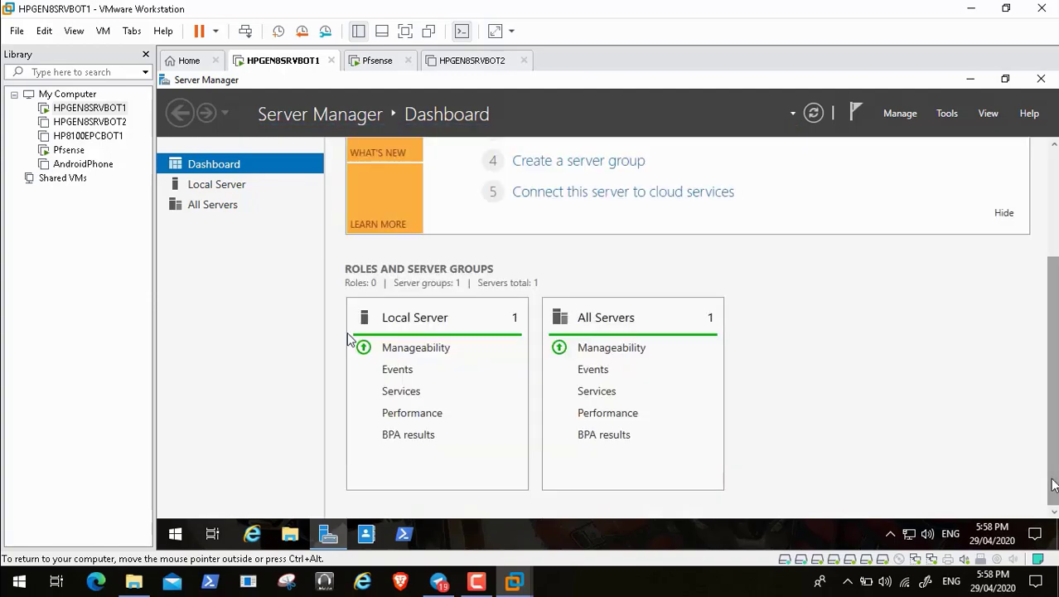
{"action": "left_click", "coordinate": [1054, 166]}
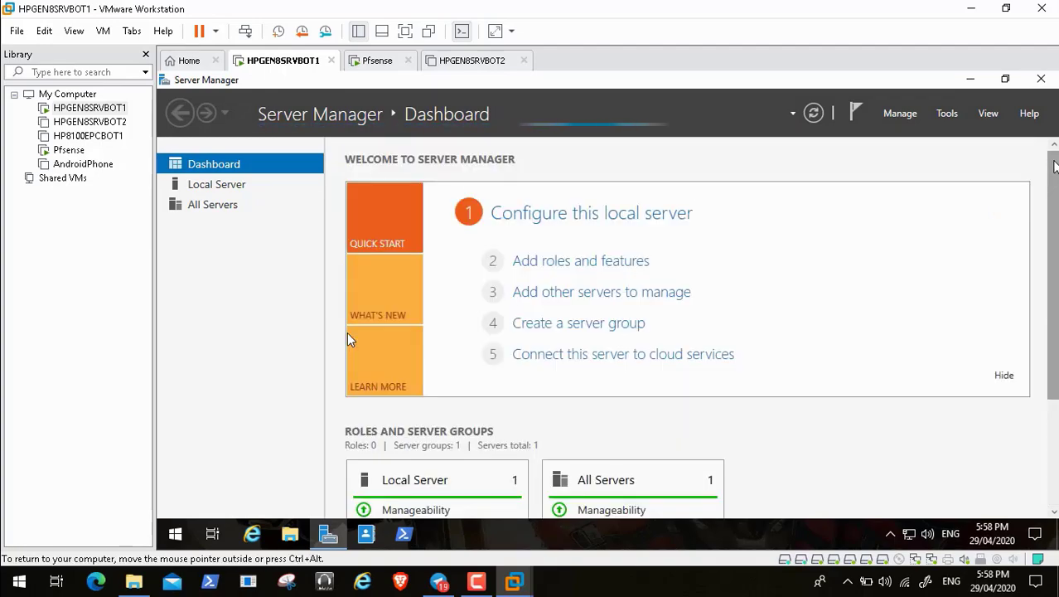
{"action": "left_click", "coordinate": [899, 113]}
{"action": "left_click", "coordinate": [905, 133]}
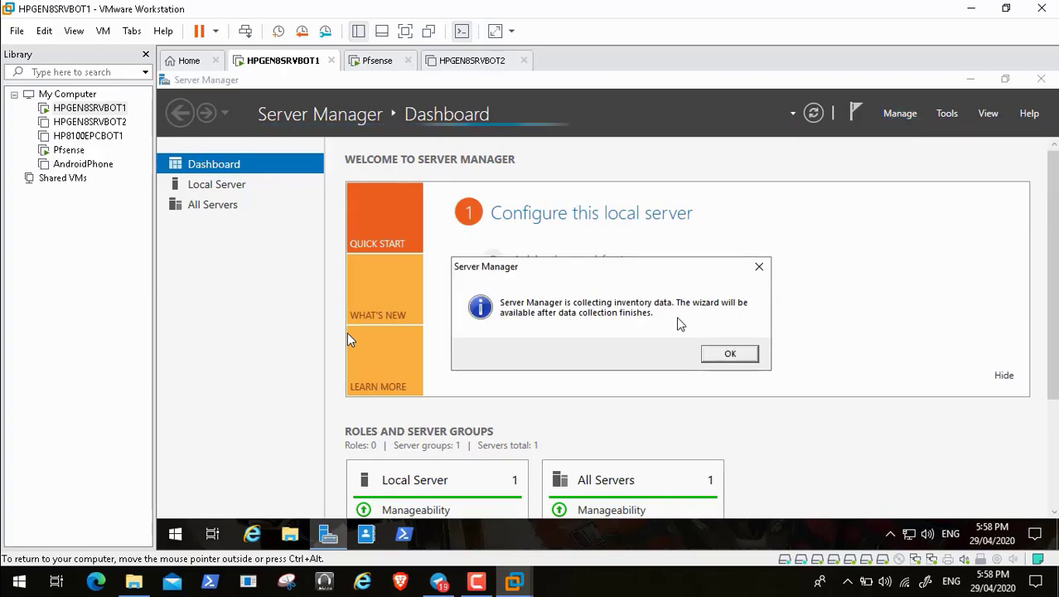
{"action": "left_click", "coordinate": [729, 355]}
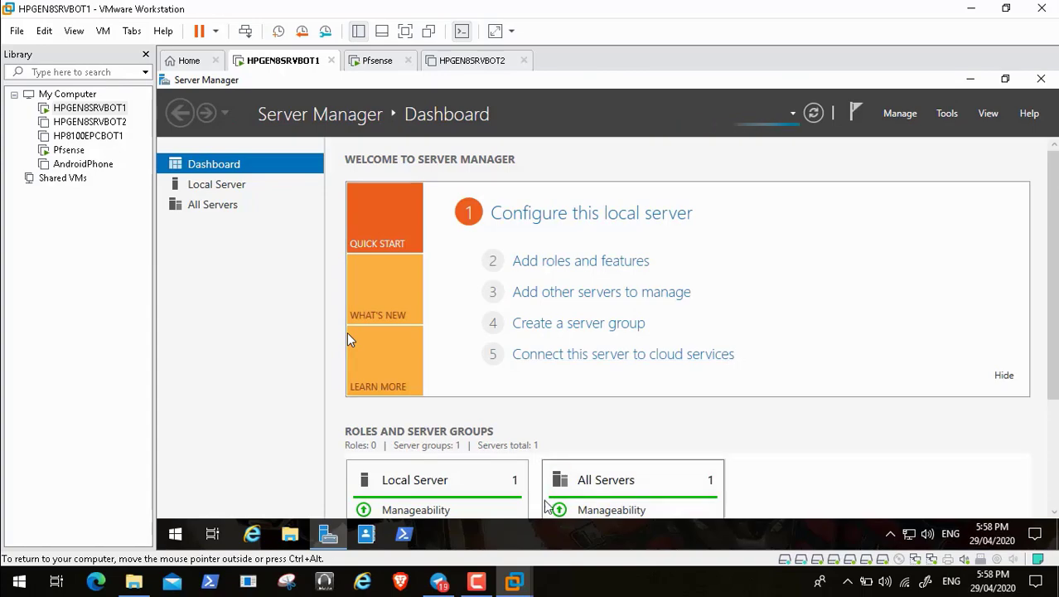
{"action": "left_click", "coordinate": [486, 580]}
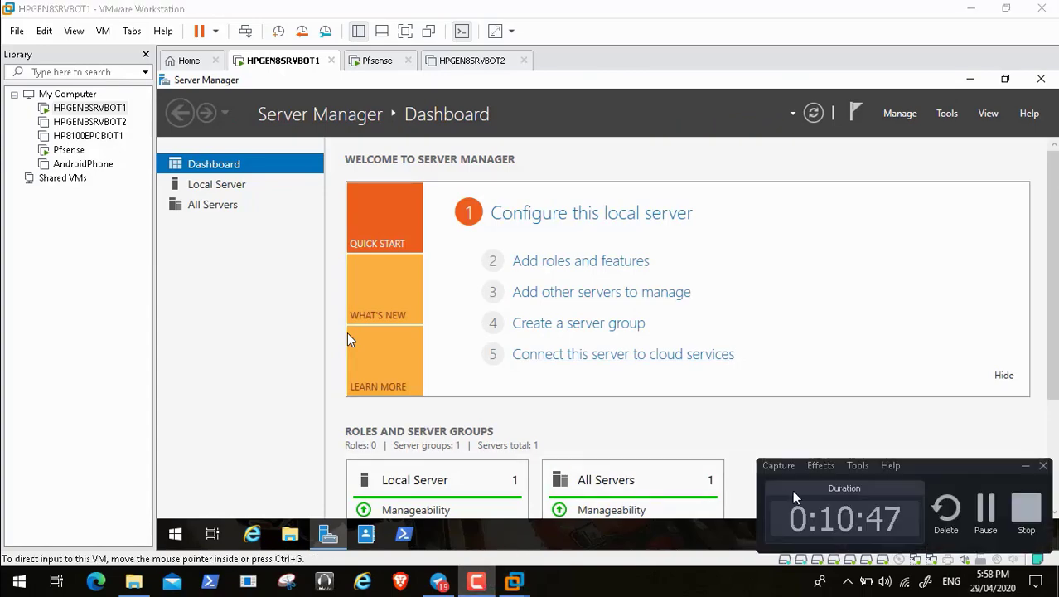
{"action": "left_click", "coordinate": [984, 509]}
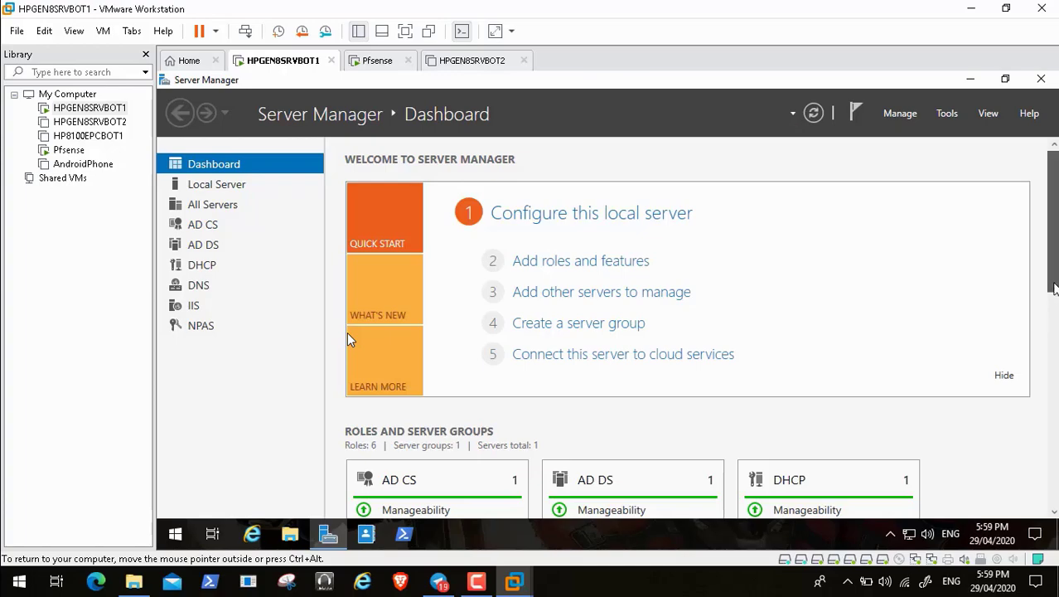
{"action": "scroll", "coordinate": [348, 340], "scroll_direction": "down", "scroll_amount": 3}
{"action": "scroll", "coordinate": [348, 340], "scroll_direction": "down", "scroll_amount": 3}
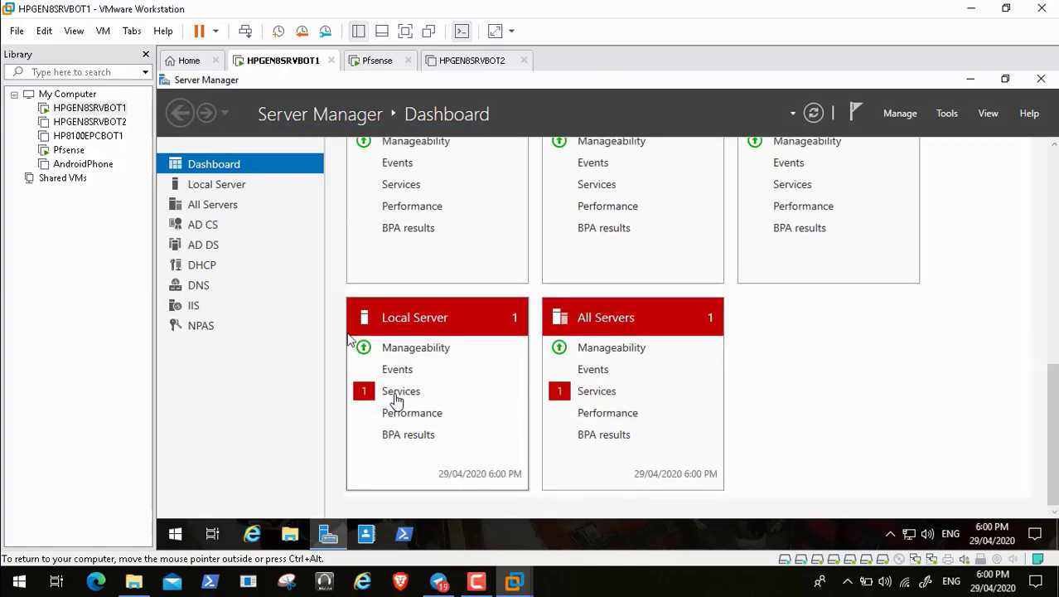
{"action": "left_click", "coordinate": [467, 390]}
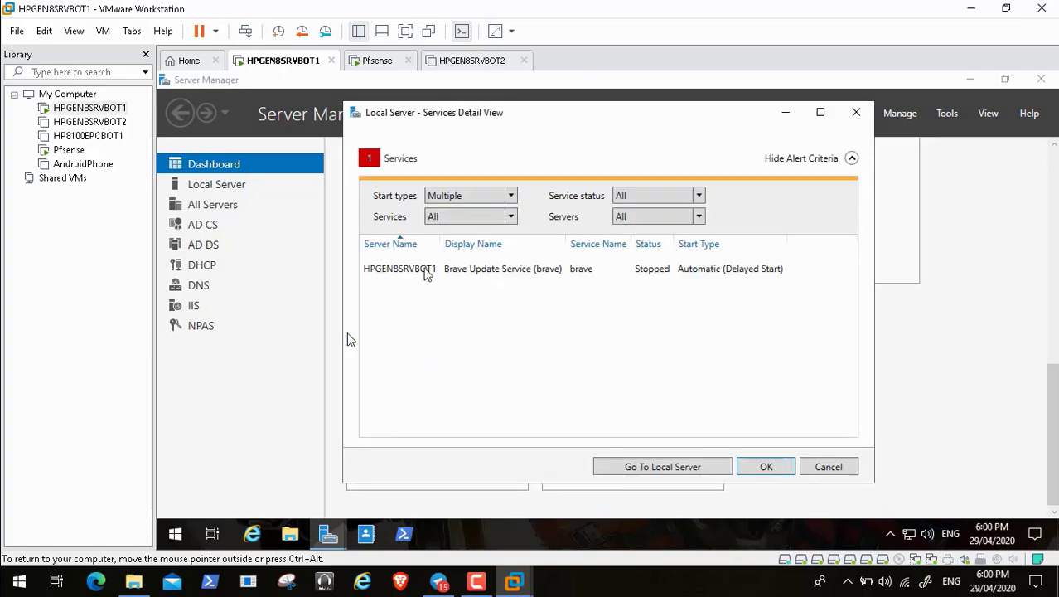
{"action": "left_click", "coordinate": [422, 271]}
{"action": "right_click", "coordinate": [420, 271]}
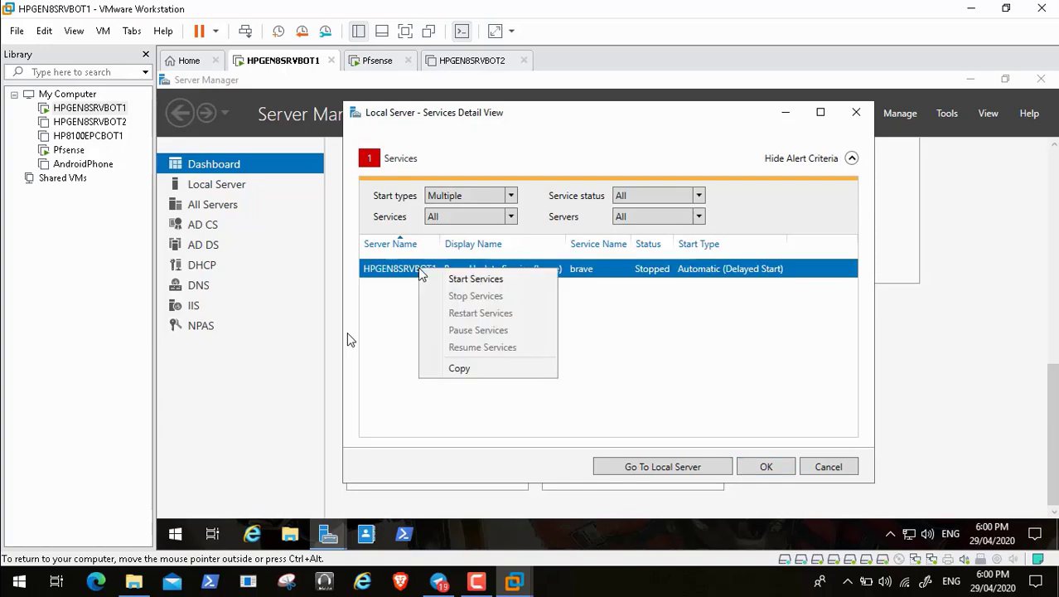
{"action": "left_click", "coordinate": [754, 379]}
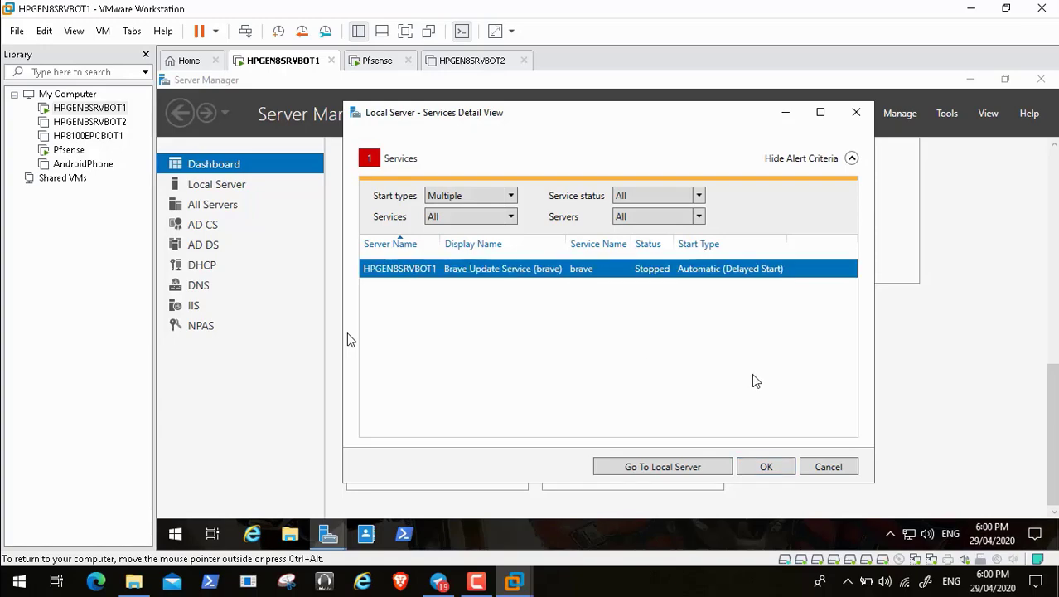
{"action": "left_click", "coordinate": [779, 470]}
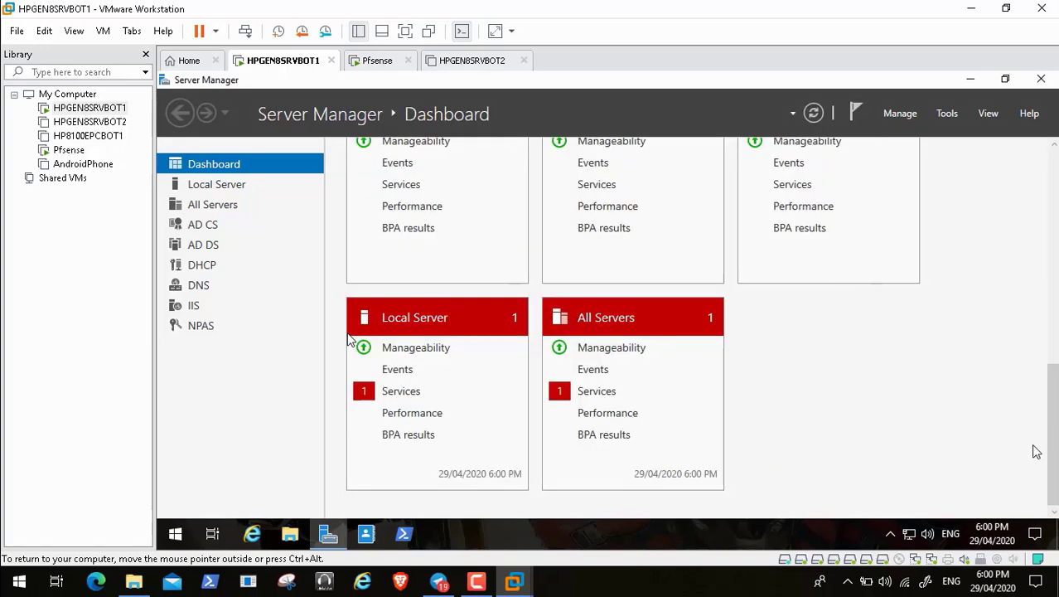
{"action": "left_click_drag", "start_coordinate": [1053, 457], "coordinate": [1057, 362]}
{"action": "scroll", "coordinate": [348, 339], "scroll_direction": "up", "scroll_amount": 5}
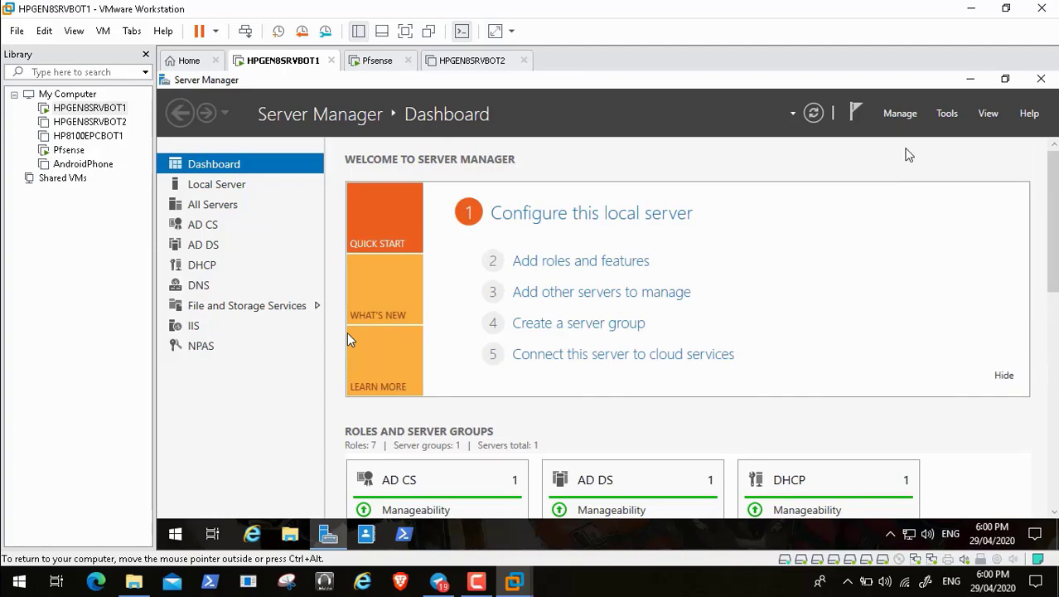
Step: Start Add Roles and Features with role-based installation and tick Windows Server Update Services in the Roles list
{"action": "left_click", "coordinate": [895, 114]}
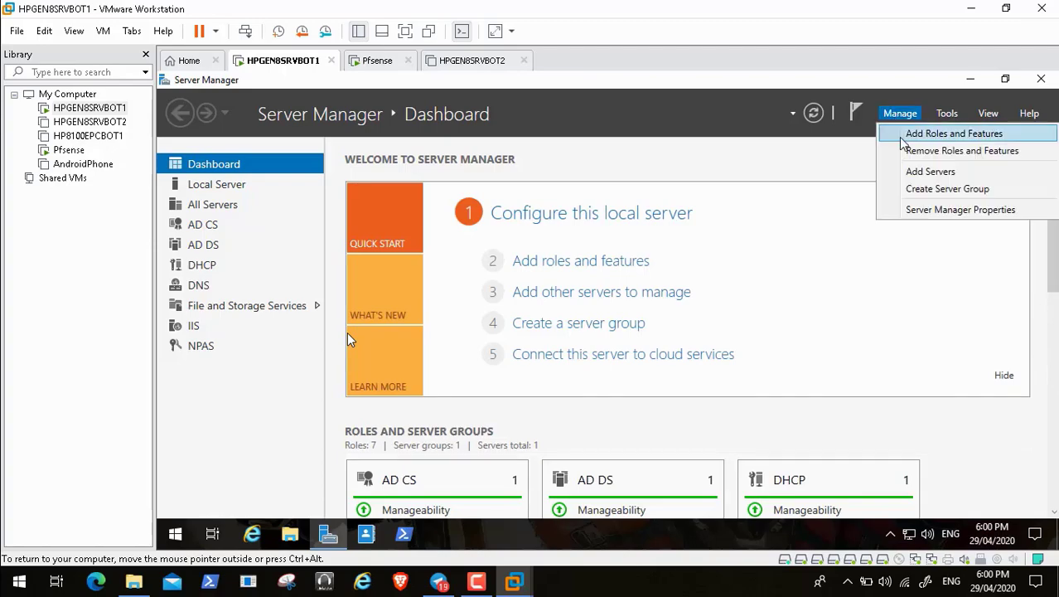
{"action": "left_click", "coordinate": [902, 136]}
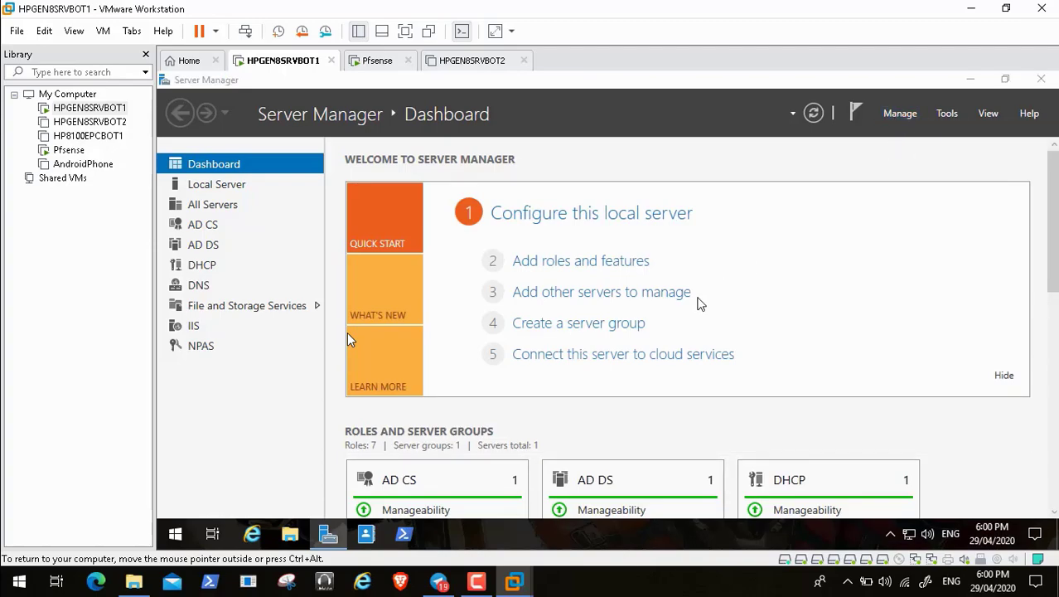
{"action": "left_click", "coordinate": [597, 510]}
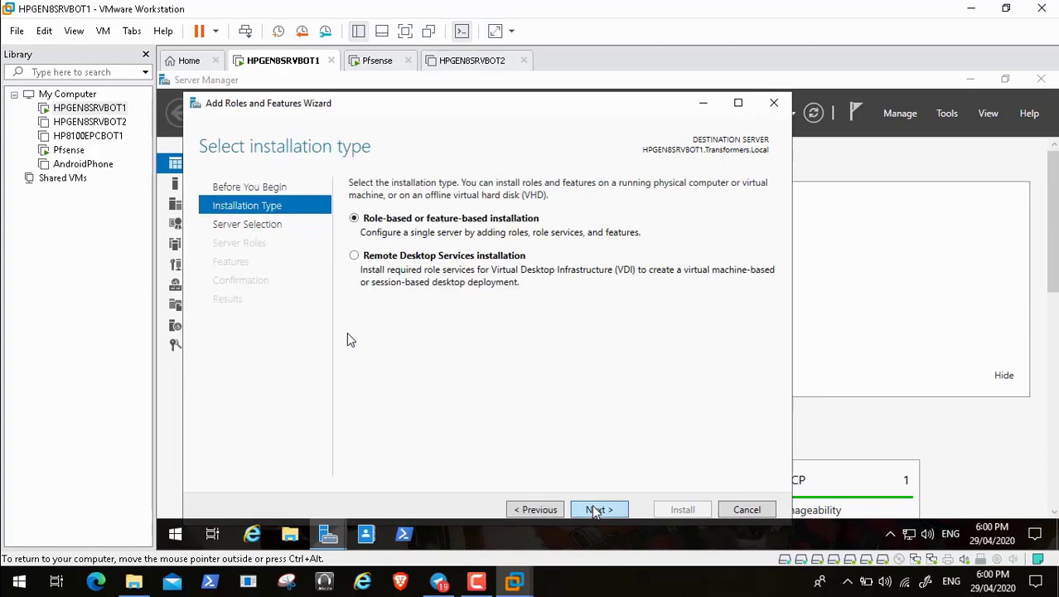
{"action": "left_click", "coordinate": [597, 509]}
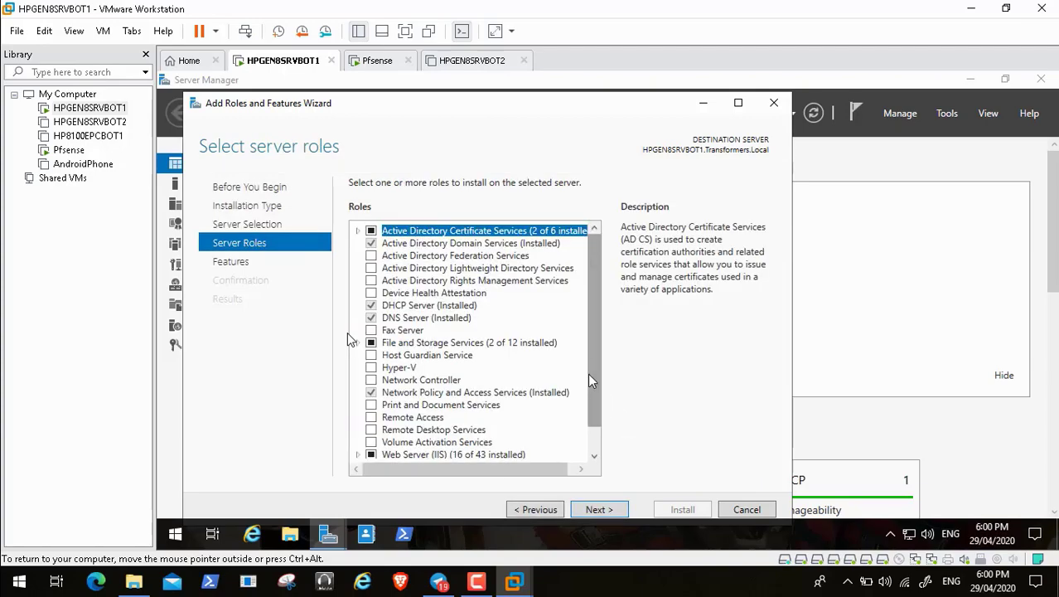
{"action": "left_click_drag", "start_coordinate": [589, 365], "coordinate": [593, 422]}
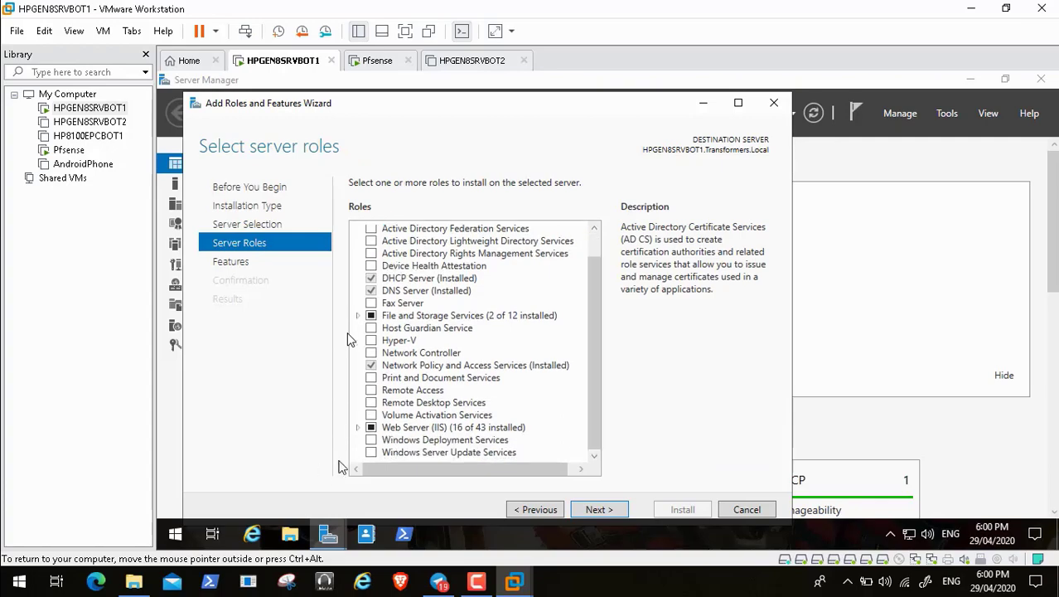
{"action": "left_click", "coordinate": [371, 455]}
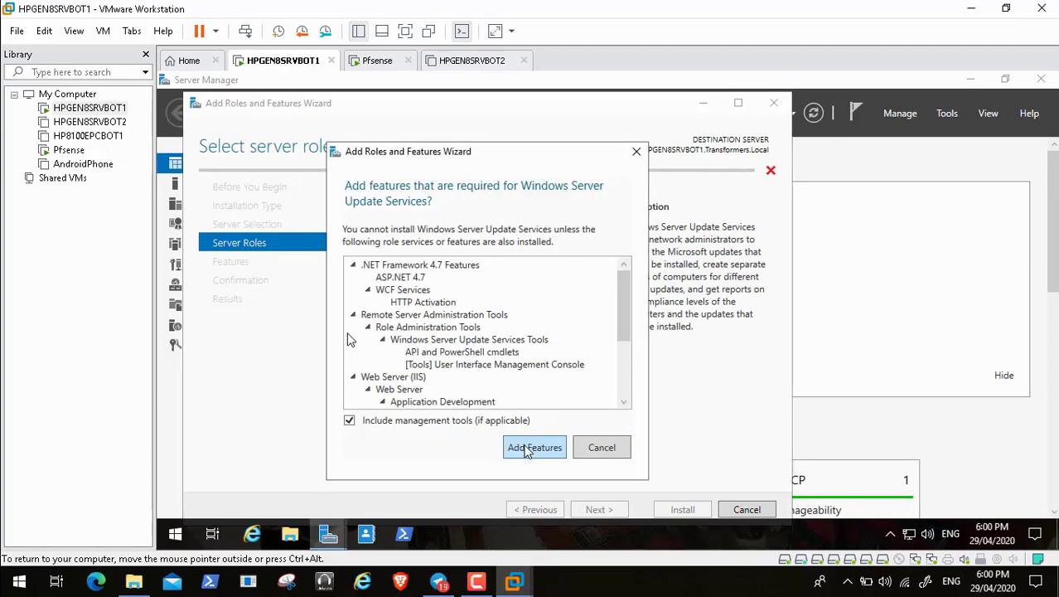
Step: Add WSUS's required features, advance the wizard to the content location page, and open File Explorer
{"action": "left_click", "coordinate": [530, 447]}
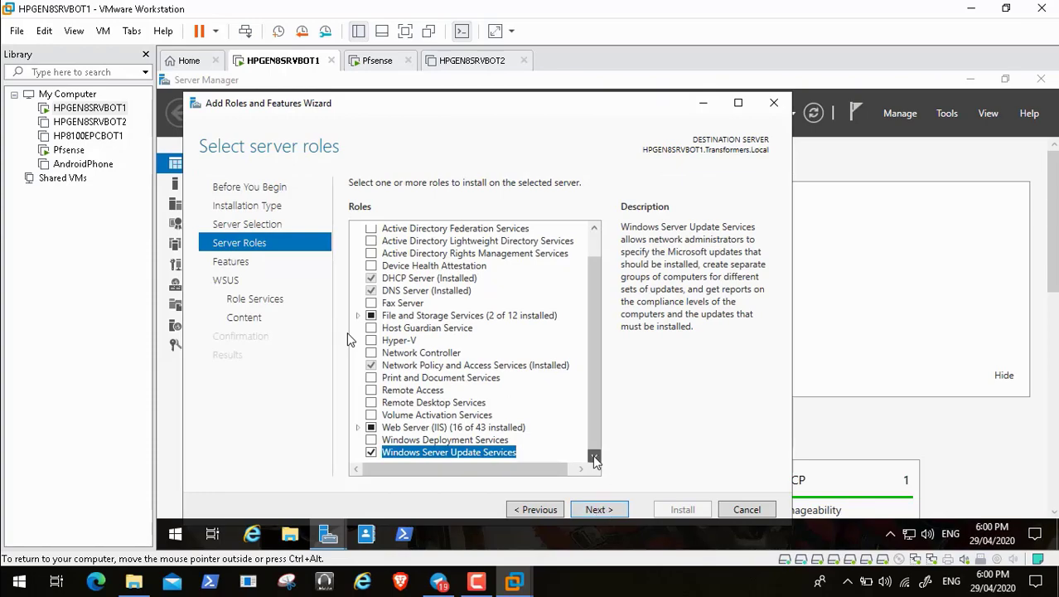
{"action": "left_click", "coordinate": [600, 509]}
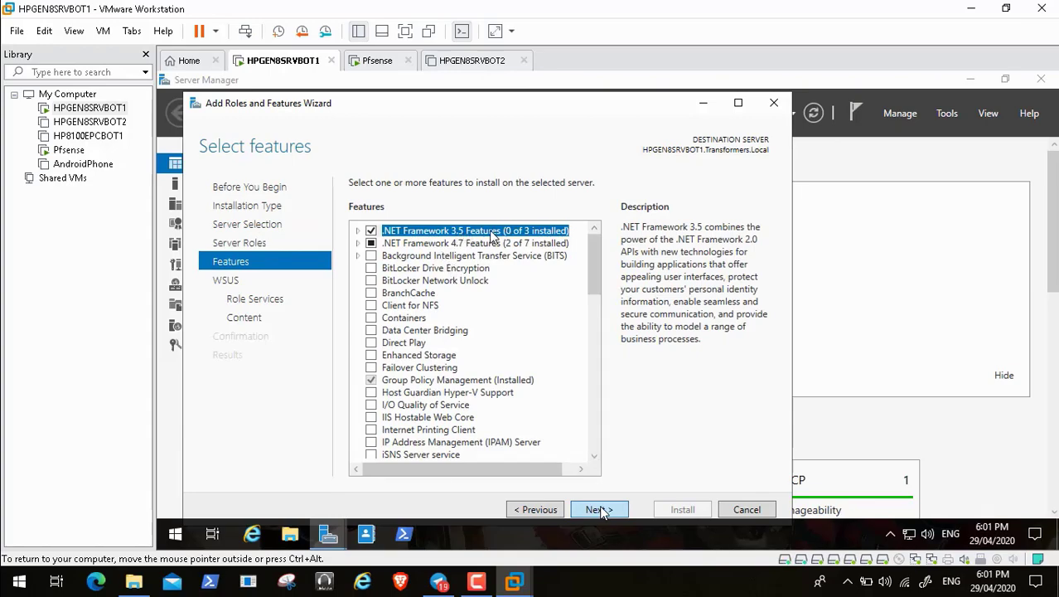
{"action": "left_click", "coordinate": [600, 510]}
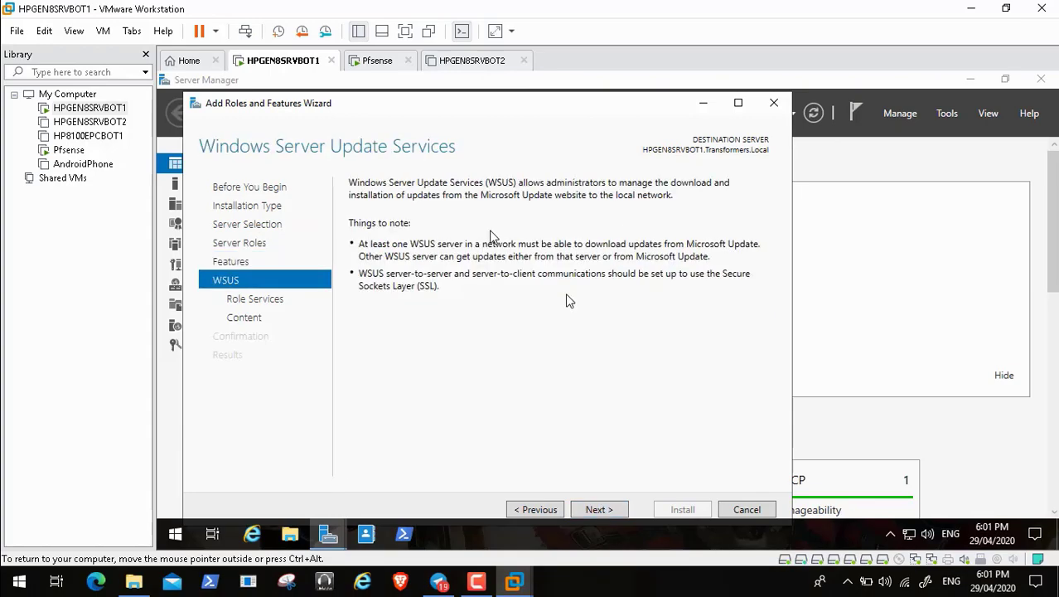
{"action": "left_click", "coordinate": [598, 510]}
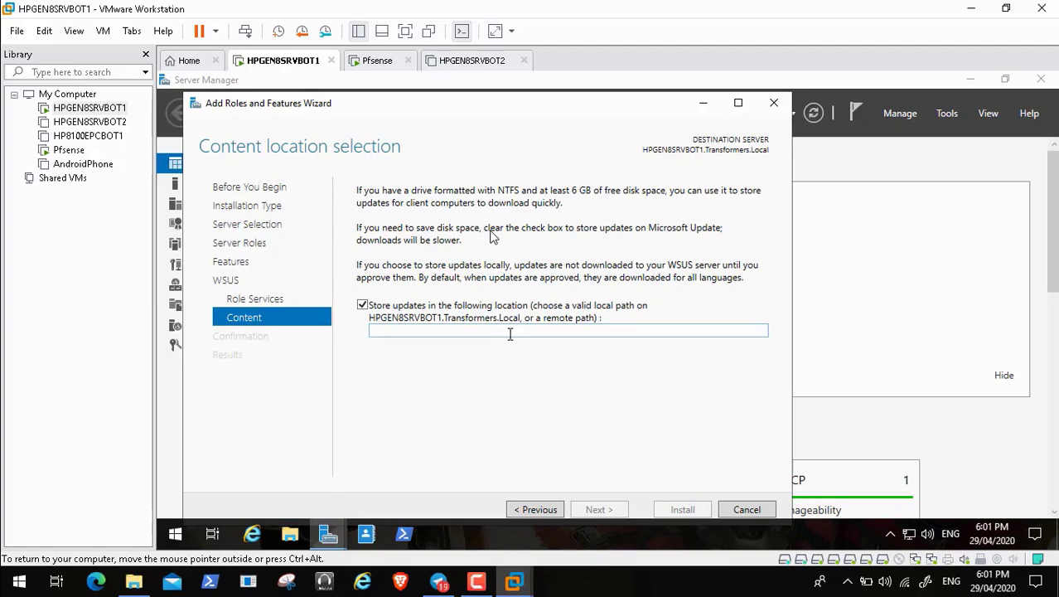
{"action": "left_click", "coordinate": [290, 534]}
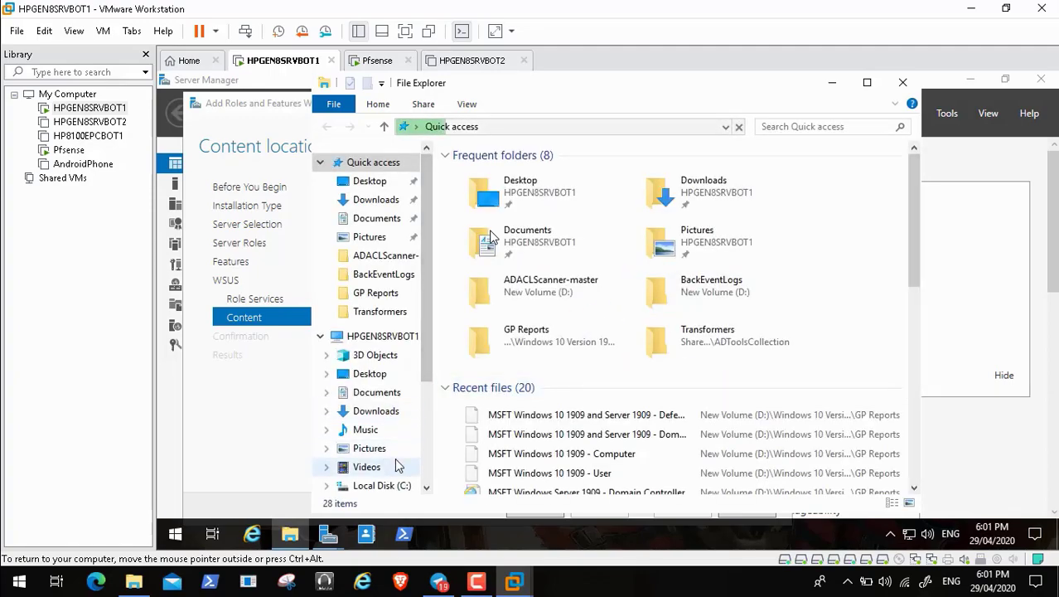
Step: Create a new folder named WSUS on the WSUS (F:) drive
{"action": "left_click", "coordinate": [381, 338]}
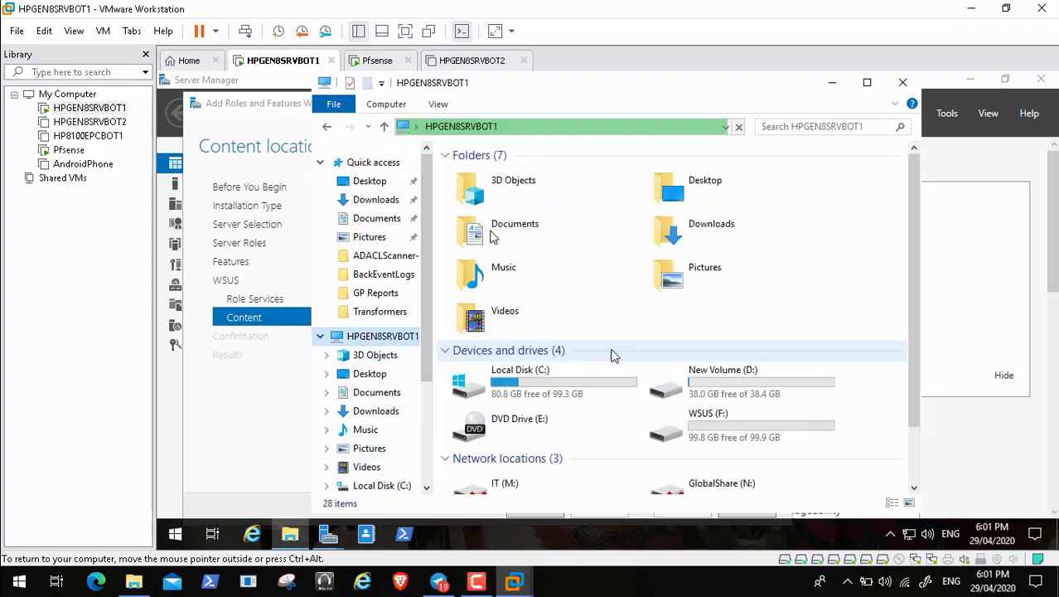
{"action": "double_click", "coordinate": [697, 423]}
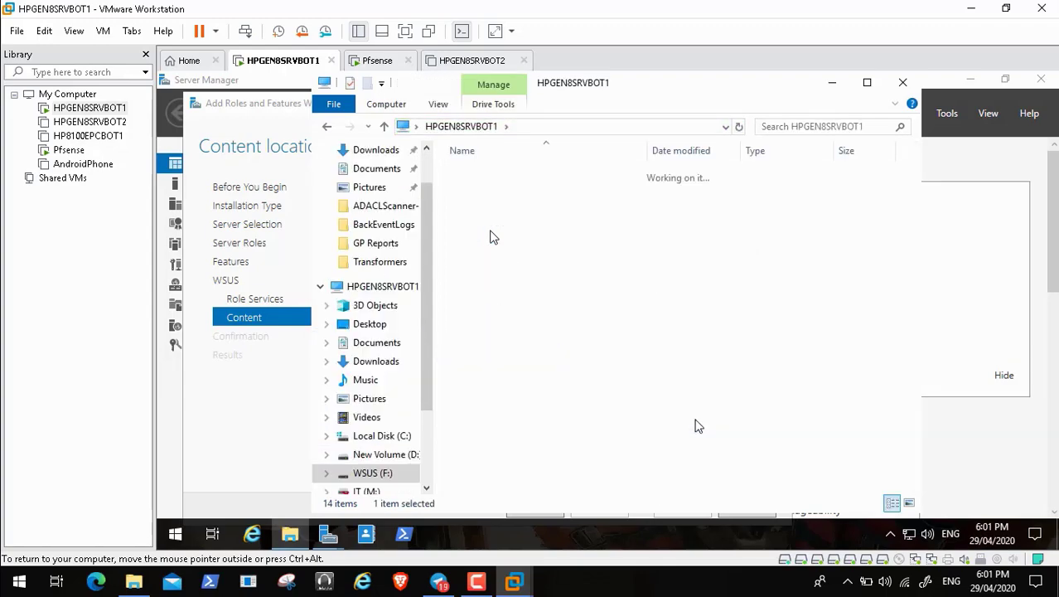
{"action": "right_click", "coordinate": [545, 305]}
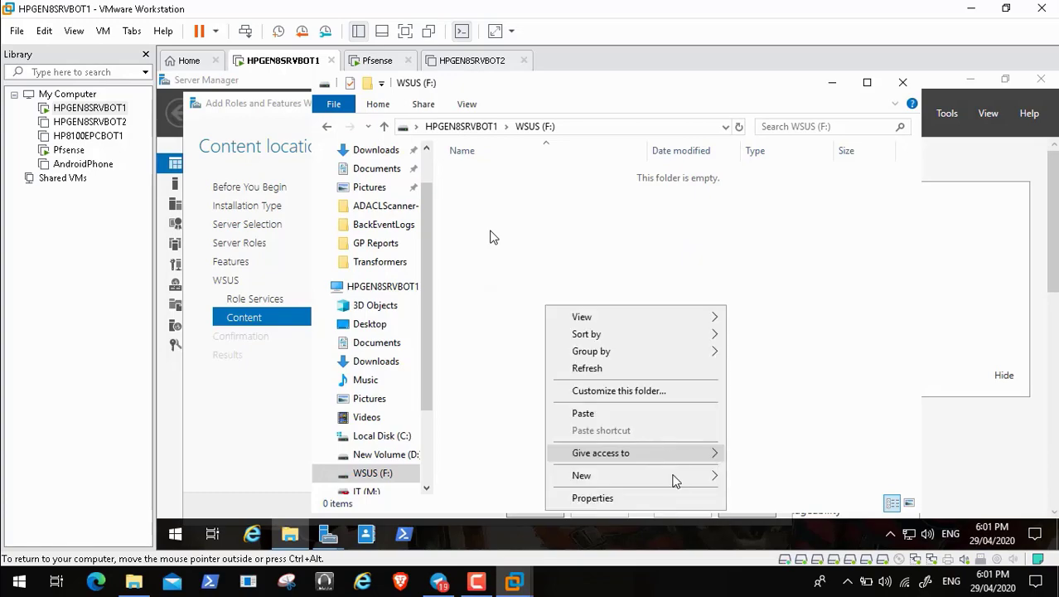
{"action": "mouse_move", "coordinate": [716, 476]}
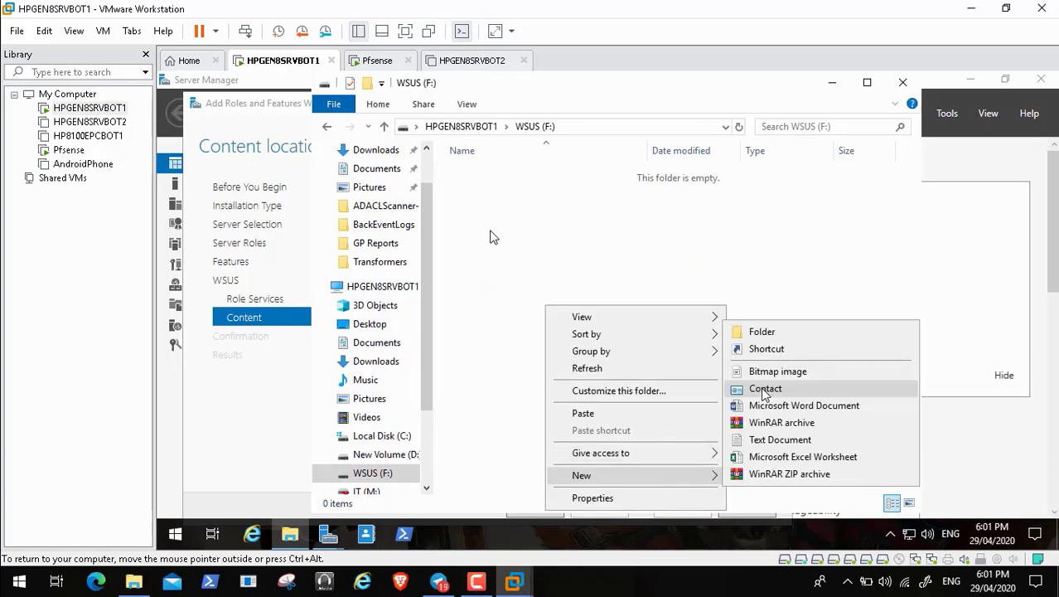
{"action": "left_click", "coordinate": [765, 333]}
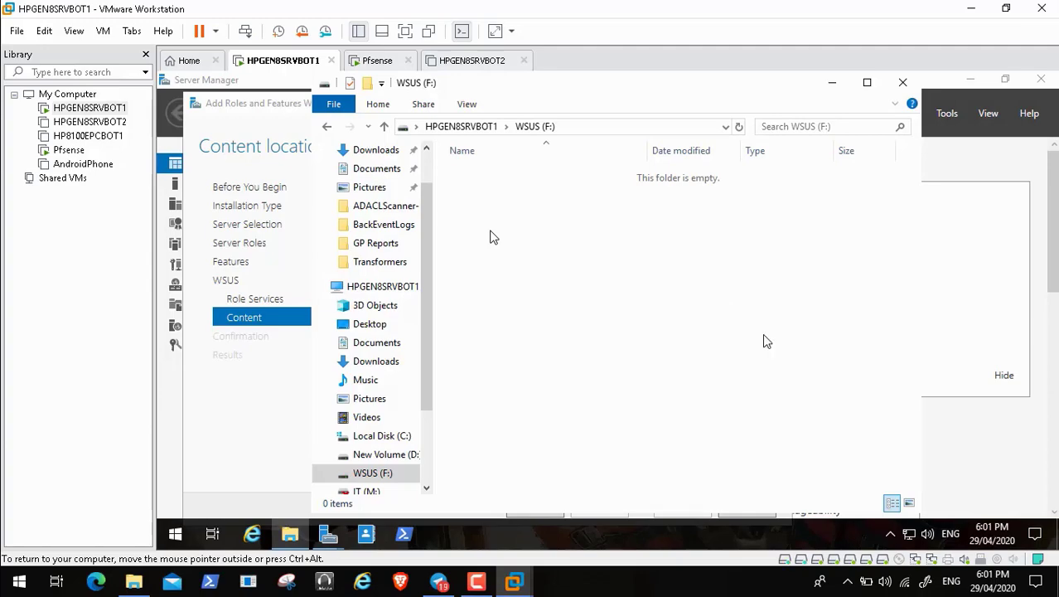
{"action": "key", "text": "BackSpace"}
{"action": "type", "text": "WSUS"}
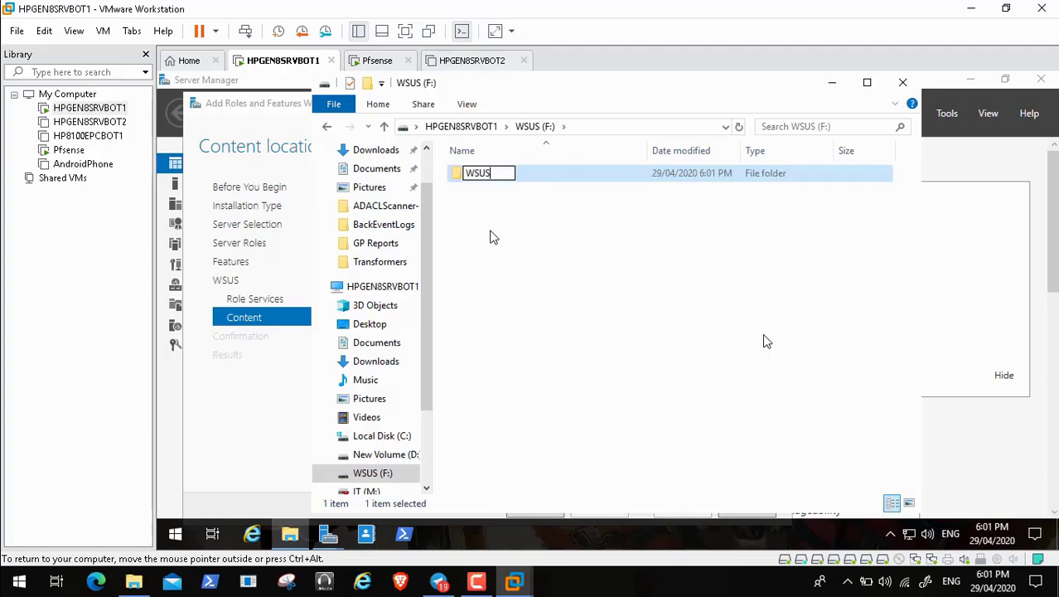
{"action": "left_click", "coordinate": [702, 329]}
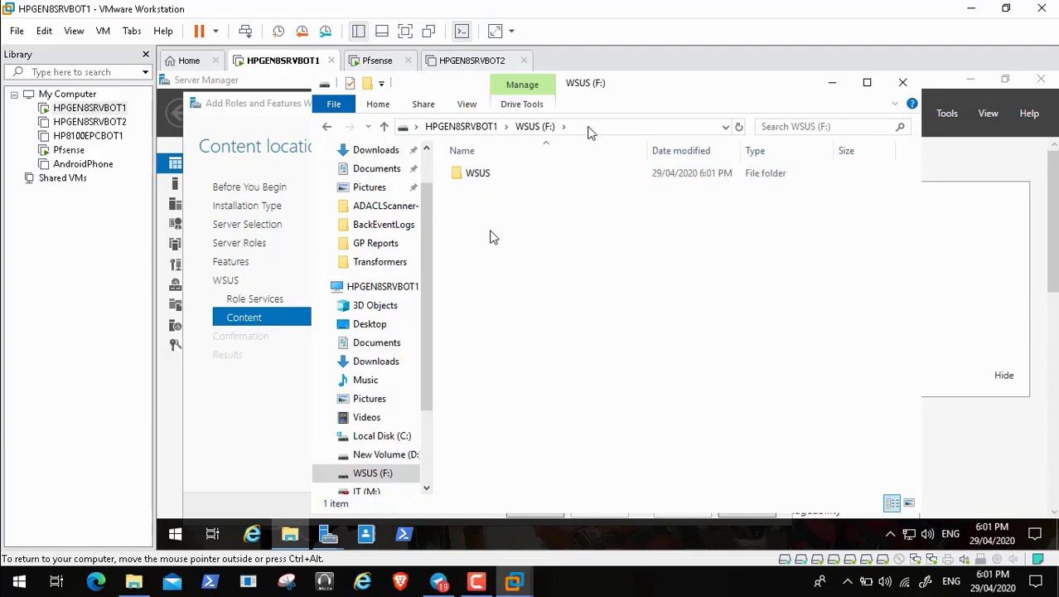
Step: Open the WSUS folder, copy its path F:\WSUS, and close File Explorer
{"action": "left_click", "coordinate": [591, 129]}
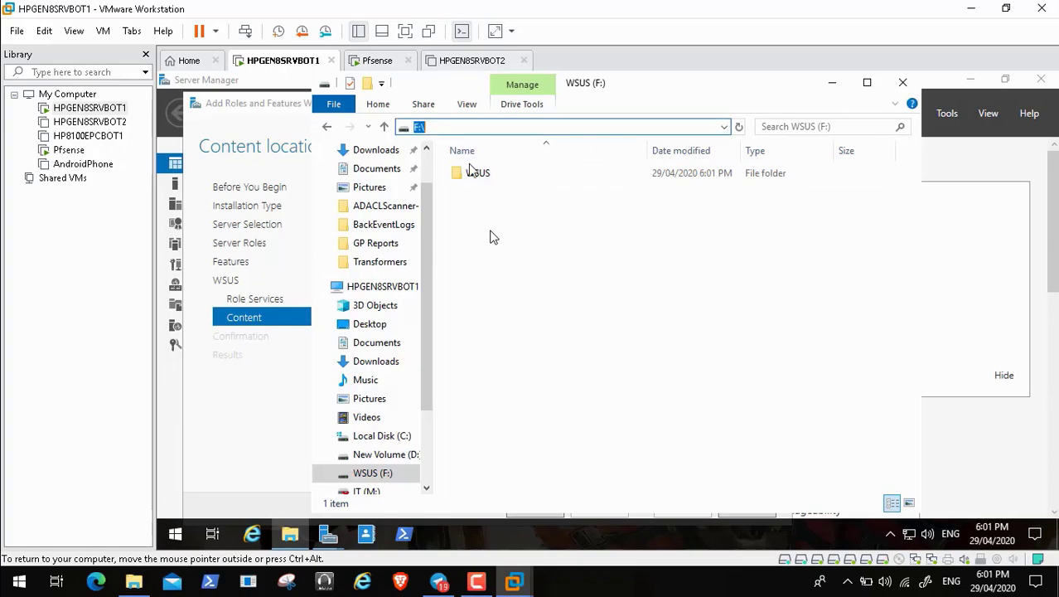
{"action": "double_click", "coordinate": [472, 172]}
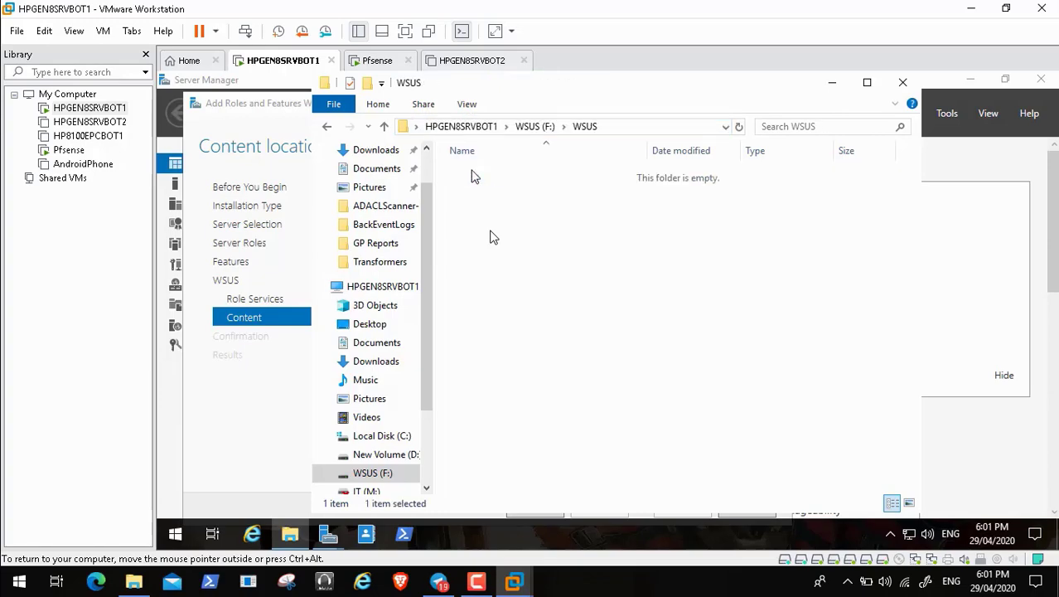
{"action": "left_click", "coordinate": [612, 128]}
{"action": "key", "text": "ctrl+c"}
{"action": "right_click", "coordinate": [432, 128]}
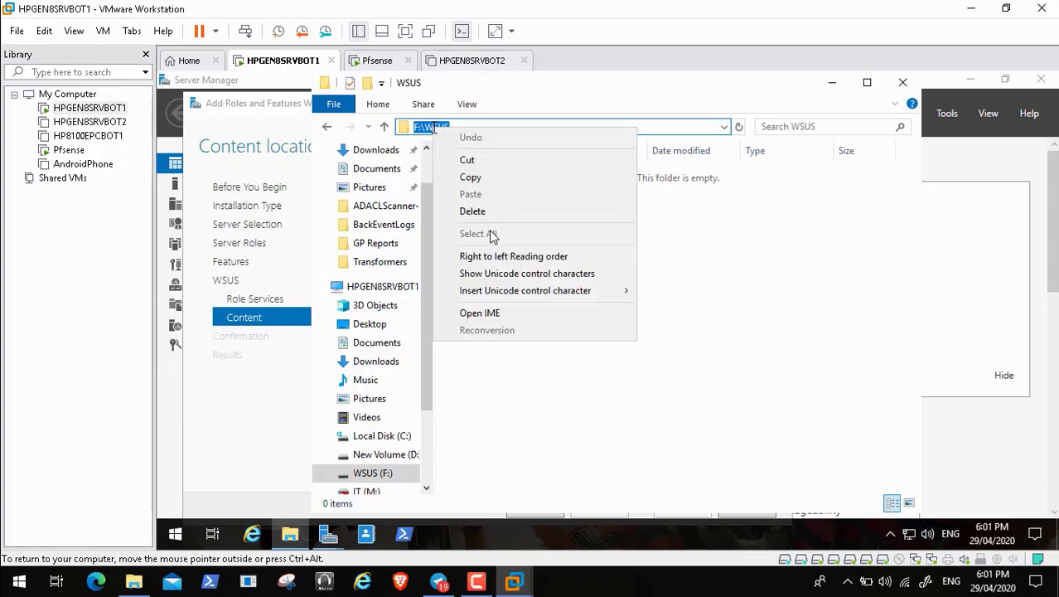
{"action": "left_click", "coordinate": [491, 171]}
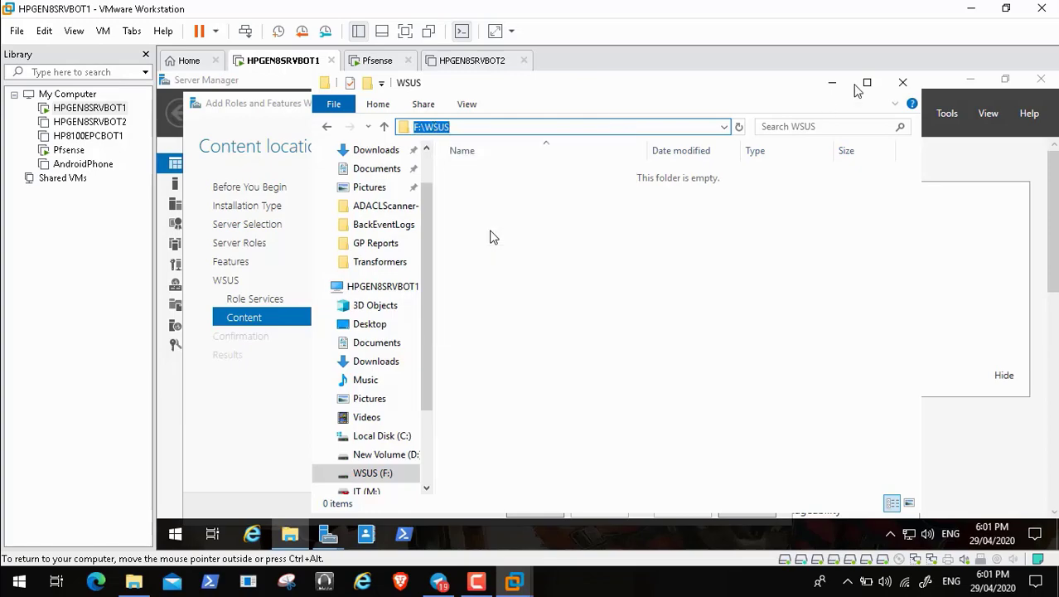
{"action": "left_click", "coordinate": [902, 83]}
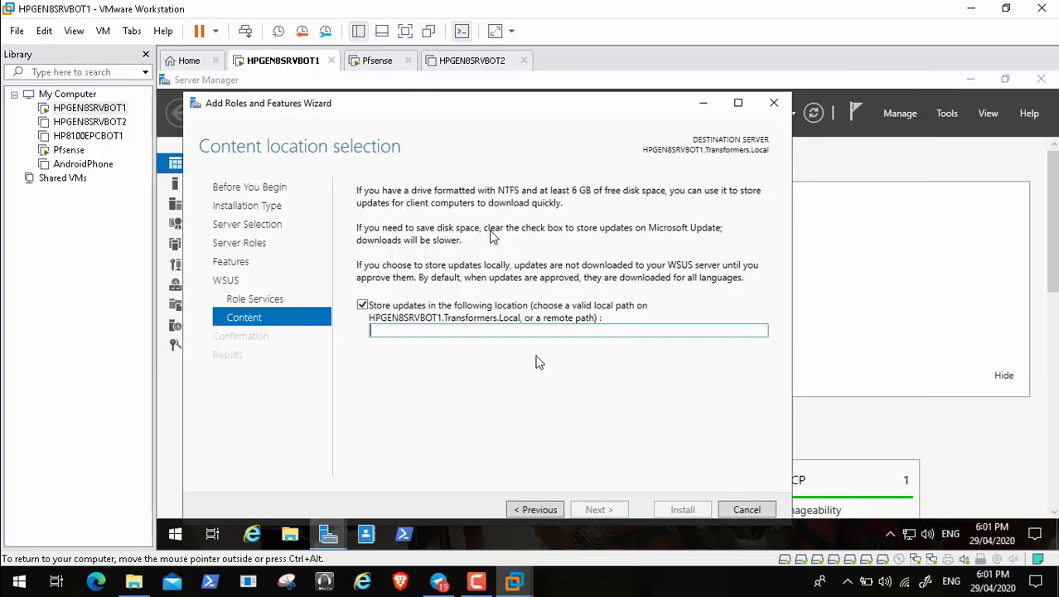
Step: Paste F:\WSUS as the update storage location and review the Confirm installation selections page
{"action": "key", "text": "ctrl+v"}
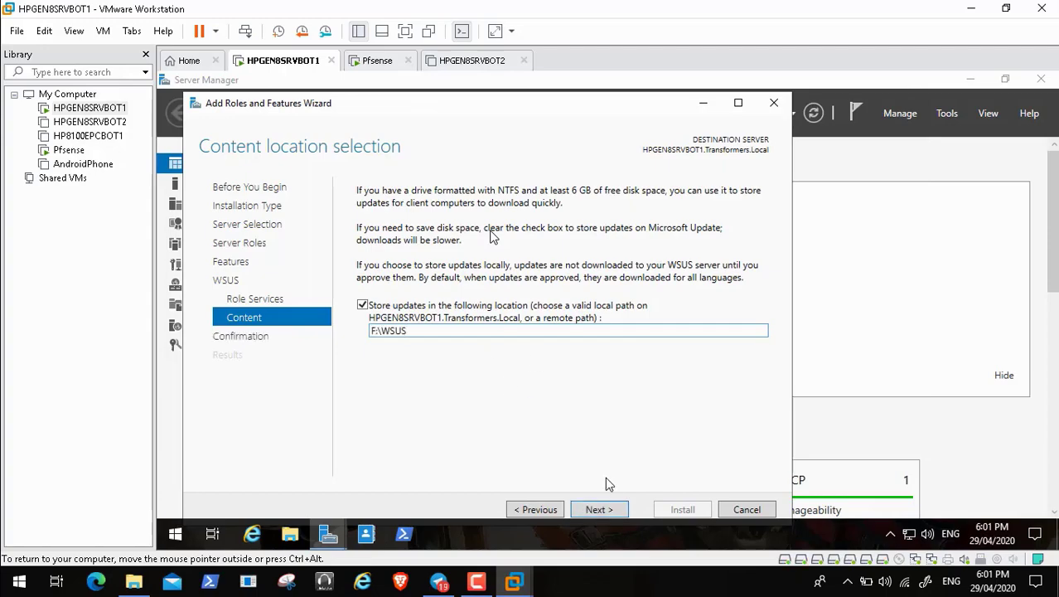
{"action": "left_click", "coordinate": [599, 508]}
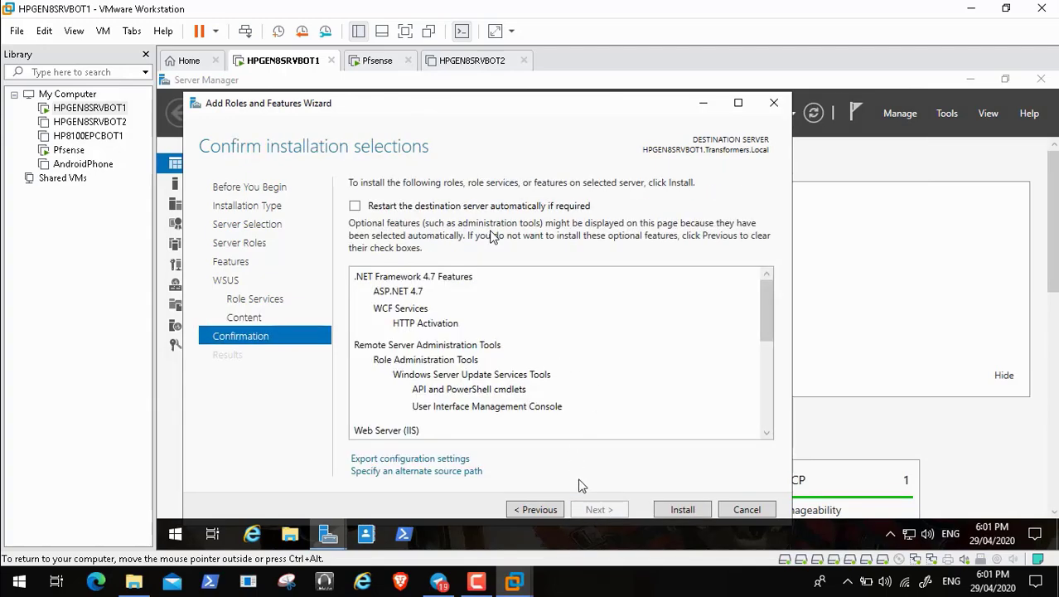
{"action": "left_click", "coordinate": [766, 413]}
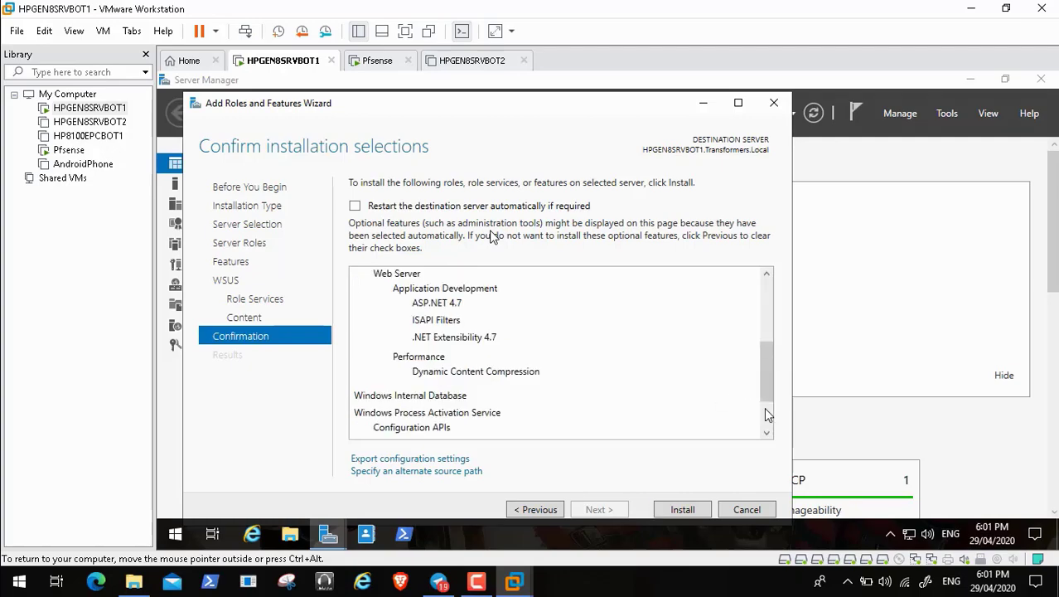
{"action": "left_click_drag", "start_coordinate": [764, 407], "coordinate": [765, 282]}
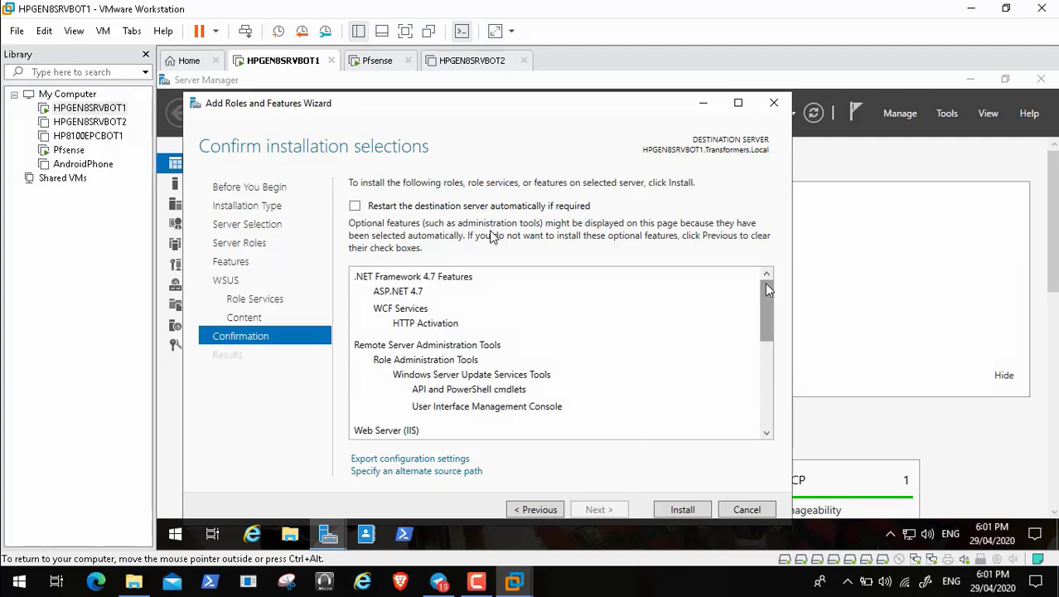
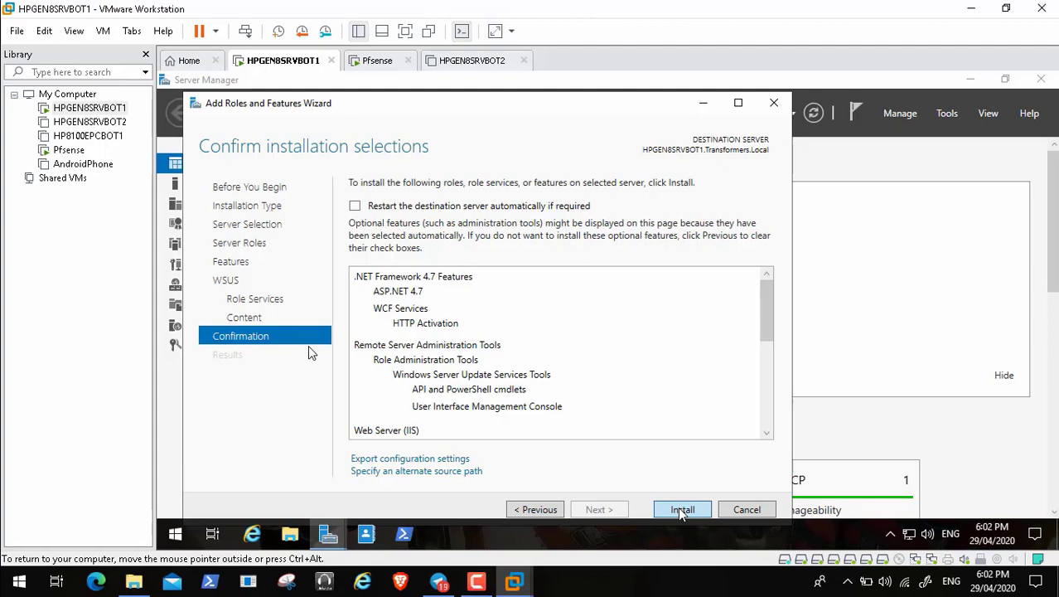
Step: Start installing the selected WSUS role and features
{"action": "mouse_move", "coordinate": [15, 564]}
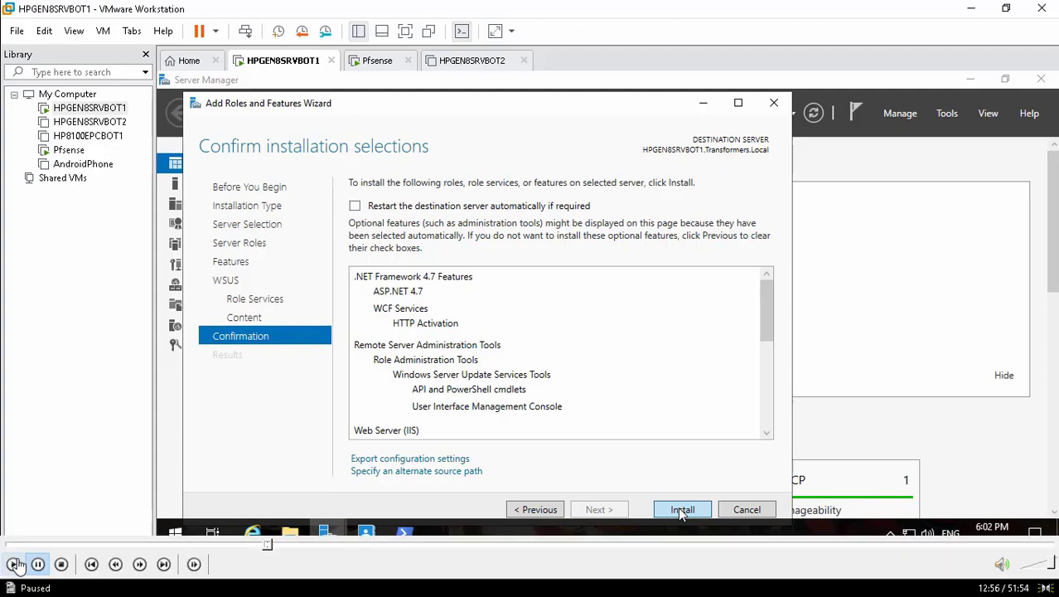
{"action": "left_click", "coordinate": [681, 509]}
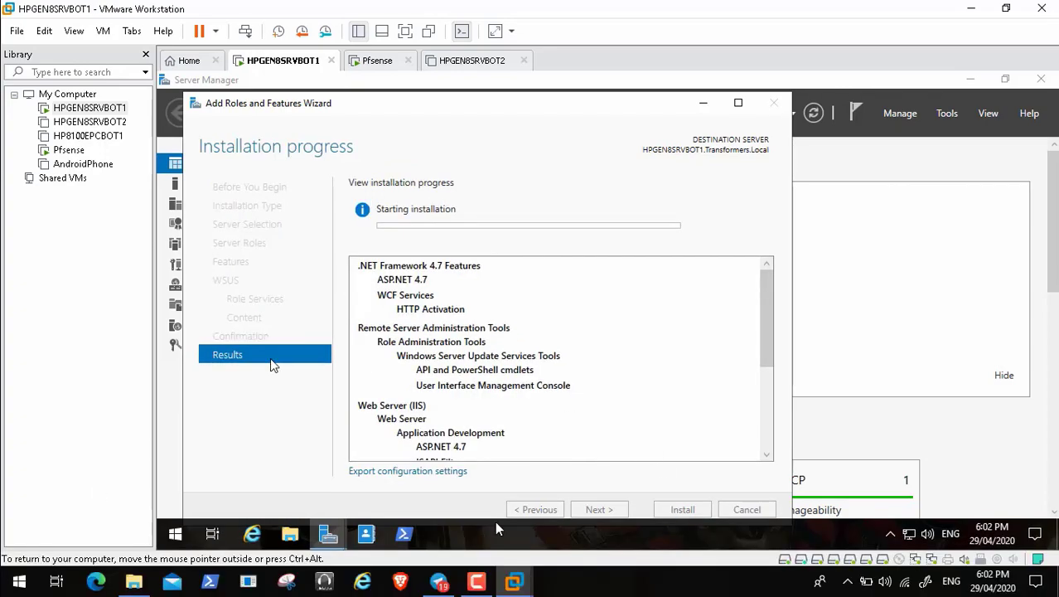
{"action": "left_click", "coordinate": [477, 583]}
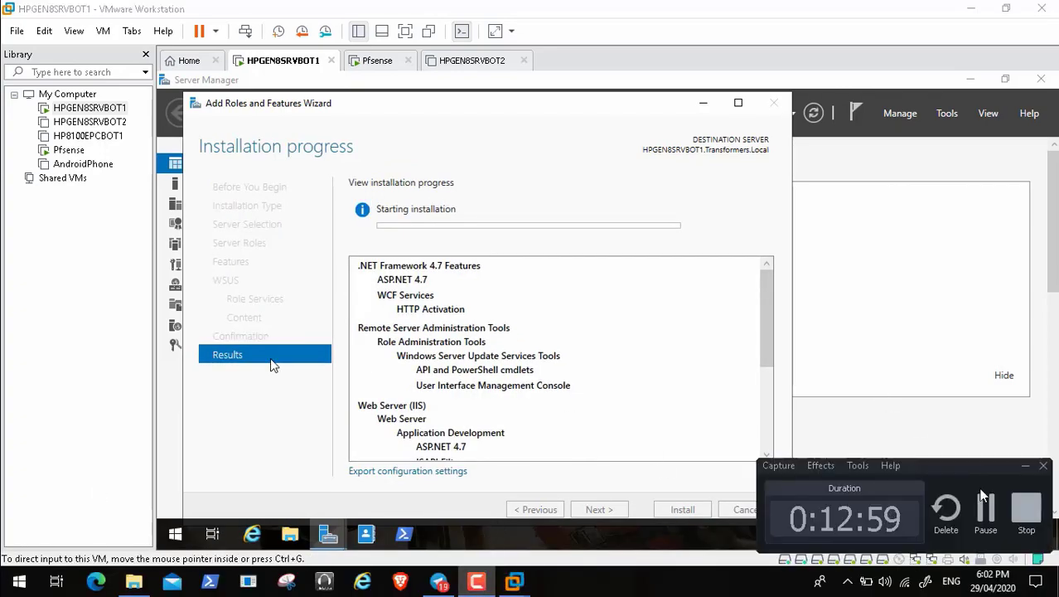
{"action": "left_click", "coordinate": [987, 510]}
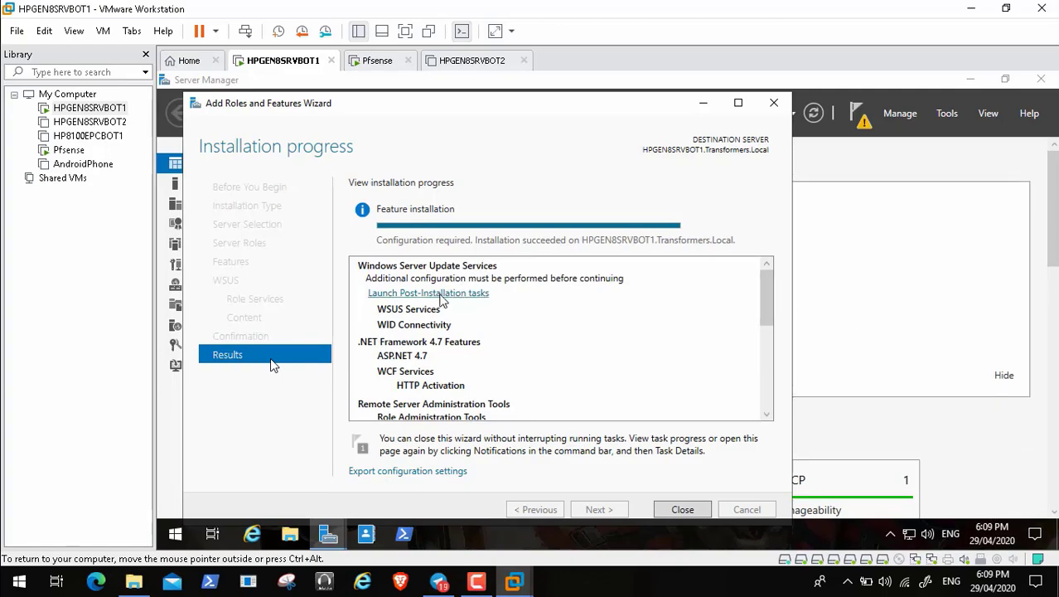
Step: Run the WSUS post-installation tasks, wait for completion, and close the wizard
{"action": "left_click", "coordinate": [439, 296]}
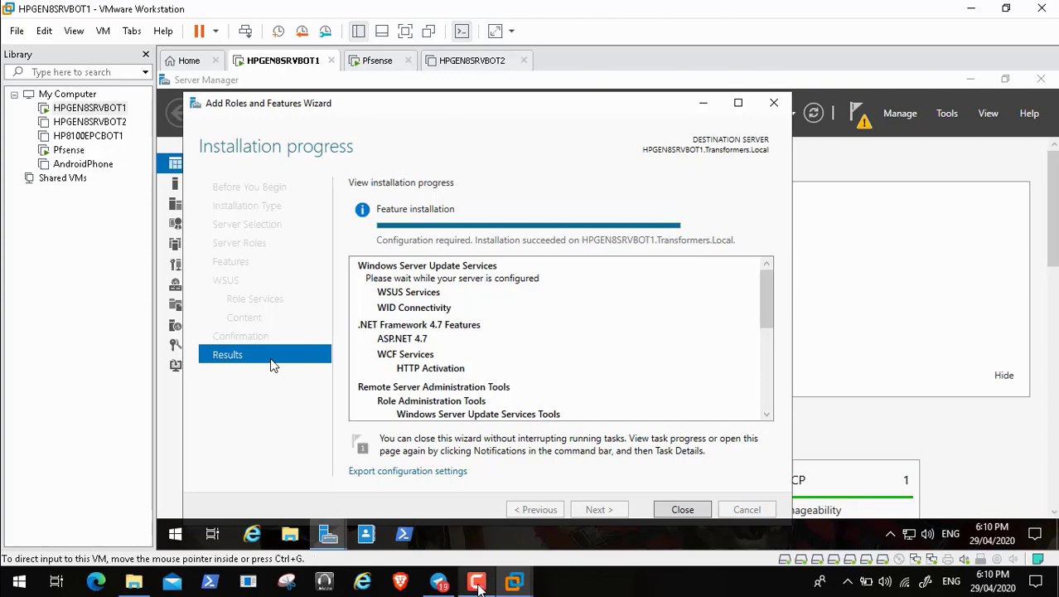
{"action": "left_click", "coordinate": [476, 580]}
{"action": "left_click", "coordinate": [994, 507]}
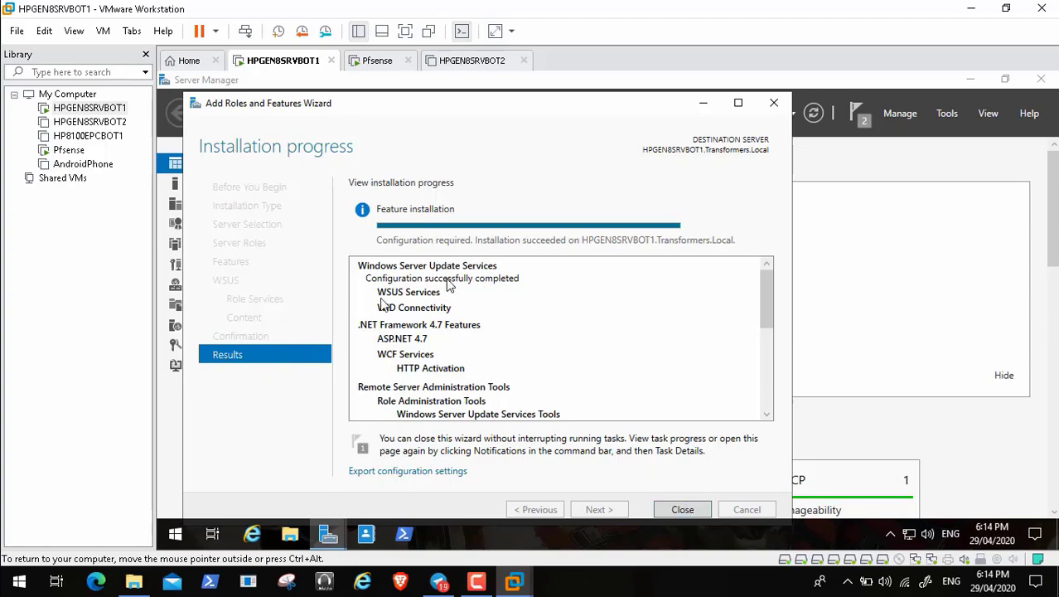
{"action": "left_click", "coordinate": [688, 510]}
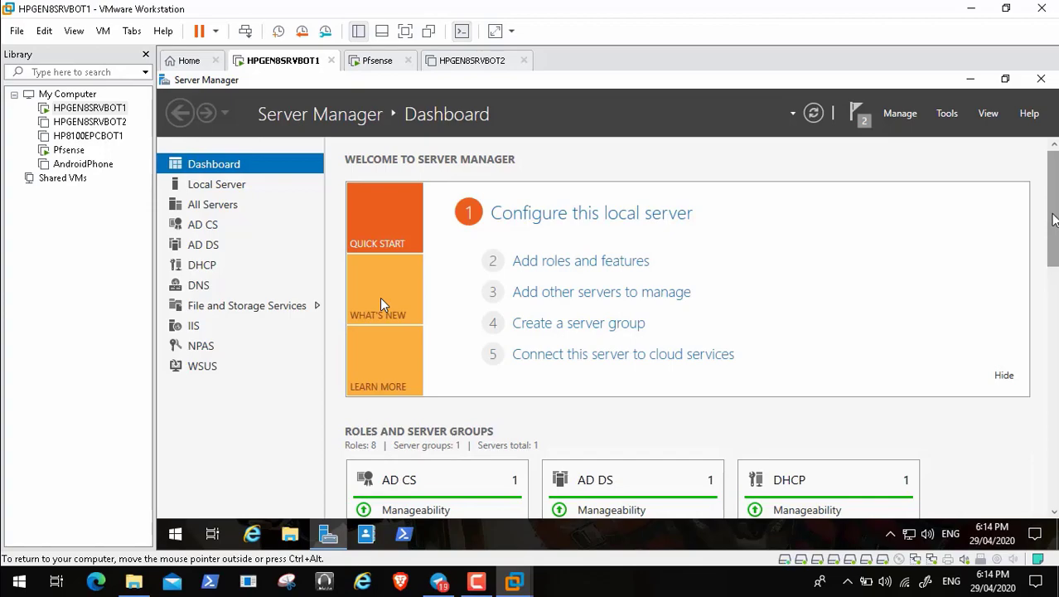
Step: Try starting the stopped Brave Update Service from Local Server services, then close Server Manager
{"action": "left_click_drag", "start_coordinate": [1053, 220], "coordinate": [1053, 434]}
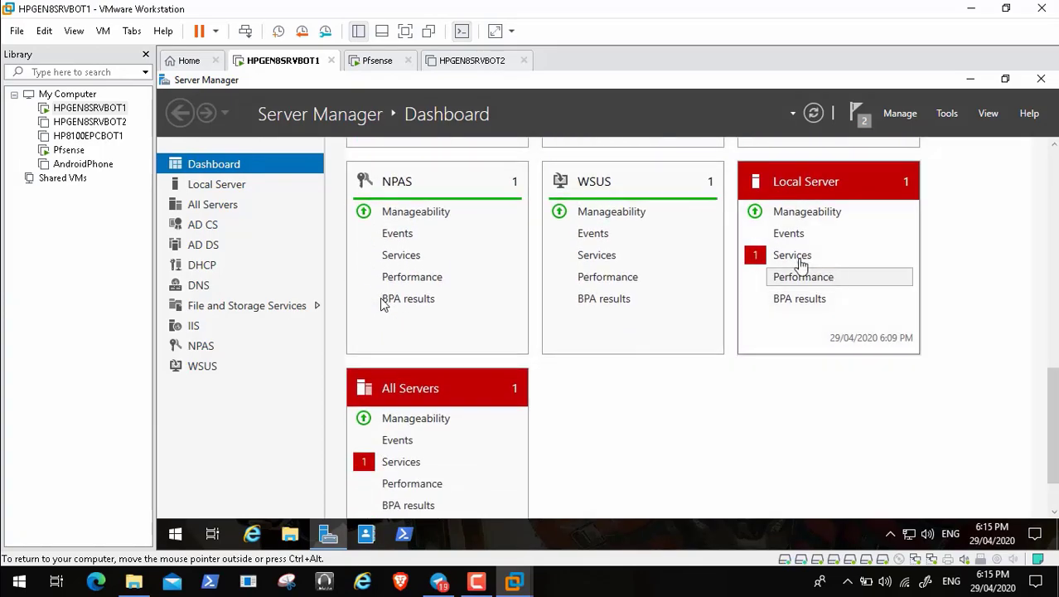
{"action": "left_click", "coordinate": [792, 257]}
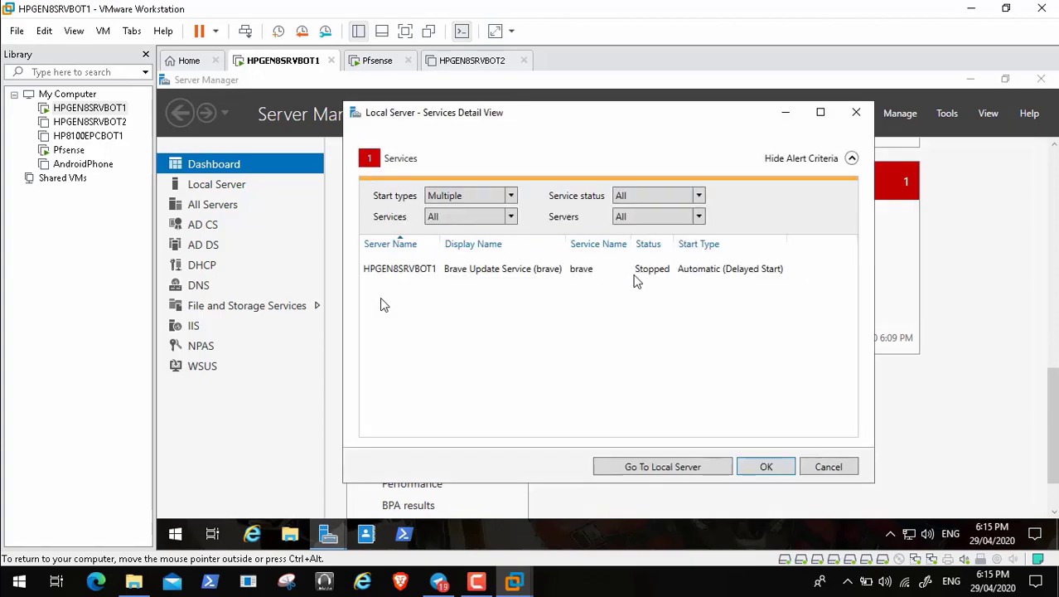
{"action": "right_click", "coordinate": [403, 271]}
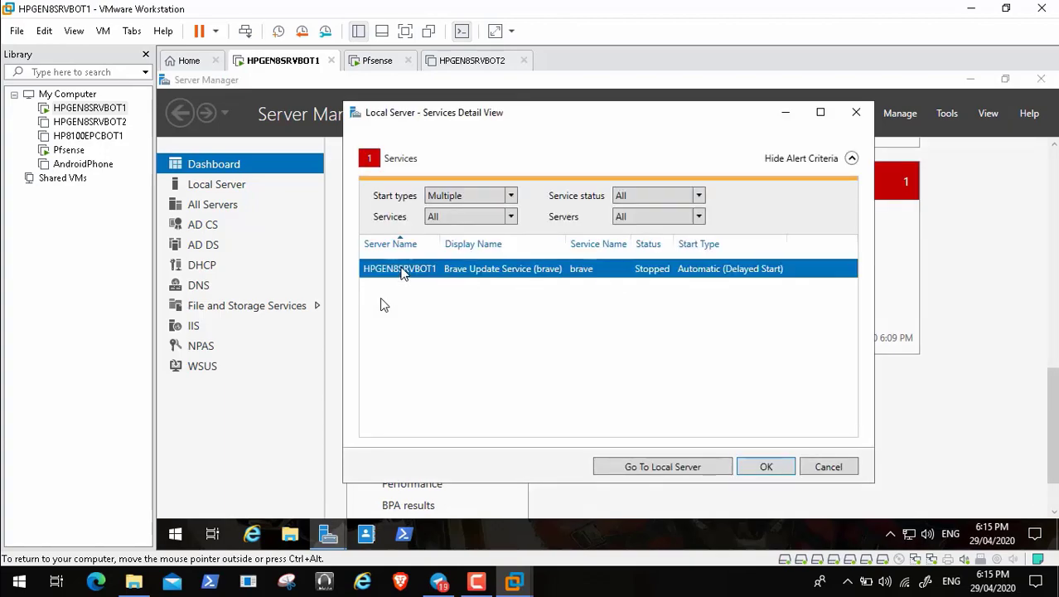
{"action": "left_click", "coordinate": [418, 276]}
{"action": "left_click", "coordinate": [766, 467]}
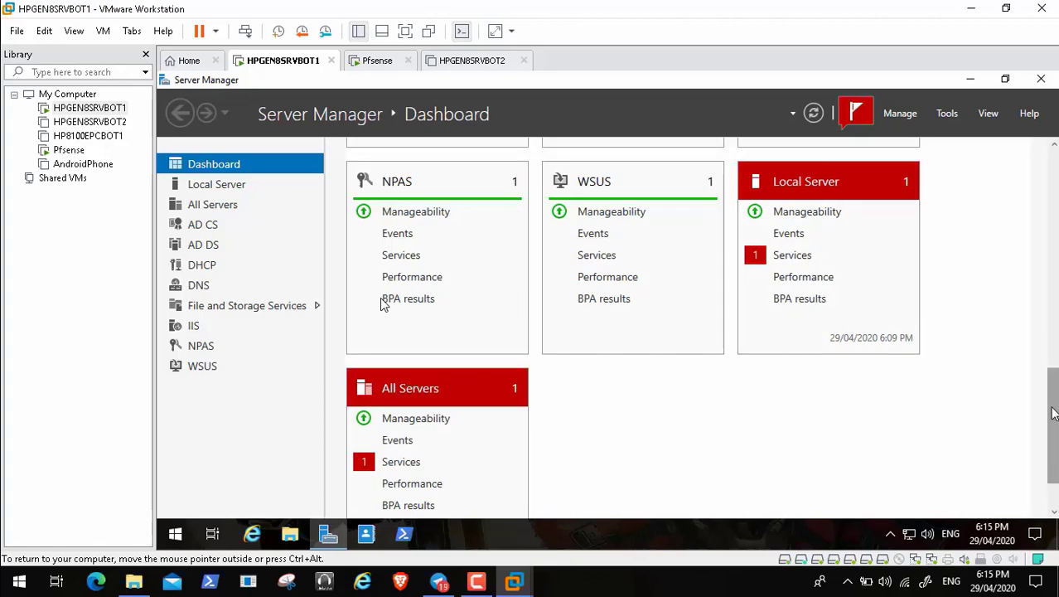
{"action": "left_click_drag", "start_coordinate": [1052, 414], "coordinate": [1053, 195]}
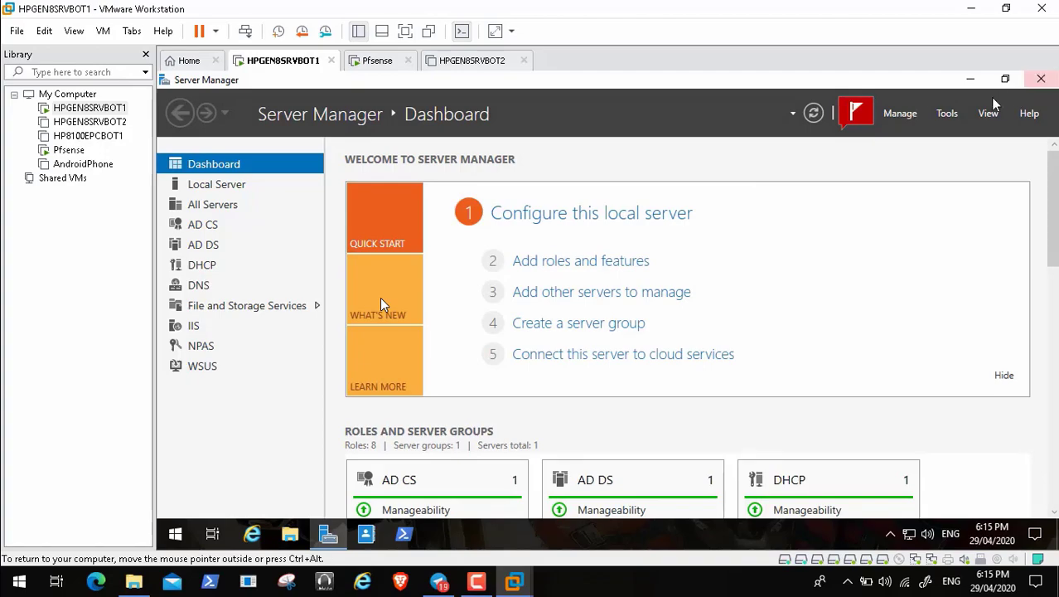
{"action": "left_click", "coordinate": [1039, 81]}
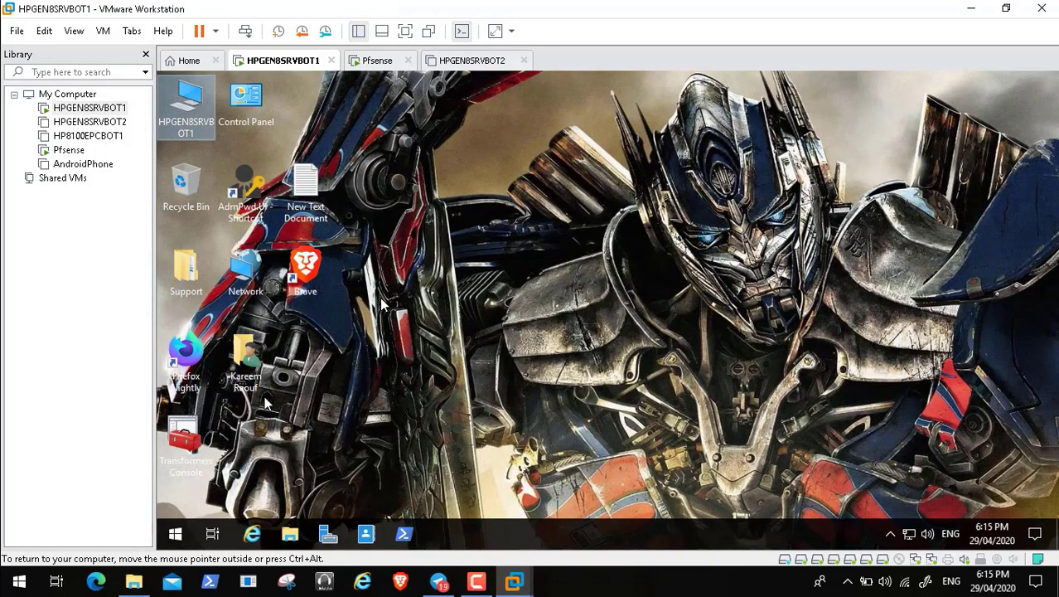
Step: Open the Transformers Console from its desktop shortcut to show the Group Policy Objects
{"action": "left_click", "coordinate": [201, 444]}
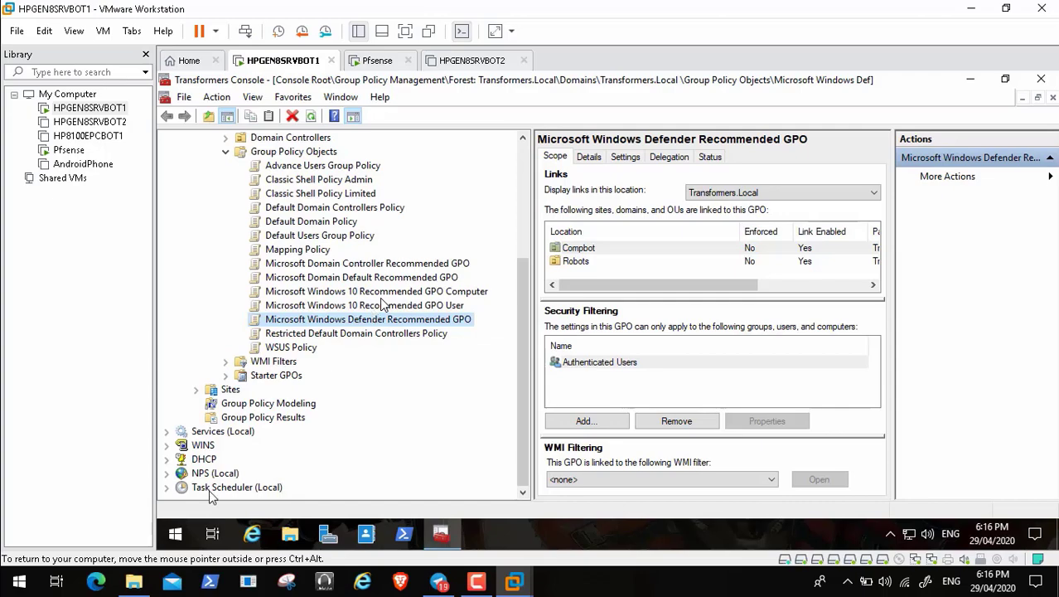
Step: List the local services in a wider pane and confirm Windows Internal Database is running
{"action": "left_click", "coordinate": [217, 433]}
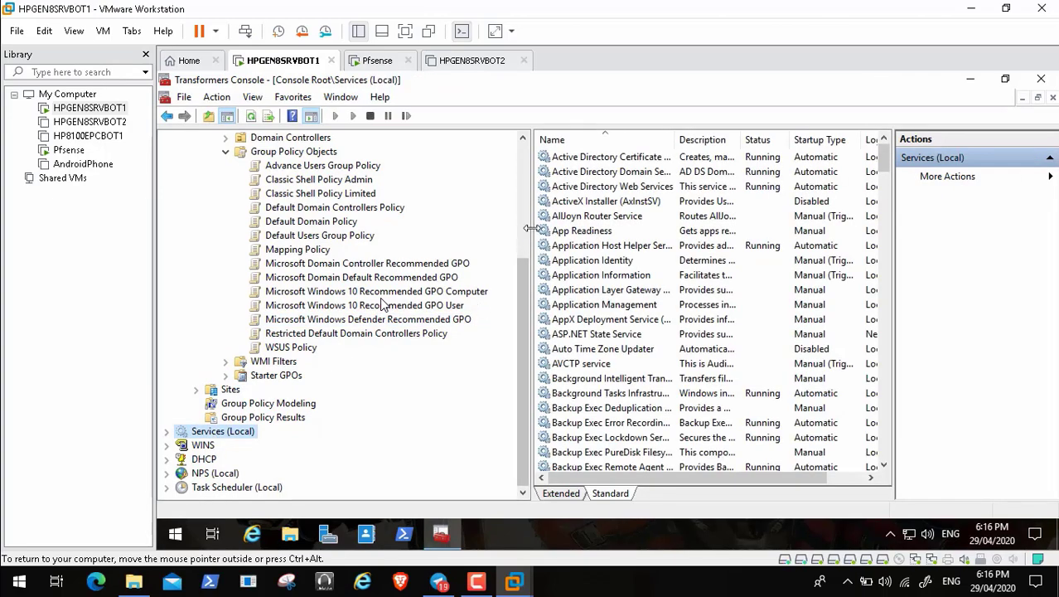
{"action": "left_click_drag", "start_coordinate": [528, 234], "coordinate": [406, 234]}
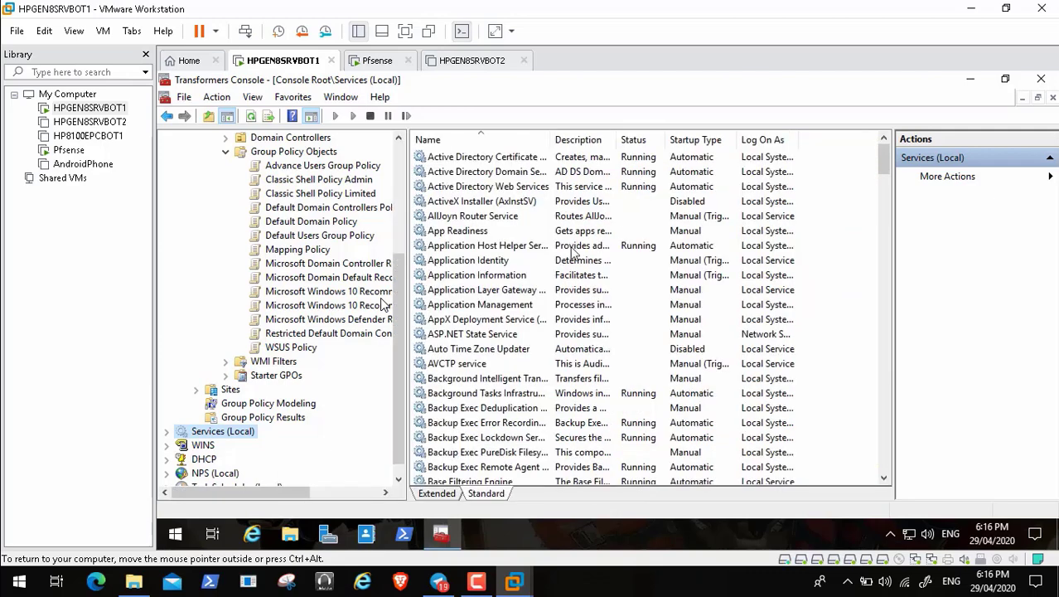
{"action": "left_click", "coordinate": [501, 275]}
{"action": "key", "text": "w"}
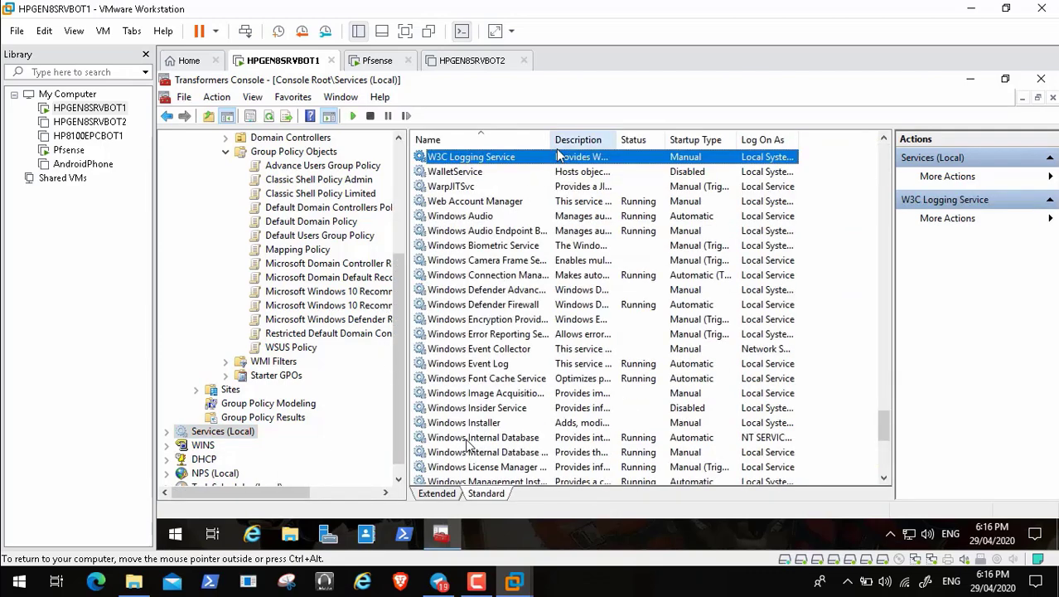
{"action": "mouse_move", "coordinate": [87, 585]}
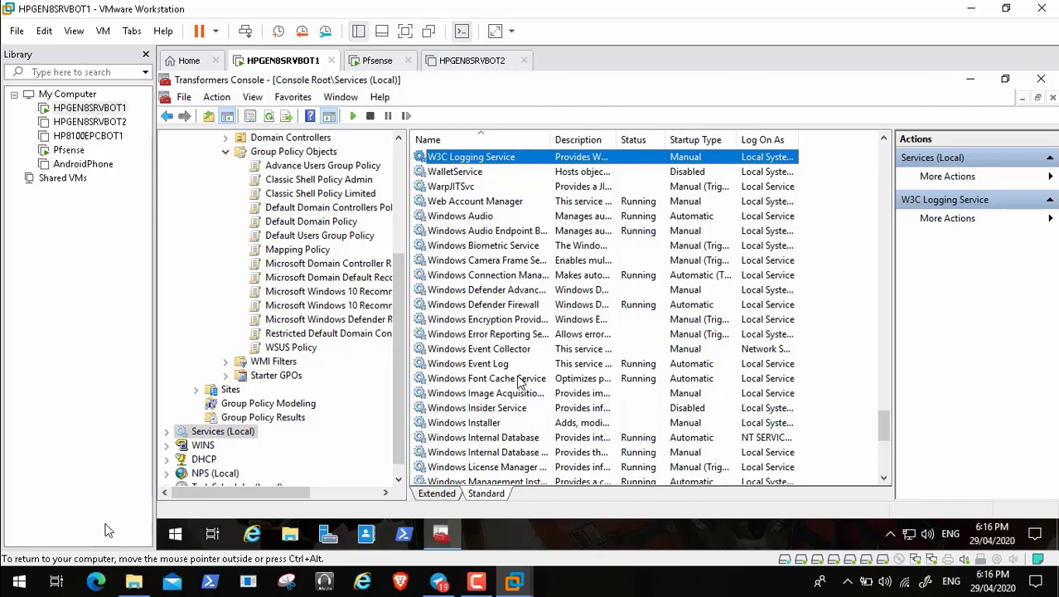
{"action": "left_click", "coordinate": [13, 565]}
{"action": "mouse_move", "coordinate": [140, 570]}
{"action": "left_click", "coordinate": [14, 565]}
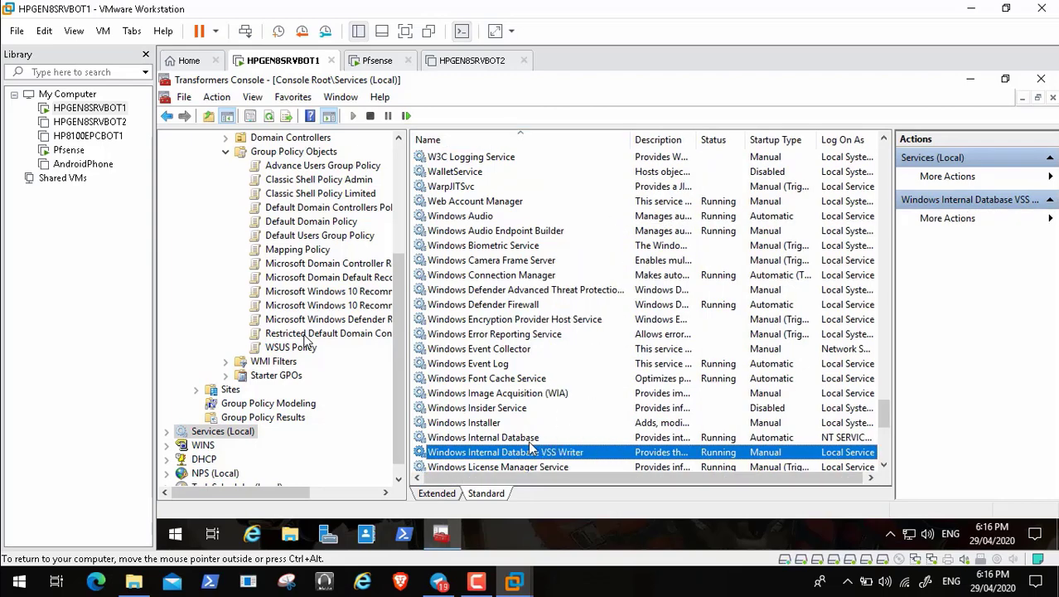
{"action": "left_click", "coordinate": [498, 439]}
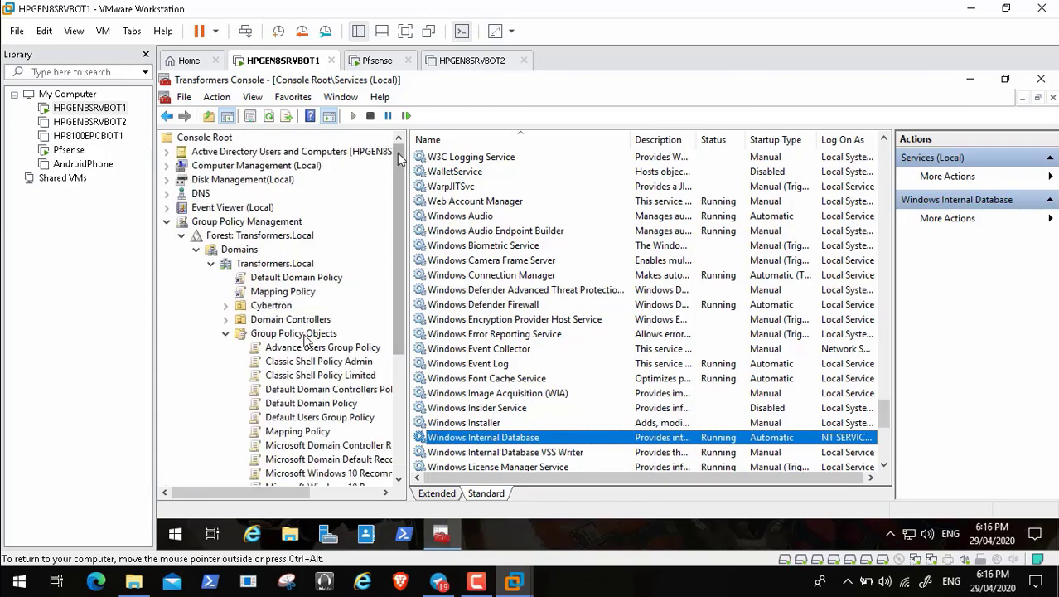
Step: Collapse the Group Policy Objects, Forest: Transformers.Local and Group Policy Management nodes
{"action": "scroll", "coordinate": [397, 152], "scroll_direction": "up", "scroll_amount": 5}
{"action": "left_click", "coordinate": [226, 333]}
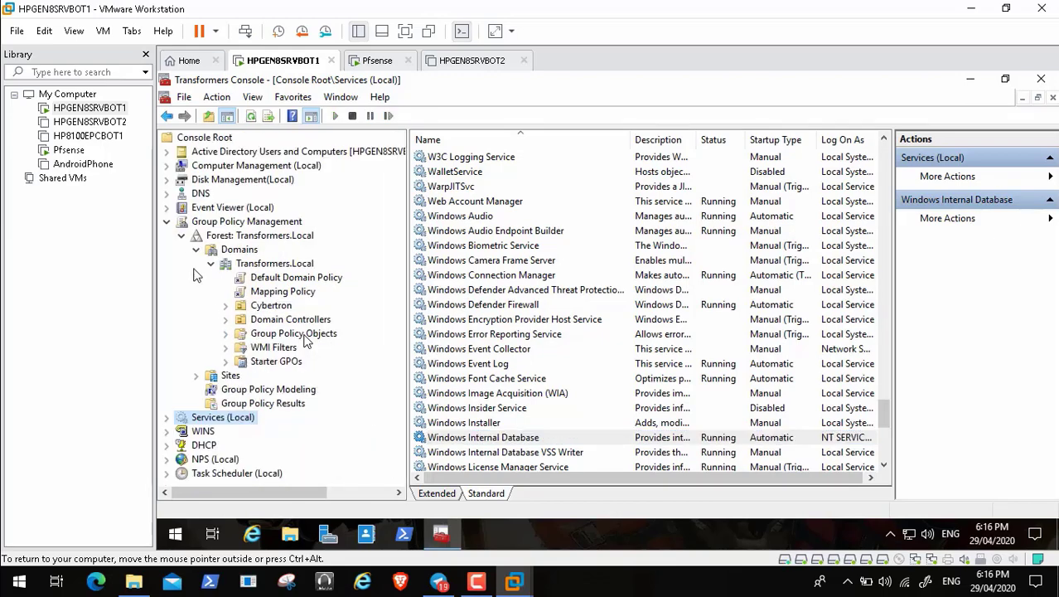
{"action": "left_click", "coordinate": [181, 237]}
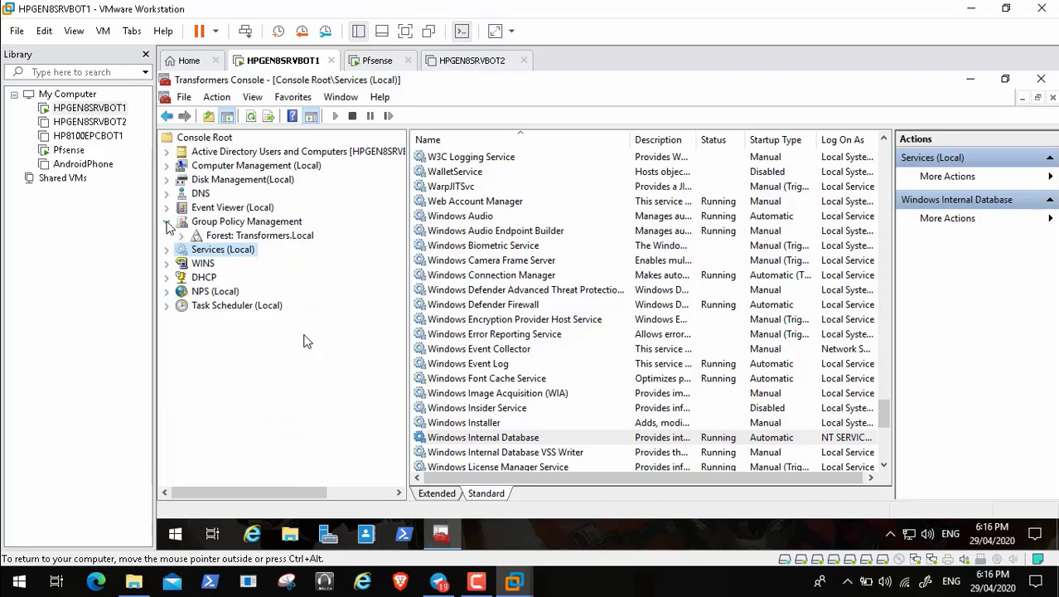
{"action": "left_click", "coordinate": [166, 221]}
Step: Add the Update Services snap-in through File > Add/Remove Snap-in
{"action": "left_click", "coordinate": [185, 97]}
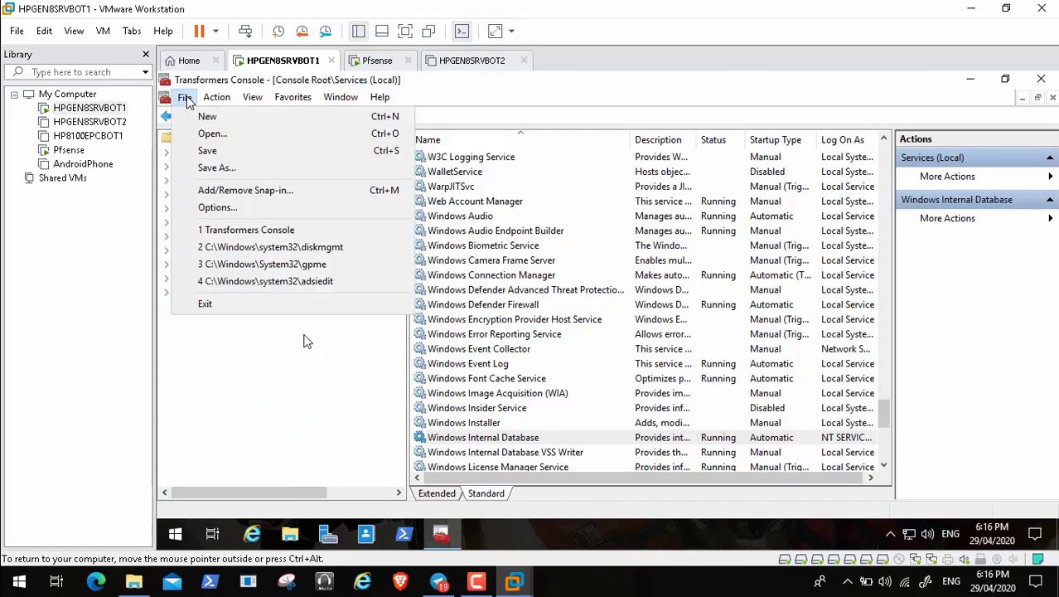
{"action": "left_click", "coordinate": [245, 192]}
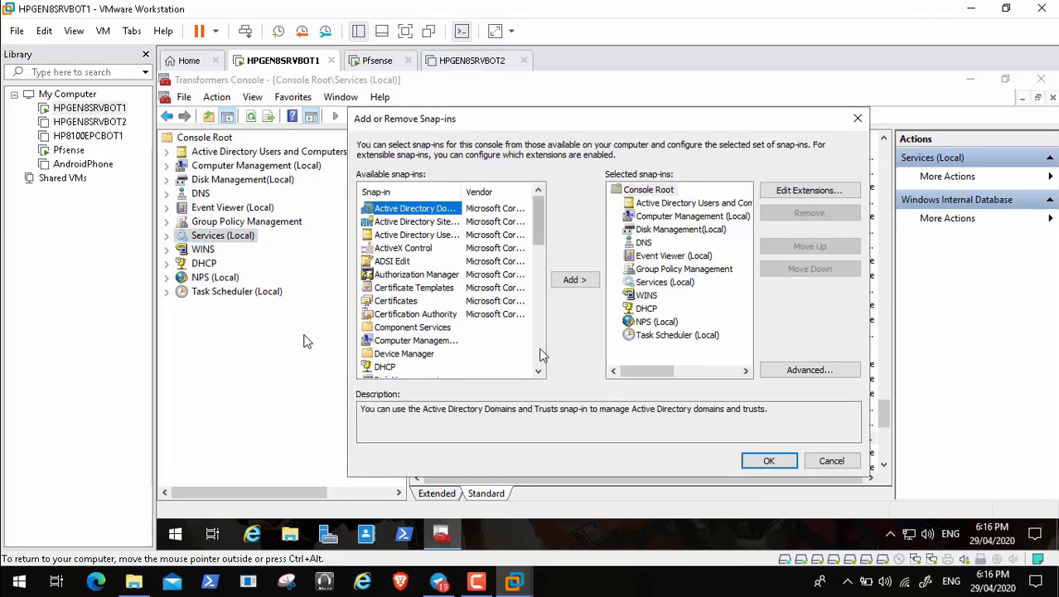
{"action": "left_click", "coordinate": [540, 361]}
{"action": "left_click", "coordinate": [540, 361]}
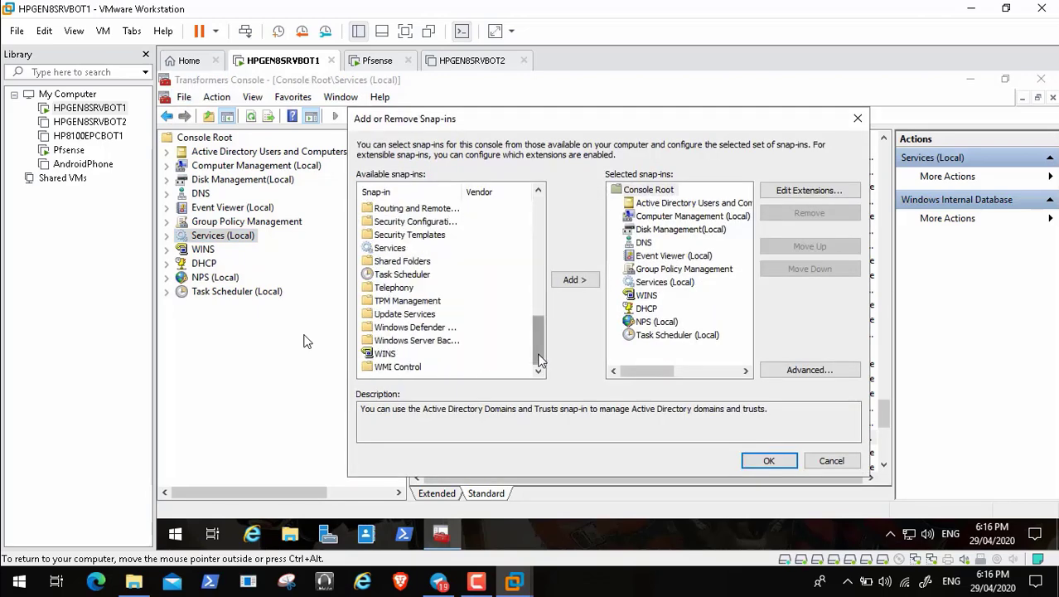
{"action": "left_click", "coordinate": [429, 319]}
{"action": "left_click", "coordinate": [575, 280]}
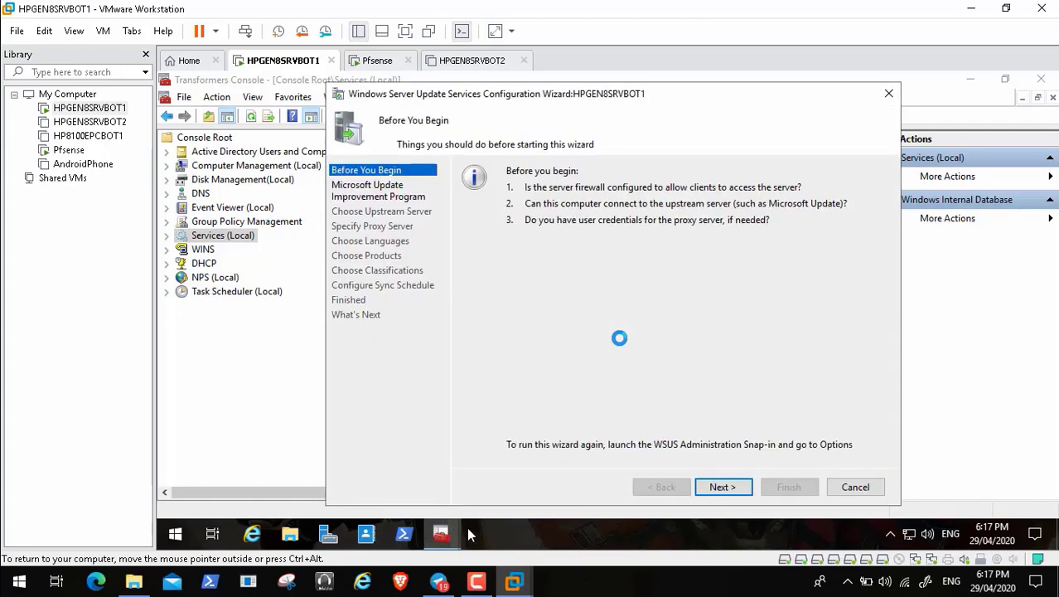
Step: Continue past Before You Begin and the improvement program, then add Update Services again
{"action": "left_click", "coordinate": [721, 487]}
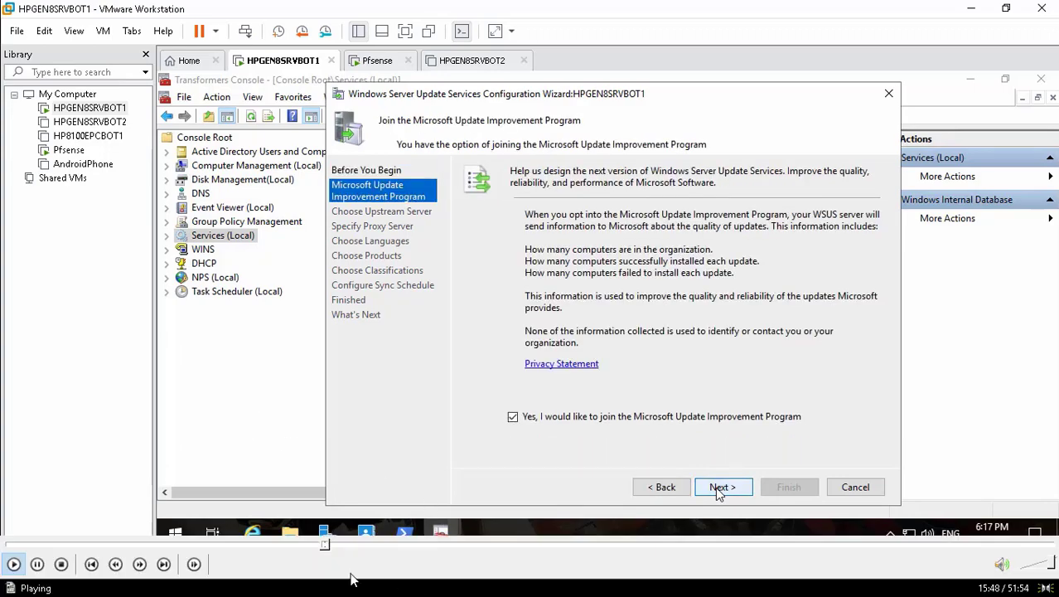
{"action": "left_click", "coordinate": [721, 487]}
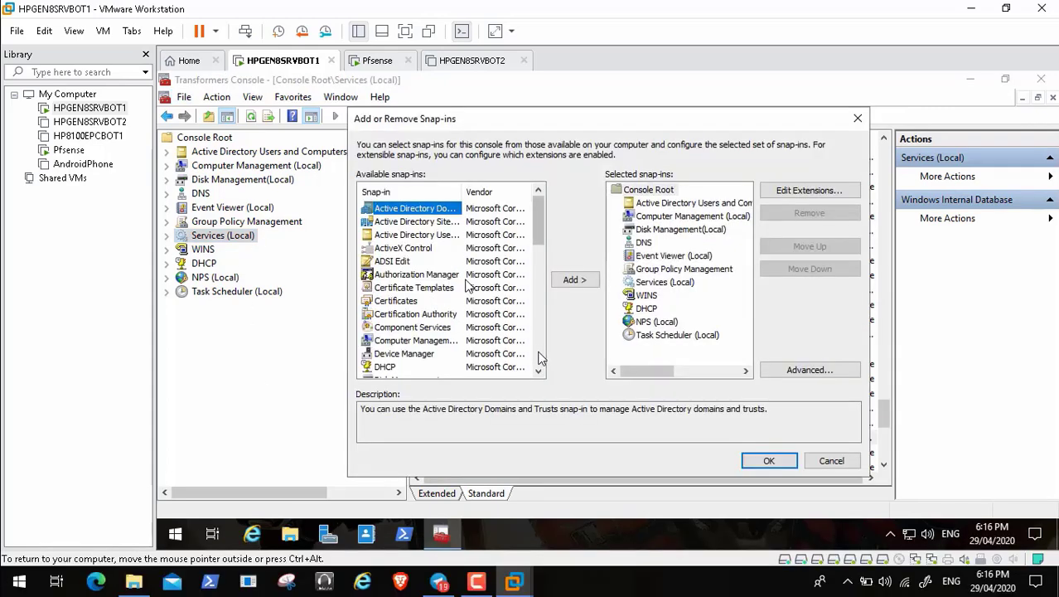
{"action": "left_click", "coordinate": [539, 356]}
{"action": "left_click", "coordinate": [539, 360]}
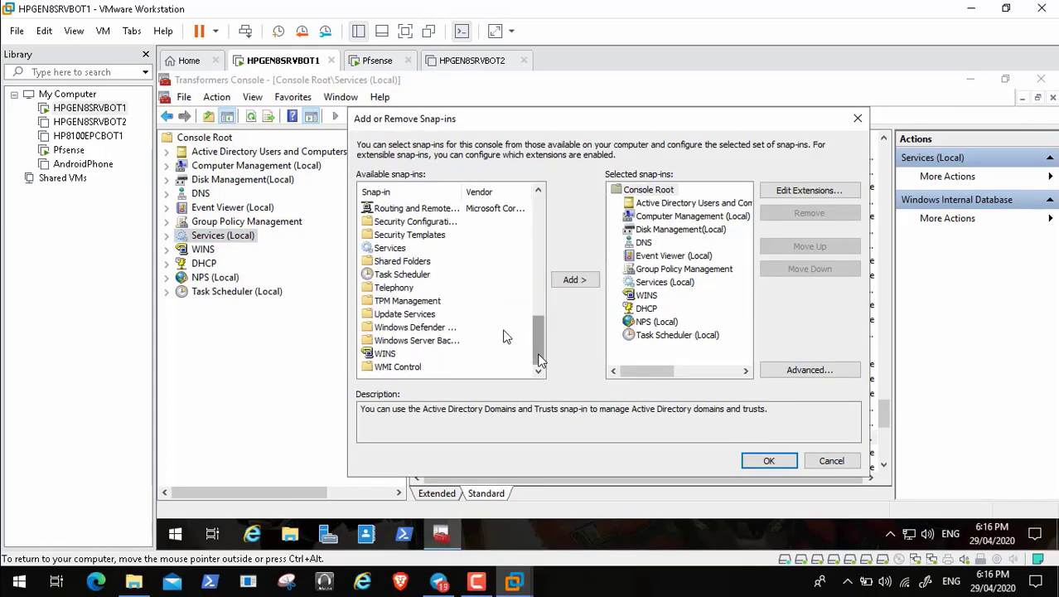
{"action": "left_click", "coordinate": [423, 317]}
{"action": "left_click", "coordinate": [574, 280]}
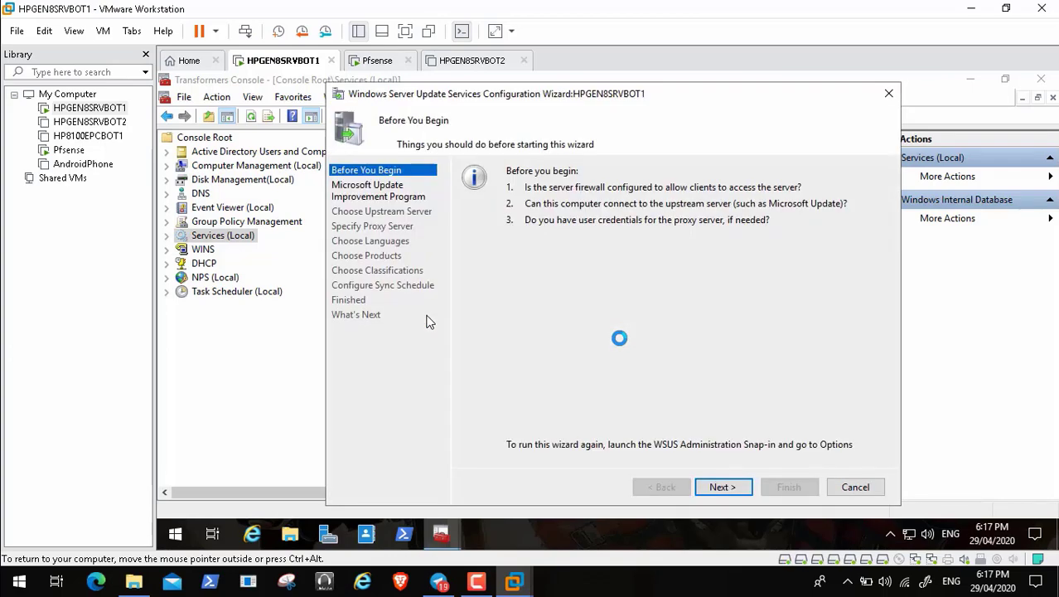
Step: Join the improvement program, keep Microsoft Update upstream without a proxy, and connect to download update info
{"action": "left_click", "coordinate": [721, 488]}
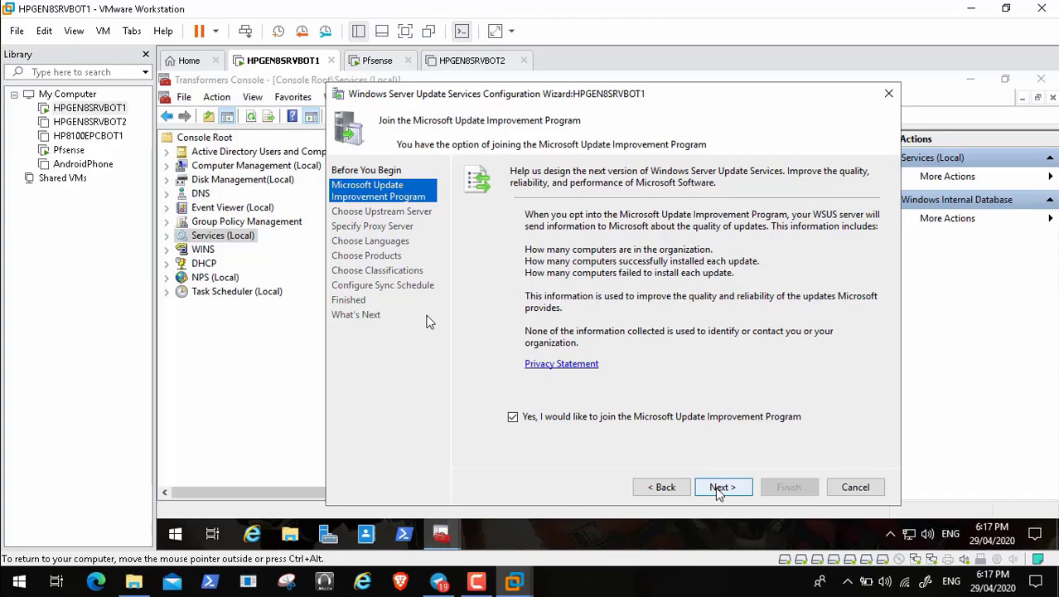
{"action": "left_click", "coordinate": [720, 490]}
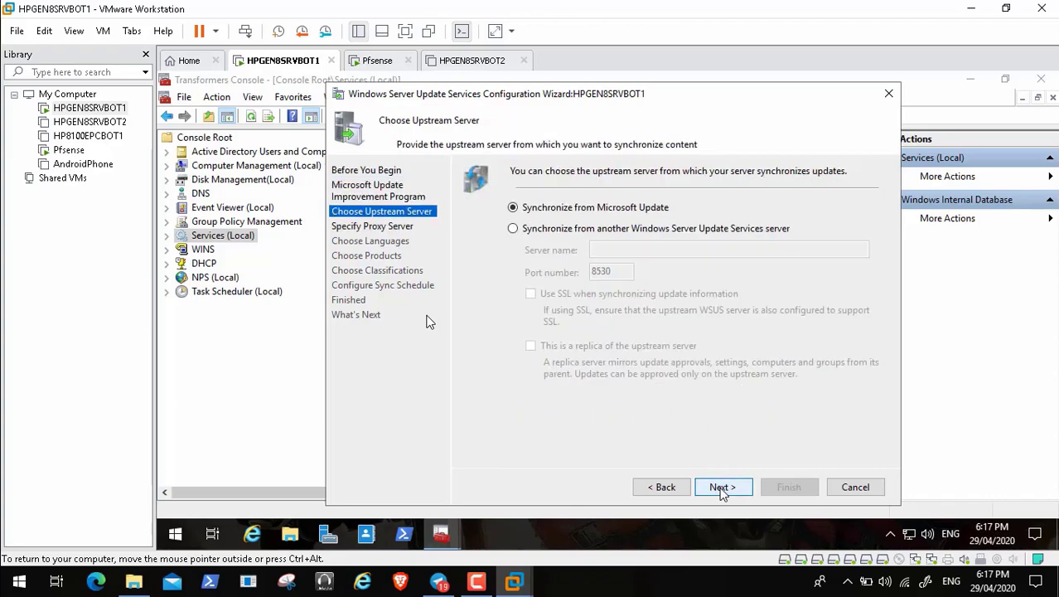
{"action": "left_click", "coordinate": [722, 488]}
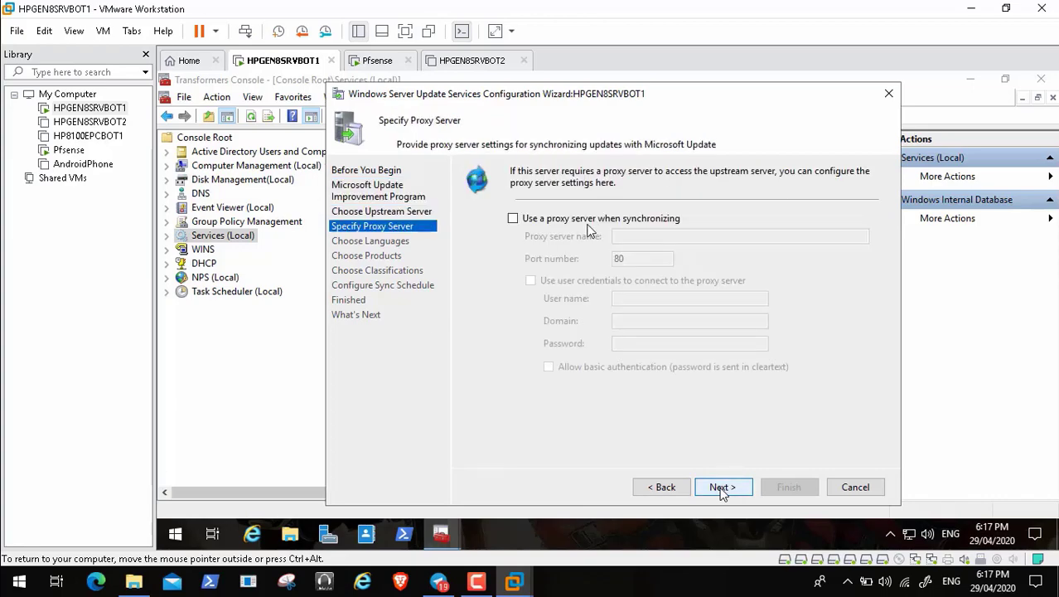
{"action": "left_click", "coordinate": [722, 488]}
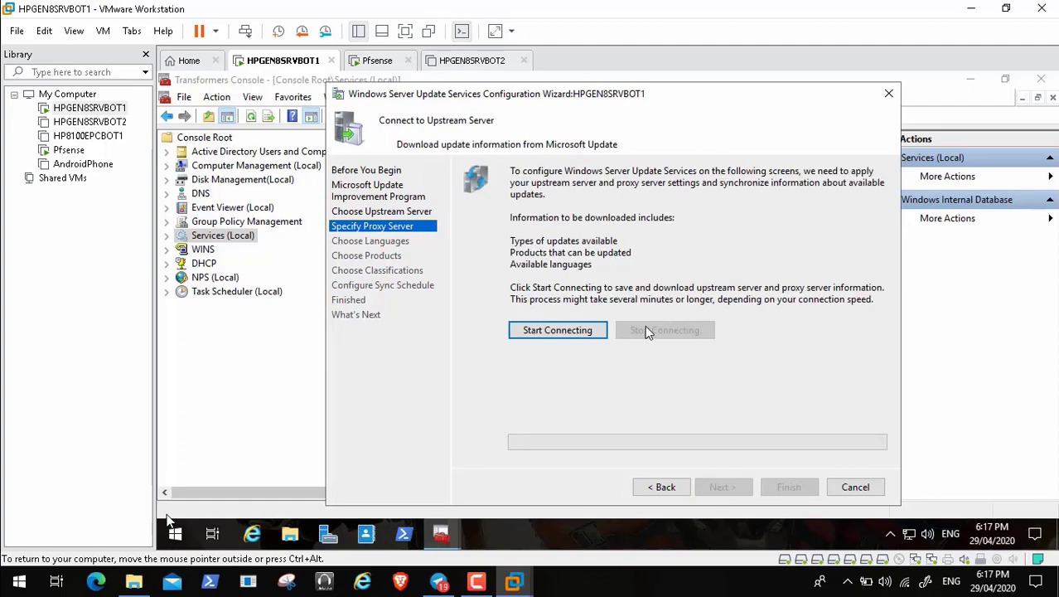
{"action": "mouse_move", "coordinate": [31, 567]}
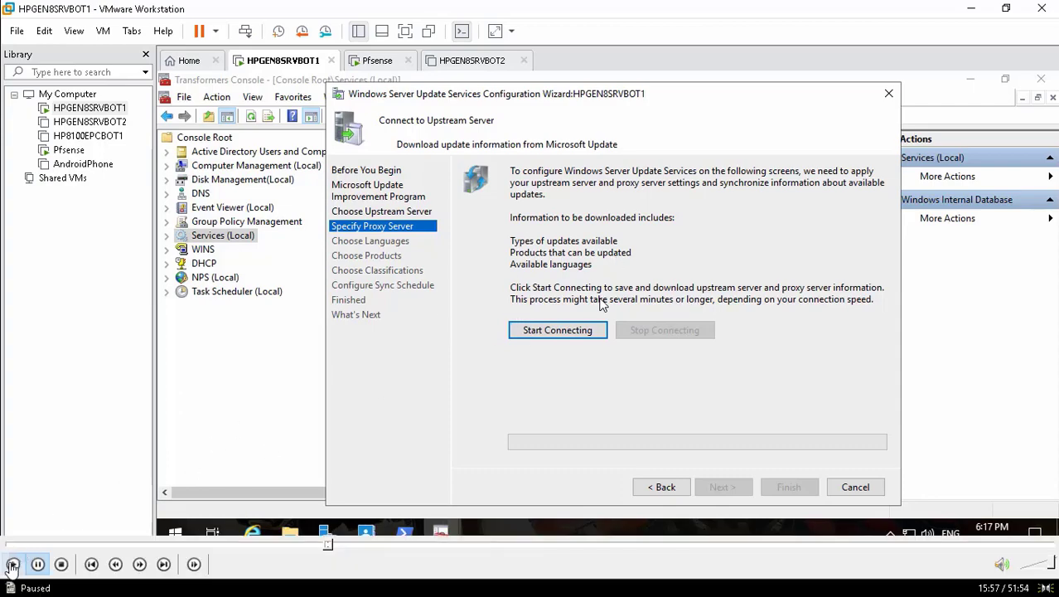
{"action": "left_click", "coordinate": [12, 565]}
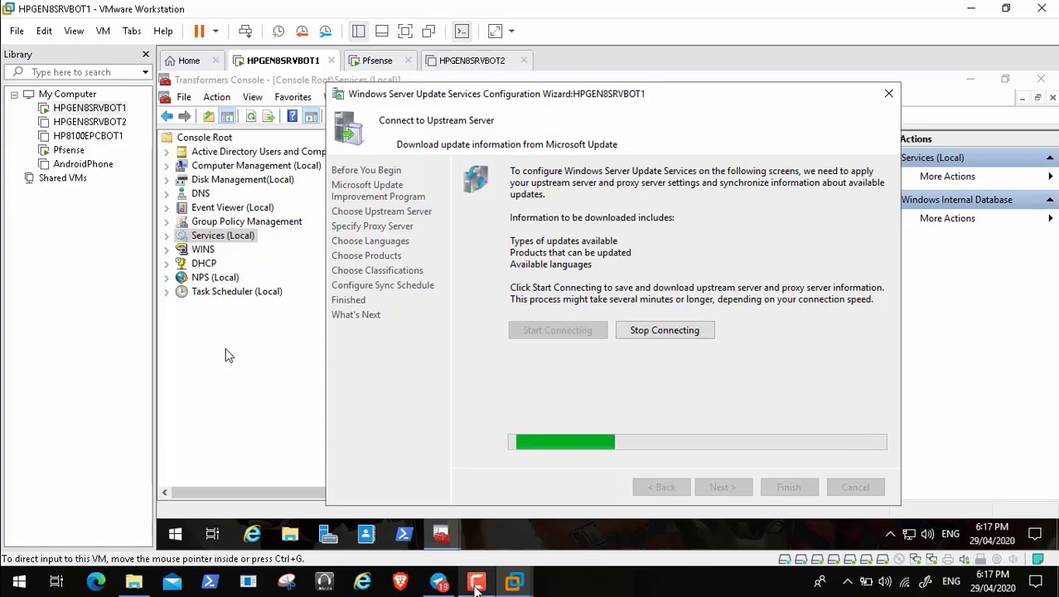
{"action": "left_click", "coordinate": [476, 583]}
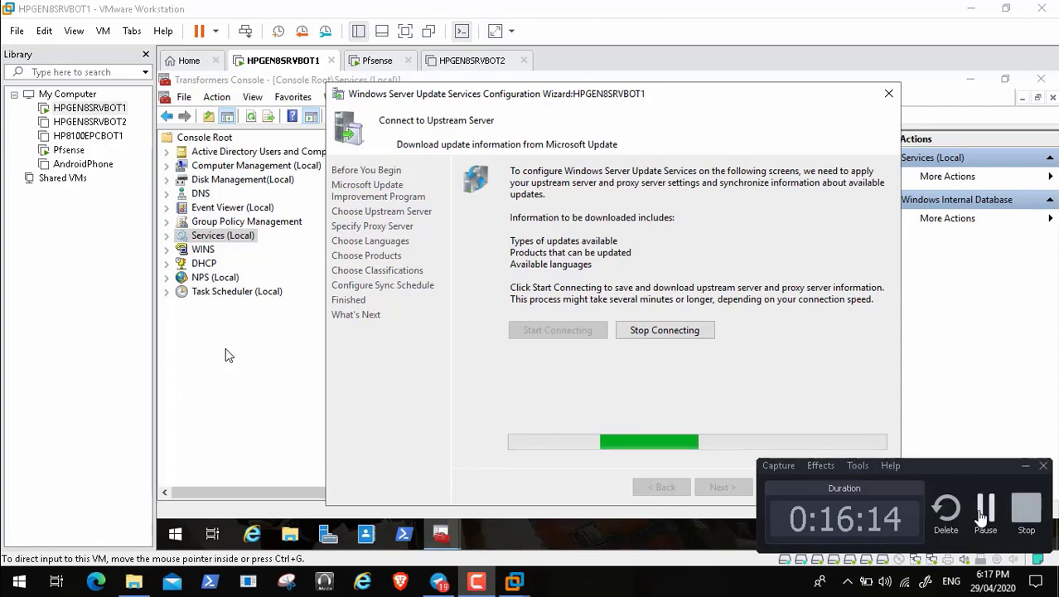
{"action": "left_click", "coordinate": [984, 512]}
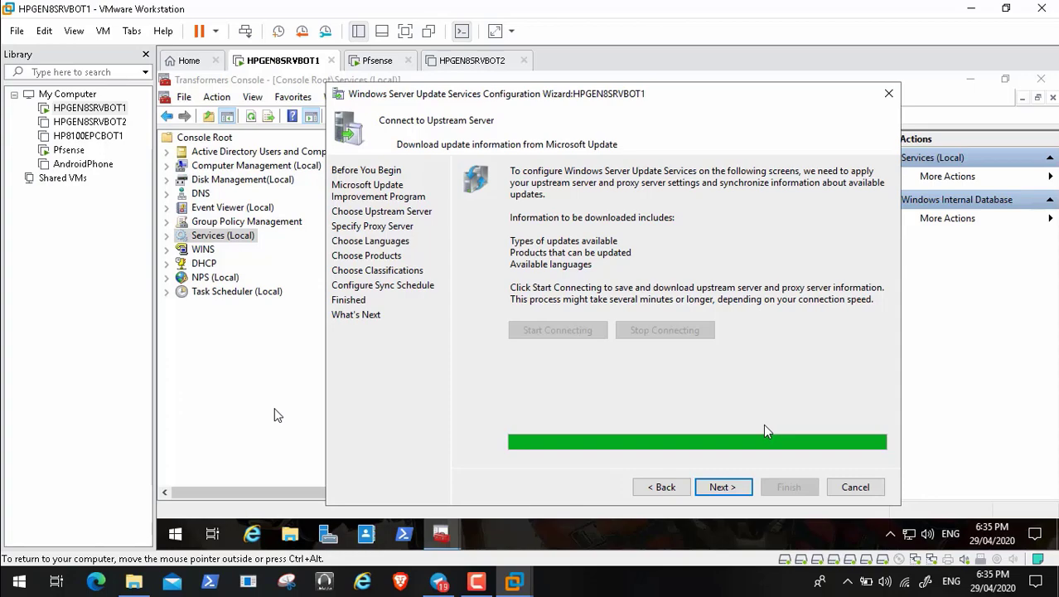
Step: Leave English as the only update language and continue to Choose Products
{"action": "left_click", "coordinate": [721, 486]}
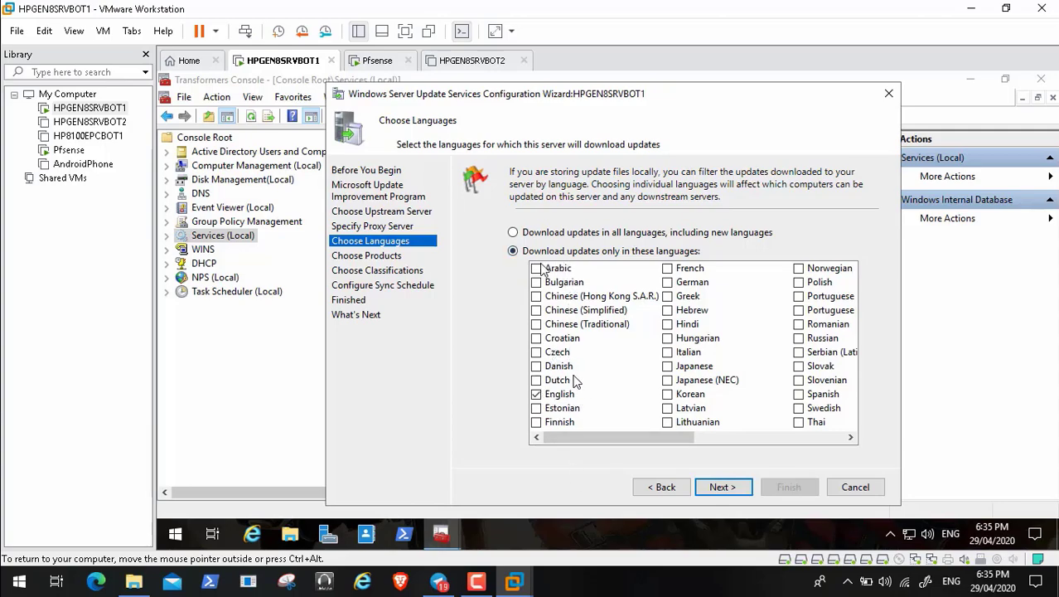
{"action": "left_click", "coordinate": [769, 440]}
{"action": "left_click", "coordinate": [619, 441]}
{"action": "left_click", "coordinate": [721, 487]}
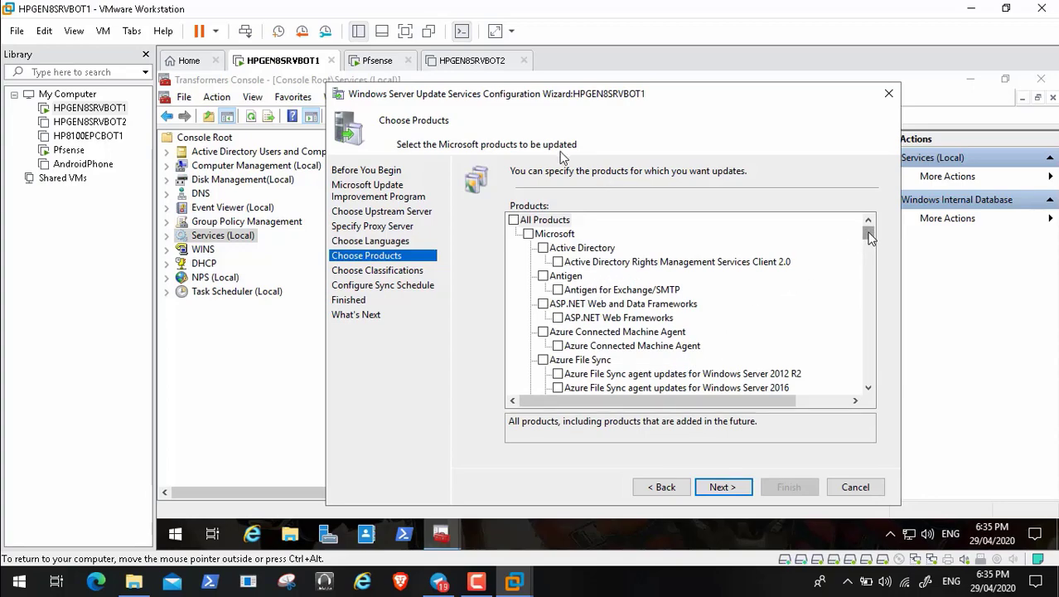
Step: Scroll down to the Windows category and uncheck the entire Windows product group
{"action": "left_click_drag", "start_coordinate": [869, 236], "coordinate": [870, 291]}
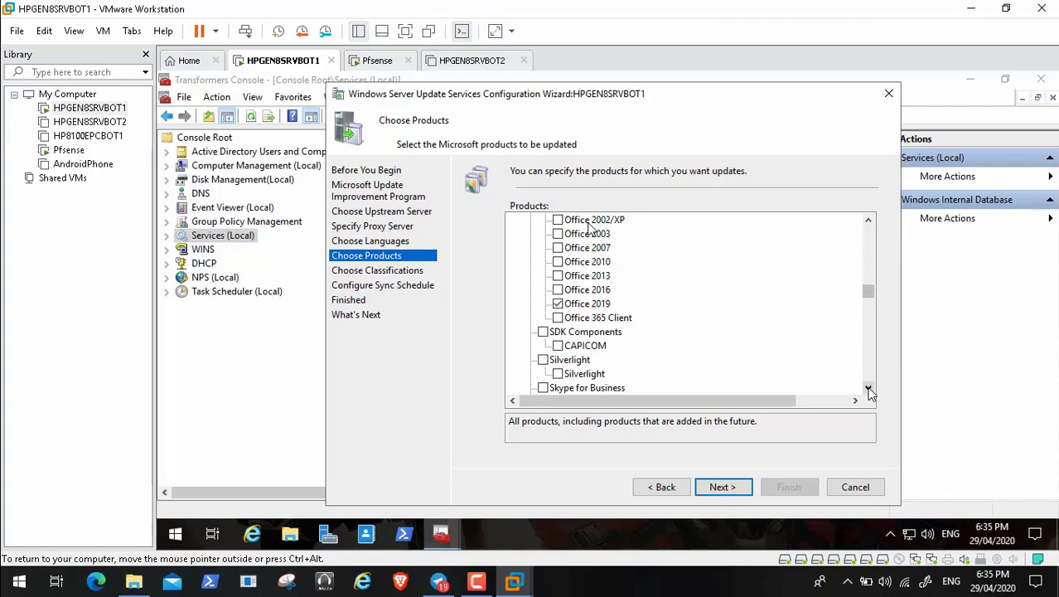
{"action": "left_click_drag", "start_coordinate": [869, 390], "coordinate": [870, 391]}
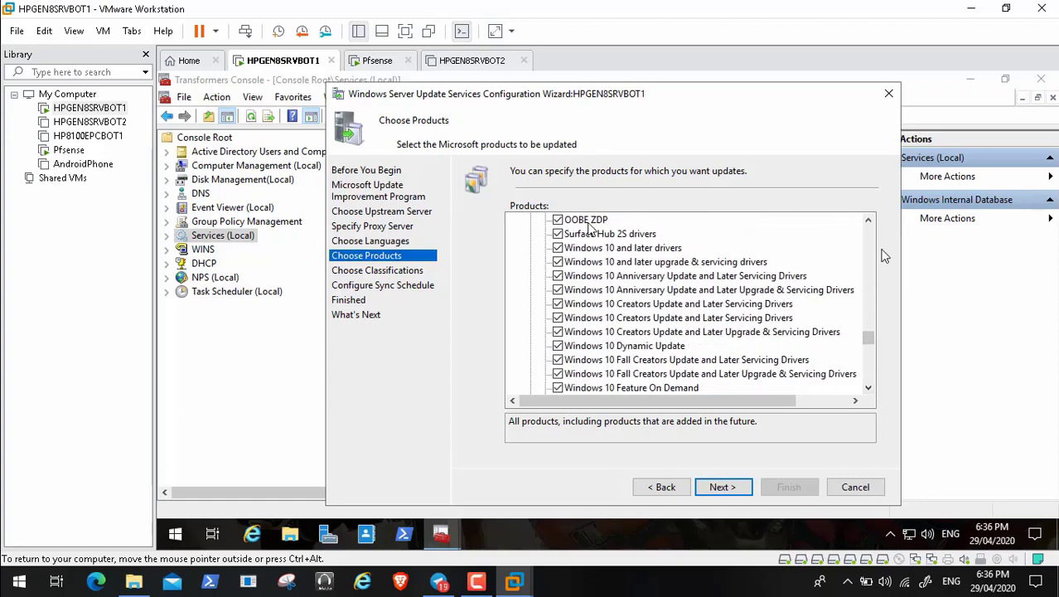
{"action": "left_click_drag", "start_coordinate": [868, 220], "coordinate": [868, 220]}
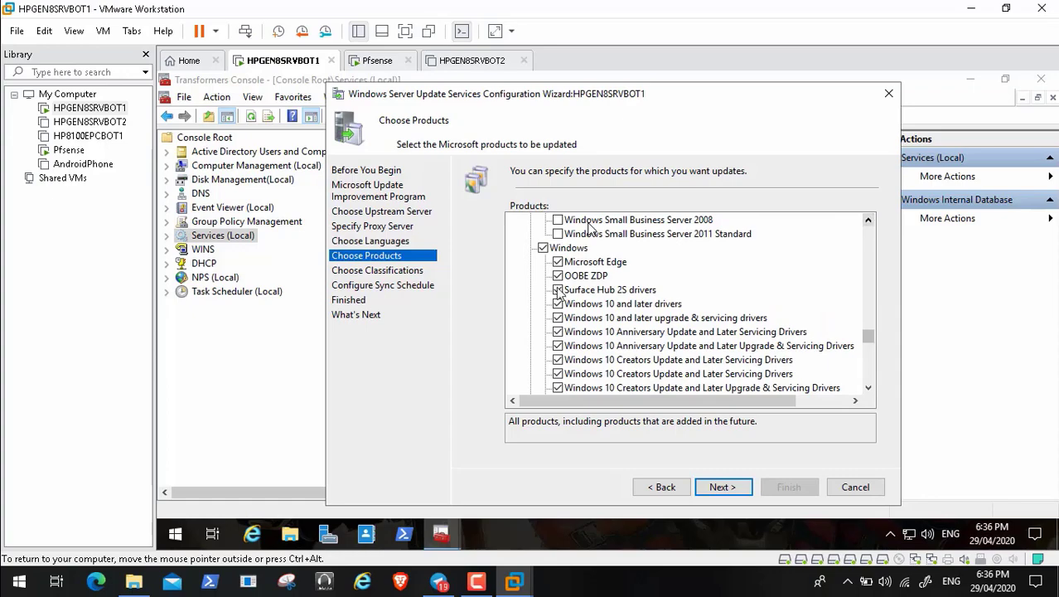
{"action": "left_click", "coordinate": [543, 248]}
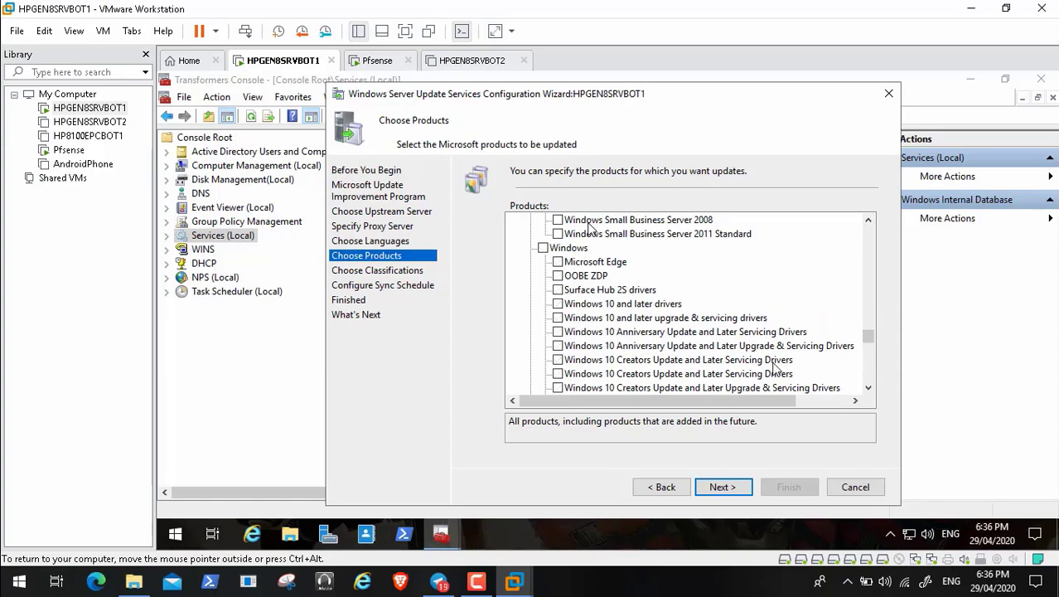
Step: Check Windows 10 and later drivers and Windows Defender in the product list
{"action": "left_click", "coordinate": [557, 305]}
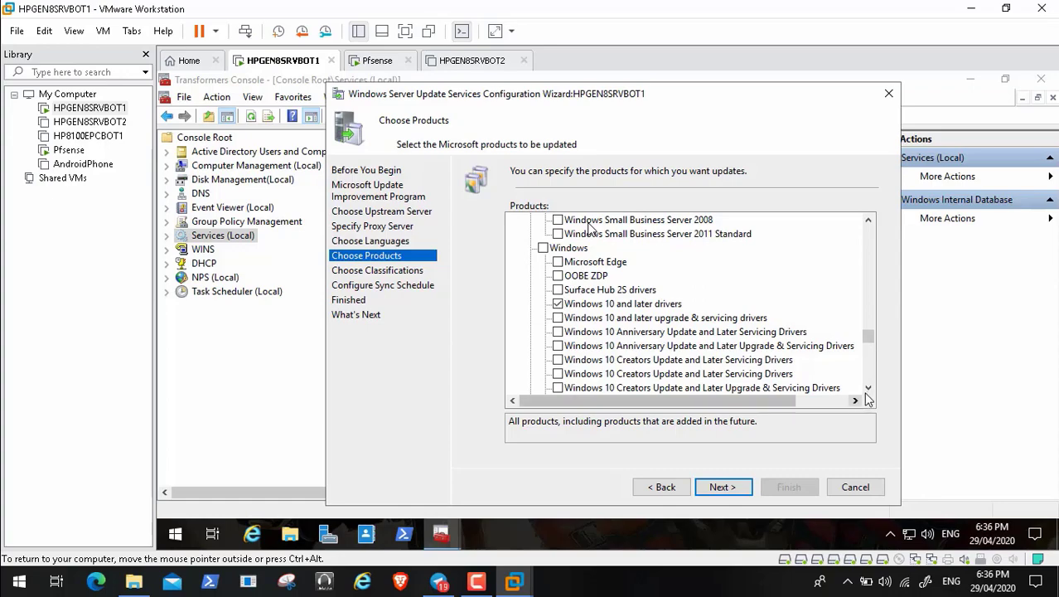
{"action": "left_click_drag", "start_coordinate": [869, 388], "coordinate": [868, 391]}
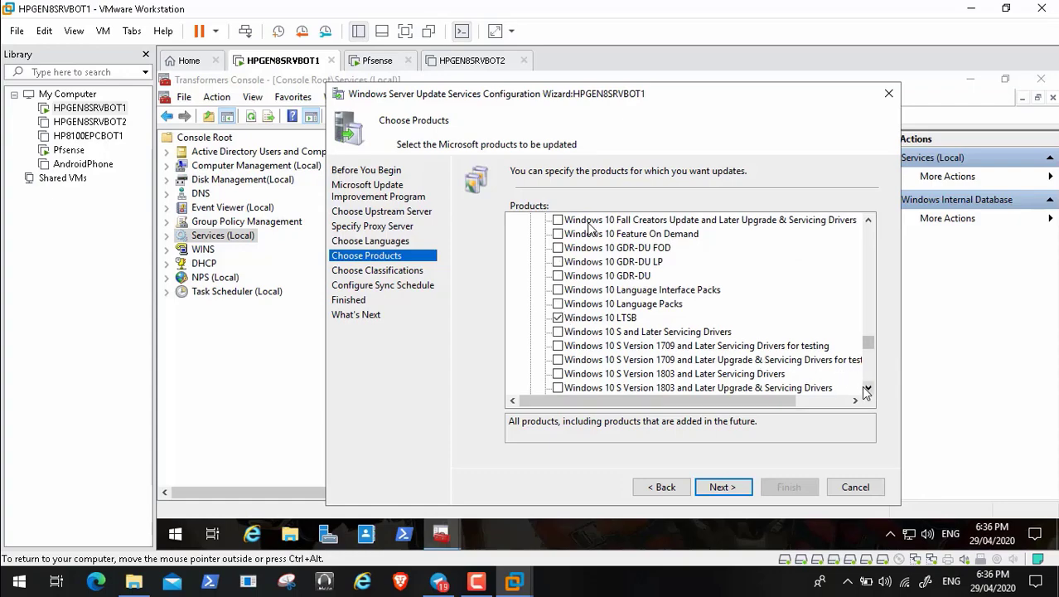
{"action": "left_click_drag", "start_coordinate": [868, 391], "coordinate": [868, 391]}
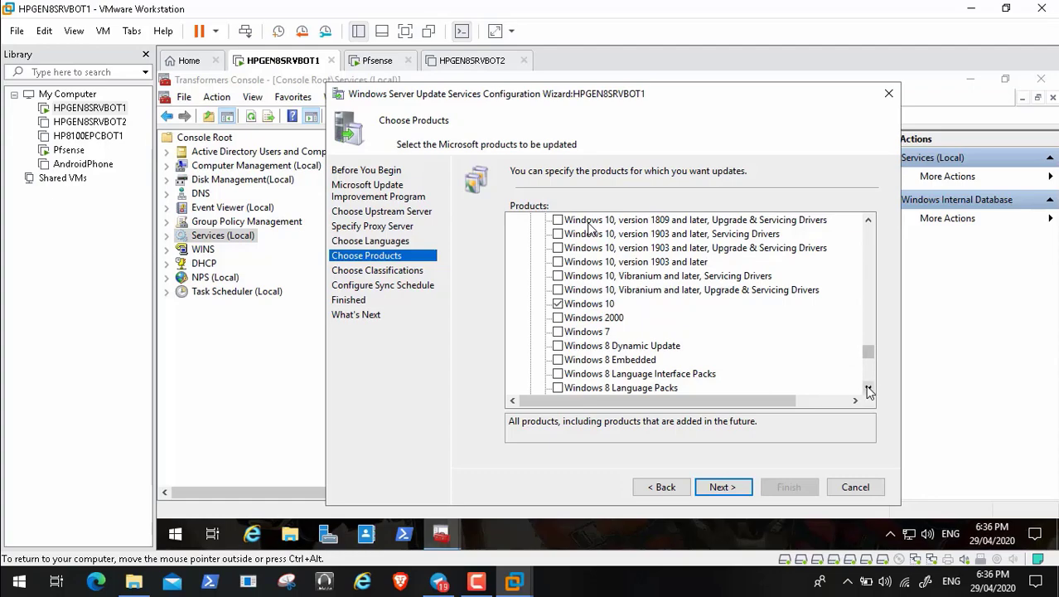
{"action": "left_click_drag", "start_coordinate": [868, 391], "coordinate": [869, 392]}
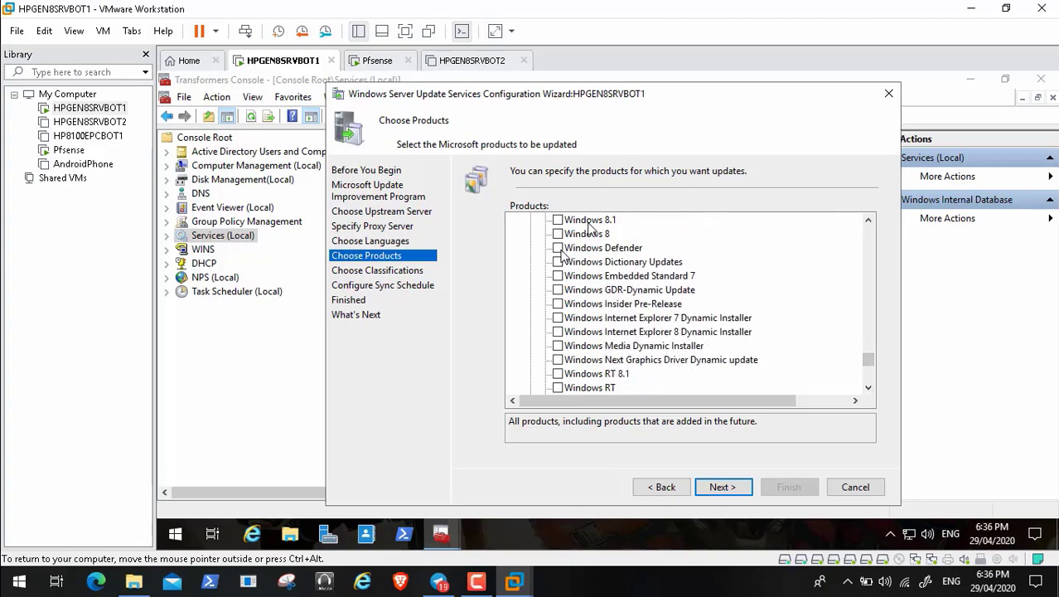
{"action": "left_click", "coordinate": [558, 248]}
Step: Check Windows Server 2019, then return to the top of the product list
{"action": "left_click", "coordinate": [868, 388]}
{"action": "left_click_drag", "start_coordinate": [868, 390], "coordinate": [869, 389]}
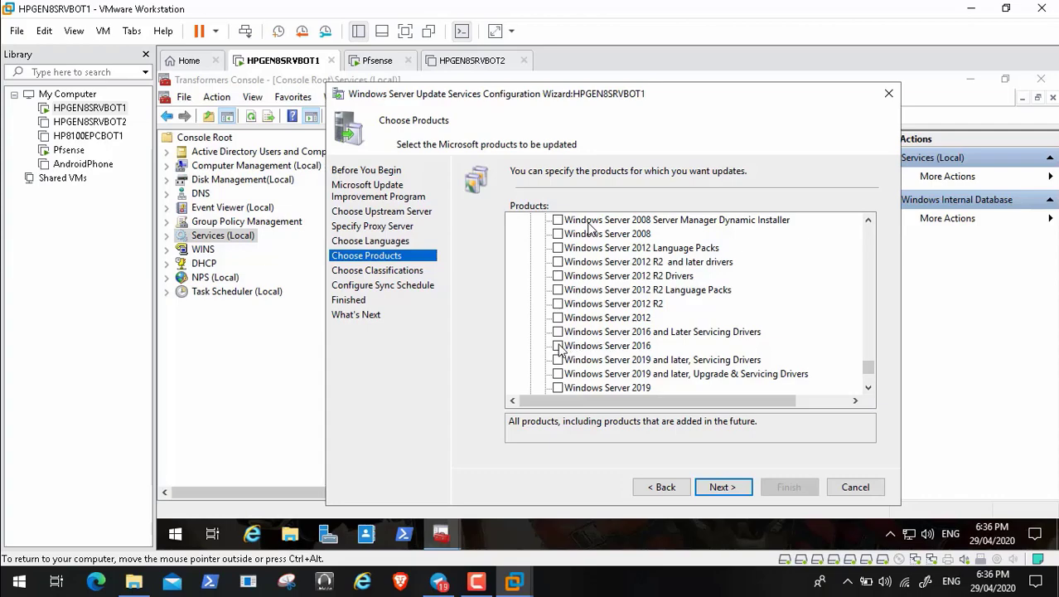
{"action": "left_click", "coordinate": [868, 390]}
{"action": "left_click", "coordinate": [869, 390]}
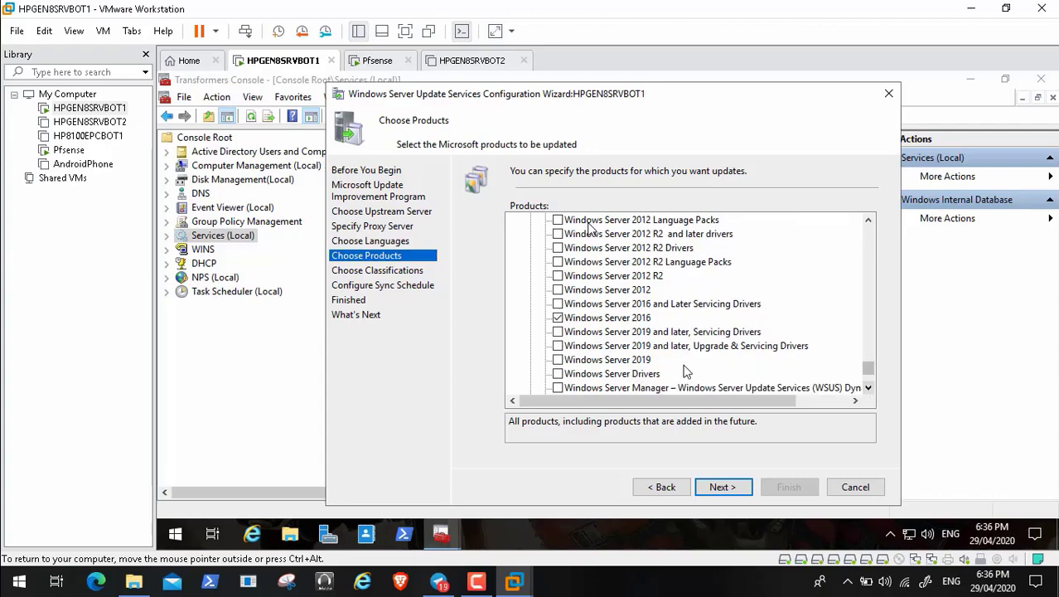
{"action": "left_click", "coordinate": [558, 359]}
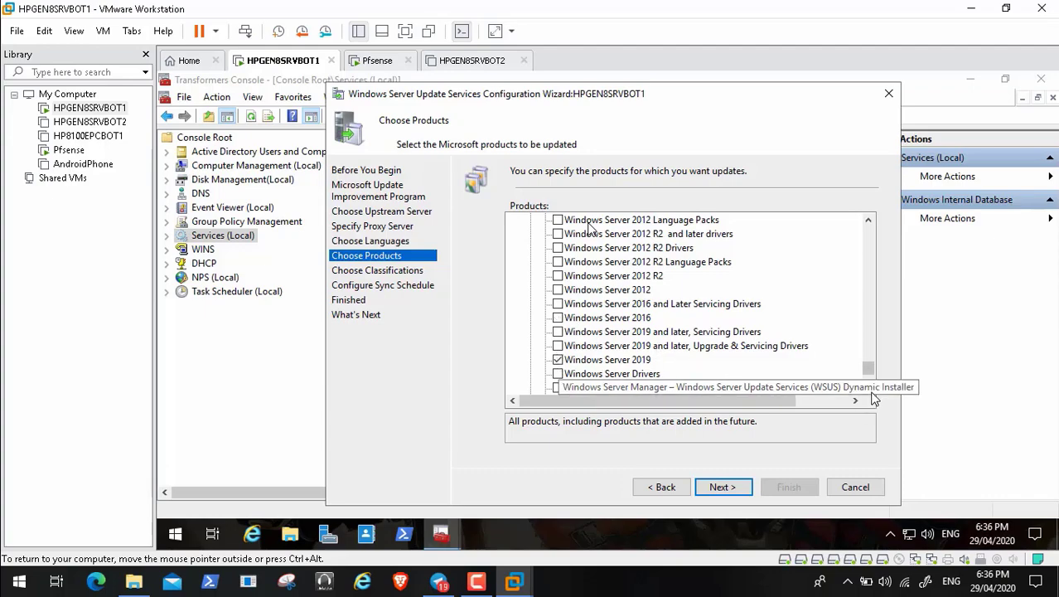
{"action": "left_click", "coordinate": [870, 392]}
{"action": "left_click", "coordinate": [871, 392]}
{"action": "left_click", "coordinate": [871, 392]}
{"action": "left_click", "coordinate": [870, 392]}
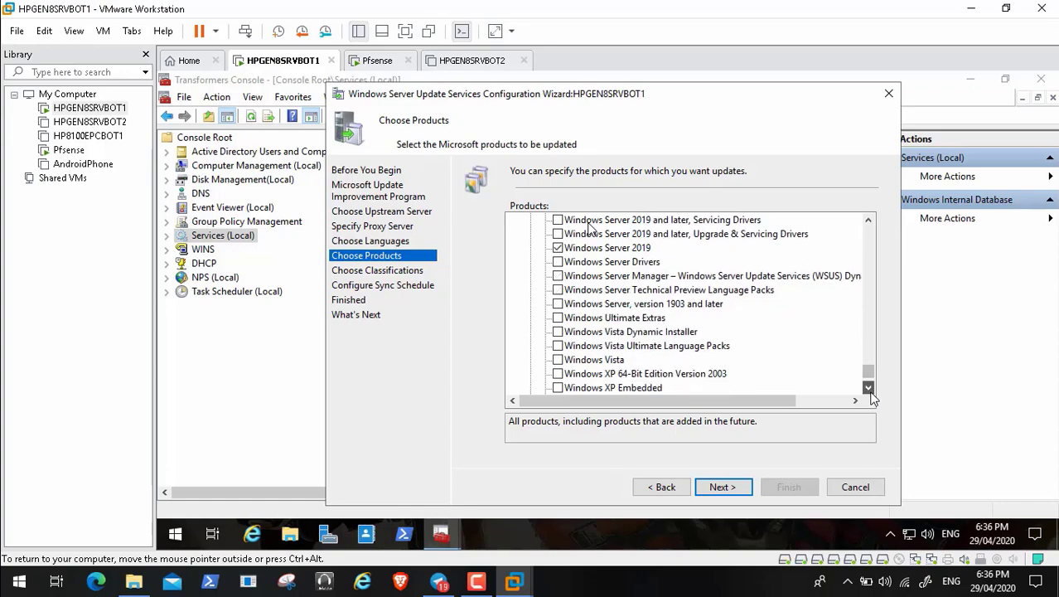
{"action": "left_click", "coordinate": [868, 387]}
{"action": "left_click", "coordinate": [868, 387]}
{"action": "left_click", "coordinate": [868, 387]}
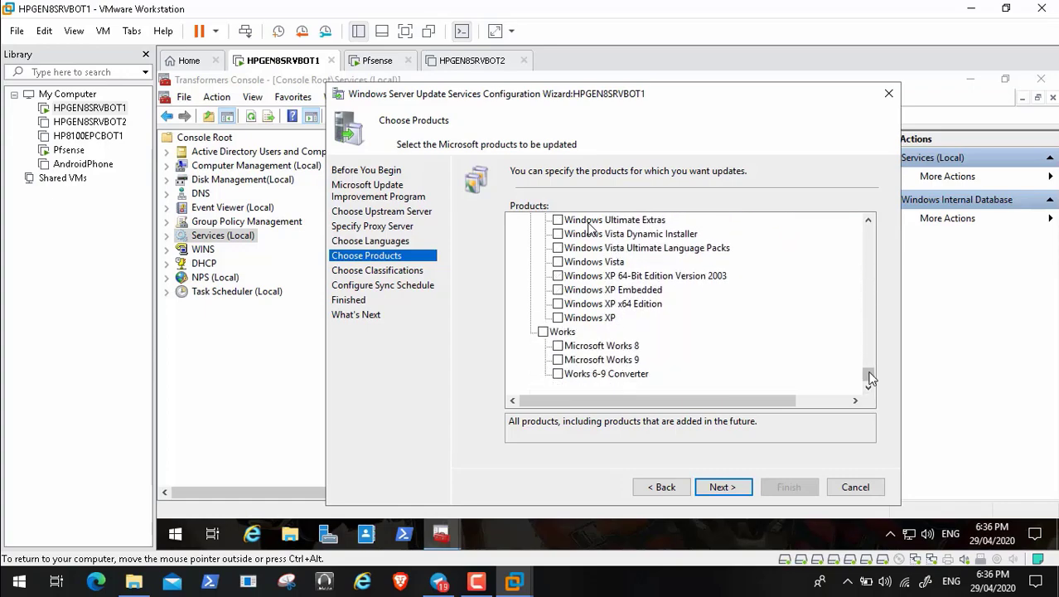
{"action": "left_click_drag", "start_coordinate": [871, 379], "coordinate": [862, 286]}
{"action": "key", "text": "Home"}
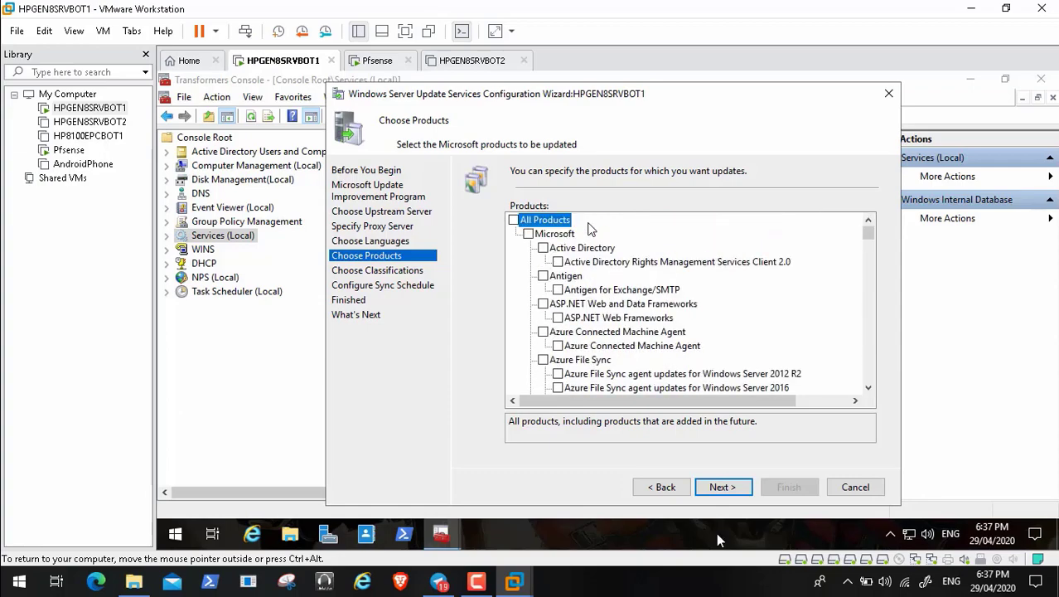
Step: Keep only Critical, Definition and Security Updates classifications, leaving Upgrades unchecked
{"action": "left_click", "coordinate": [722, 487]}
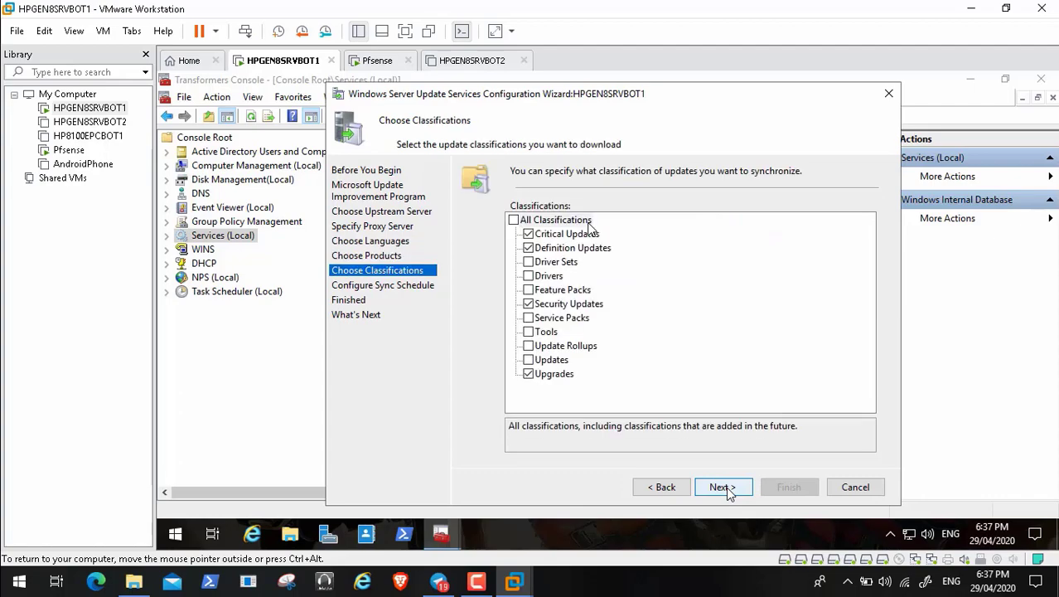
{"action": "mouse_move", "coordinate": [16, 571]}
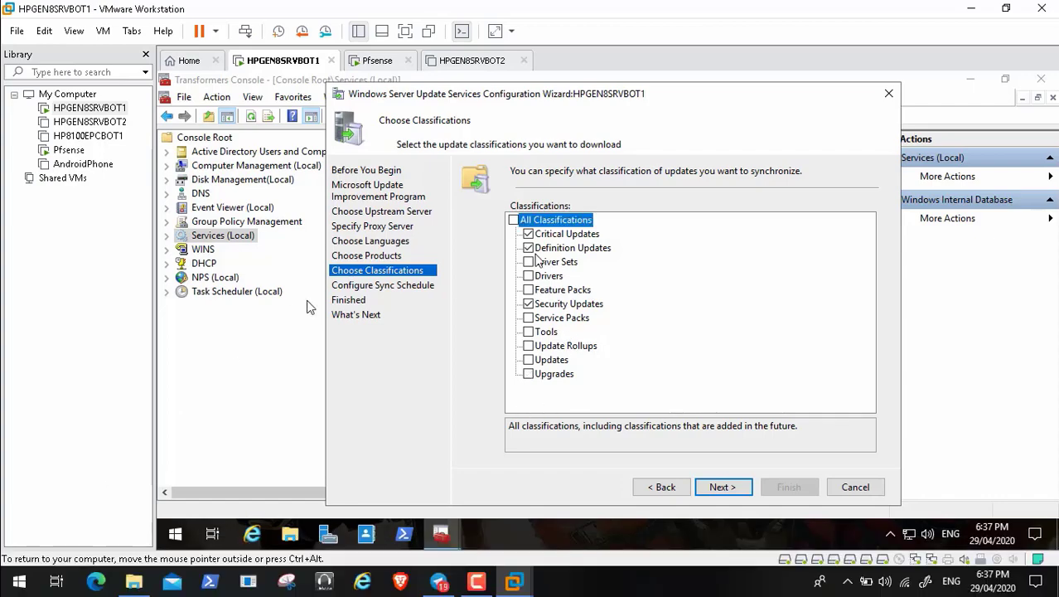
{"action": "left_click", "coordinate": [527, 374]}
{"action": "left_click", "coordinate": [528, 374]}
{"action": "left_click", "coordinate": [719, 488]}
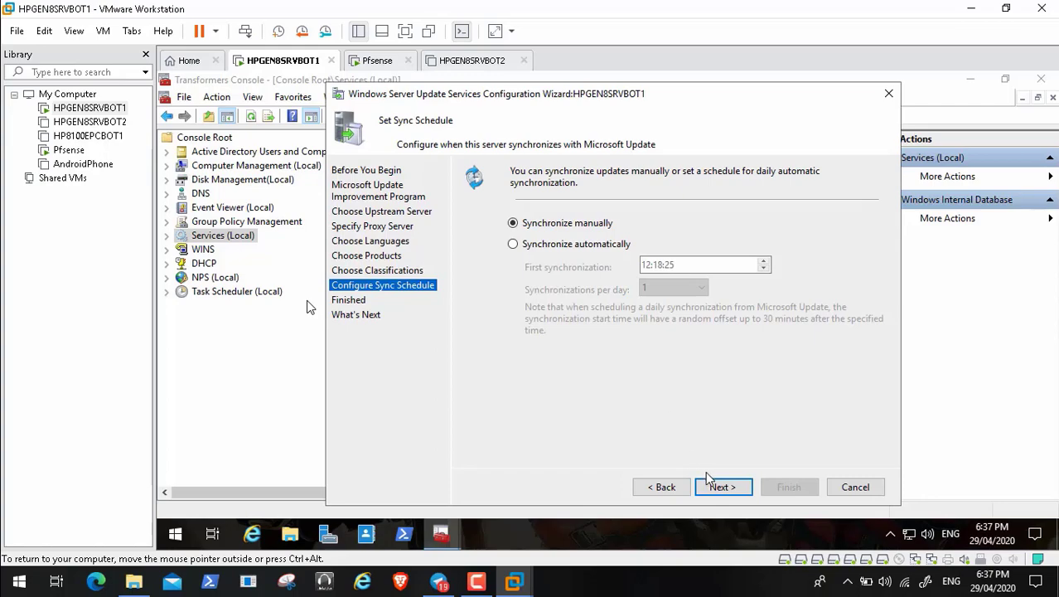
Step: Leave Synchronize manually selected on Set Sync Schedule and advance the WSUS wizard to Finished
{"action": "left_click", "coordinate": [722, 489]}
{"action": "mouse_move", "coordinate": [303, 554]}
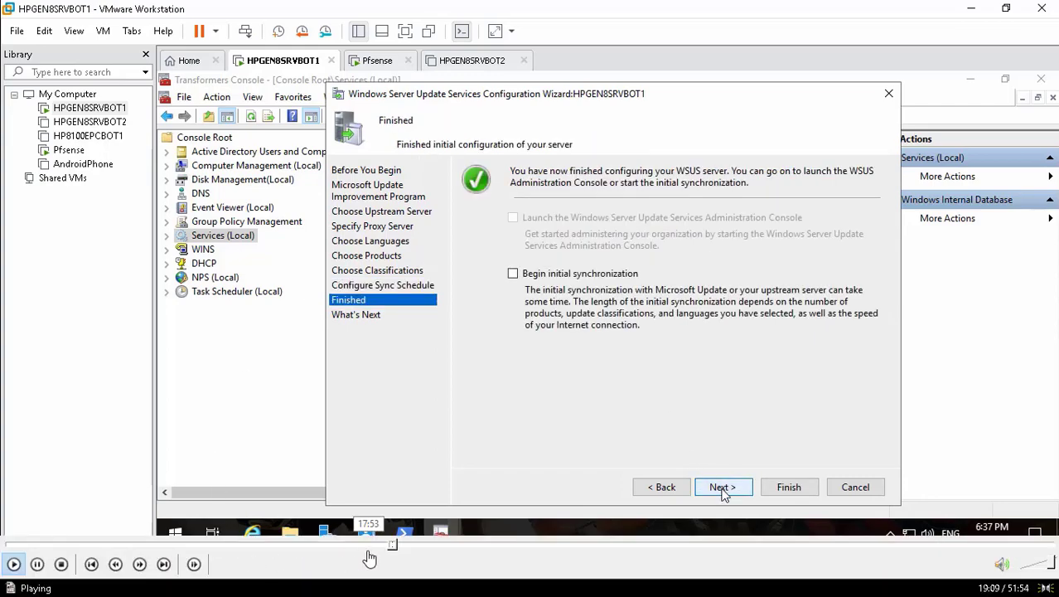
{"action": "left_click", "coordinate": [394, 549]}
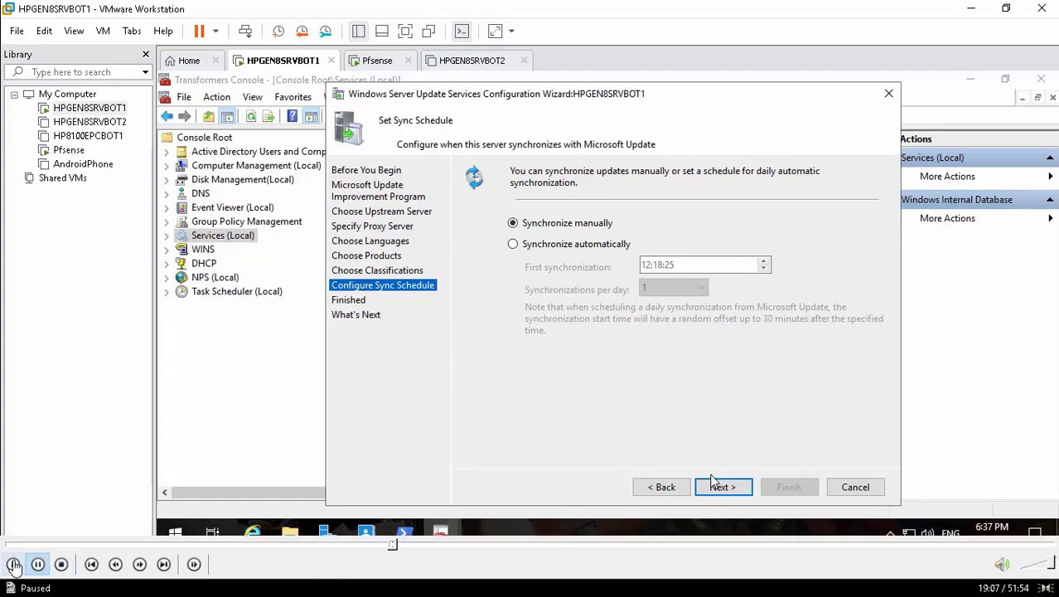
{"action": "left_click", "coordinate": [14, 564]}
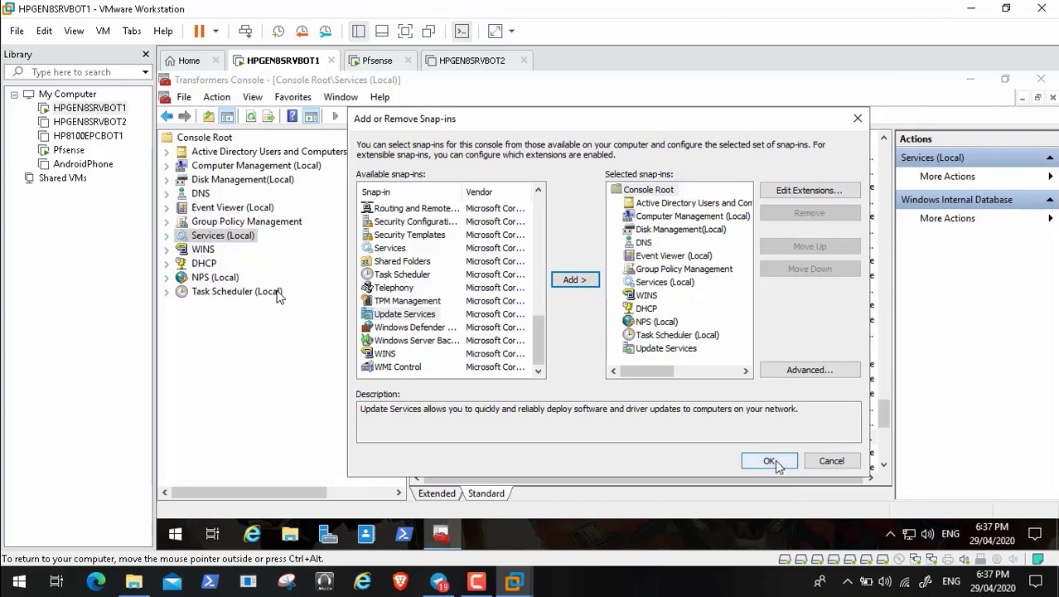
Step: Confirm the snap-in list with Update Services added to the console
{"action": "left_click", "coordinate": [776, 463]}
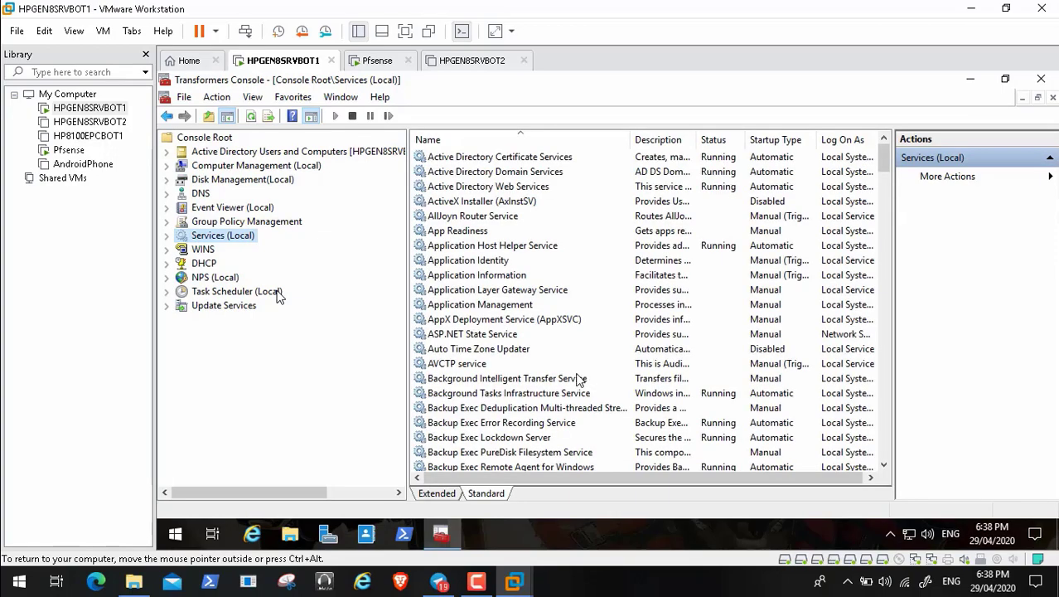
Step: Show the Update Services overview and expand HPGEN8SRVBOT1 > Computers > All Computers in the tree
{"action": "left_click", "coordinate": [207, 309]}
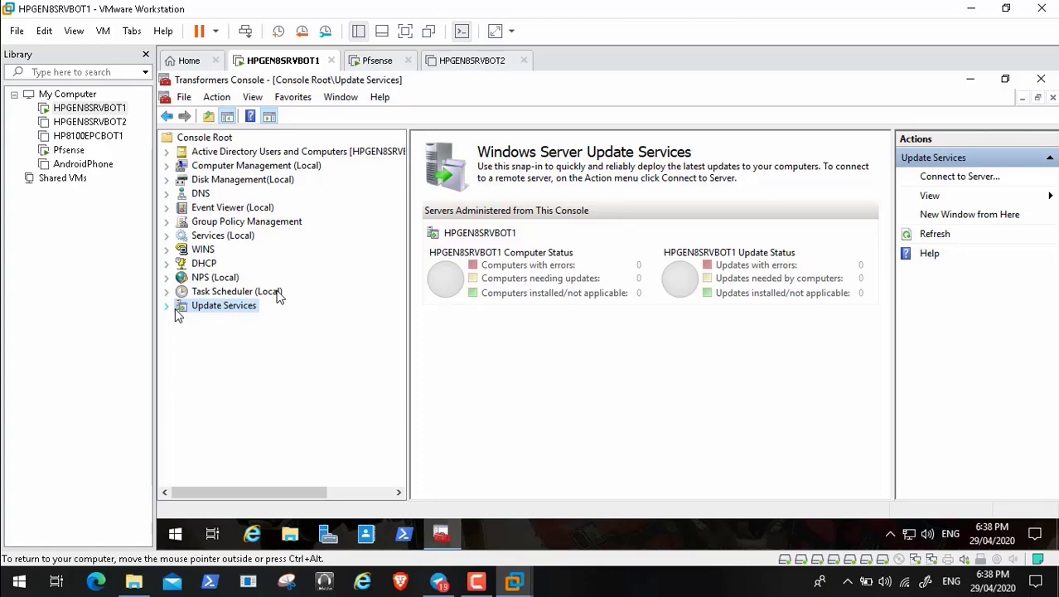
{"action": "left_click", "coordinate": [168, 306]}
{"action": "left_click", "coordinate": [183, 320]}
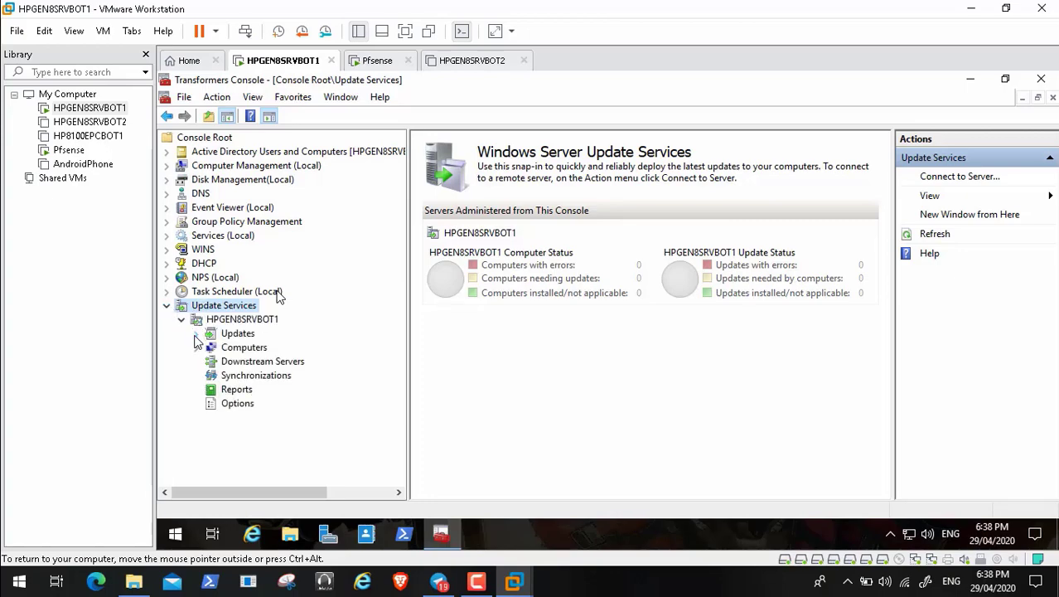
{"action": "left_click", "coordinate": [197, 348]}
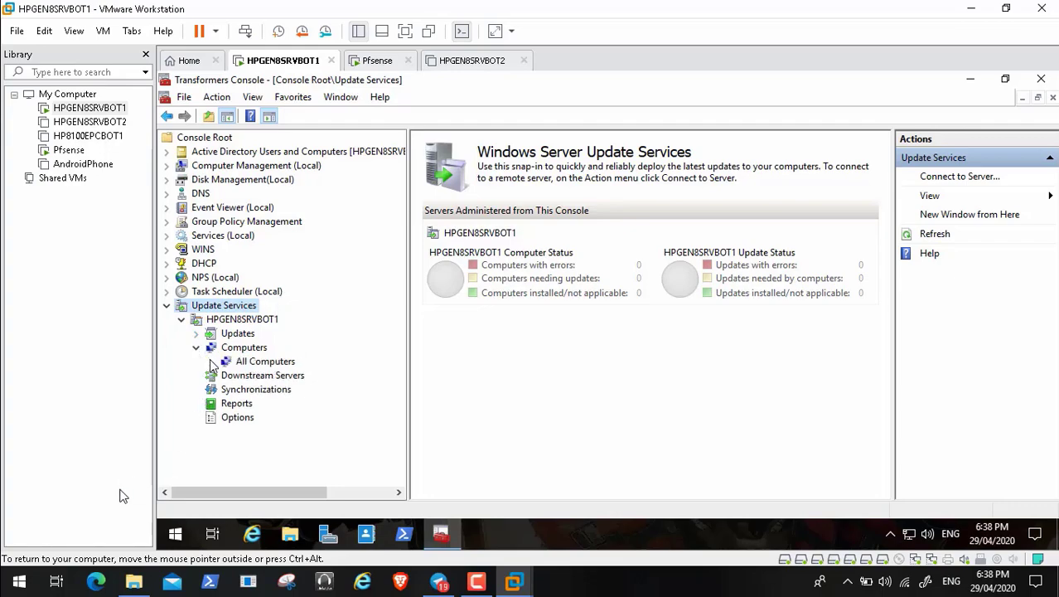
{"action": "left_click", "coordinate": [211, 362]}
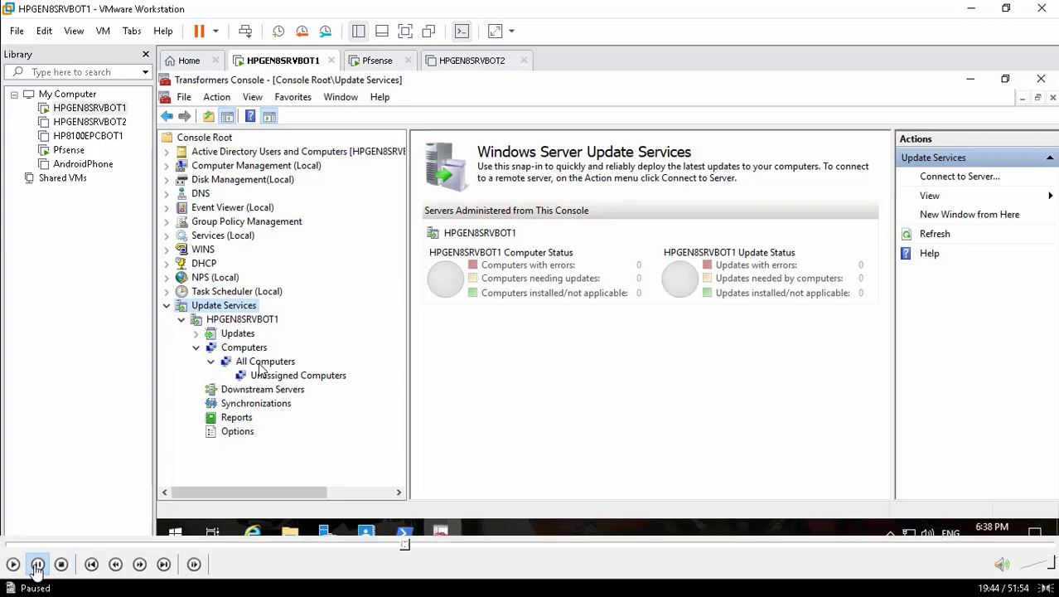
Step: Check Synchronizations without running a sync, then display the All Computers group
{"action": "left_click", "coordinate": [14, 564]}
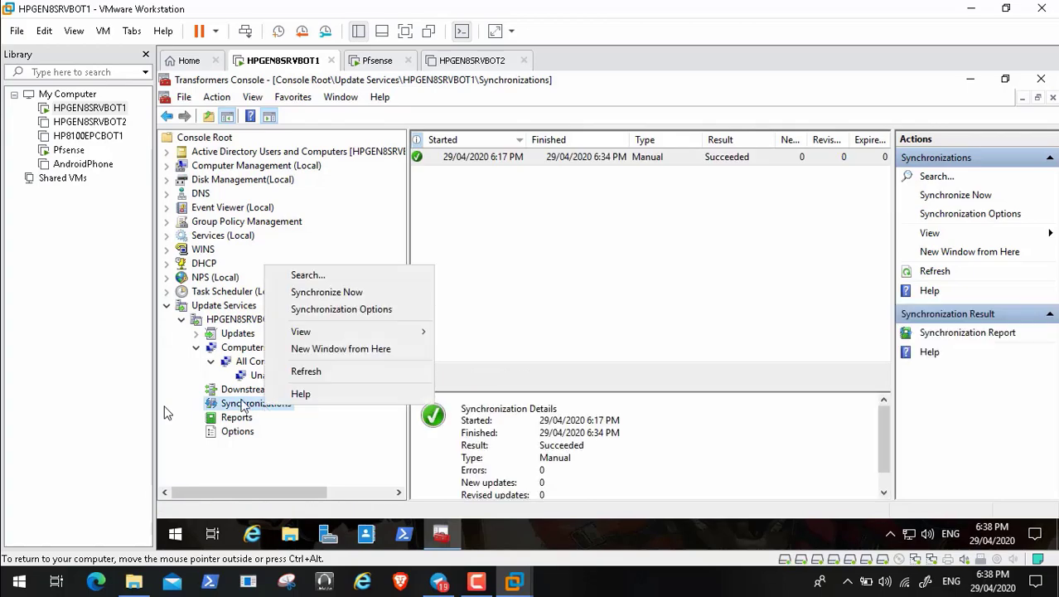
{"action": "left_click", "coordinate": [199, 383]}
{"action": "left_click", "coordinate": [261, 363]}
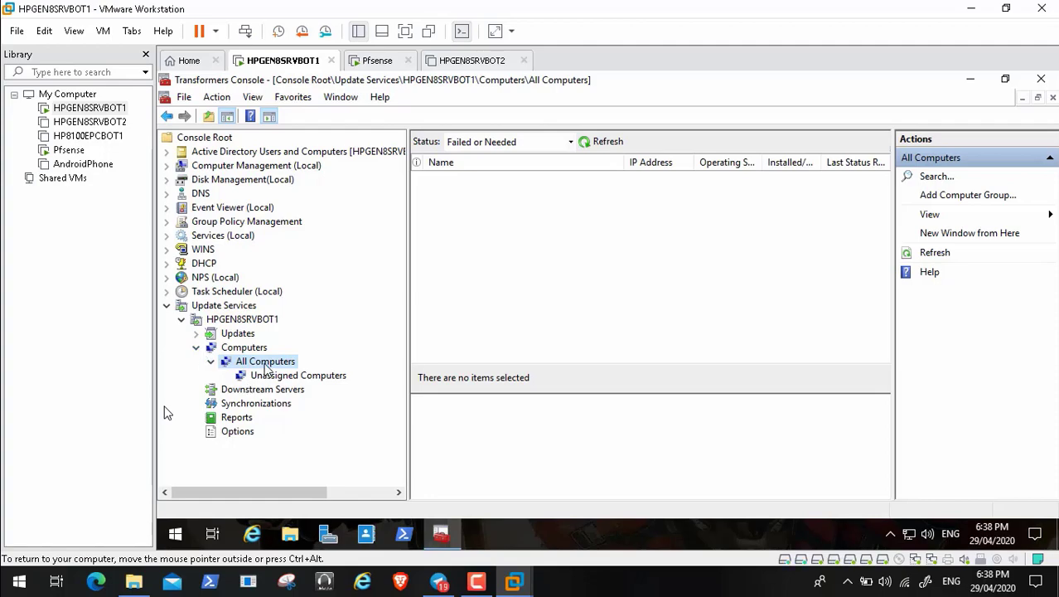
Step: Add the computer groups SrvBots, Robots and Compbots under All Computers
{"action": "right_click", "coordinate": [264, 365]}
{"action": "left_click", "coordinate": [309, 390]}
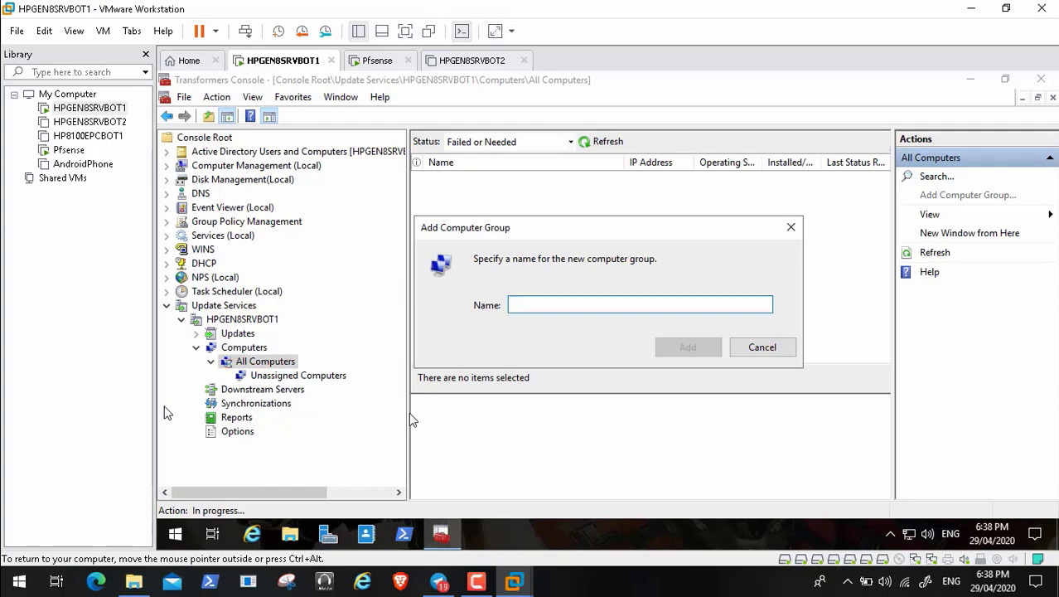
{"action": "type", "text": "Srv"}
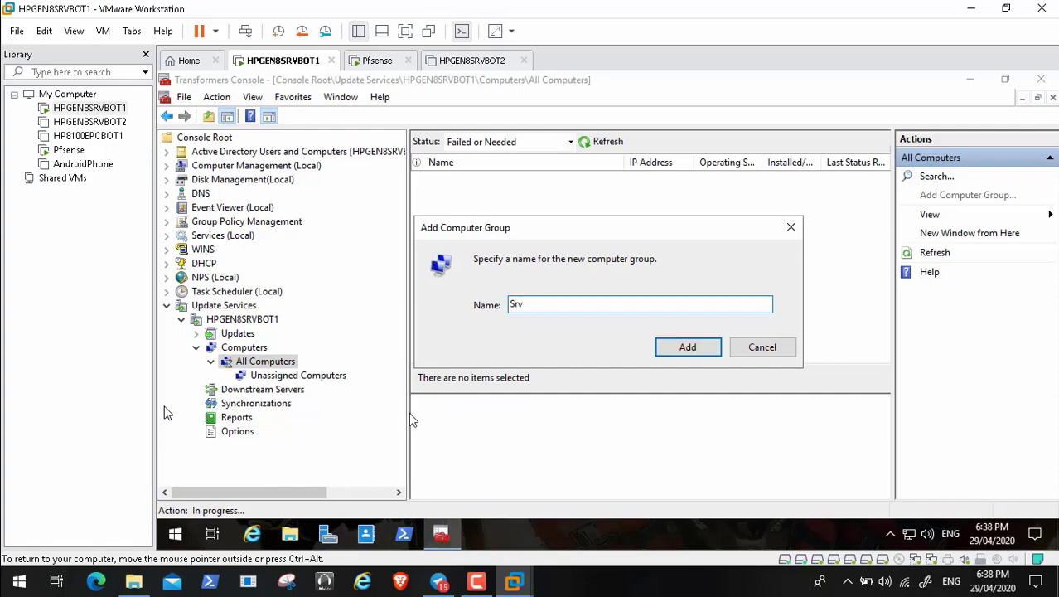
{"action": "type", "text": "Bots"}
{"action": "left_click", "coordinate": [665, 351]}
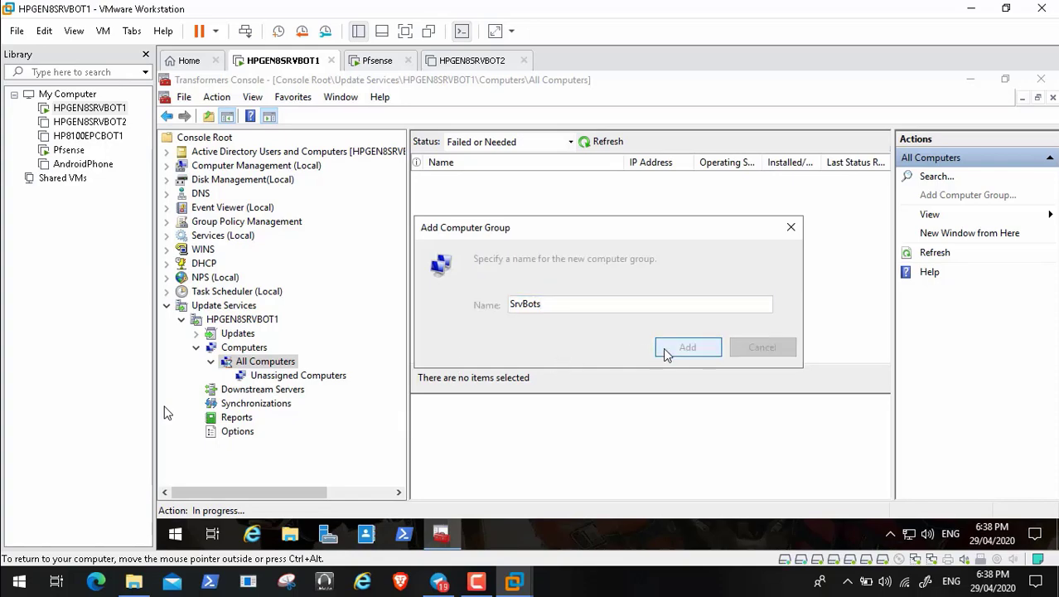
{"action": "right_click", "coordinate": [267, 367]}
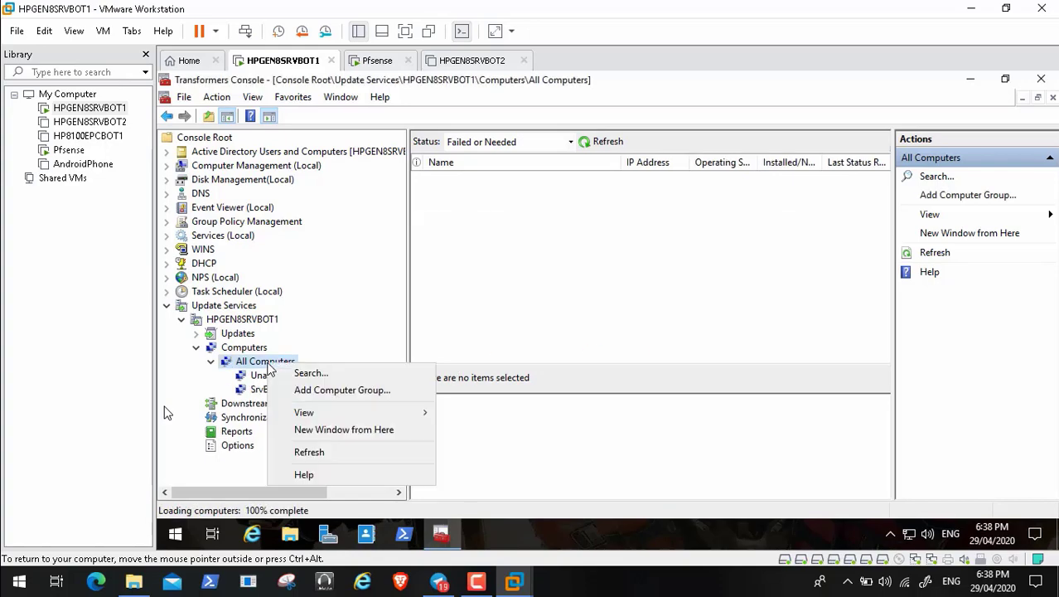
{"action": "left_click", "coordinate": [311, 391]}
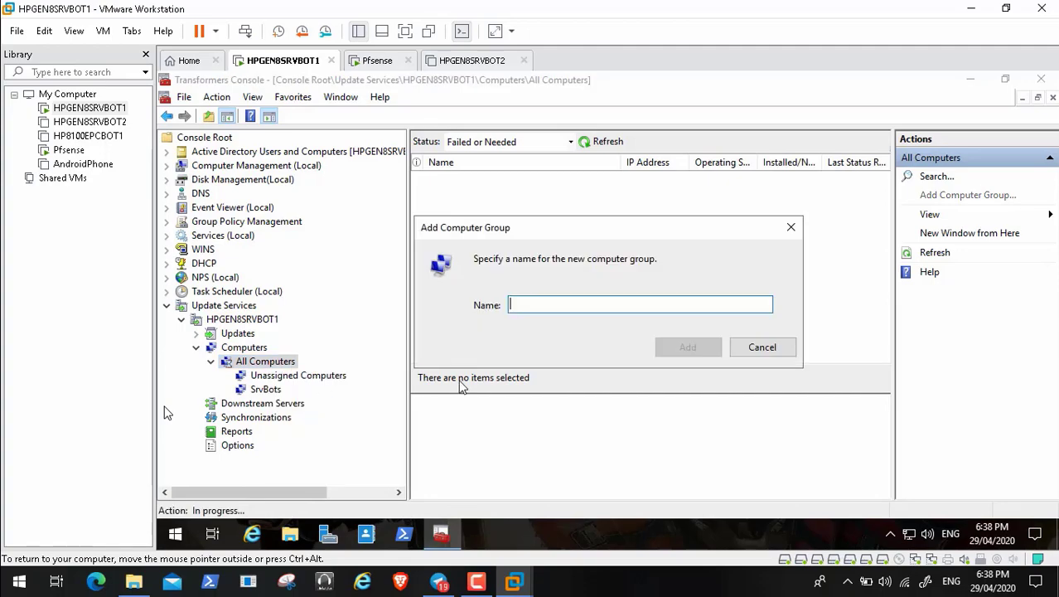
{"action": "type", "text": "Robots"}
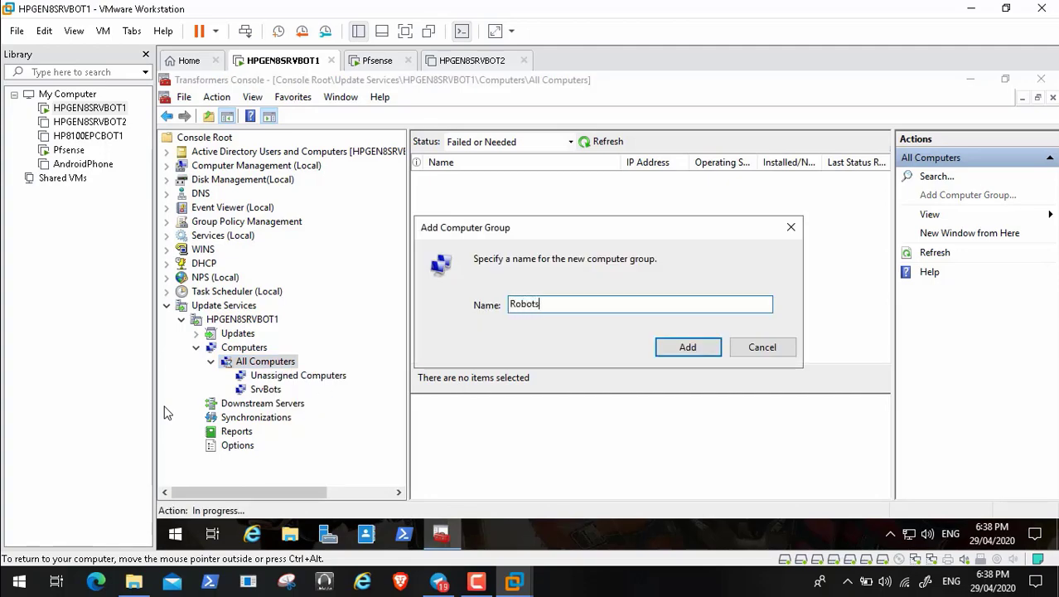
{"action": "key", "text": "Return"}
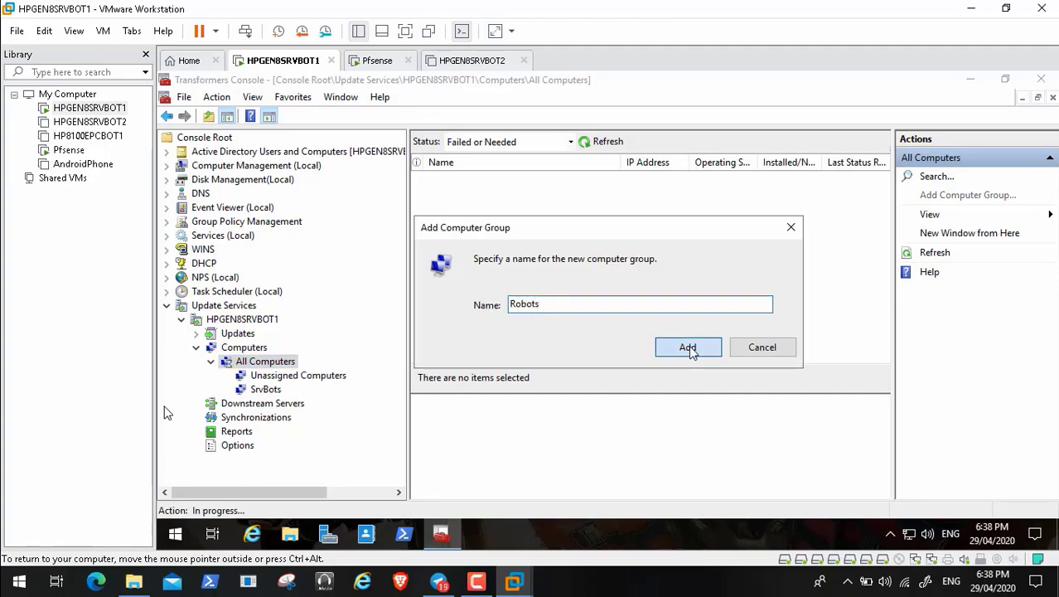
{"action": "right_click", "coordinate": [282, 369]}
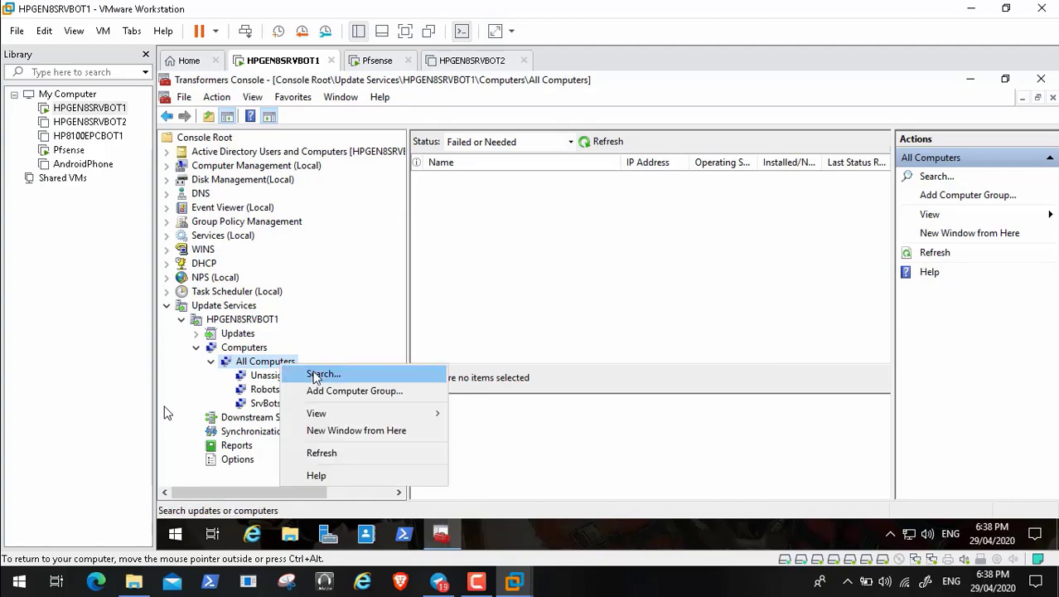
{"action": "left_click", "coordinate": [326, 391]}
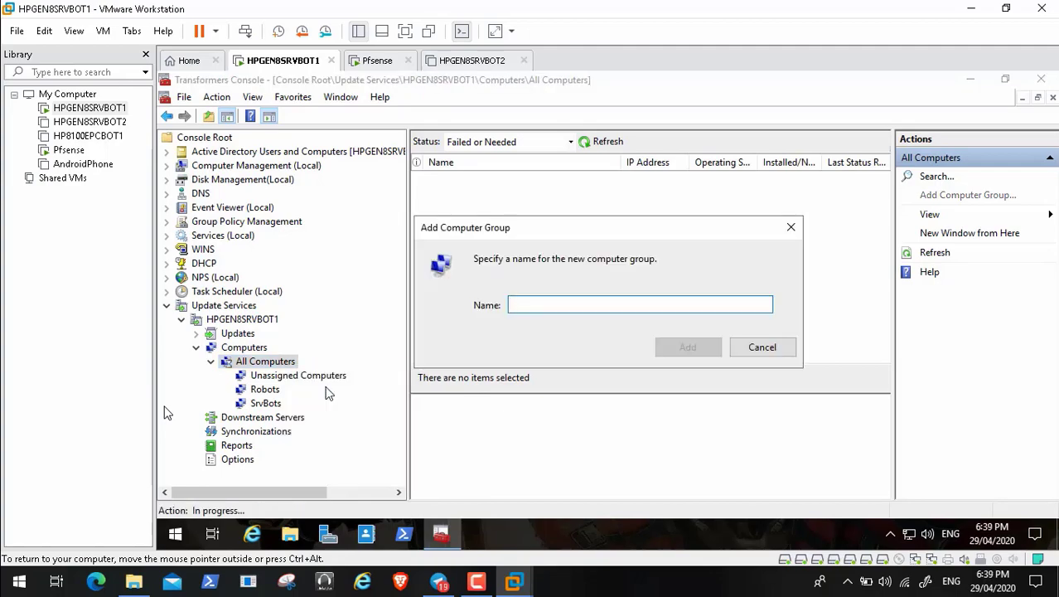
{"action": "type", "text": "Comp"}
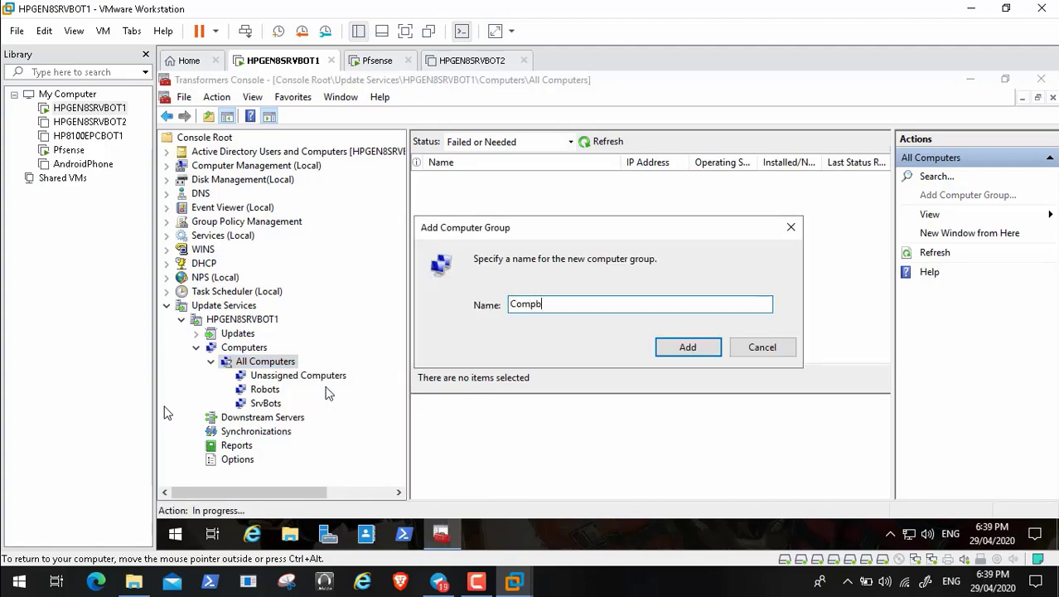
{"action": "type", "text": "bots"}
{"action": "left_click", "coordinate": [703, 355]}
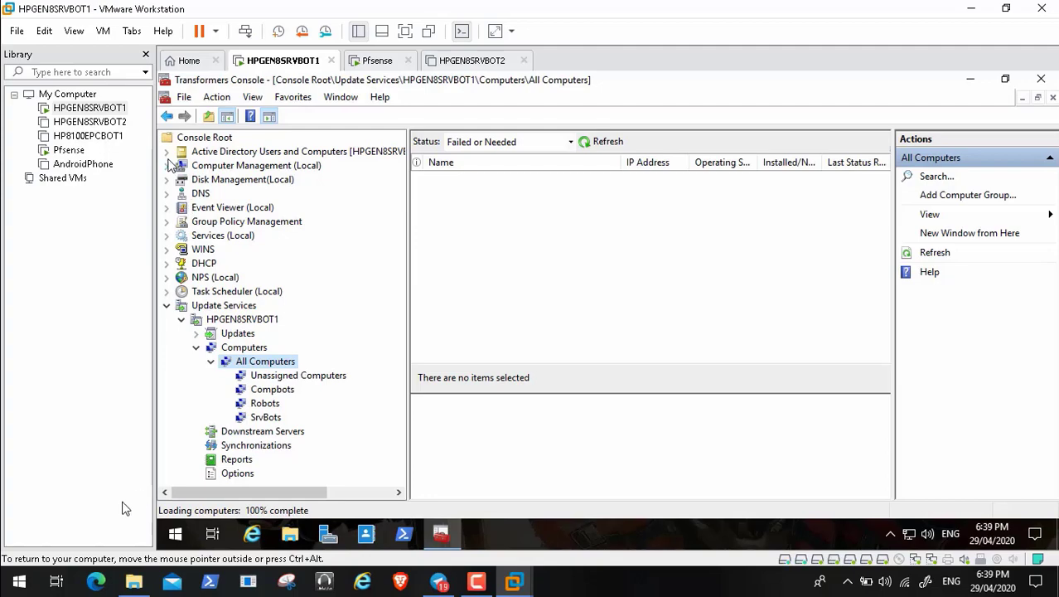
Step: Review the Cybertron OUs against the Compbots, Robots and SrvBots WSUS groups
{"action": "mouse_move", "coordinate": [27, 568]}
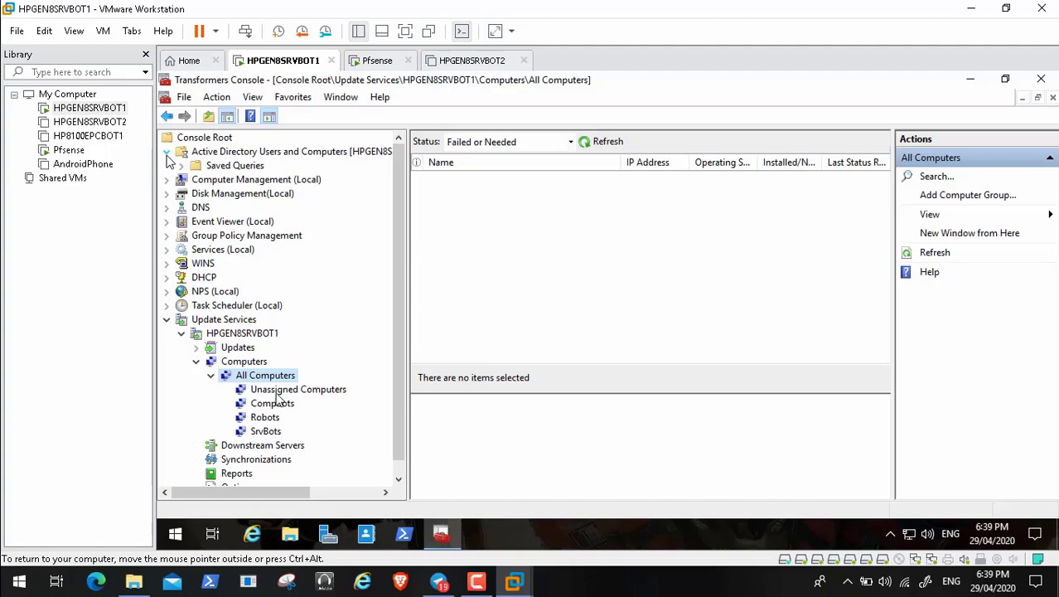
{"action": "mouse_move", "coordinate": [21, 578]}
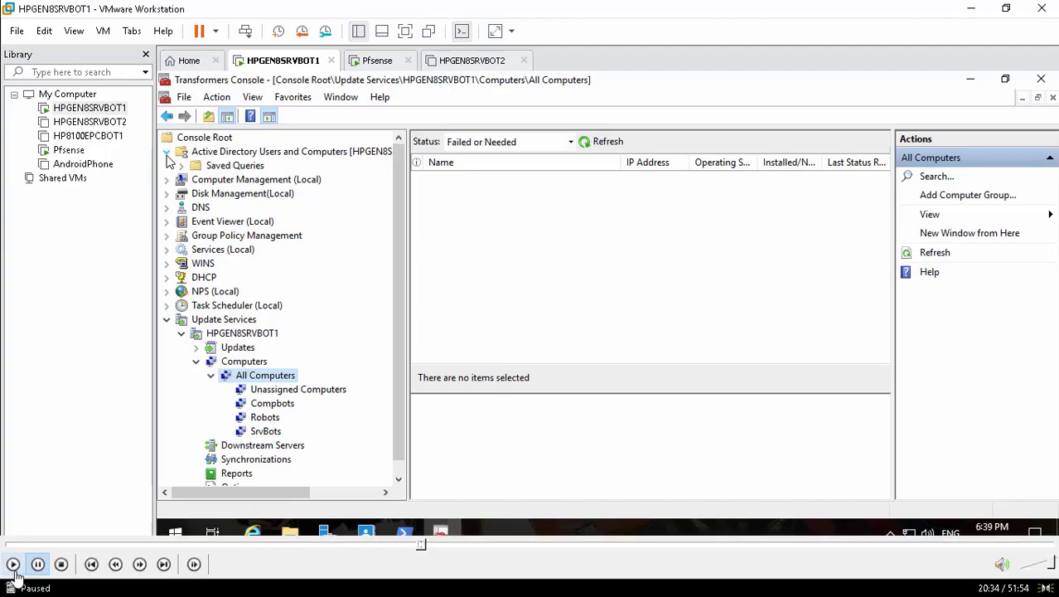
{"action": "left_click", "coordinate": [13, 563]}
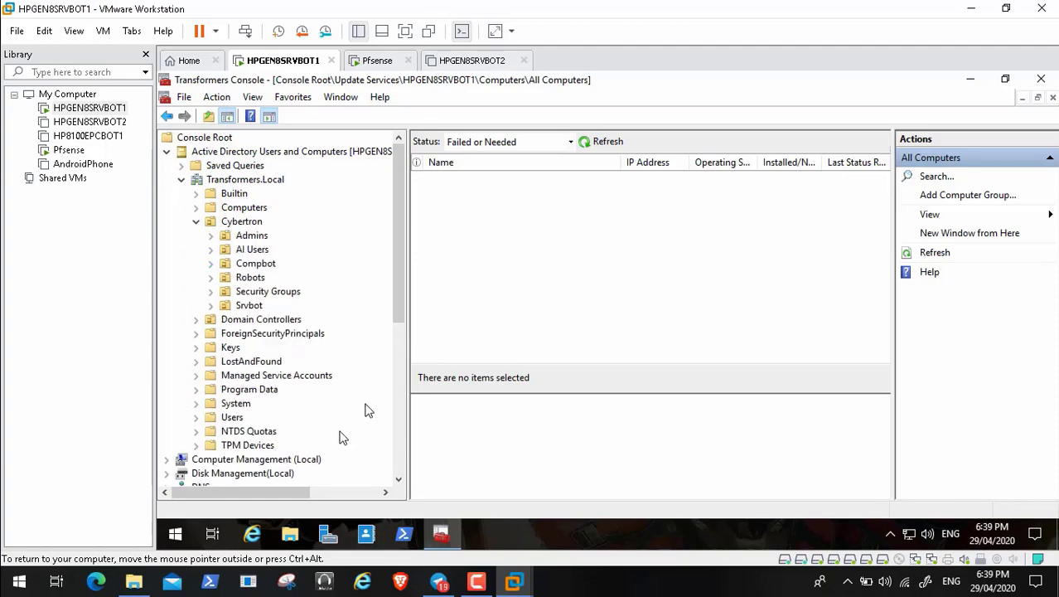
{"action": "left_click", "coordinate": [402, 460]}
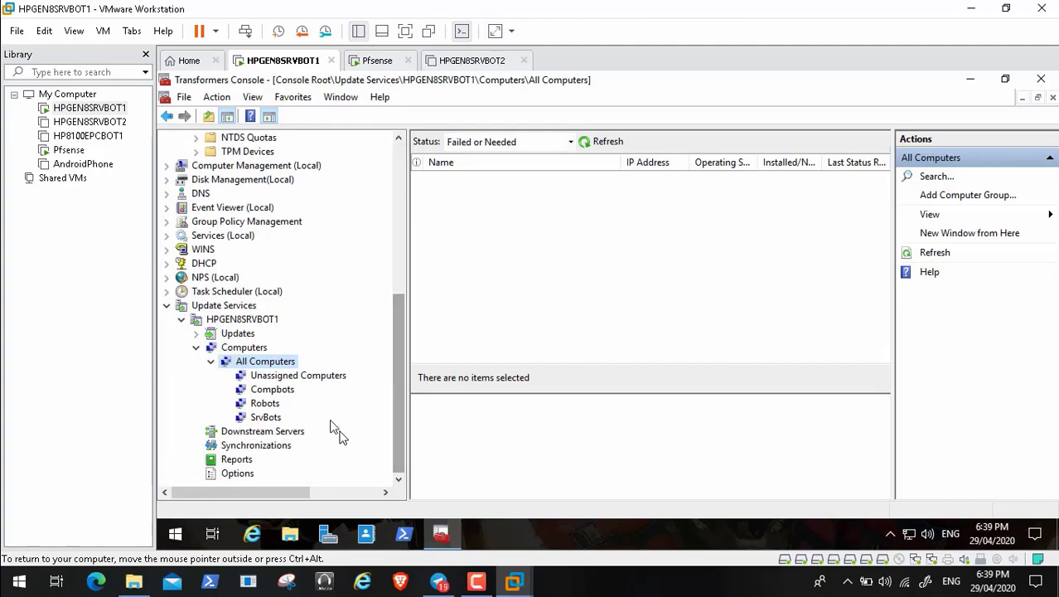
Step: Look through the Compbots, Robots and SrvBots computer groups
{"action": "left_click", "coordinate": [290, 395]}
{"action": "right_click", "coordinate": [290, 390]}
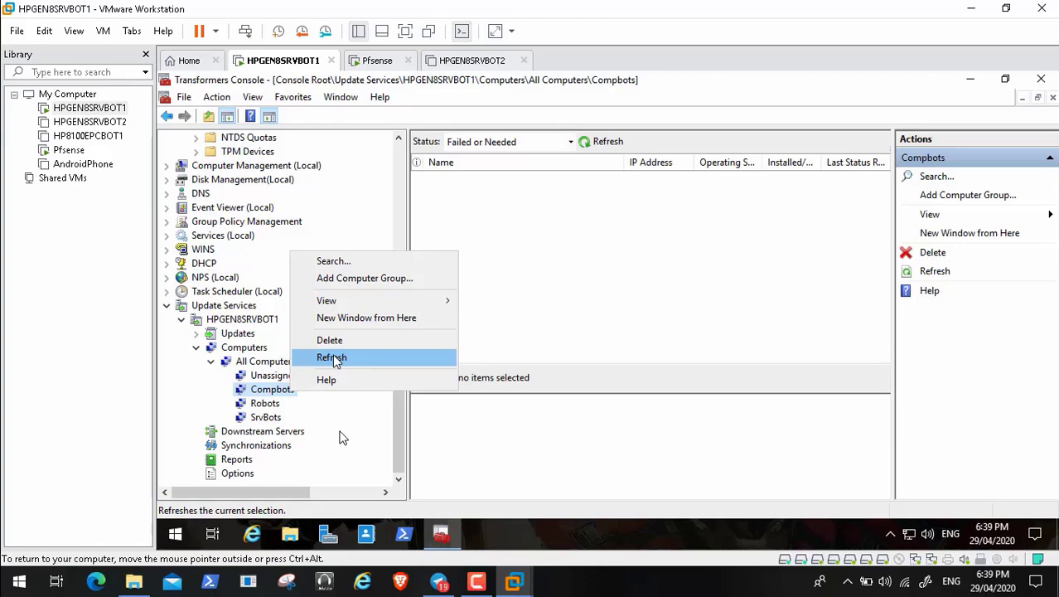
{"action": "left_click", "coordinate": [270, 406]}
{"action": "left_click", "coordinate": [270, 417]}
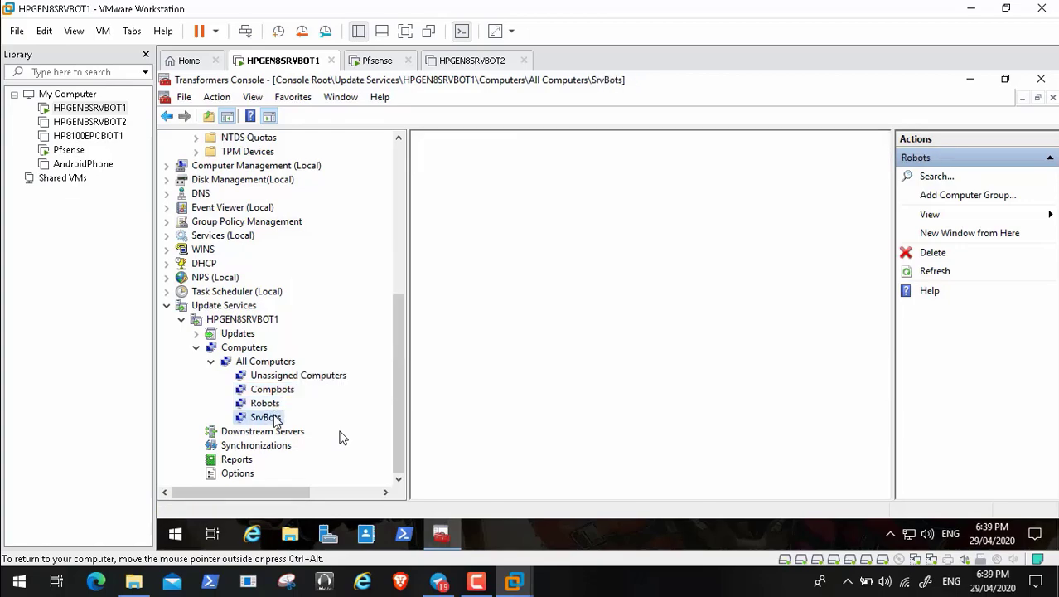
{"action": "left_click", "coordinate": [286, 391]}
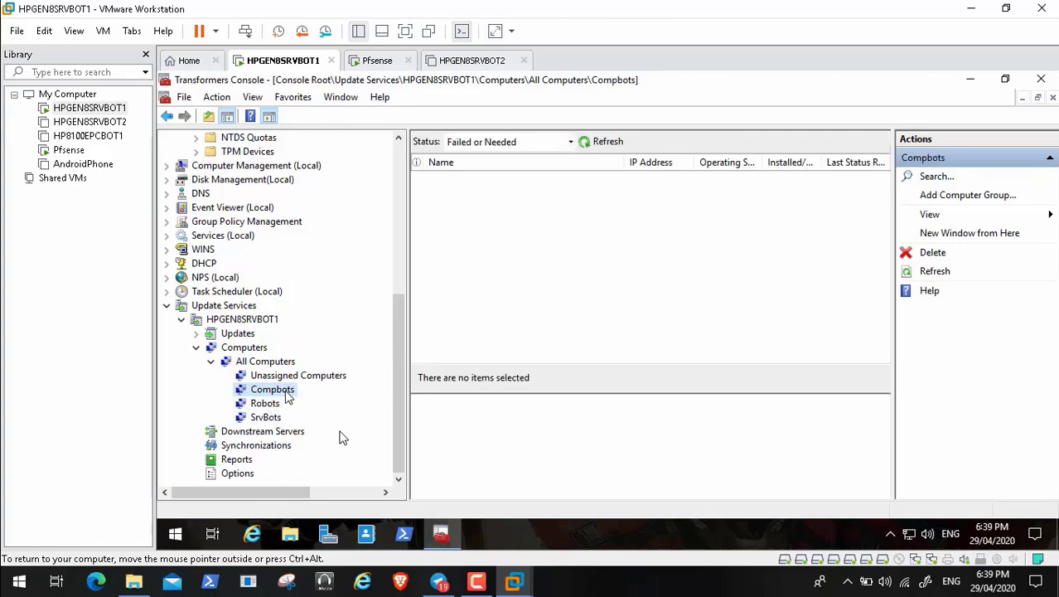
{"action": "left_click", "coordinate": [272, 405]}
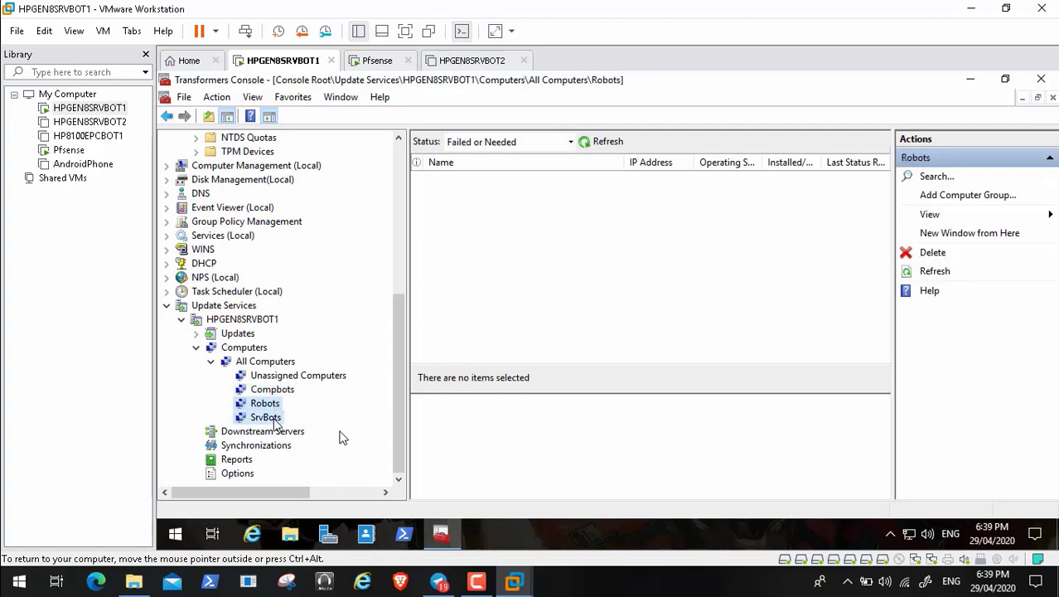
{"action": "left_click", "coordinate": [270, 417]}
Step: Add a computer group named Test under All Computers
{"action": "right_click", "coordinate": [277, 365]}
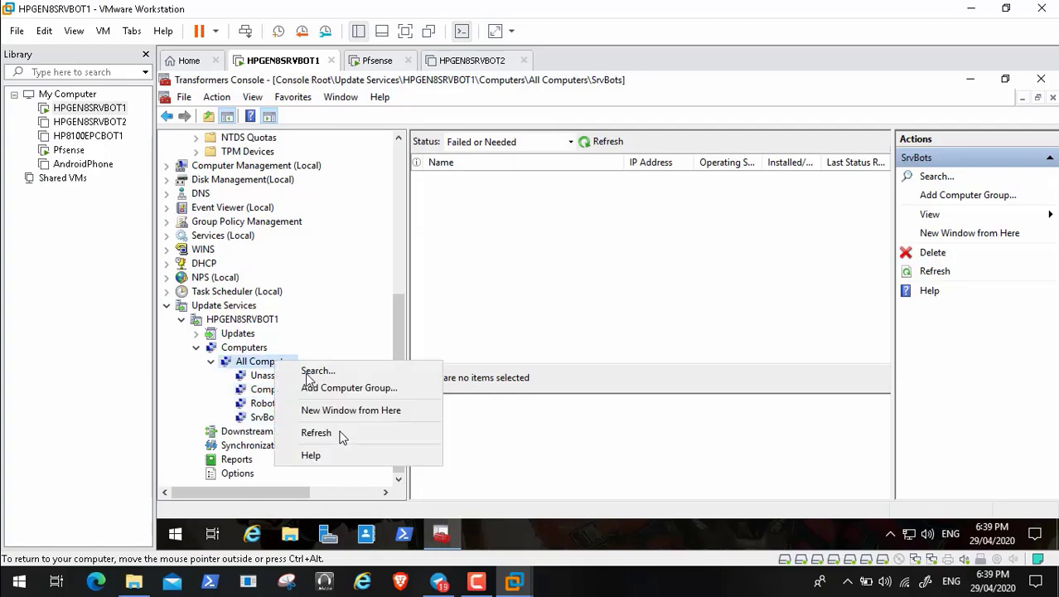
{"action": "left_click", "coordinate": [323, 392]}
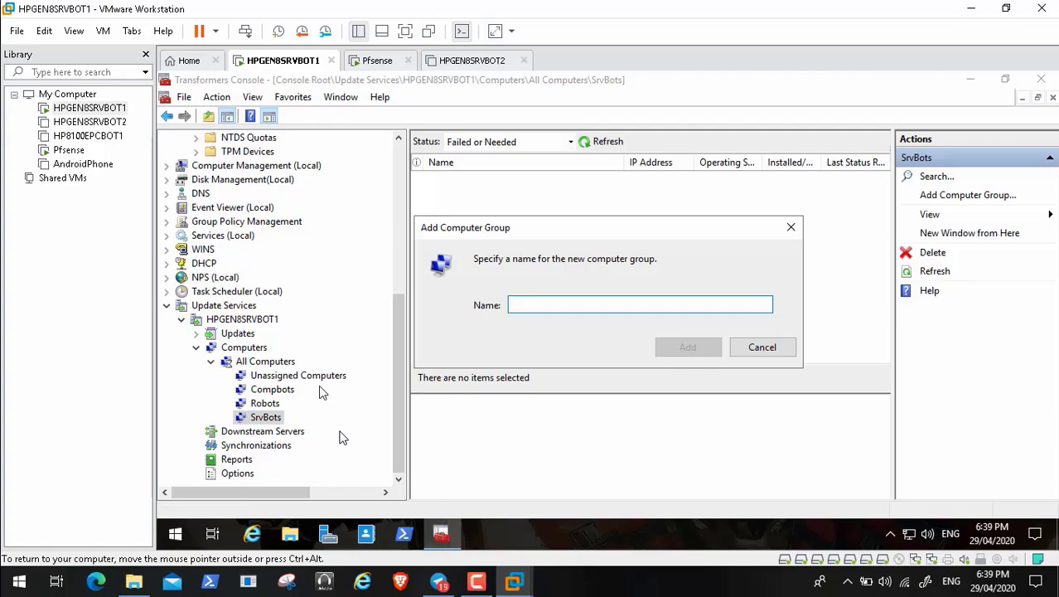
{"action": "type", "text": "Test"}
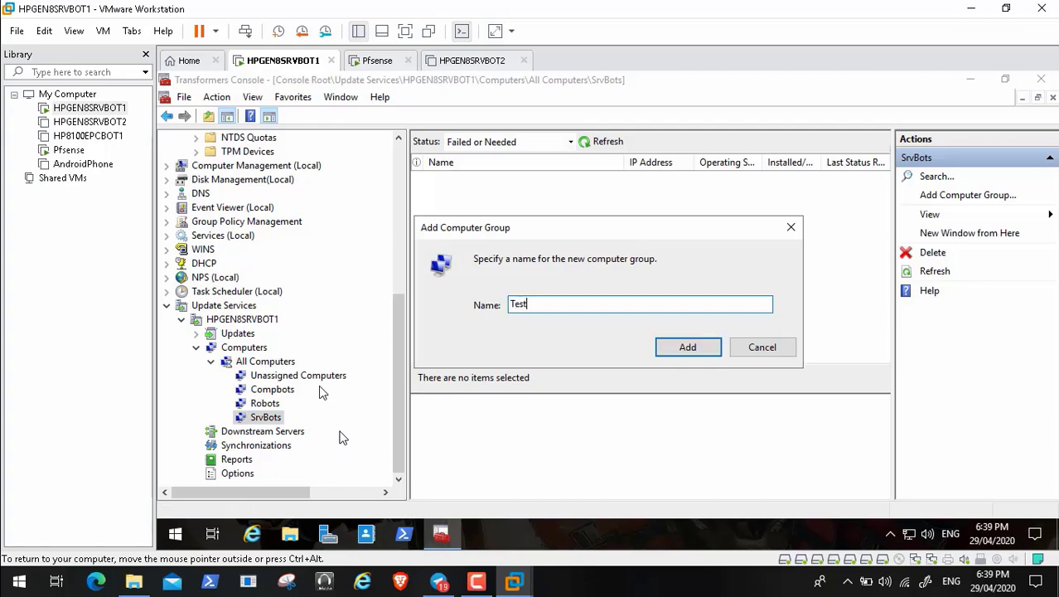
{"action": "left_click", "coordinate": [694, 351]}
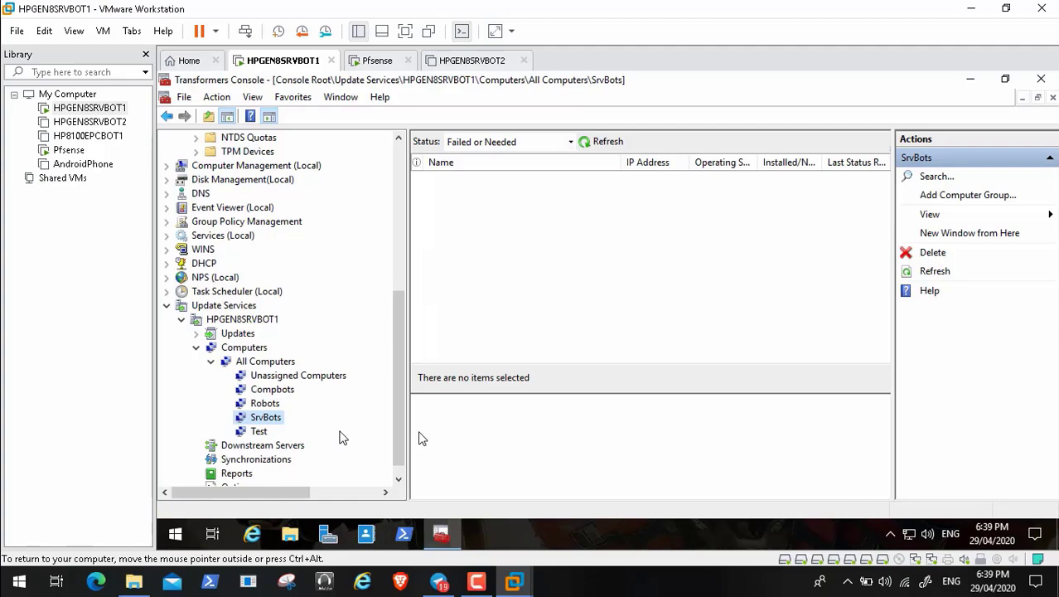
Step: Run Synchronize Now and view the HPGEN8SRVBOT1 overview showing the sync at 0%
{"action": "left_click", "coordinate": [272, 464]}
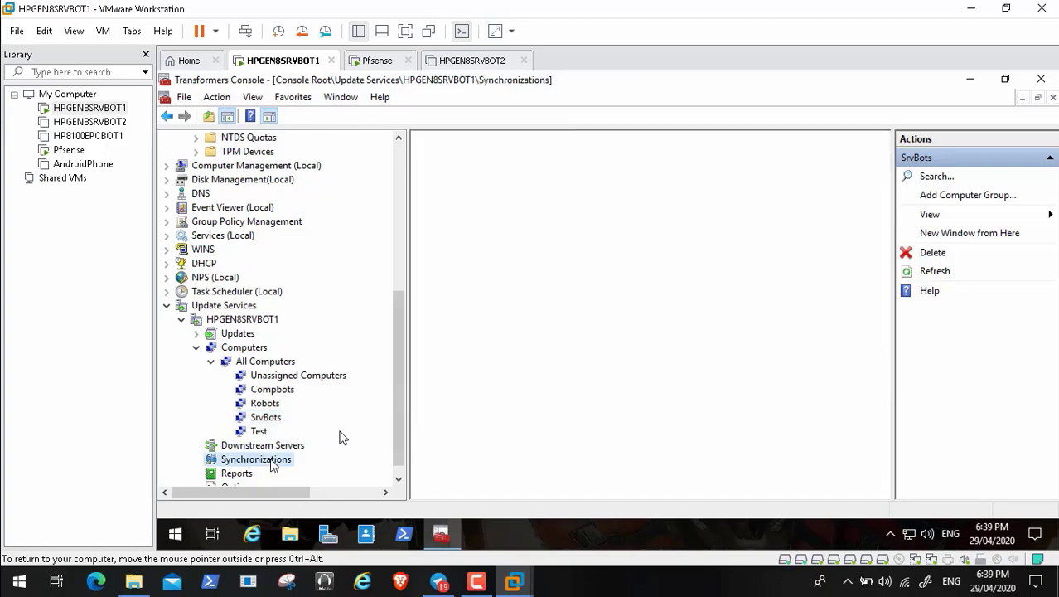
{"action": "right_click", "coordinate": [273, 464]}
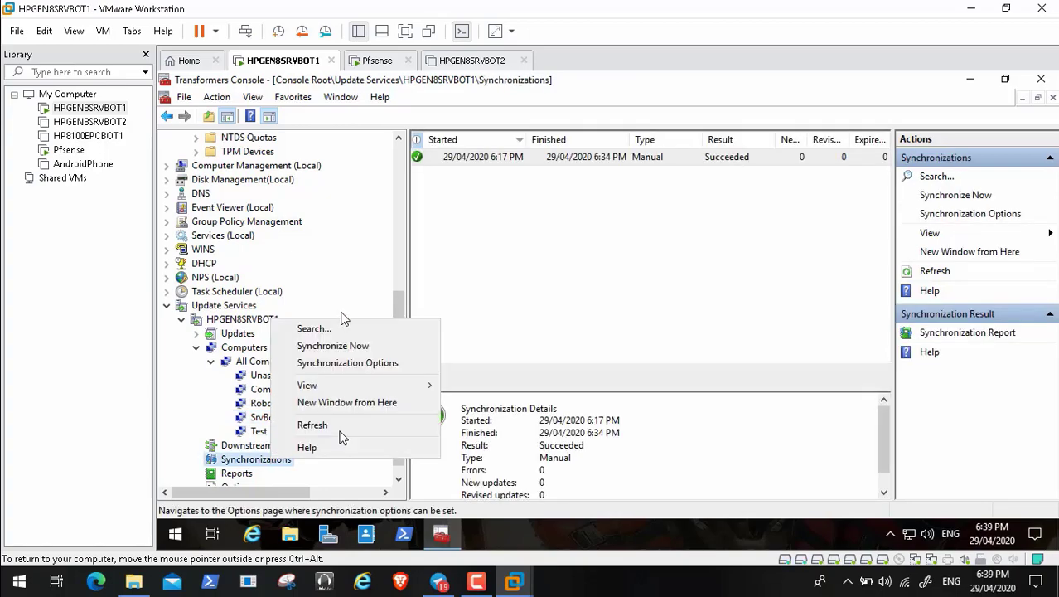
{"action": "left_click", "coordinate": [353, 348]}
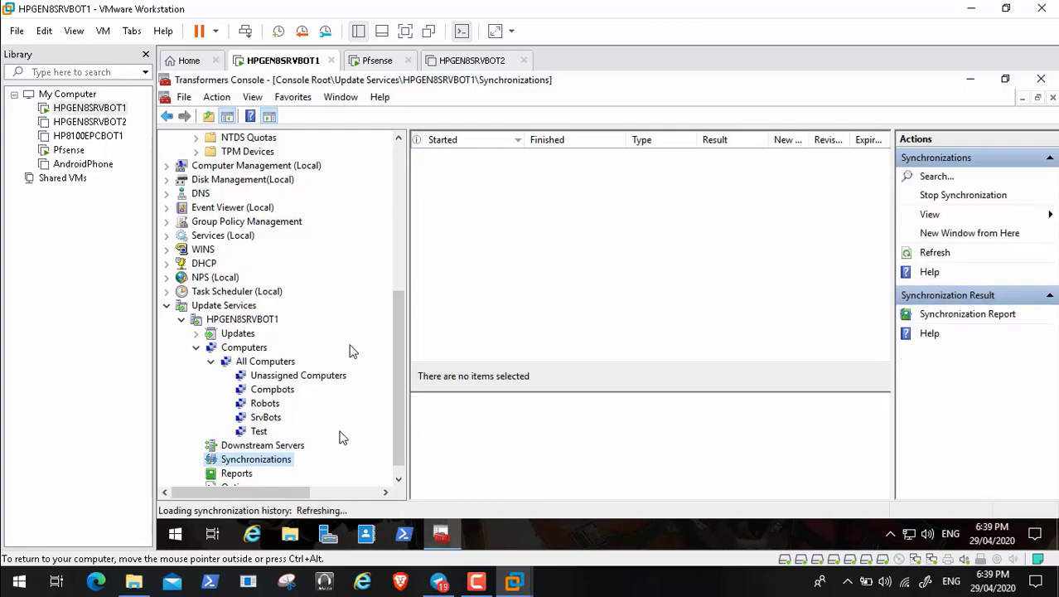
{"action": "left_click", "coordinate": [260, 322]}
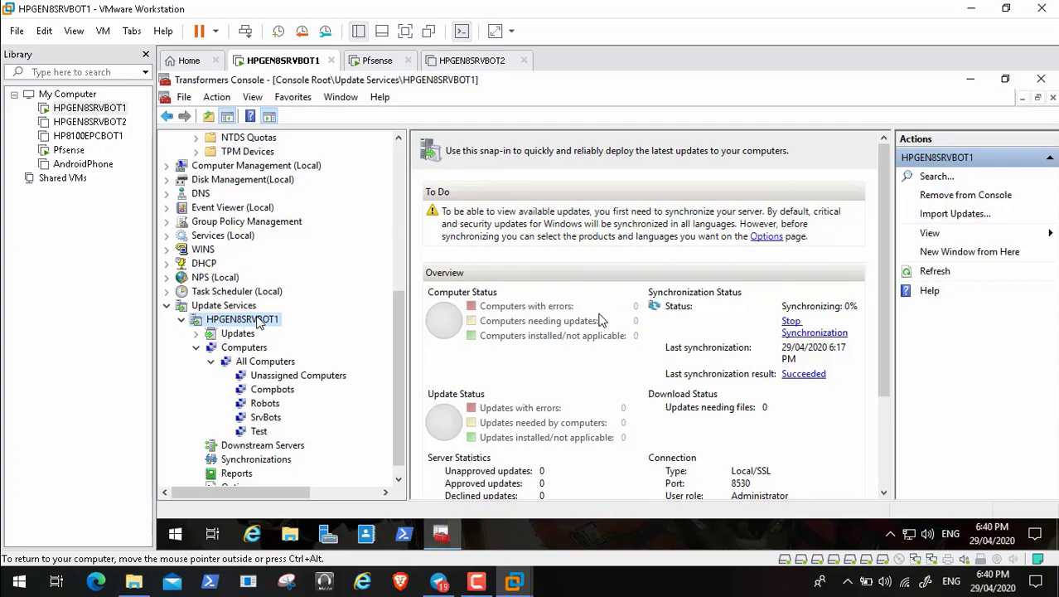
{"action": "left_click", "coordinate": [478, 582]}
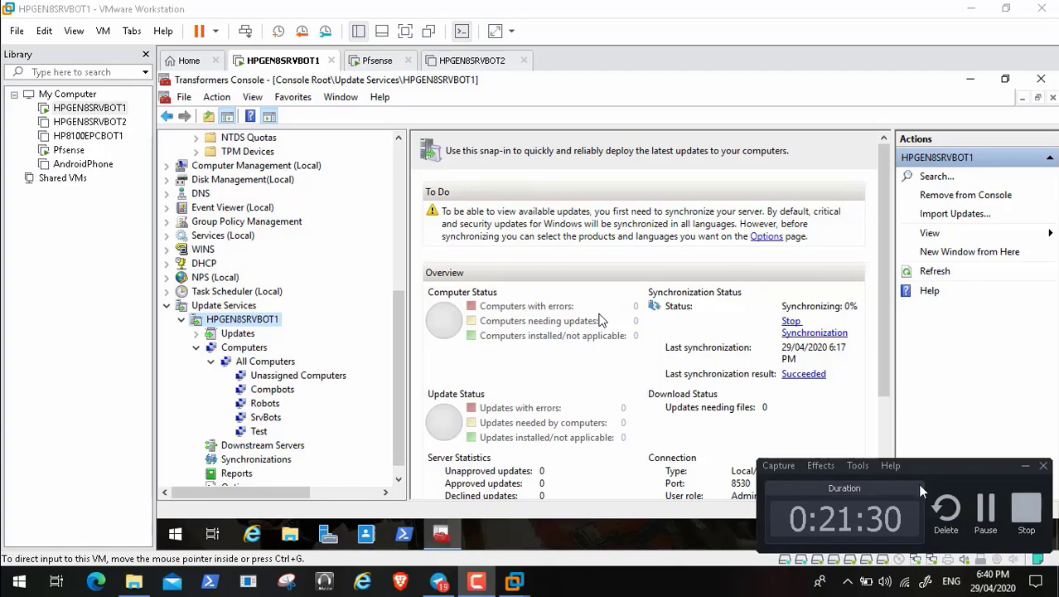
Step: Power on the HPGEN8SRVBOT1 VM, boot Windows Server from Boot Manager, then release input with Ctrl+Alt
{"action": "left_click", "coordinate": [986, 509]}
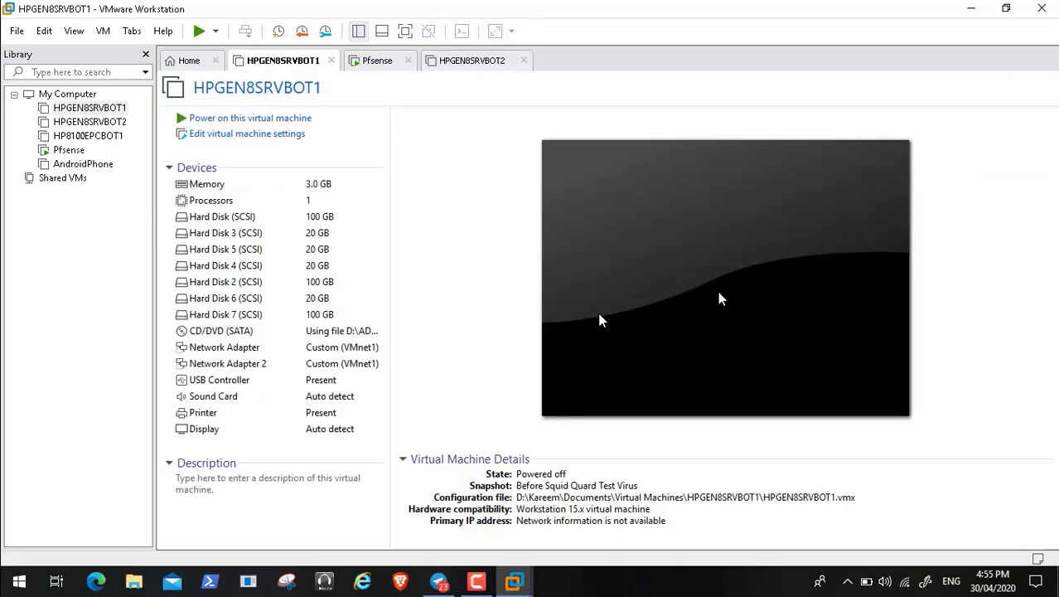
{"action": "left_click", "coordinate": [274, 122]}
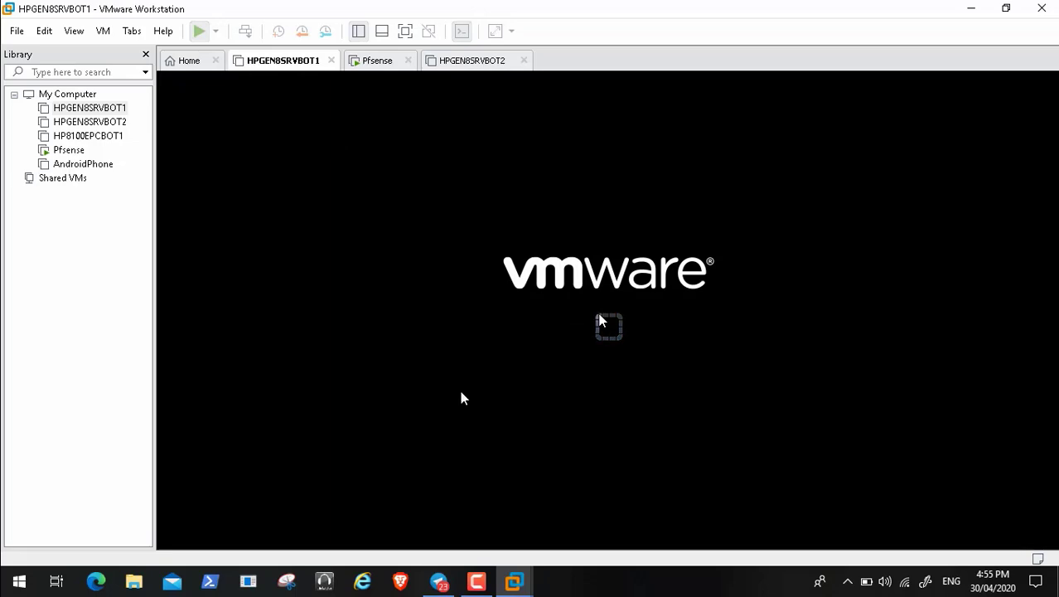
{"action": "left_click", "coordinate": [487, 583]}
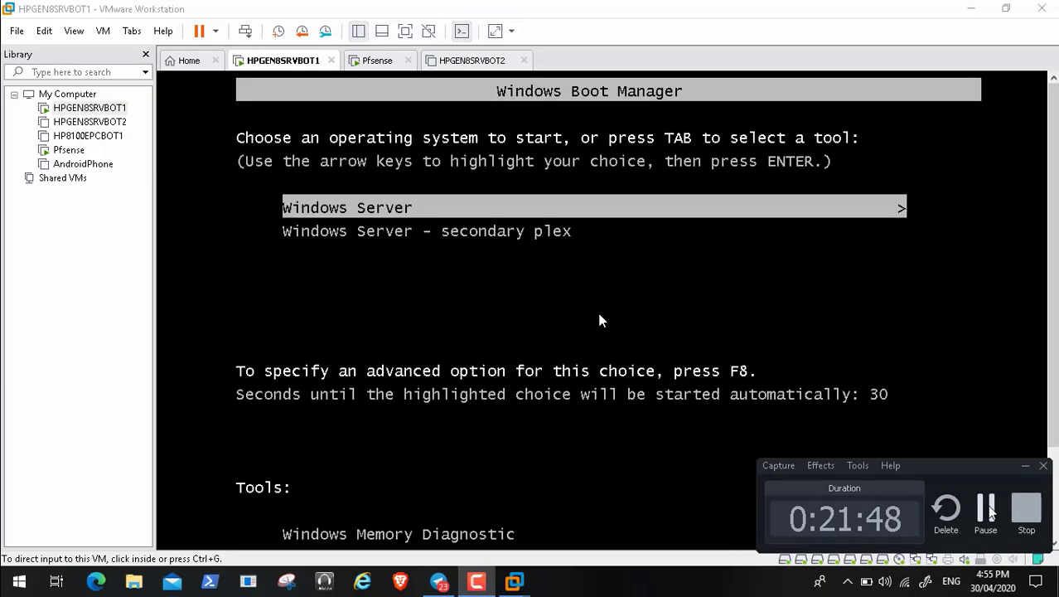
{"action": "left_click", "coordinate": [496, 296]}
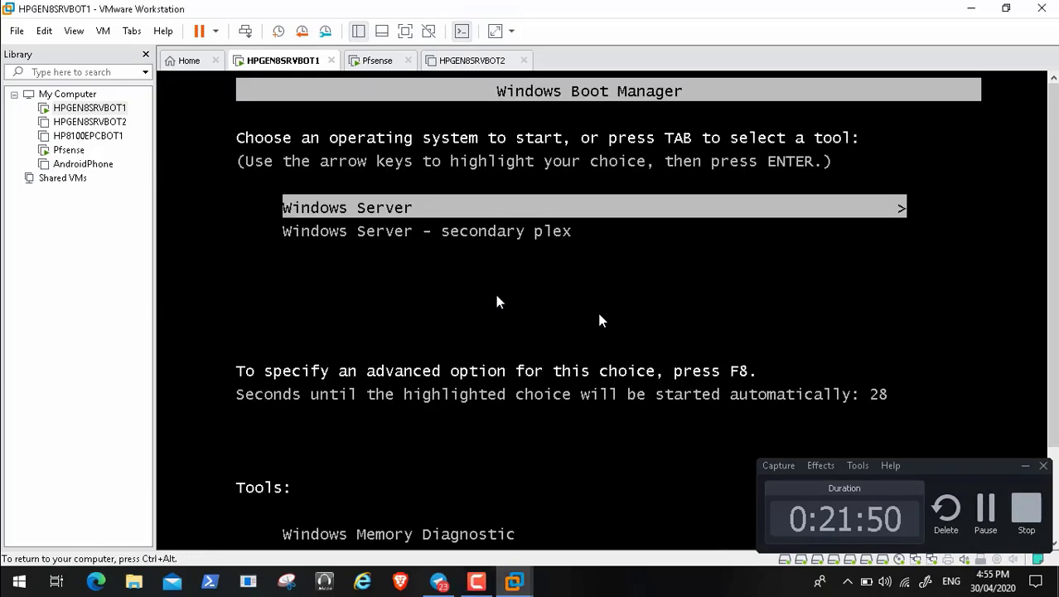
{"action": "key", "text": "Return"}
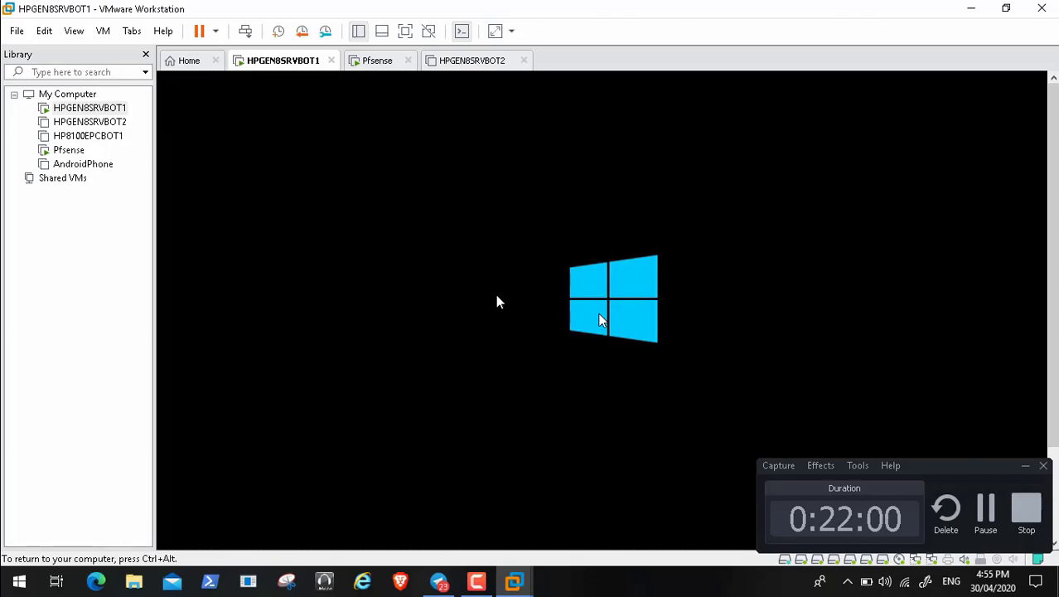
{"action": "key", "text": "ctrl+alt"}
{"action": "left_click", "coordinate": [987, 507]}
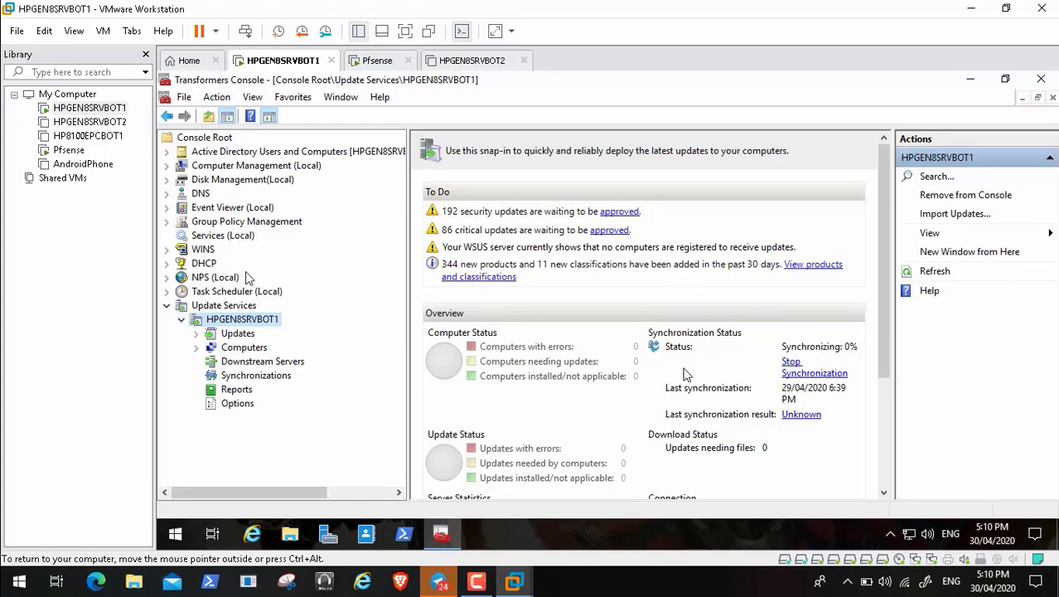
Step: Expand Group Policy Management and the Transformers.Local forest in the console tree
{"action": "left_click", "coordinate": [167, 221]}
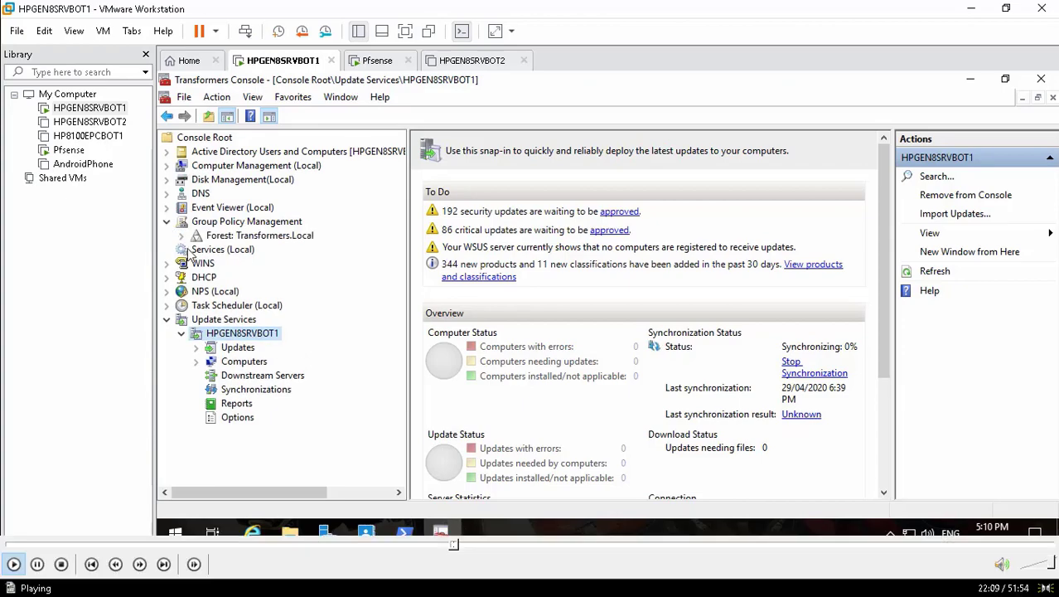
{"action": "left_click", "coordinate": [181, 235]}
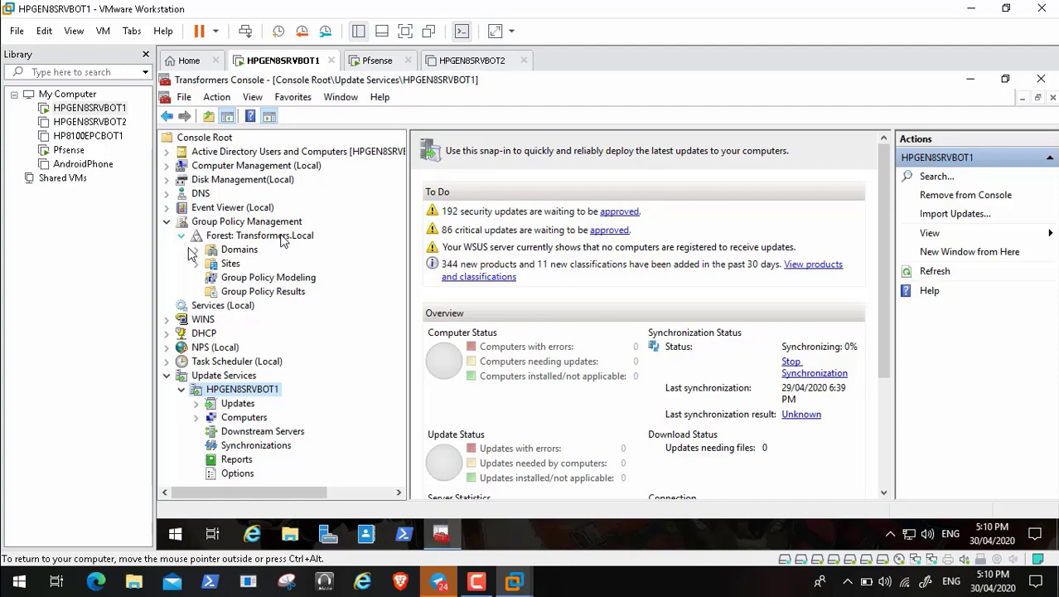
{"action": "mouse_move", "coordinate": [4, 565]}
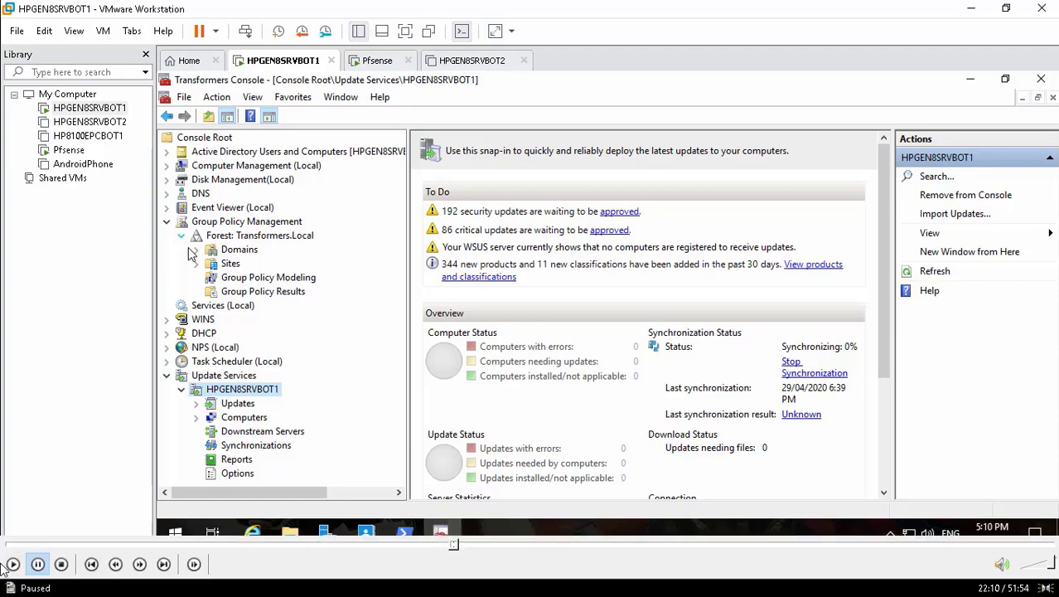
{"action": "left_click", "coordinate": [12, 565]}
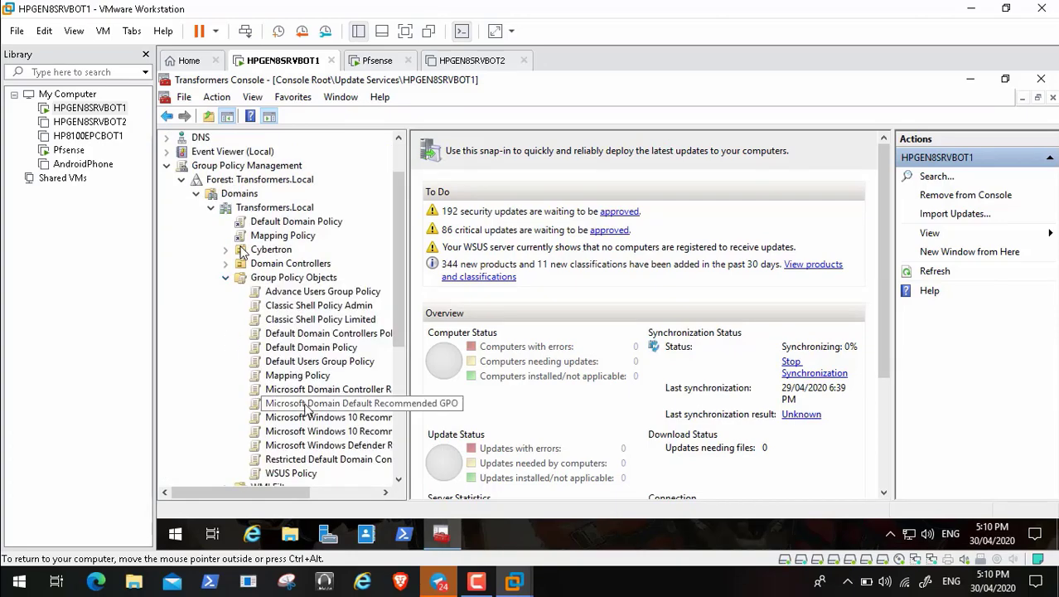
Step: Open the WSUS Policy GPO for editing from its context menu
{"action": "right_click", "coordinate": [300, 473]}
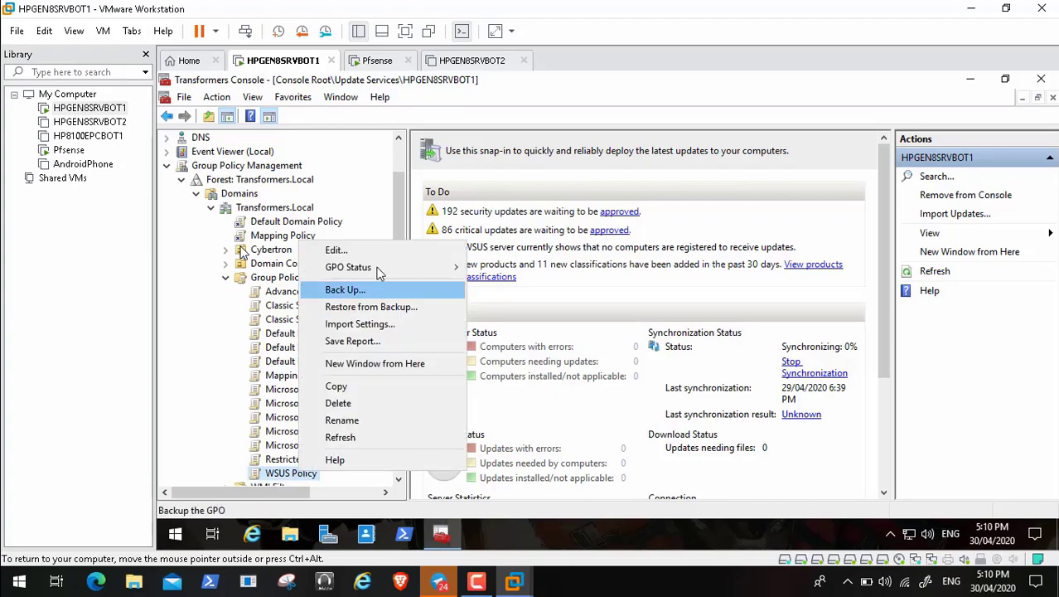
{"action": "left_click", "coordinate": [377, 254]}
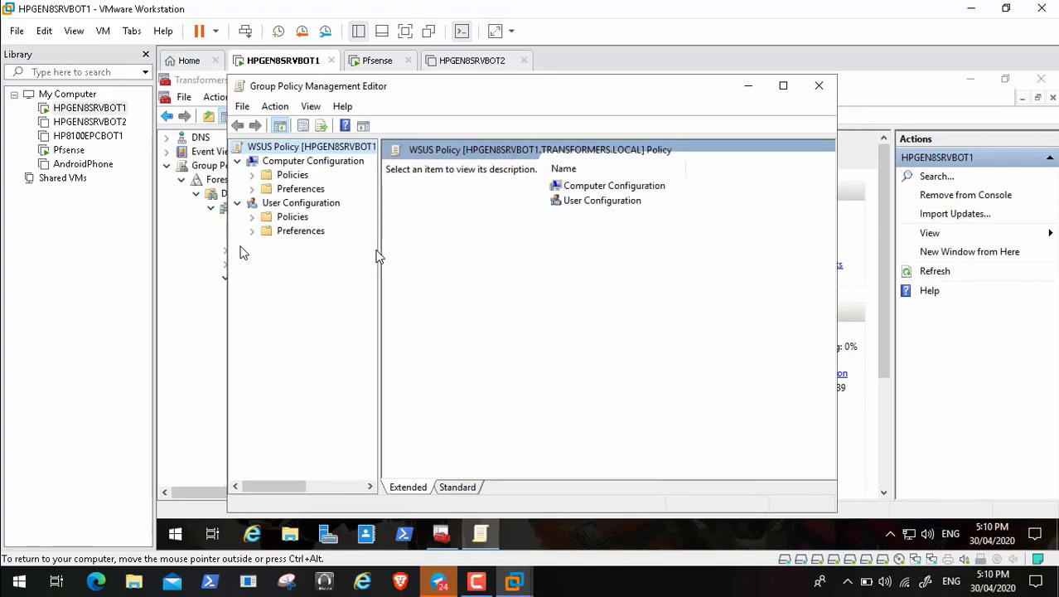
Step: Maximize the WSUS Policy editor, widen the tree pane, and expand Computer Configuration > Policies
{"action": "left_click", "coordinate": [784, 87]}
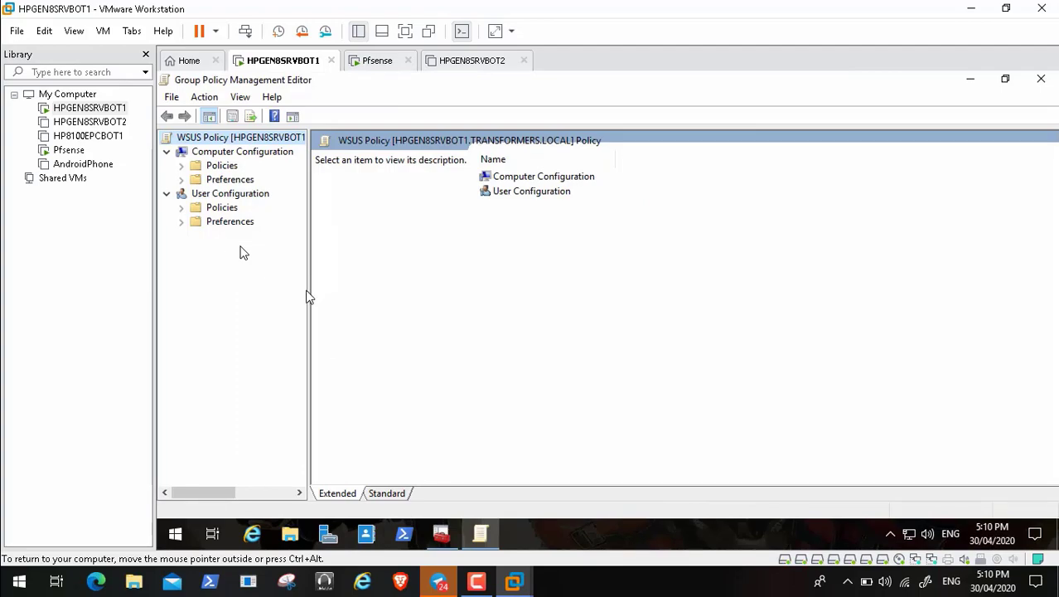
{"action": "left_click_drag", "start_coordinate": [311, 296], "coordinate": [364, 297]}
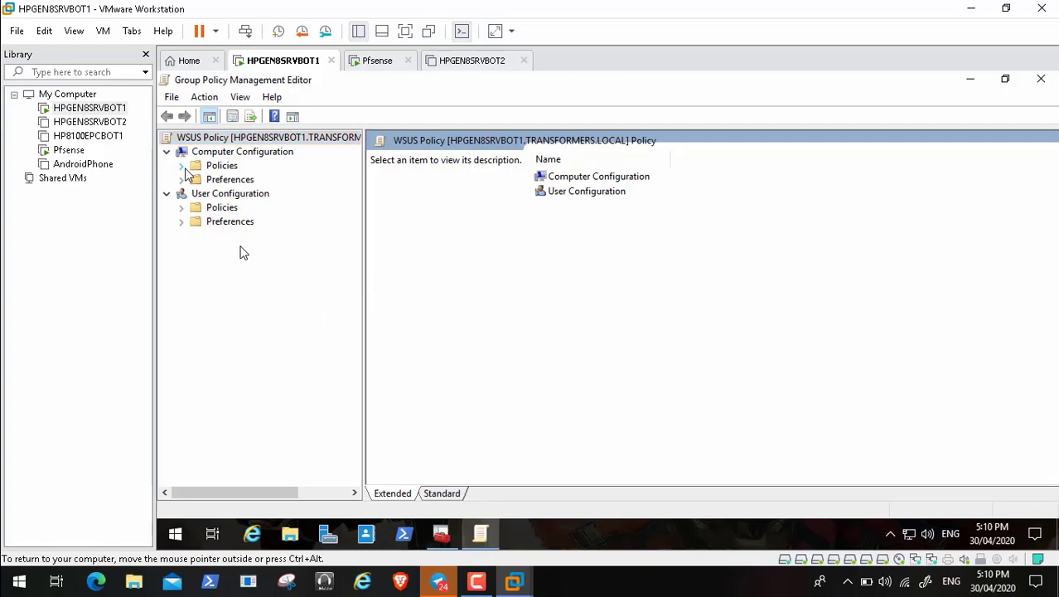
{"action": "left_click", "coordinate": [183, 167]}
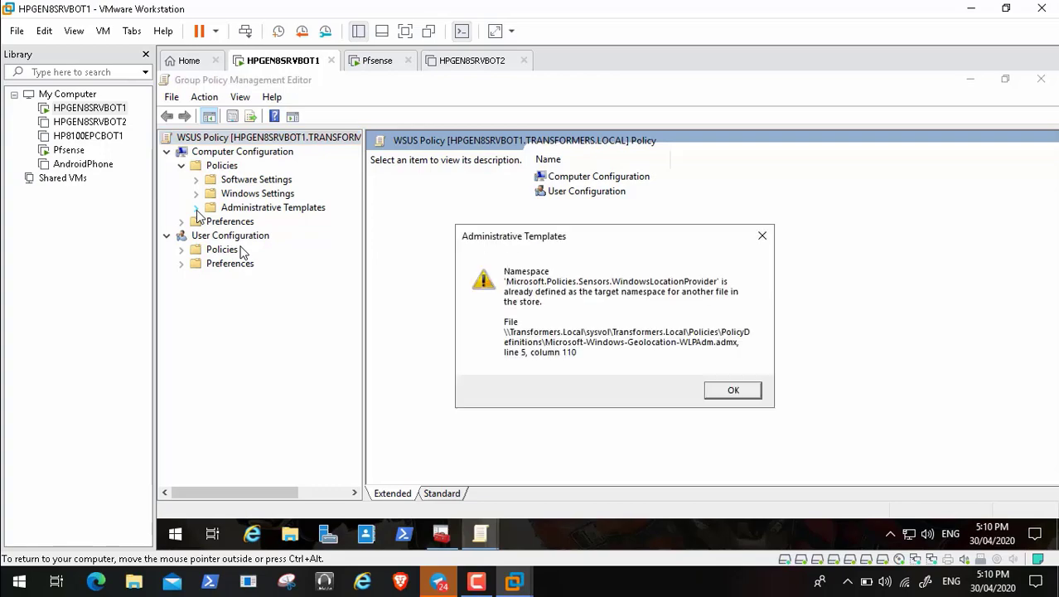
Step: Dismiss the namespace warning, expand Windows Components, and select the Windows Update folder
{"action": "left_click", "coordinate": [742, 391]}
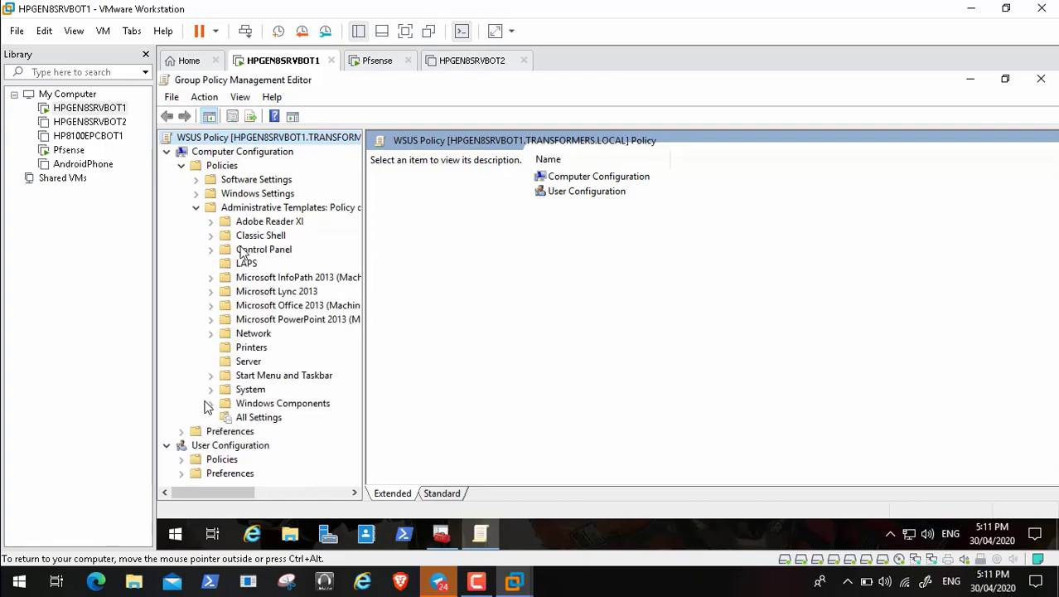
{"action": "left_click", "coordinate": [210, 404]}
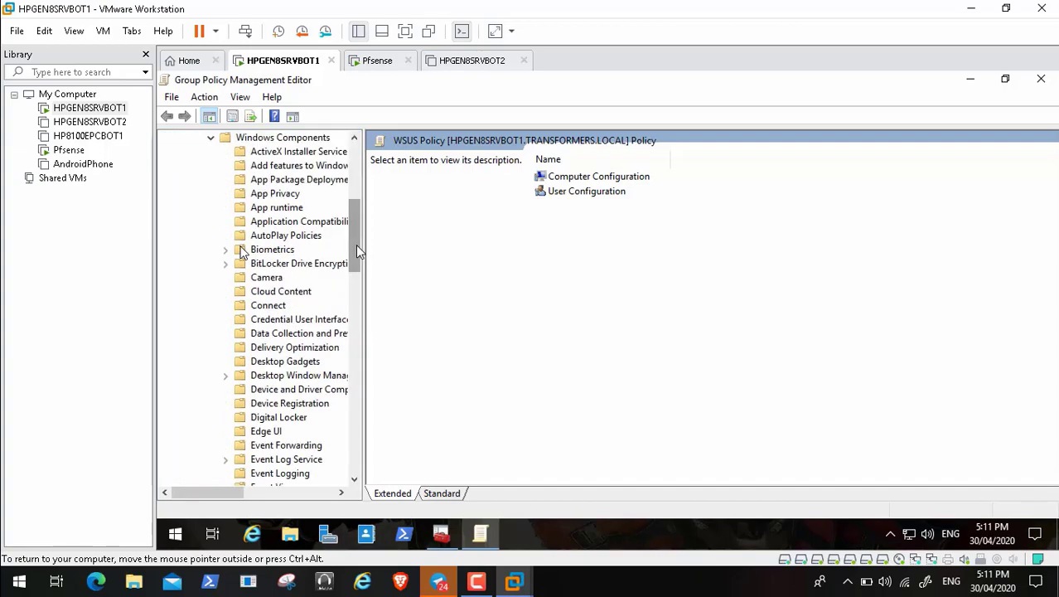
{"action": "left_click_drag", "start_coordinate": [358, 252], "coordinate": [364, 450]}
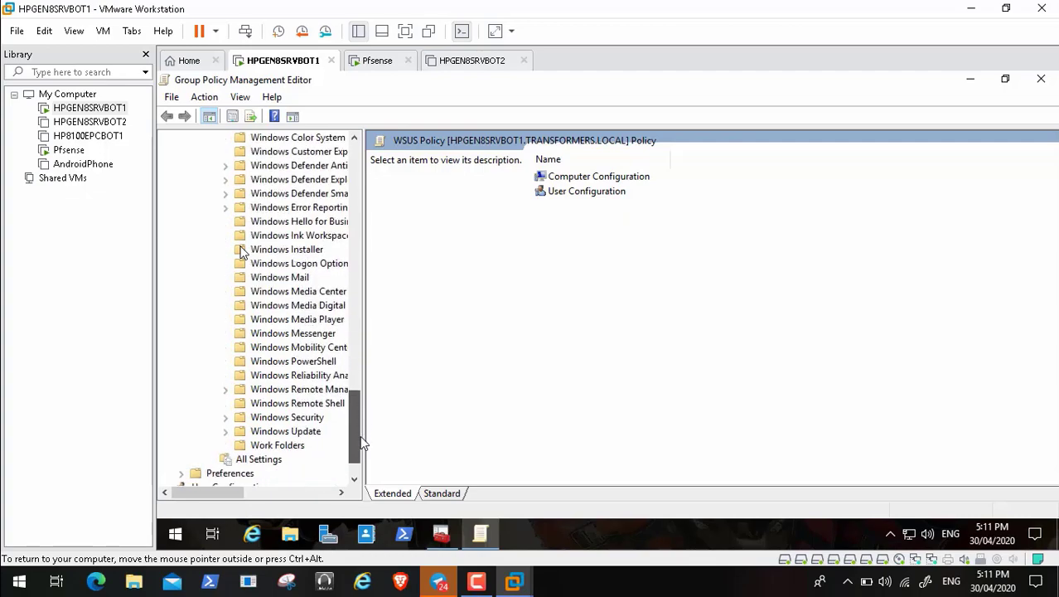
{"action": "left_click", "coordinate": [315, 432]}
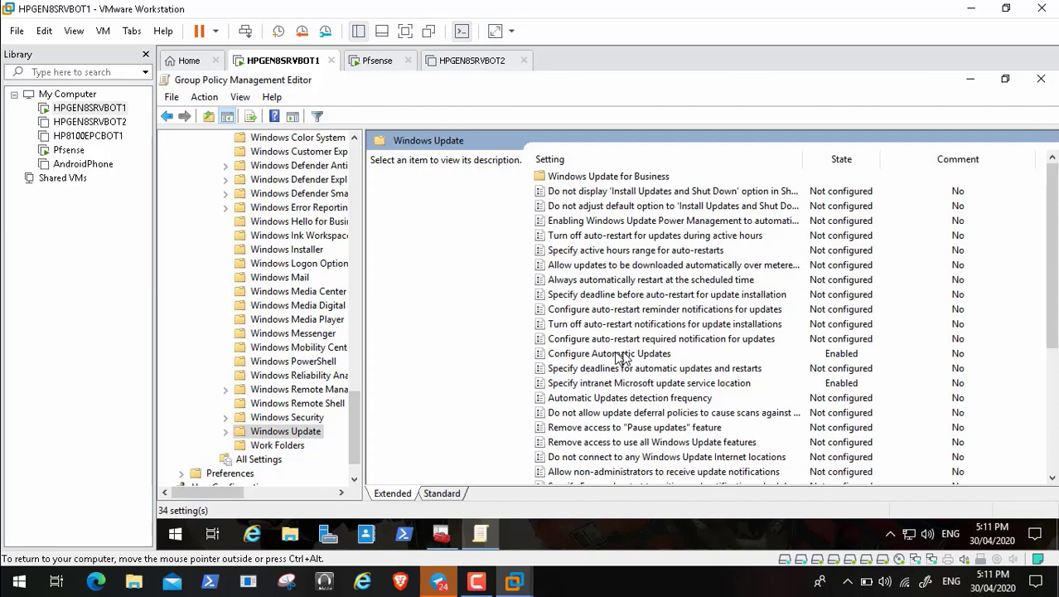
{"action": "left_click", "coordinate": [263, 471]}
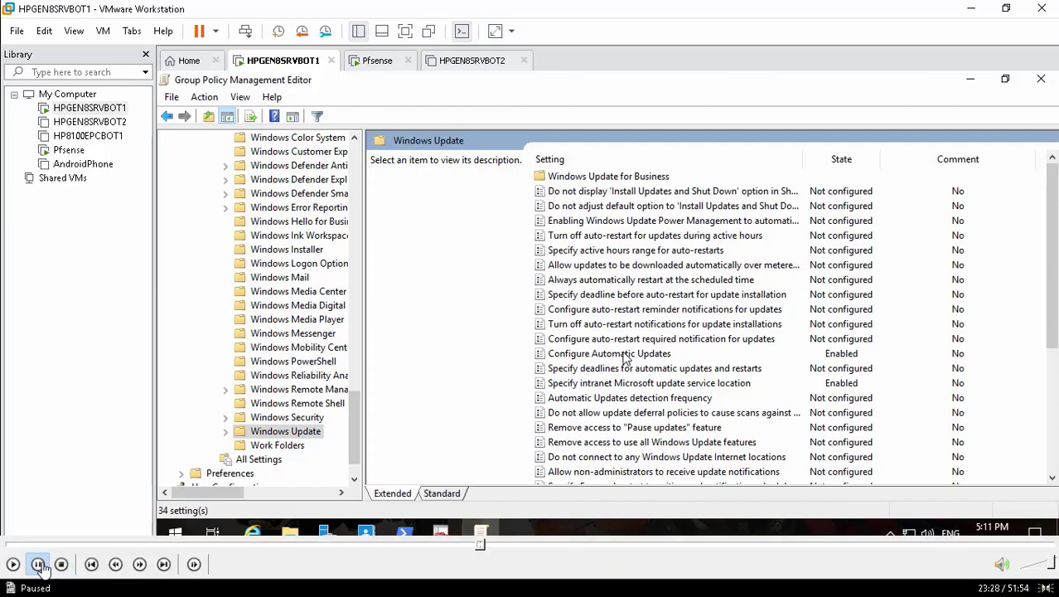
{"action": "left_click", "coordinate": [13, 564]}
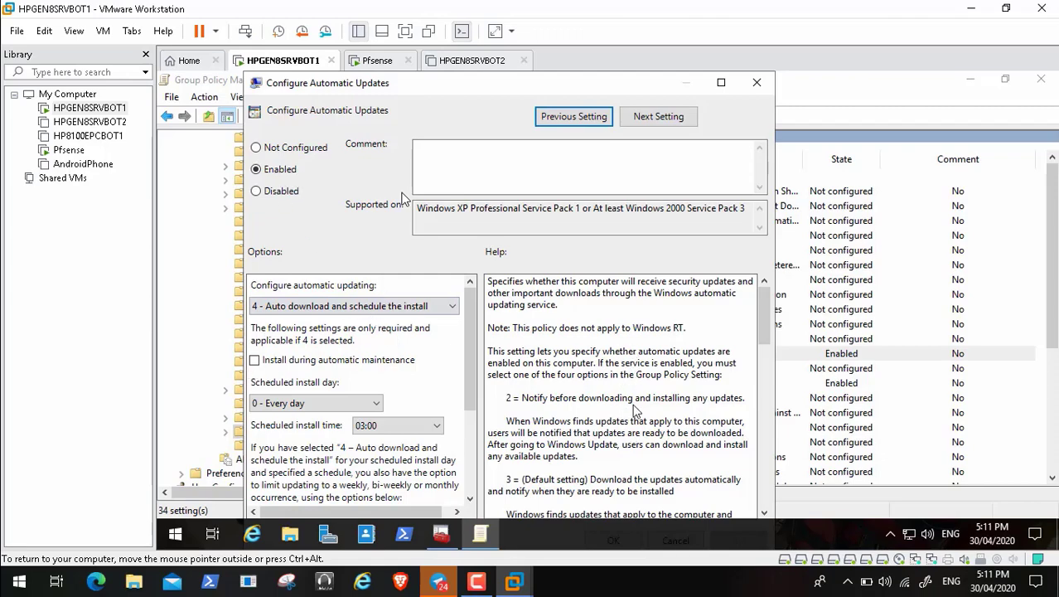
{"action": "left_click", "coordinate": [12, 565]}
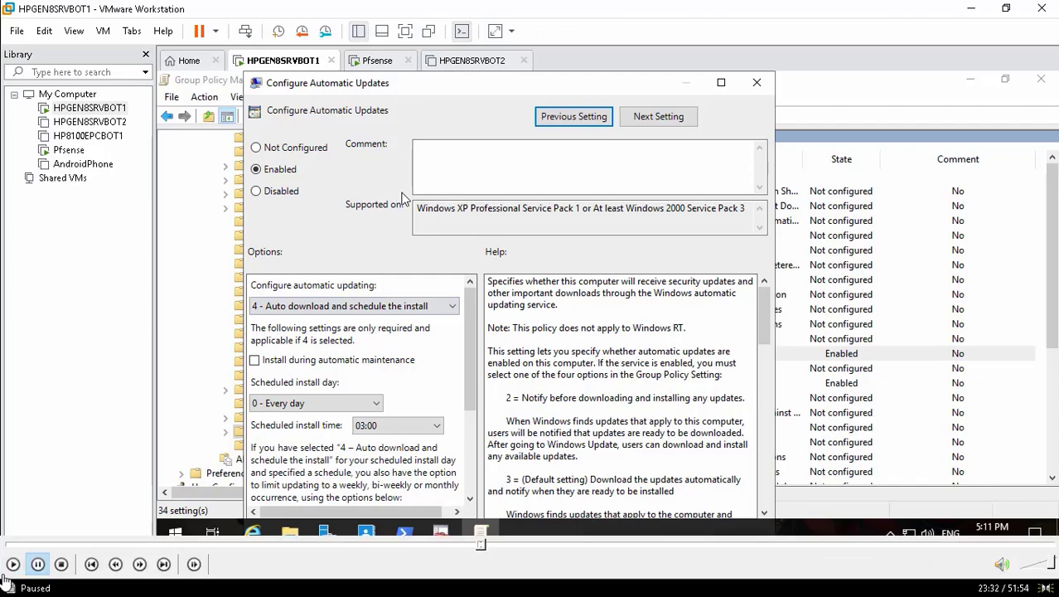
{"action": "left_click", "coordinate": [12, 566]}
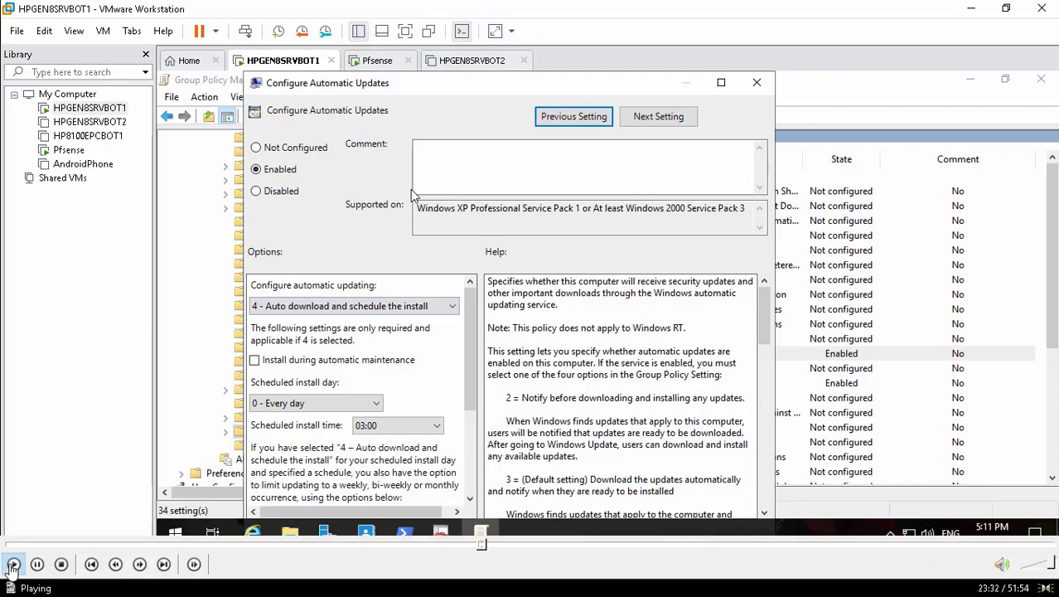
{"action": "double_click", "coordinate": [440, 86]}
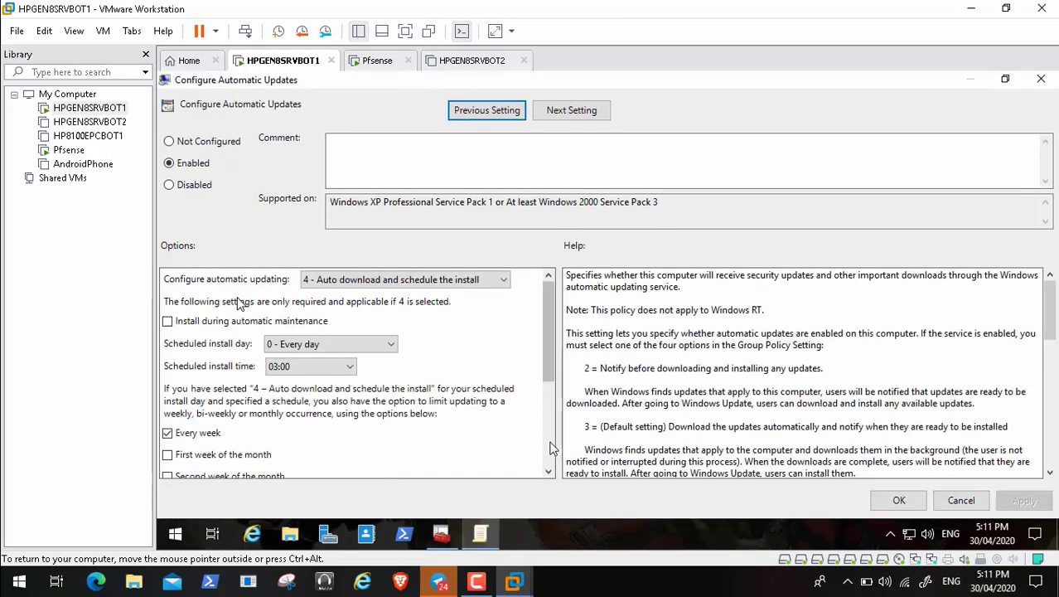
{"action": "scroll", "coordinate": [549, 440], "scroll_direction": "down", "scroll_amount": 3}
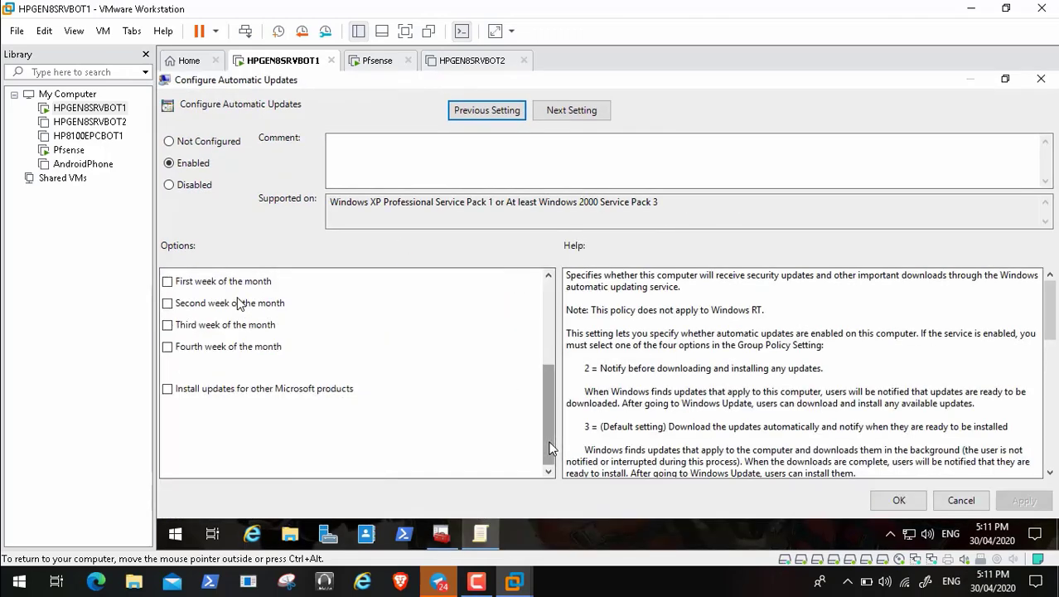
{"action": "left_click", "coordinate": [547, 290]}
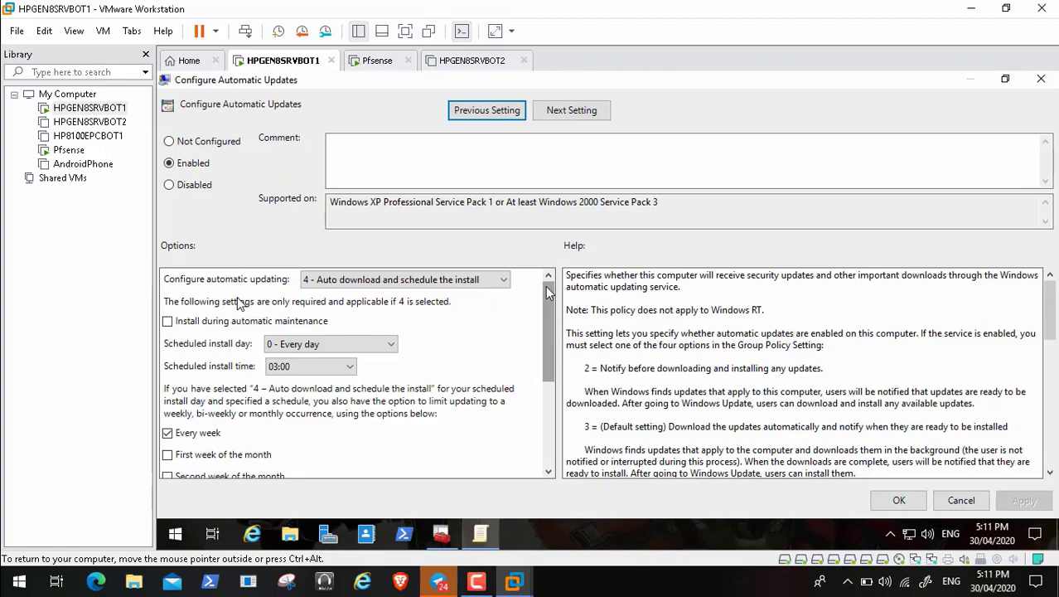
{"action": "left_click", "coordinate": [965, 500]}
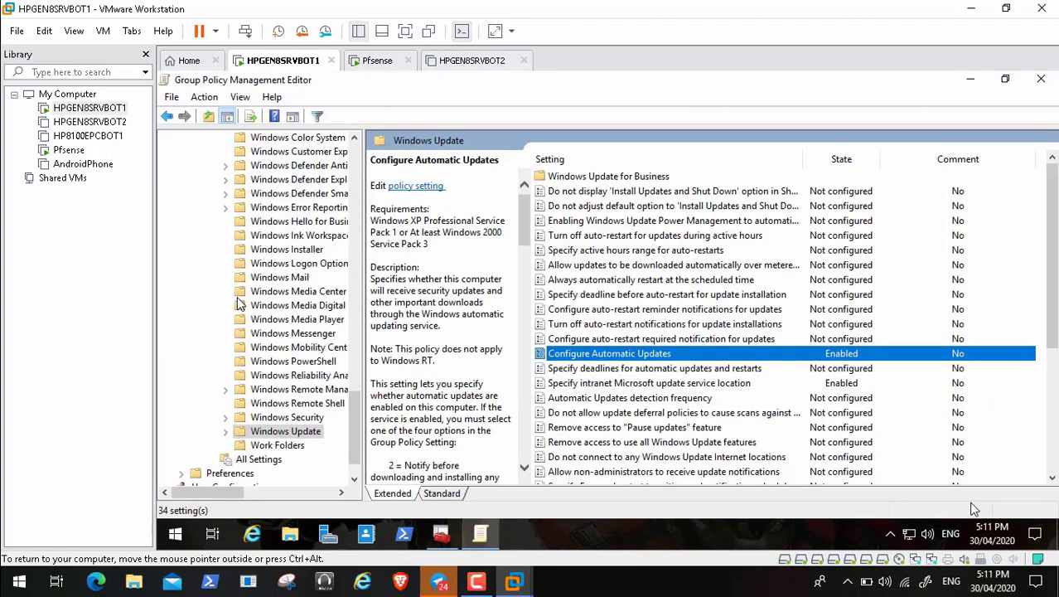
{"action": "double_click", "coordinate": [687, 385]}
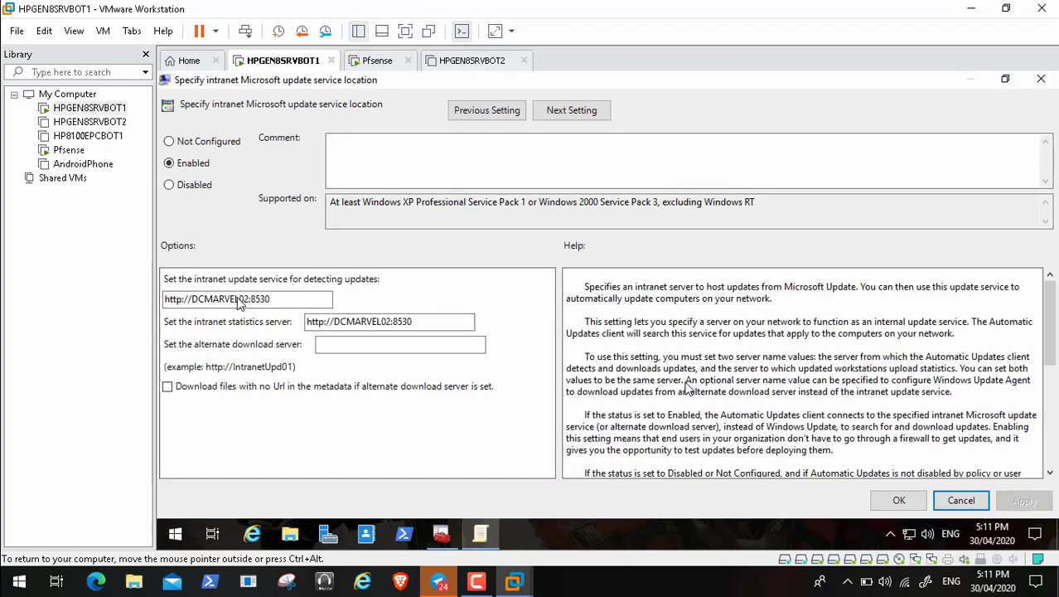
{"action": "left_click", "coordinate": [483, 545]}
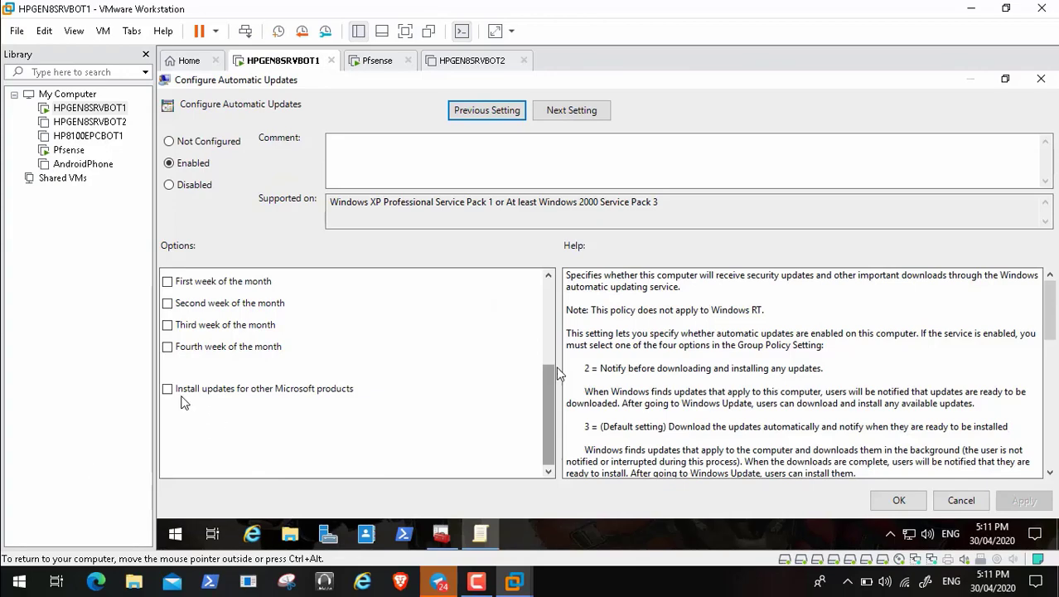
{"action": "mouse_move", "coordinate": [88, 557]}
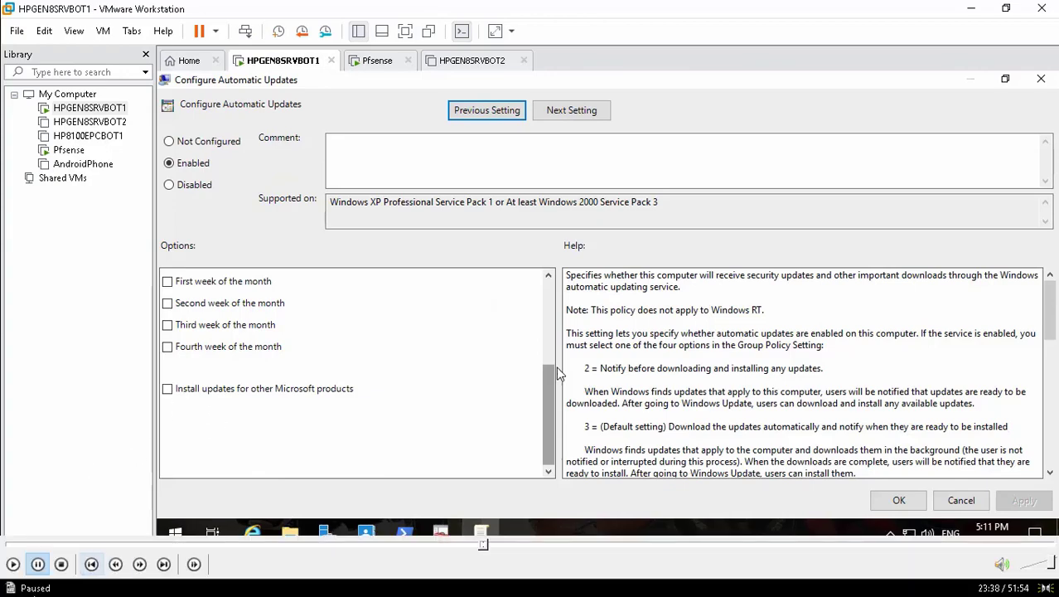
{"action": "left_click", "coordinate": [13, 564]}
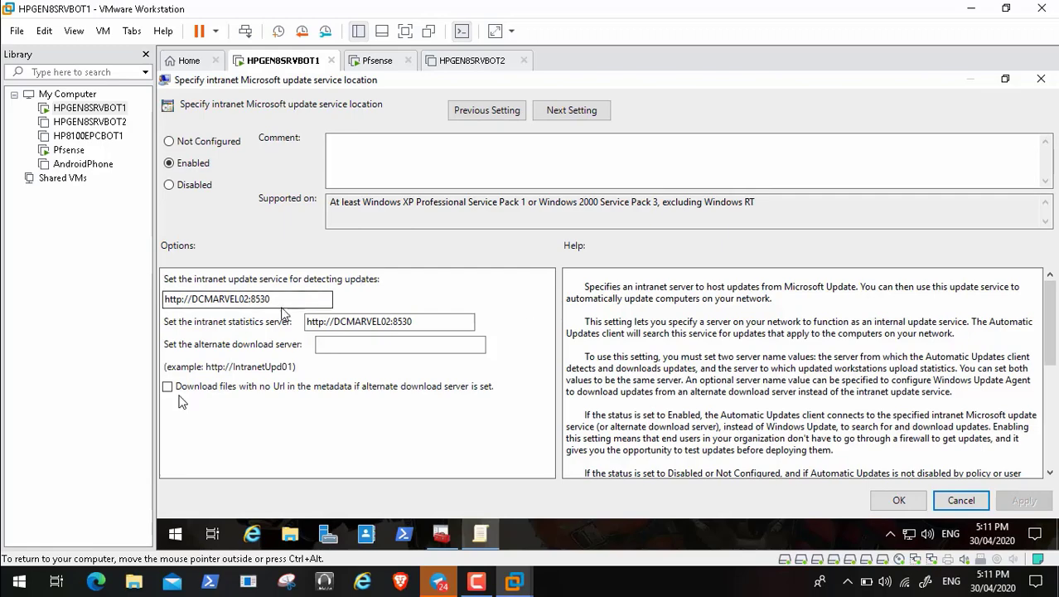
{"action": "mouse_move", "coordinate": [37, 570]}
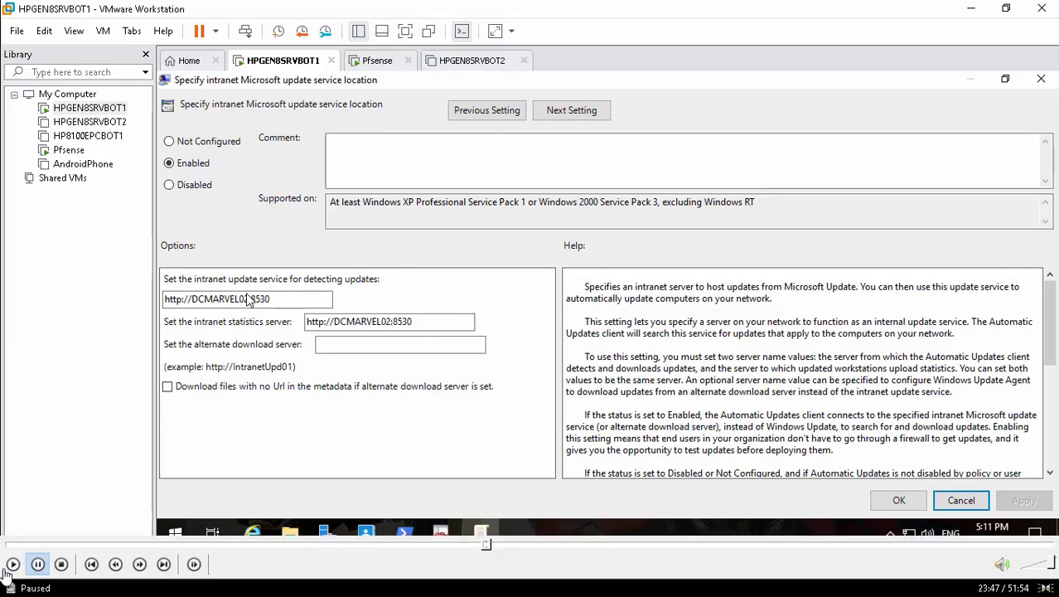
{"action": "left_click", "coordinate": [14, 564]}
{"action": "left_click", "coordinate": [13, 564]}
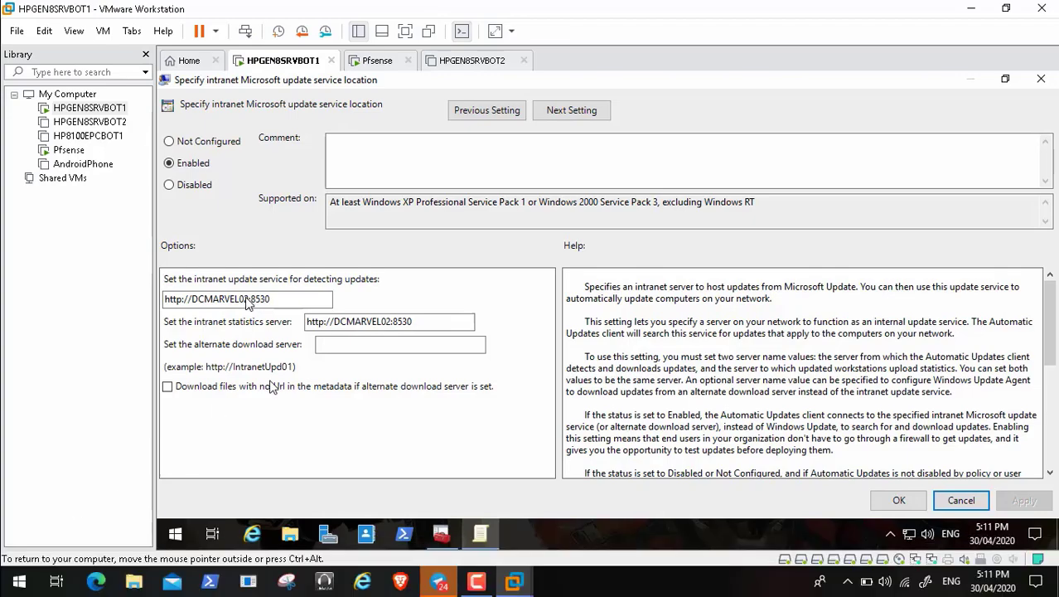
{"action": "left_click", "coordinate": [247, 302]}
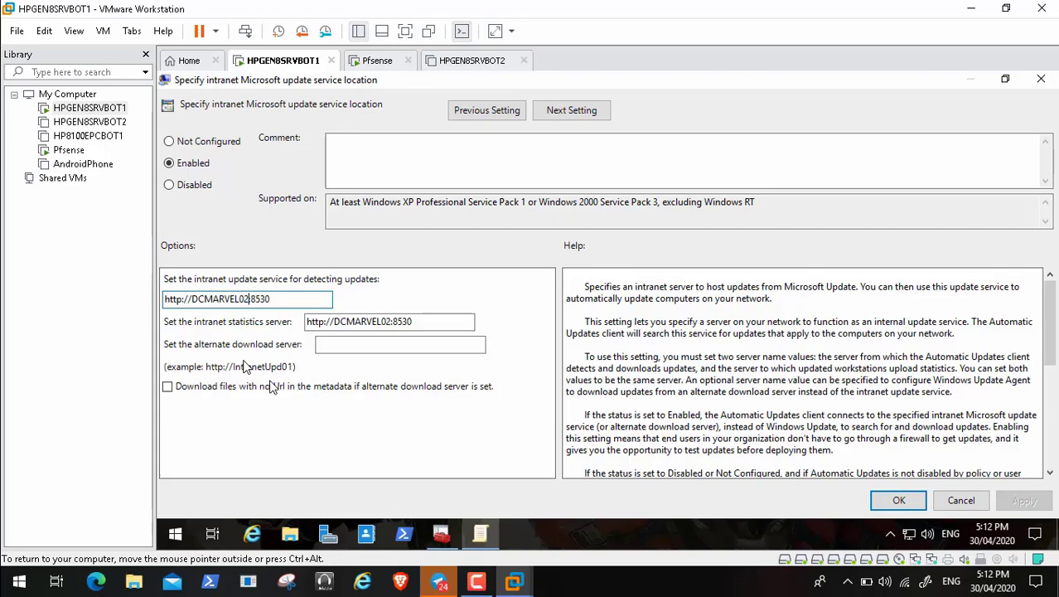
{"action": "key", "text": "BackSpace"}
{"action": "key", "text": "BackSpace"}
{"action": "key", "text": "BackSpace"}
{"action": "key", "text": "BackSpace"}
{"action": "key", "text": "BackSpace"}
{"action": "key", "text": "BackSpace"}
{"action": "key", "text": "BackSpace"}
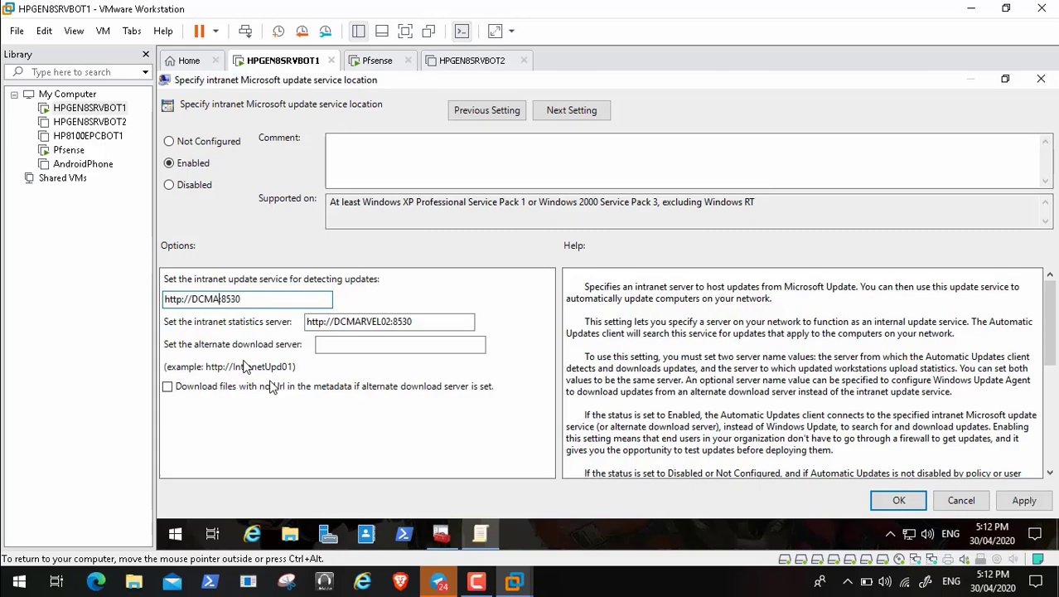
{"action": "key", "text": "BackSpace"}
{"action": "key", "text": "BackSpace"}
{"action": "key", "text": "BackSpace"}
{"action": "type", "text": "HPGEN8SRVBOT1"}
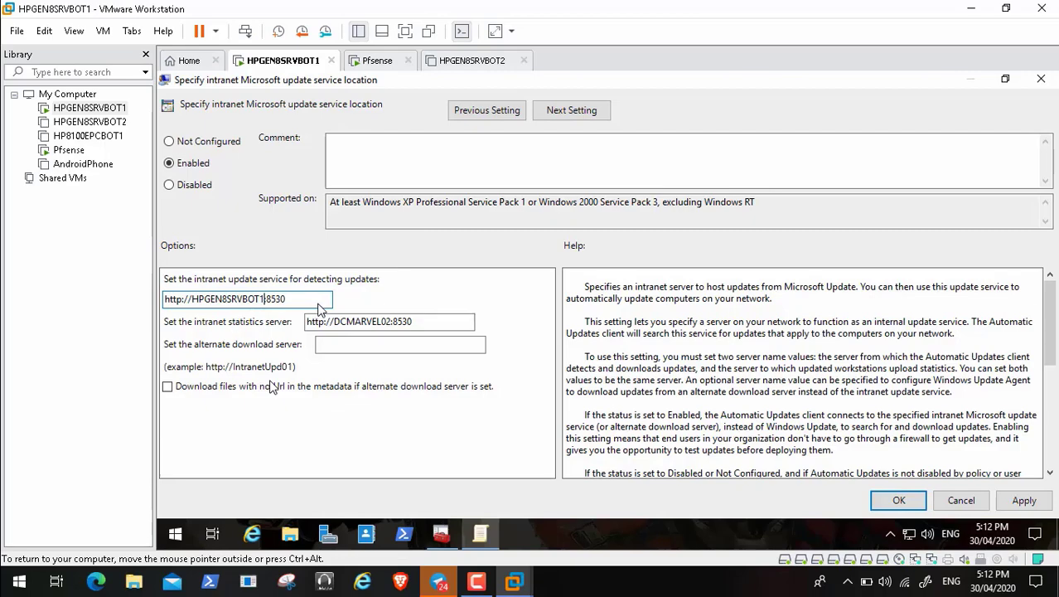
Step: Copy the same address into the statistics server field, then apply and confirm the policy
{"action": "left_click_drag", "start_coordinate": [300, 300], "coordinate": [160, 307]}
{"action": "key", "text": "ctrl+c"}
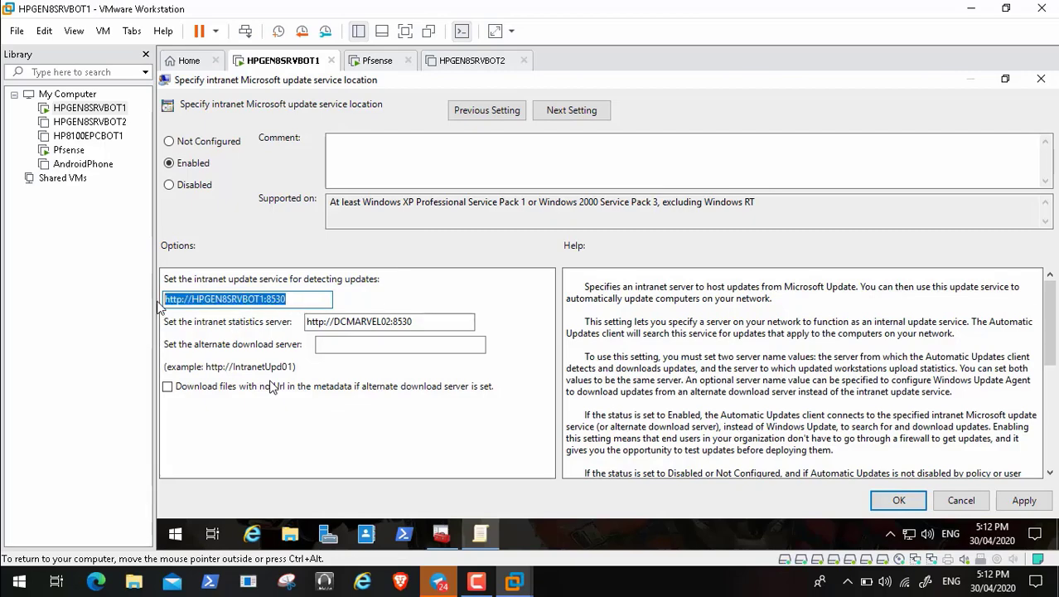
{"action": "left_click", "coordinate": [419, 325]}
{"action": "key", "text": "BackSpace"}
{"action": "key", "text": "BackSpace"}
{"action": "key", "text": "BackSpace"}
{"action": "key", "text": "BackSpace"}
{"action": "key", "text": "BackSpace"}
{"action": "key", "text": "BackSpace"}
{"action": "key", "text": "BackSpace"}
{"action": "key", "text": "BackSpace"}
{"action": "key", "text": "BackSpace"}
{"action": "key", "text": "BackSpace"}
{"action": "key", "text": "BackSpace"}
{"action": "key", "text": "BackSpace"}
{"action": "key", "text": "BackSpace"}
{"action": "key", "text": "BackSpace"}
{"action": "key", "text": "BackSpace"}
{"action": "key", "text": "BackSpace"}
{"action": "key", "text": "BackSpace"}
{"action": "key", "text": "BackSpace"}
{"action": "key", "text": "BackSpace"}
{"action": "key", "text": "BackSpace"}
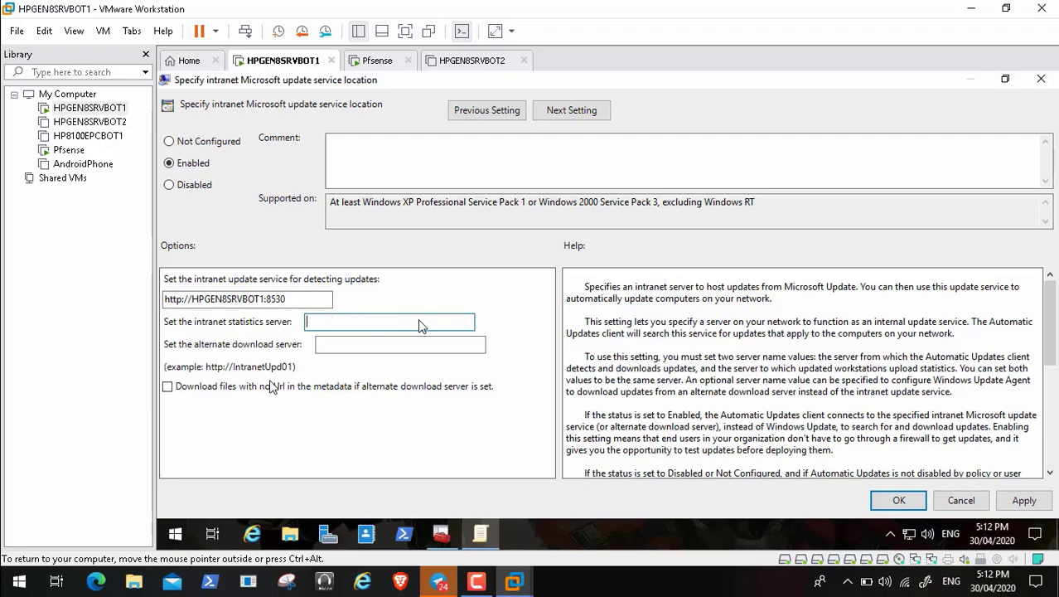
{"action": "key", "text": "ctrl+v"}
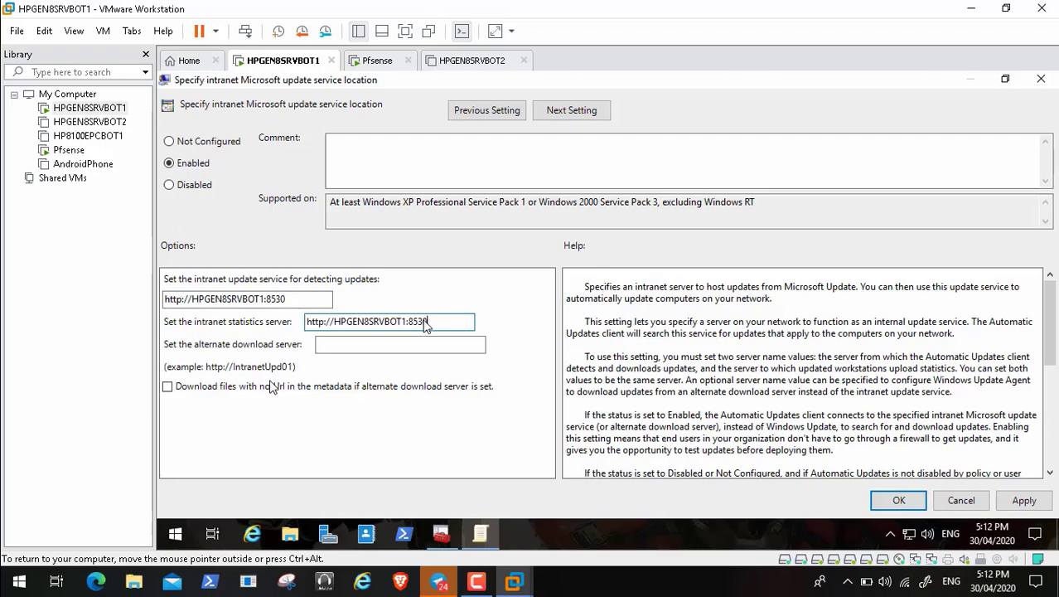
{"action": "left_click", "coordinate": [1024, 503]}
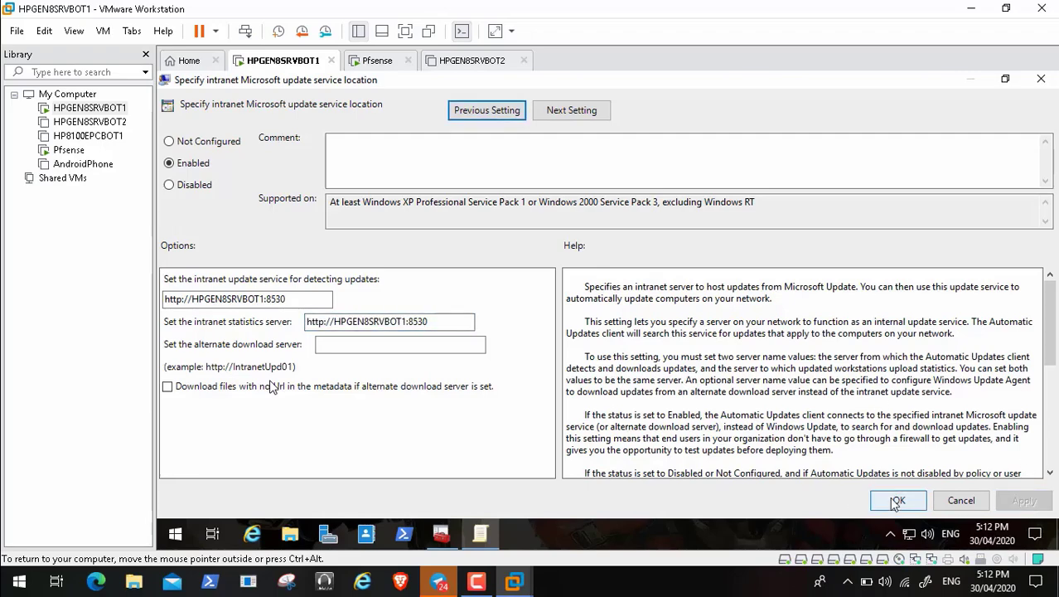
{"action": "left_click", "coordinate": [897, 501]}
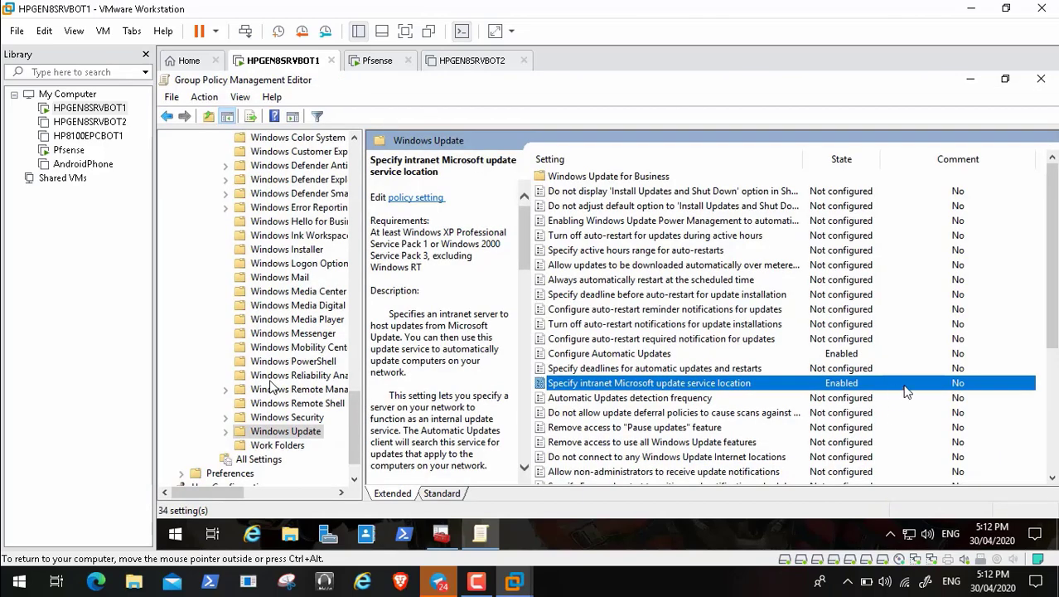
{"action": "left_click", "coordinate": [1052, 461]}
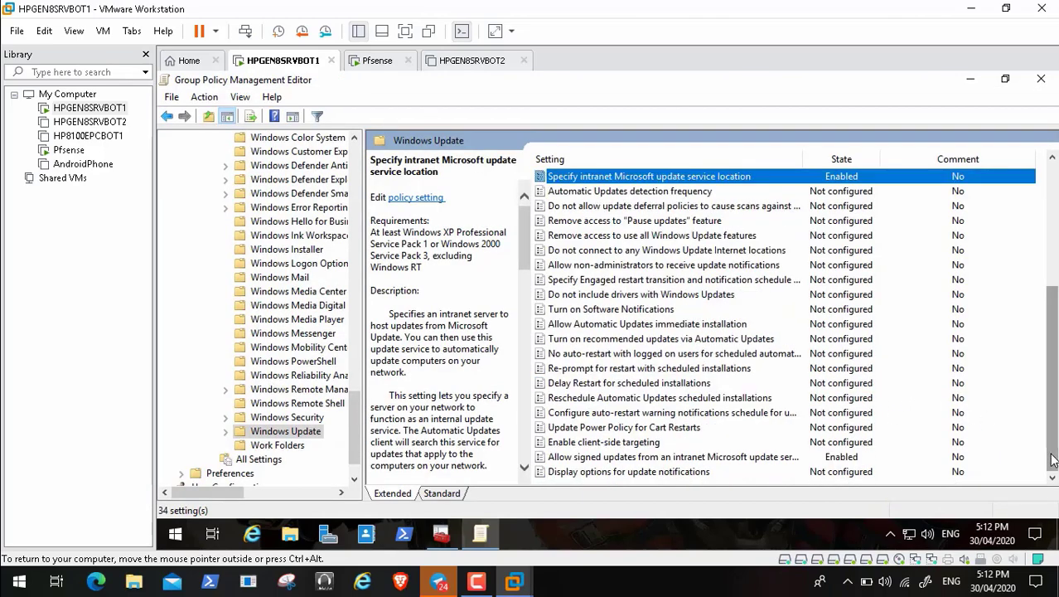
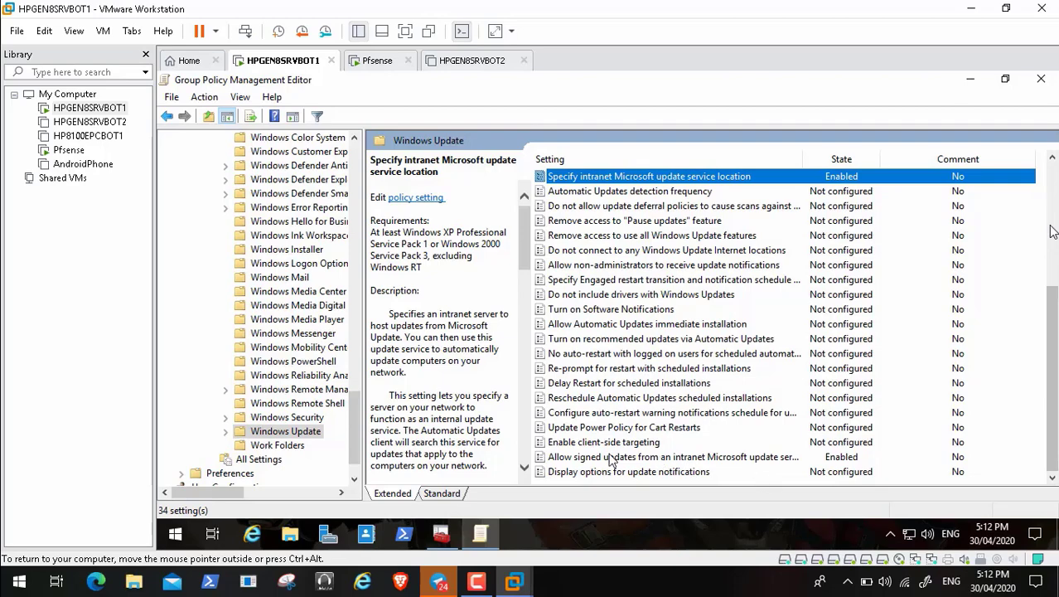
Step: Collapse the computer-side Administrative Templates, expand the user-side Policies folder, and dismiss the namespace warning
{"action": "left_click", "coordinate": [12, 567]}
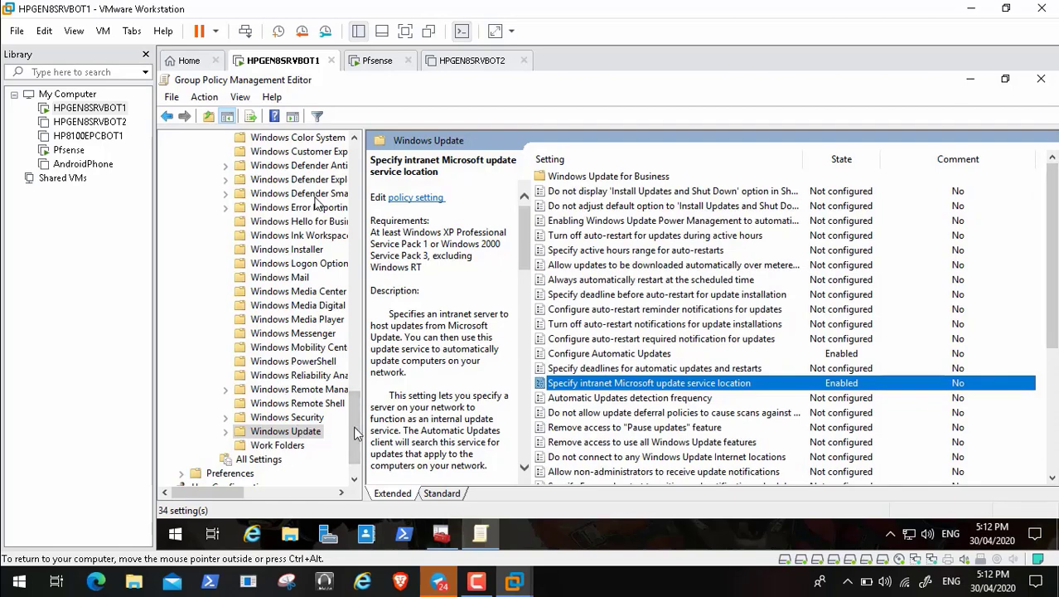
{"action": "left_click_drag", "start_coordinate": [362, 433], "coordinate": [362, 194]}
{"action": "left_click", "coordinate": [196, 179]}
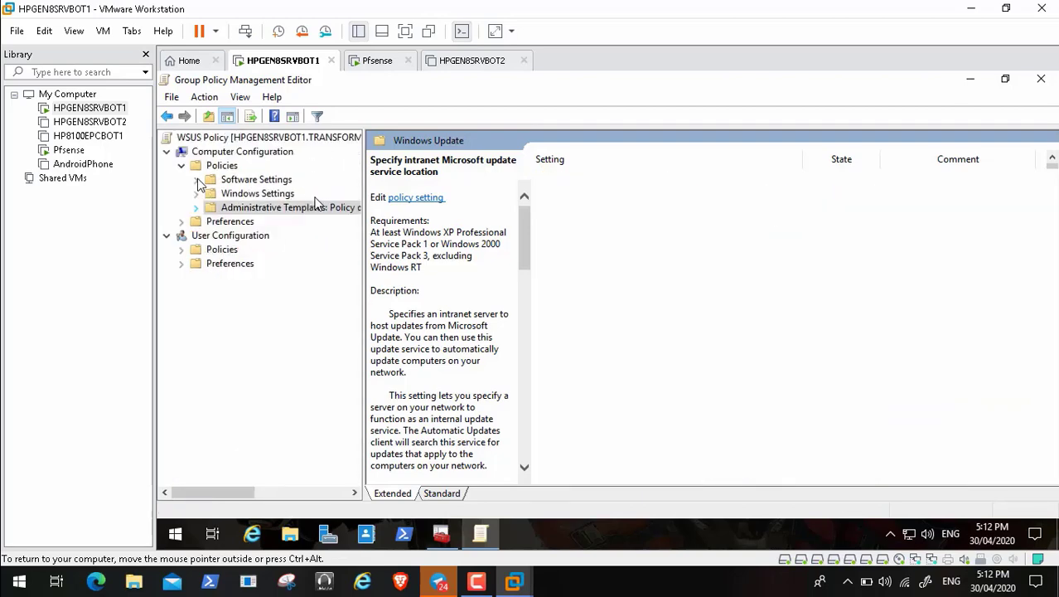
{"action": "left_click", "coordinate": [180, 249]}
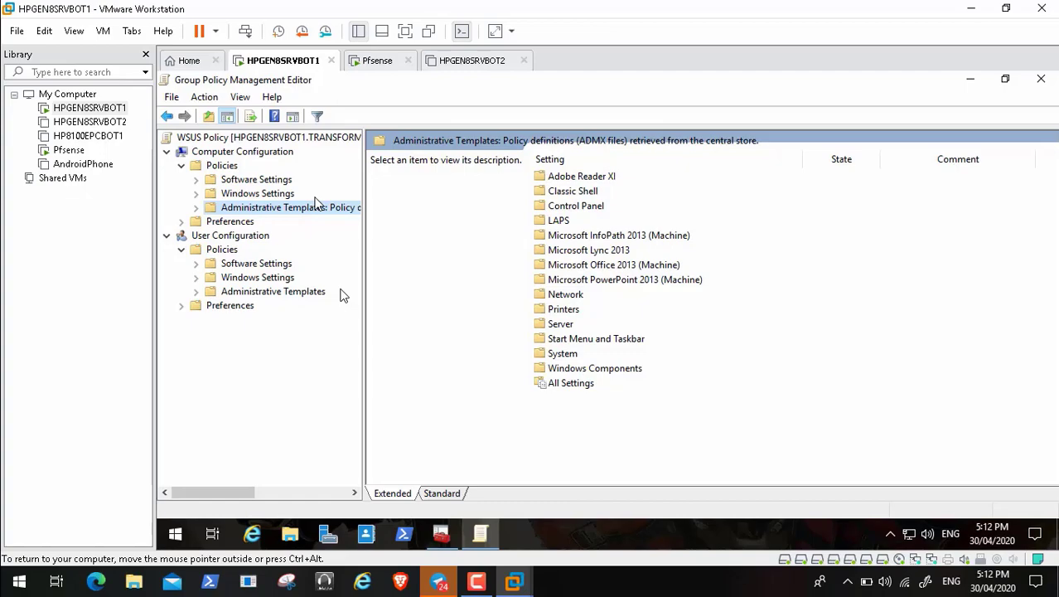
{"action": "left_click", "coordinate": [738, 392]}
Step: Drill into Administrative Templates > Windows Components > Windows Update to show its 3 user-side settings
{"action": "double_click", "coordinate": [315, 207]}
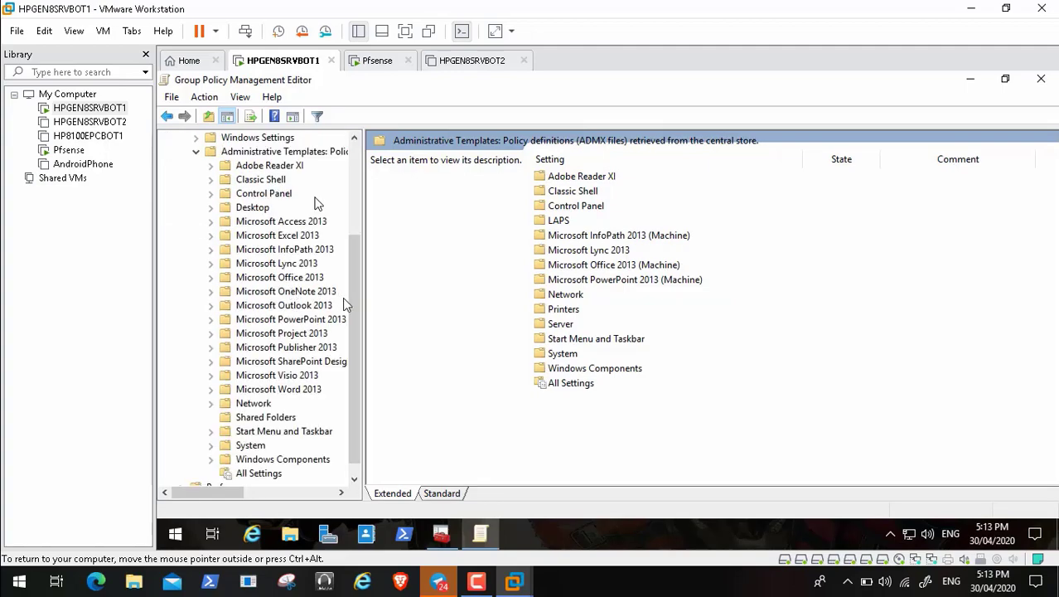
{"action": "left_click", "coordinate": [213, 460]}
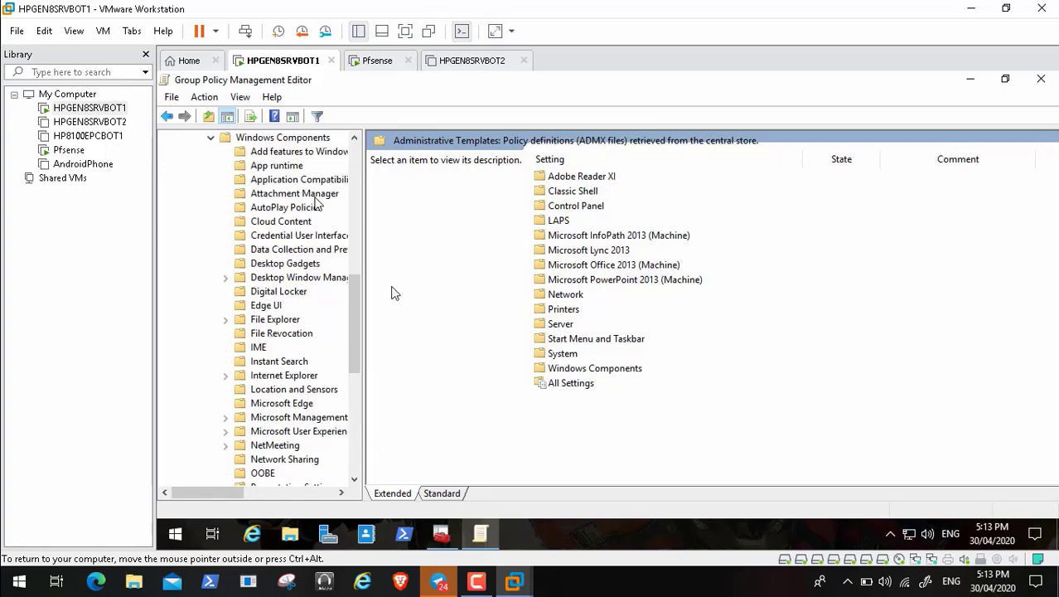
{"action": "left_click_drag", "start_coordinate": [356, 308], "coordinate": [353, 445]}
{"action": "left_click", "coordinate": [259, 432]}
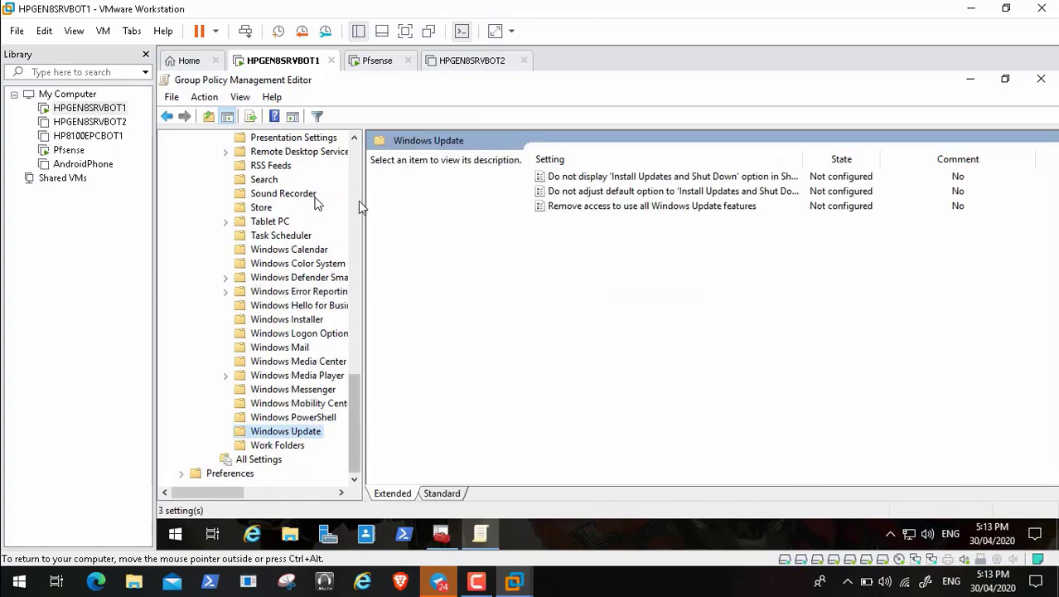
{"action": "left_click", "coordinate": [358, 159]}
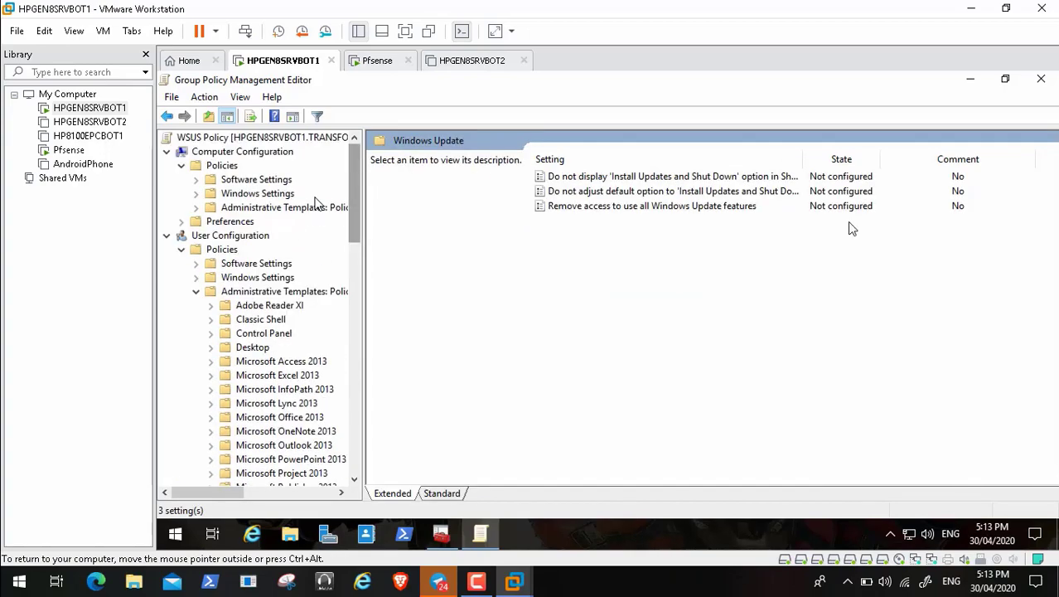
Step: Close the WSUS Policy editor and open Default Domain Policy for editing in a maximized window
{"action": "left_click", "coordinate": [1041, 80]}
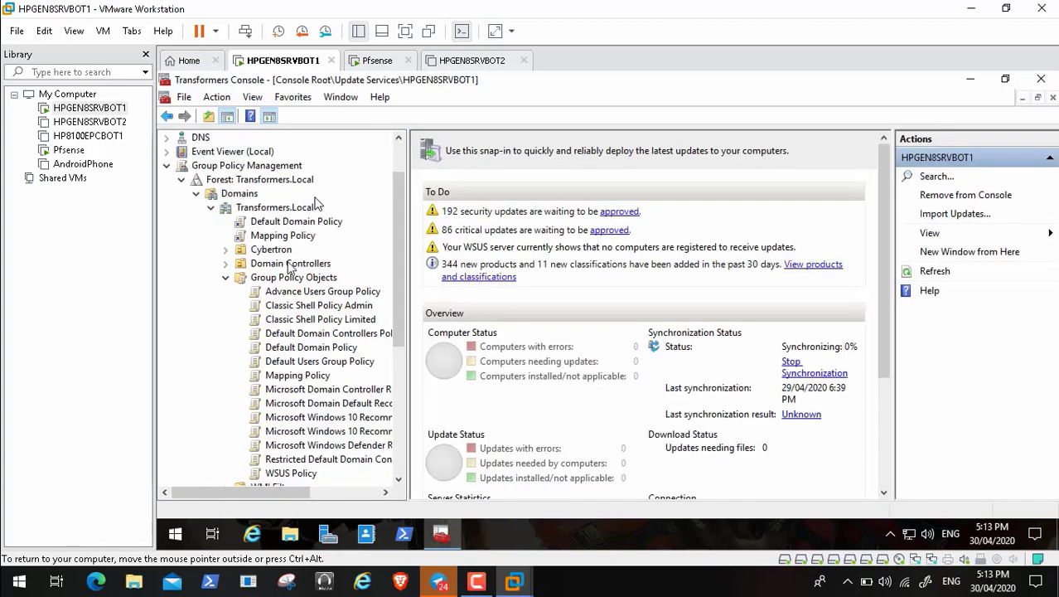
{"action": "right_click", "coordinate": [306, 226]}
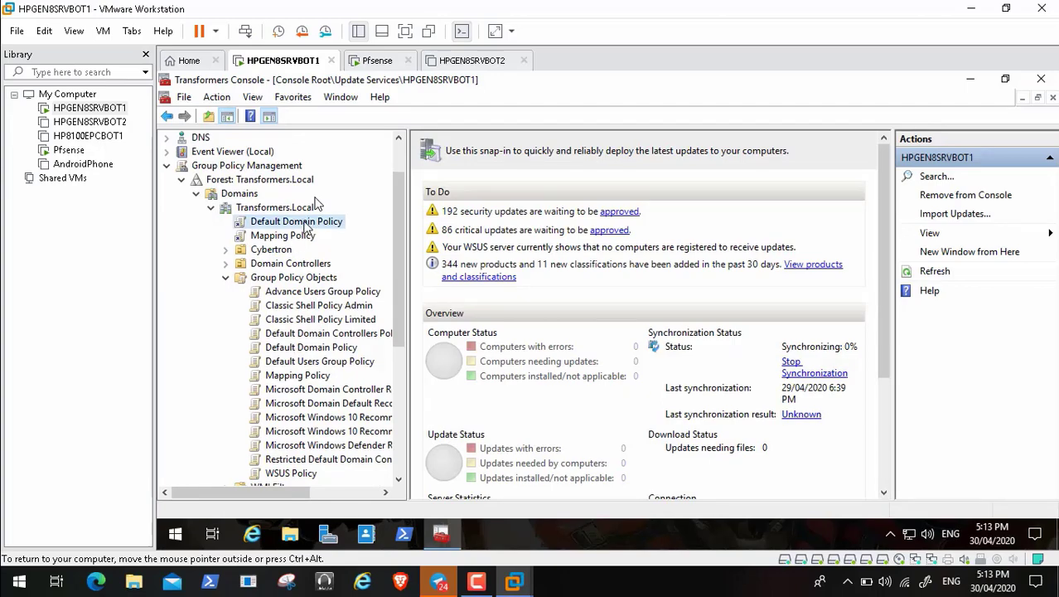
{"action": "left_click", "coordinate": [329, 232]}
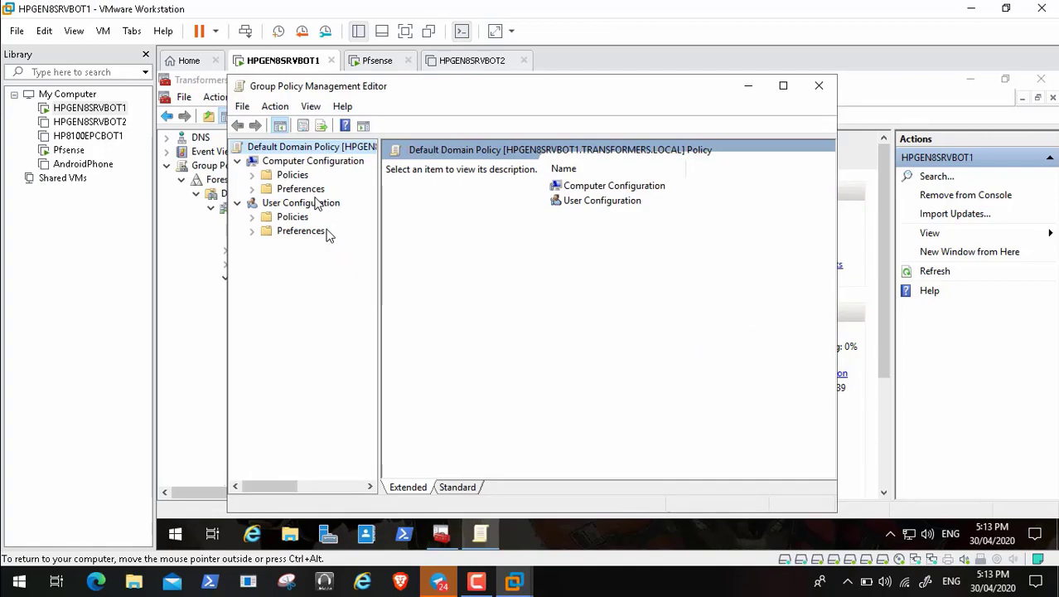
{"action": "left_click", "coordinate": [783, 87]}
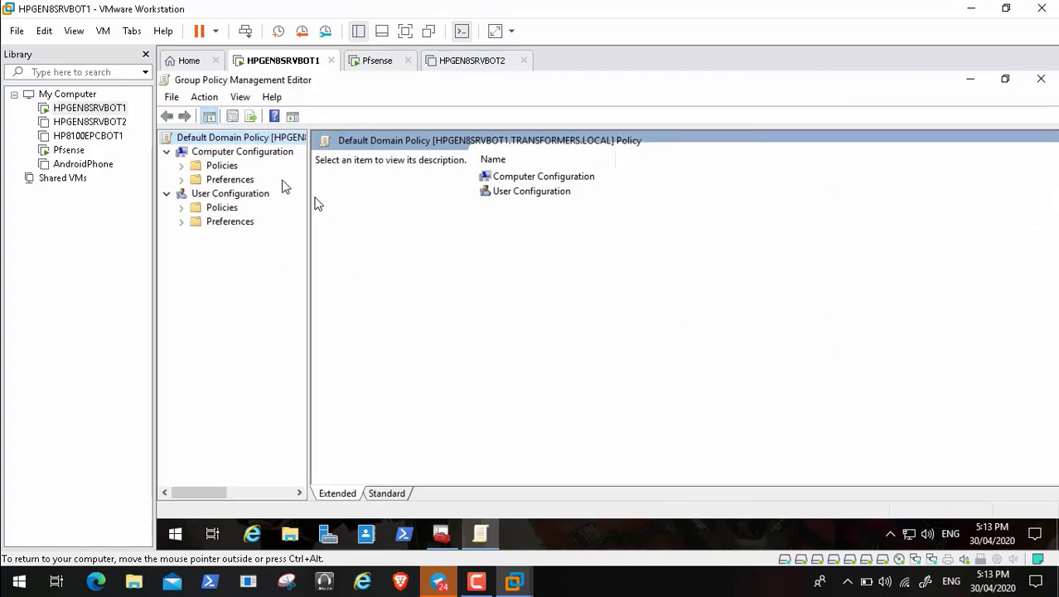
Step: Expand Computer Configuration down to Windows Components > Windows Update, listing all 34 settings
{"action": "left_click", "coordinate": [181, 165]}
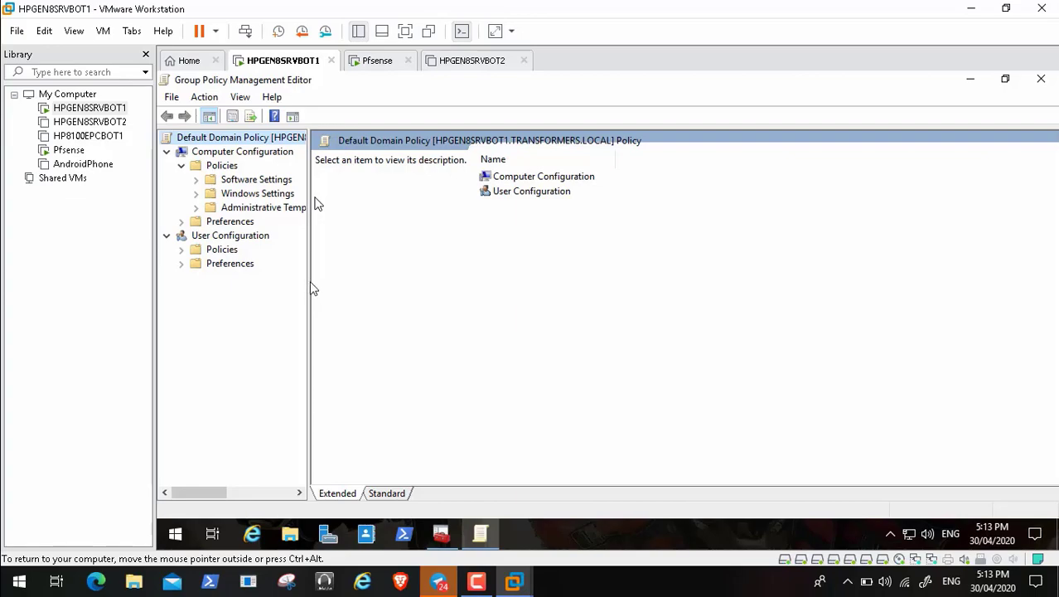
{"action": "left_click_drag", "start_coordinate": [311, 288], "coordinate": [400, 289]}
{"action": "left_click", "coordinate": [196, 207]}
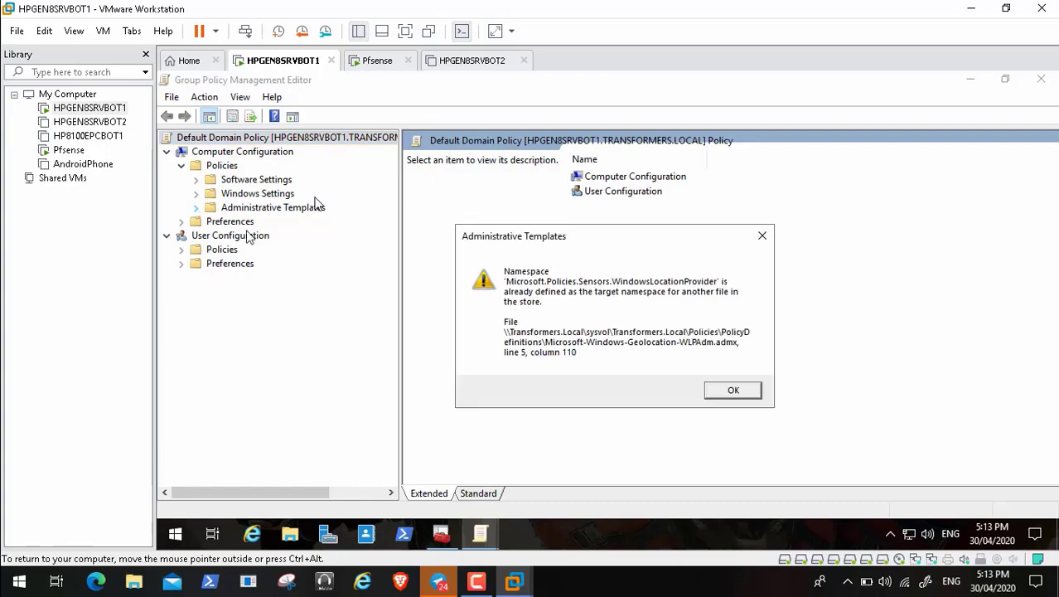
{"action": "left_click", "coordinate": [725, 396]}
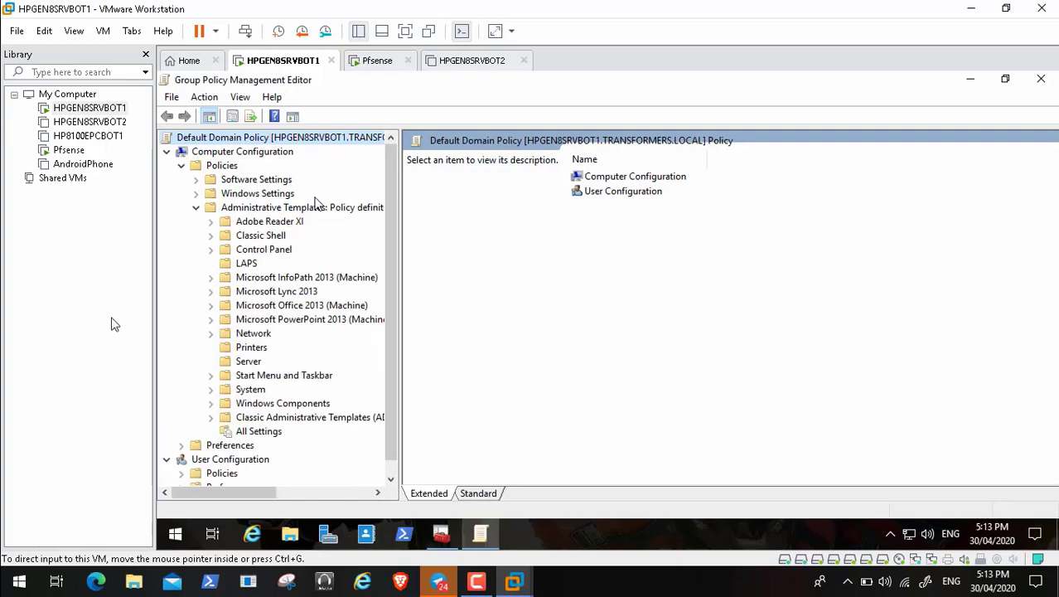
{"action": "left_click", "coordinate": [212, 404]}
{"action": "left_click_drag", "start_coordinate": [384, 242], "coordinate": [390, 456]}
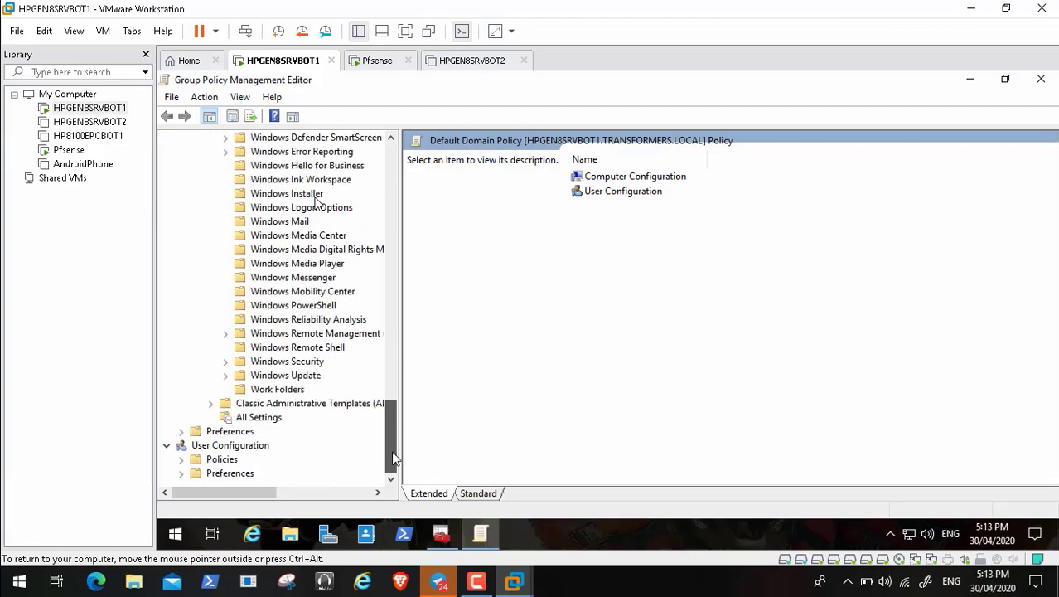
{"action": "left_click", "coordinate": [314, 379]}
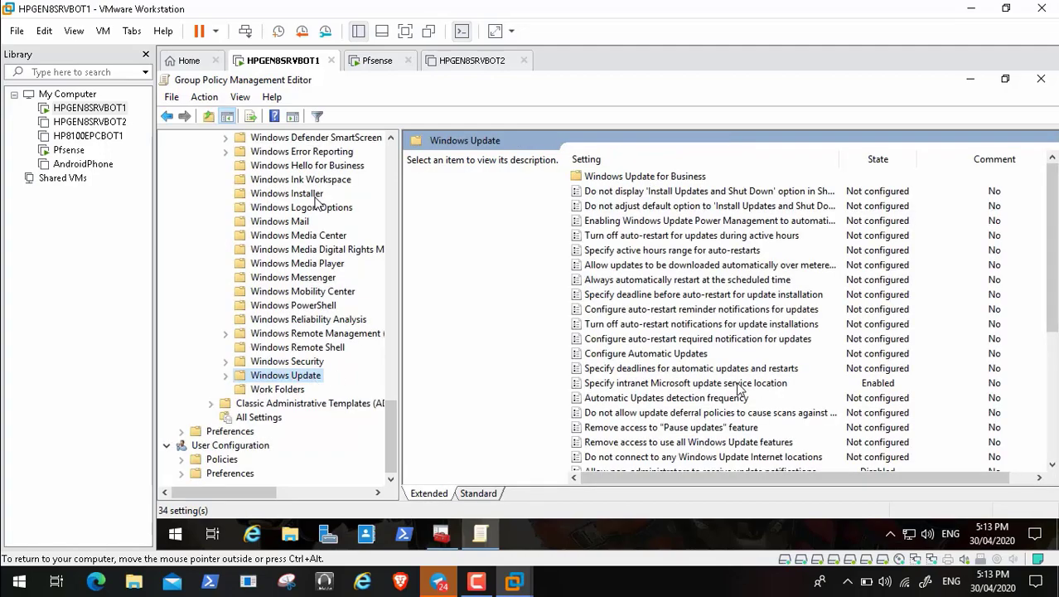
{"action": "left_click", "coordinate": [38, 564]}
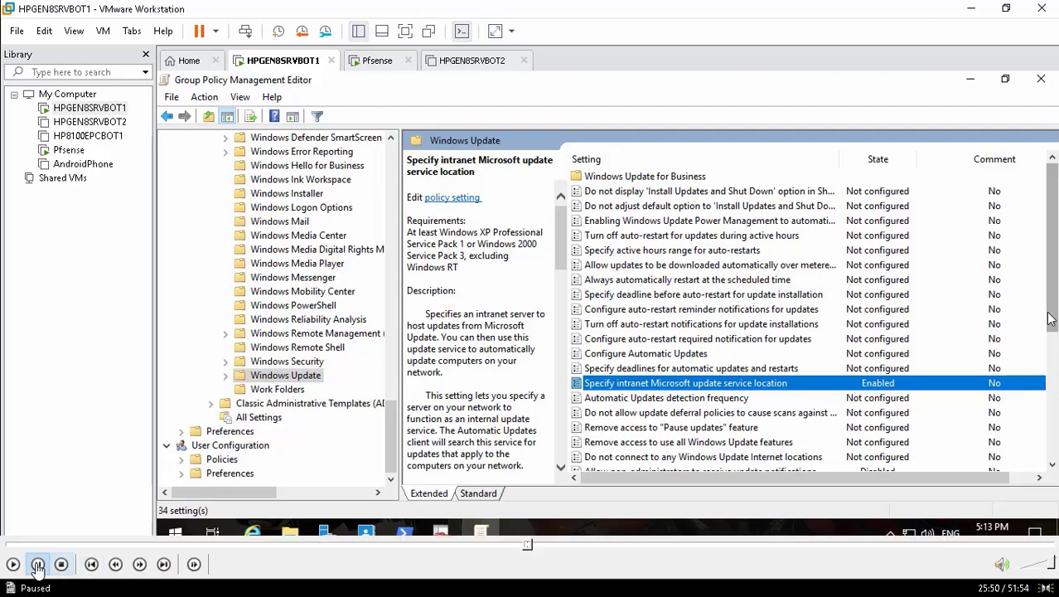
{"action": "left_click", "coordinate": [12, 565]}
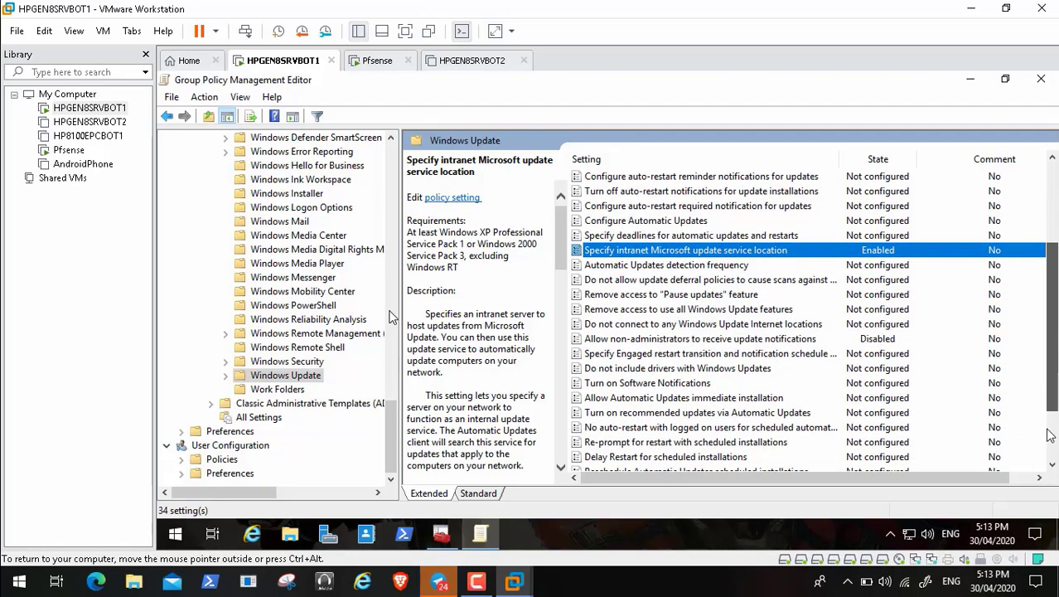
{"action": "mouse_move", "coordinate": [170, 524]}
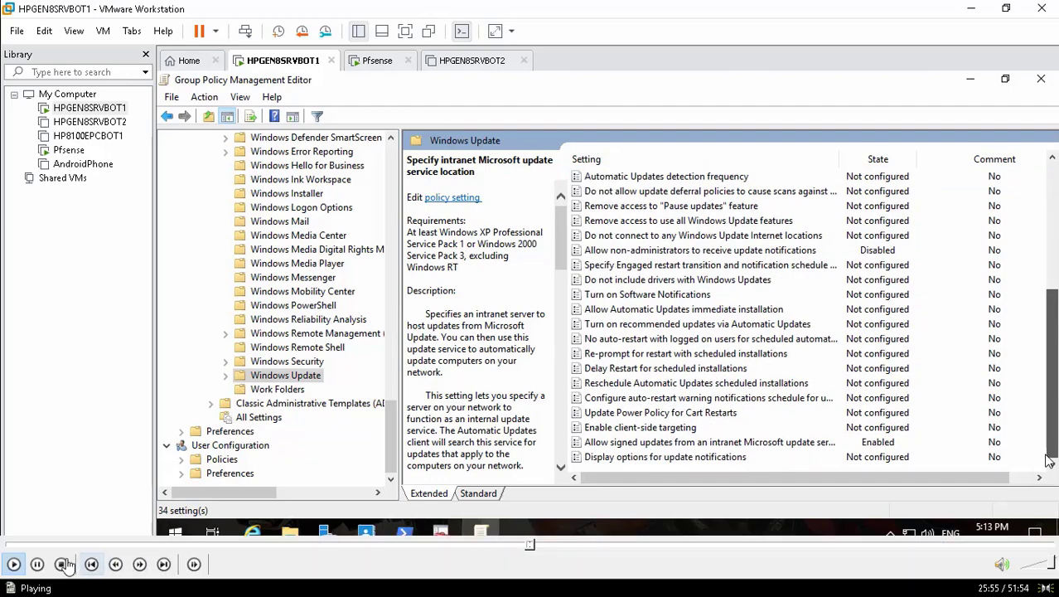
{"action": "left_click", "coordinate": [37, 564]}
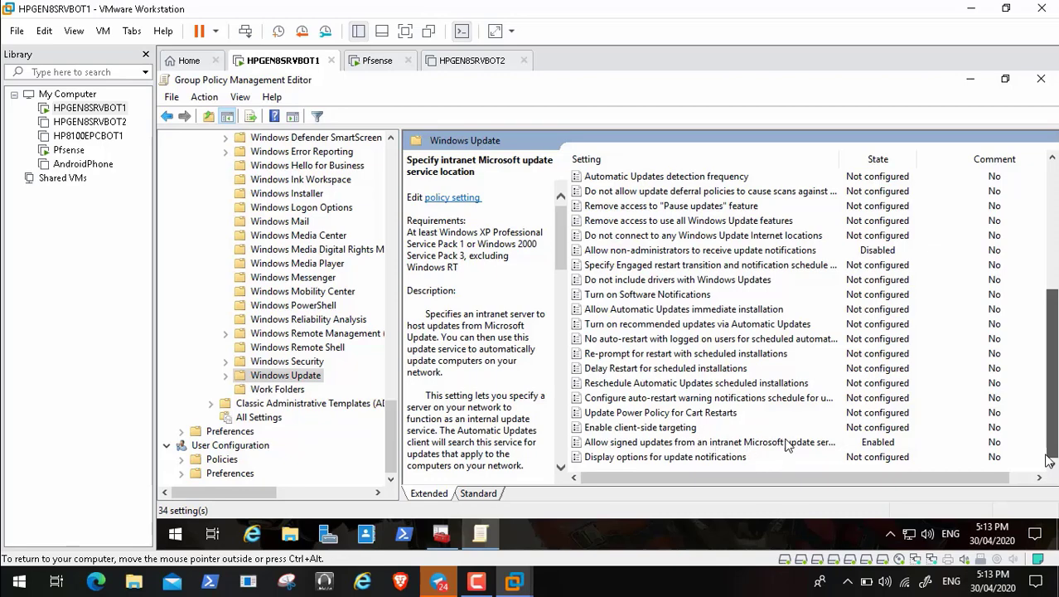
{"action": "mouse_move", "coordinate": [75, 543]}
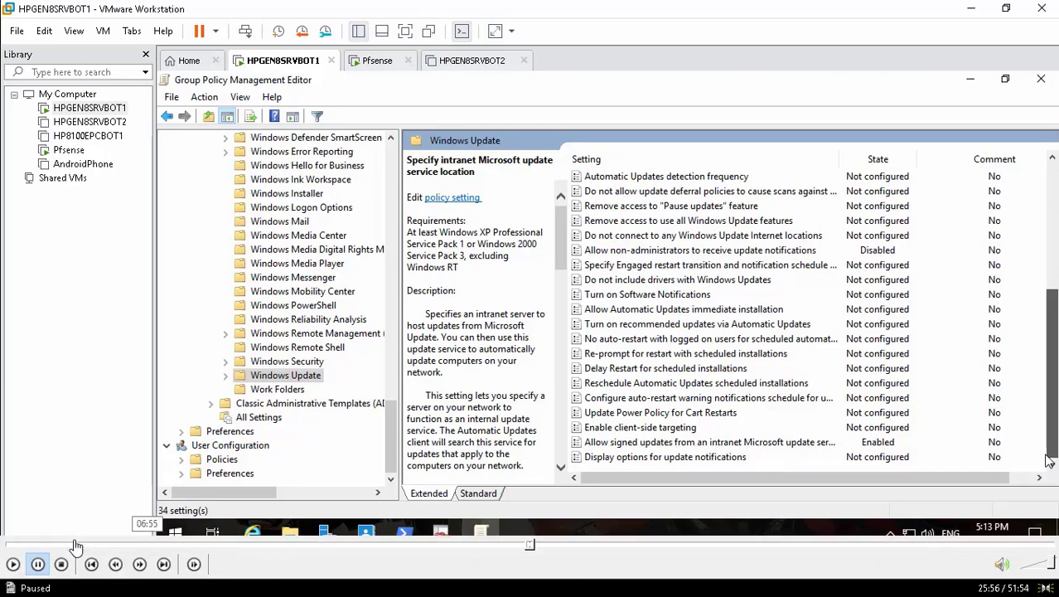
{"action": "left_click", "coordinate": [14, 565]}
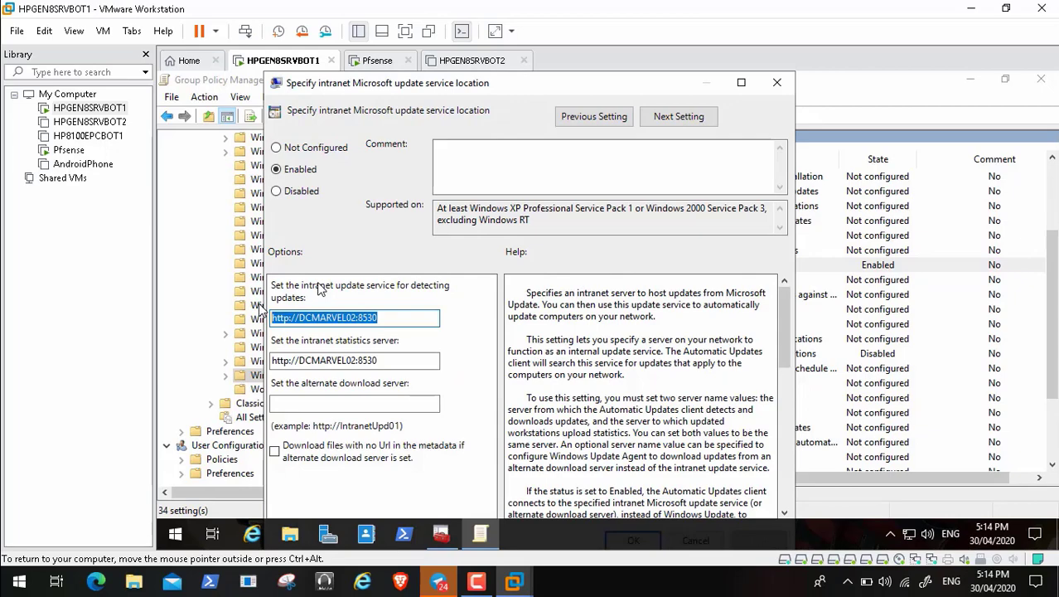
Step: Replace the statistics server with the pasted update server address, then apply and confirm
{"action": "left_click", "coordinate": [394, 365]}
{"action": "key", "text": "BackSpace"}
{"action": "key", "text": "BackSpace"}
{"action": "key", "text": "BackSpace"}
{"action": "key", "text": "BackSpace"}
{"action": "key", "text": "BackSpace"}
{"action": "key", "text": "BackSpace"}
{"action": "key", "text": "BackSpace"}
{"action": "key", "text": "BackSpace"}
{"action": "key", "text": "BackSpace"}
{"action": "key", "text": "BackSpace"}
{"action": "key", "text": "BackSpace"}
{"action": "key", "text": "BackSpace"}
{"action": "key", "text": "BackSpace"}
{"action": "key", "text": "BackSpace"}
{"action": "key", "text": "BackSpace"}
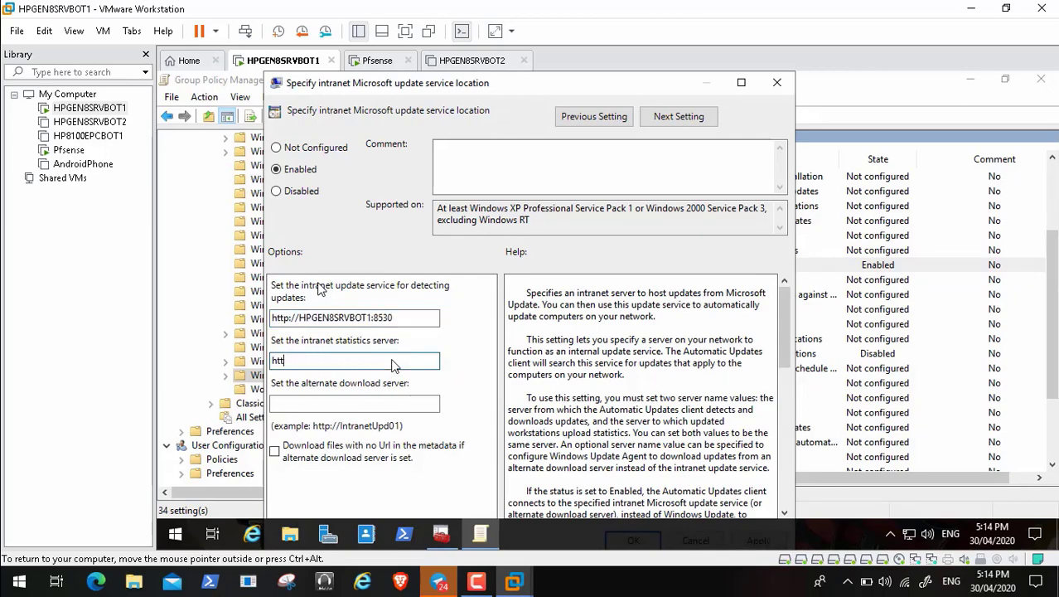
{"action": "type", "text": "http://HPGEN8SRVBOT1:8530"}
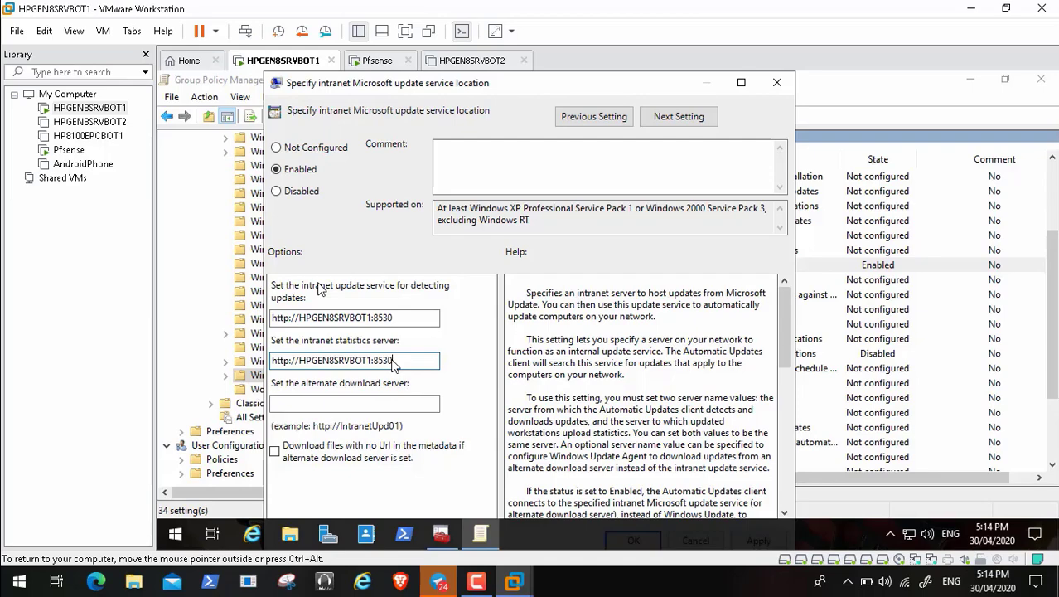
{"action": "double_click", "coordinate": [527, 86]}
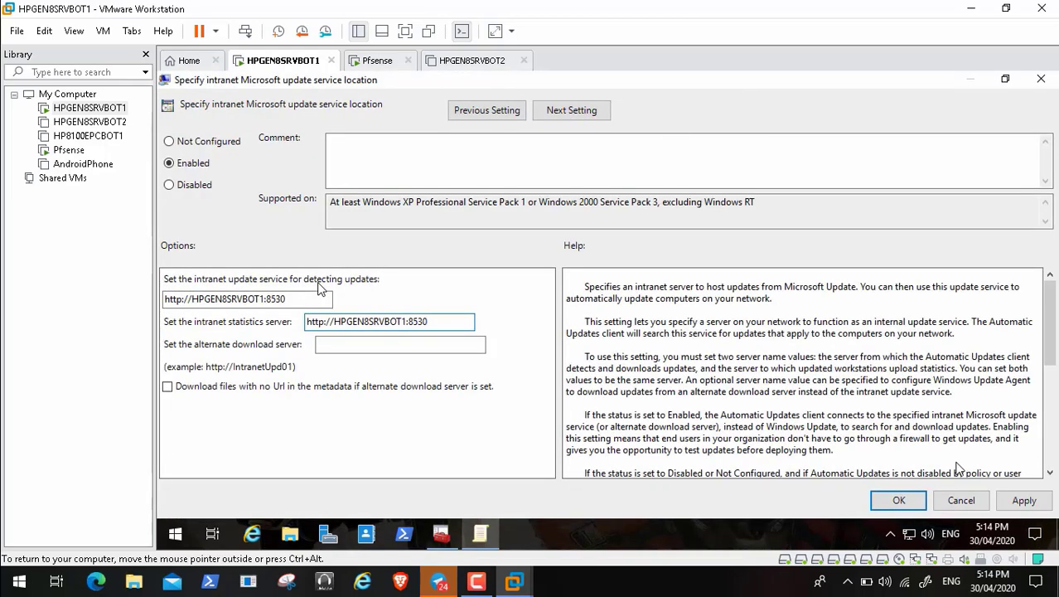
{"action": "left_click", "coordinate": [1018, 502]}
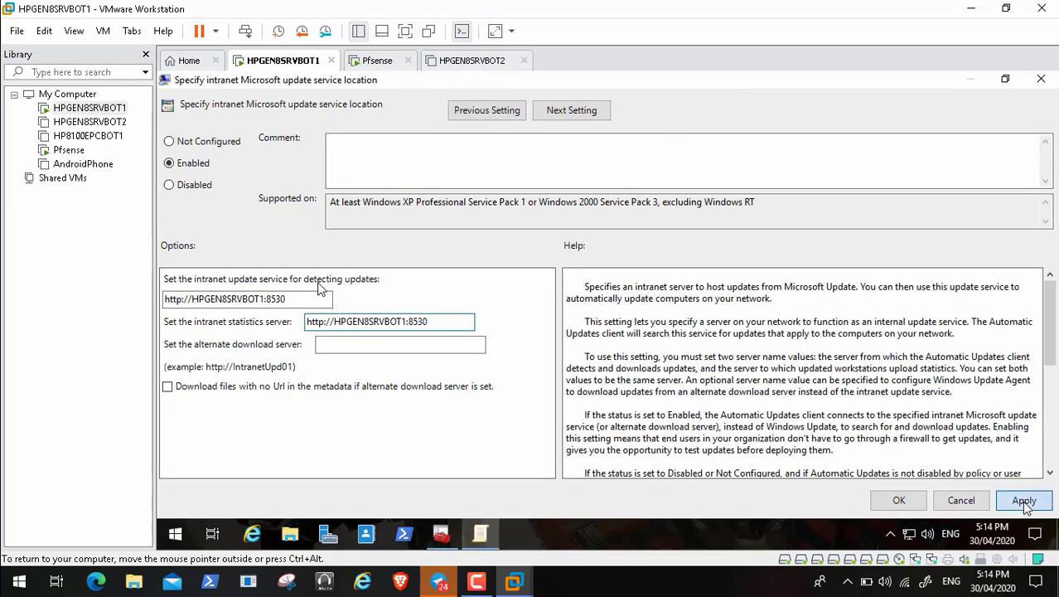
{"action": "left_click", "coordinate": [897, 500]}
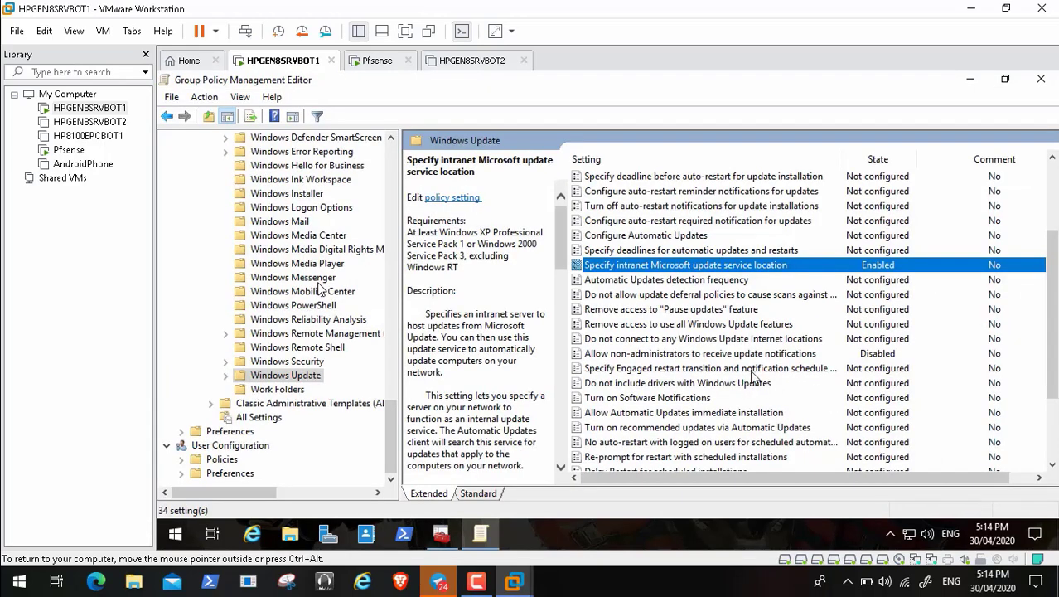
Step: Disable 'Allow non-administrators to receive update notifications' and look over the signed intranet updates policy
{"action": "left_click", "coordinate": [745, 354]}
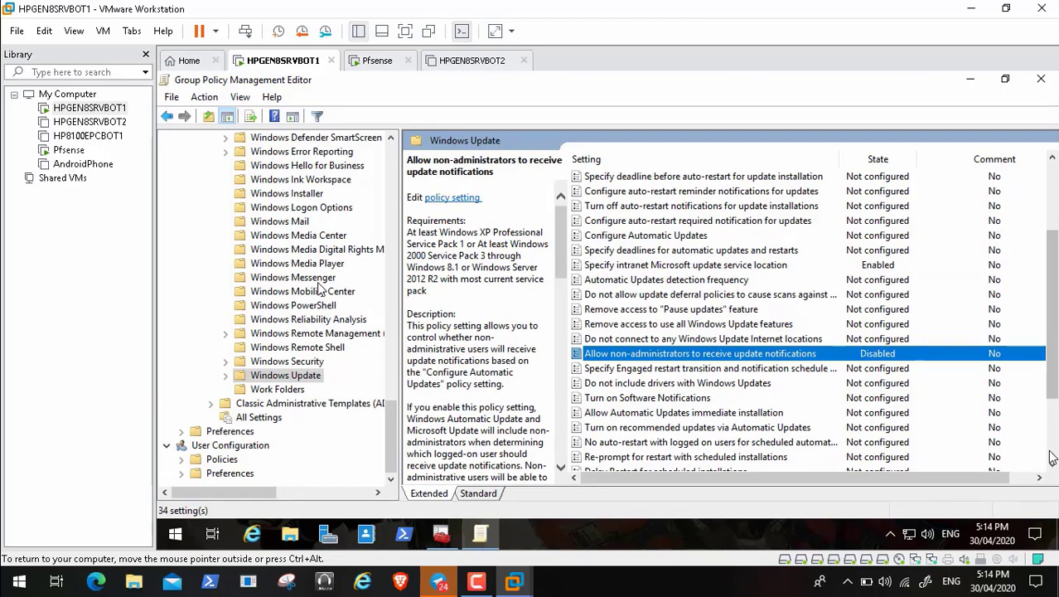
{"action": "double_click", "coordinate": [745, 356]}
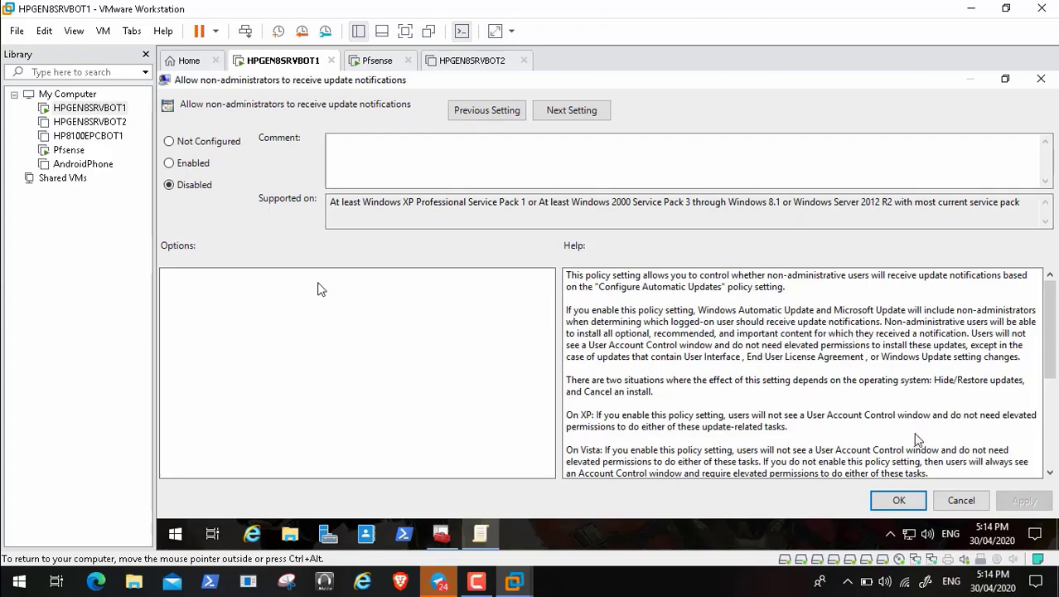
{"action": "left_click", "coordinate": [958, 502]}
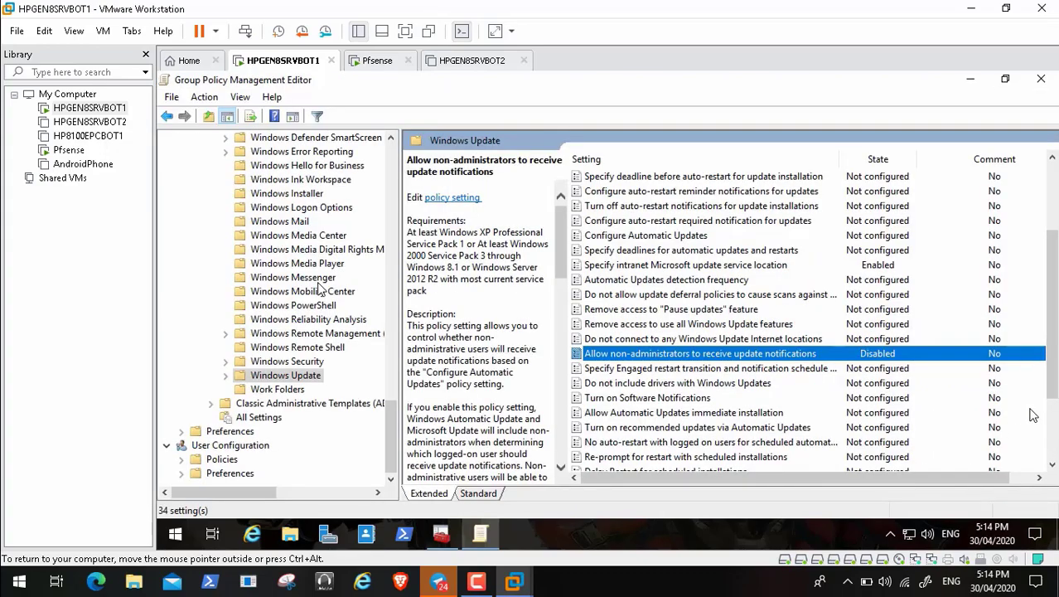
{"action": "left_click", "coordinate": [1055, 451]}
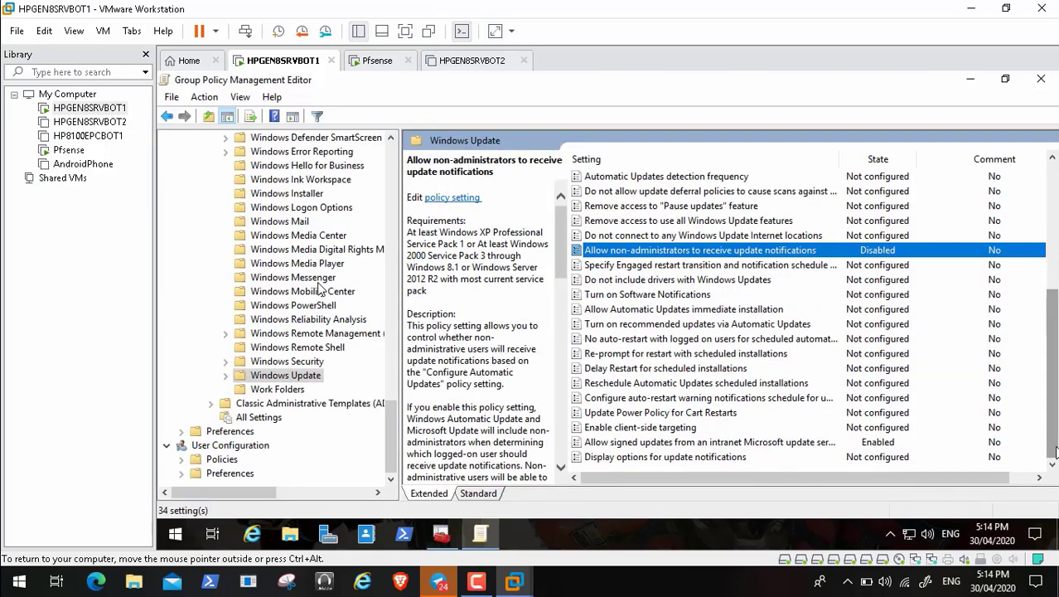
{"action": "left_click", "coordinate": [768, 446]}
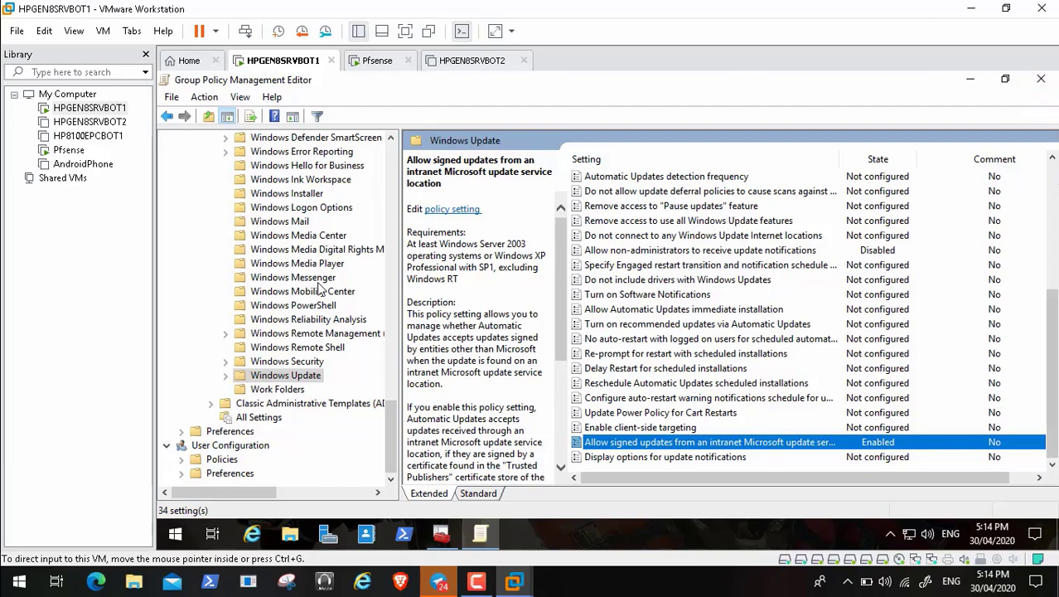
{"action": "left_click", "coordinate": [1054, 181]}
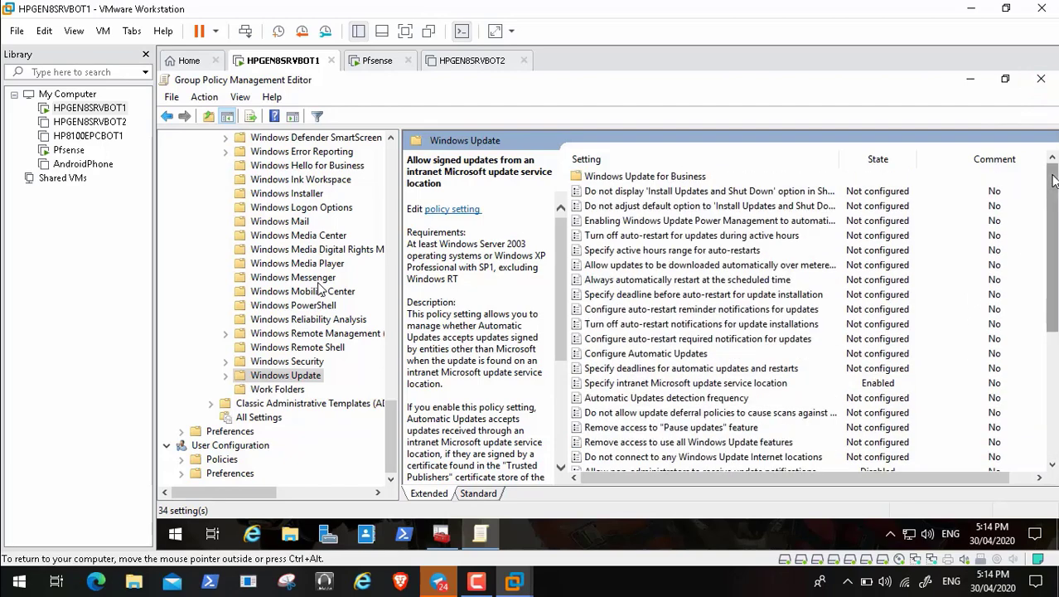
Step: Reopen Default Domain Policy maximized, expand User Configuration Policies, and dismiss the namespace error
{"action": "left_click", "coordinate": [1044, 84]}
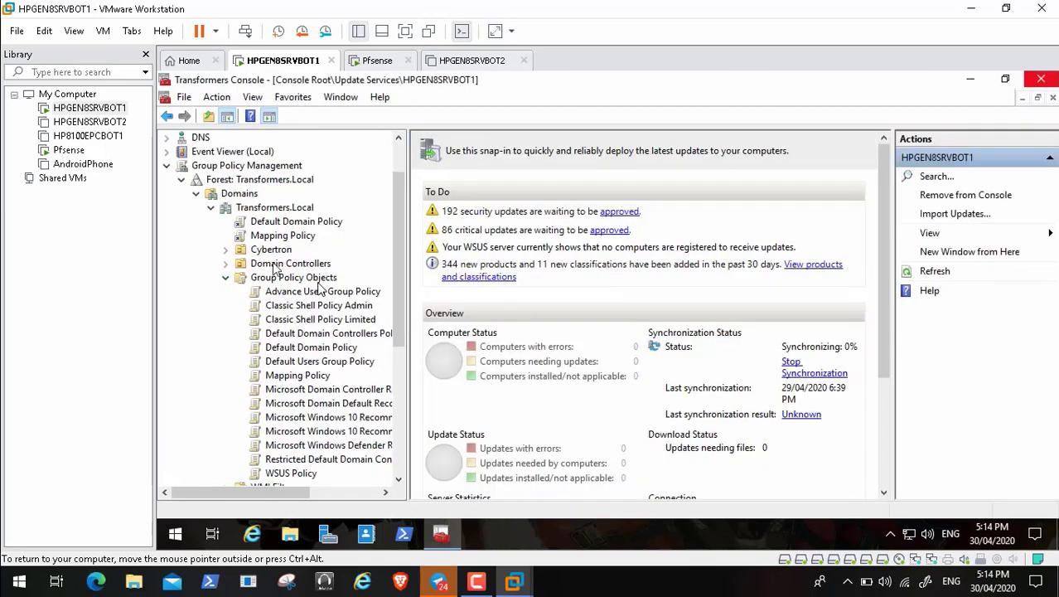
{"action": "right_click", "coordinate": [297, 224]}
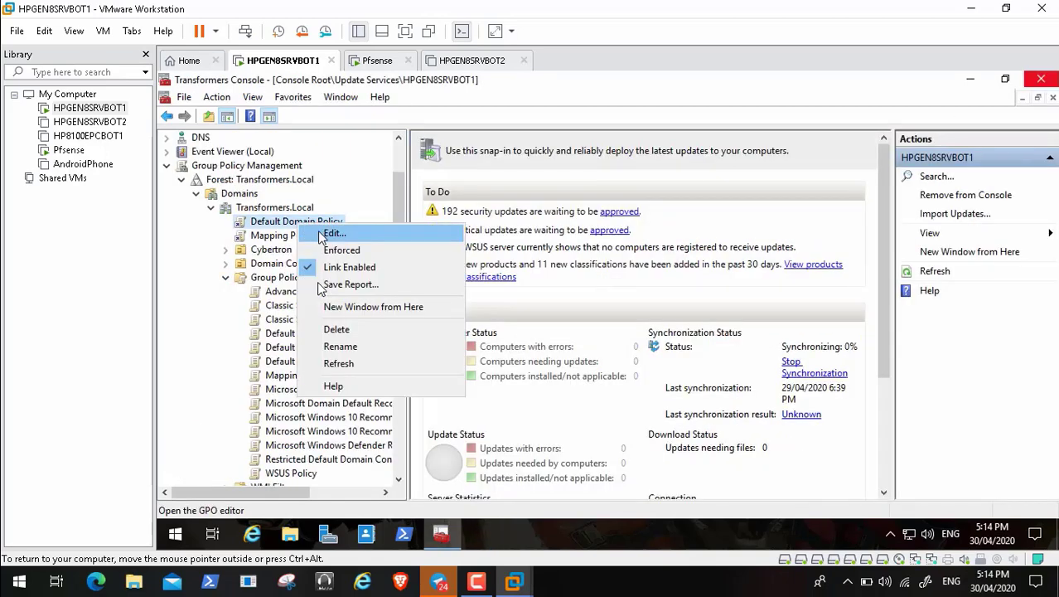
{"action": "left_click", "coordinate": [333, 234]}
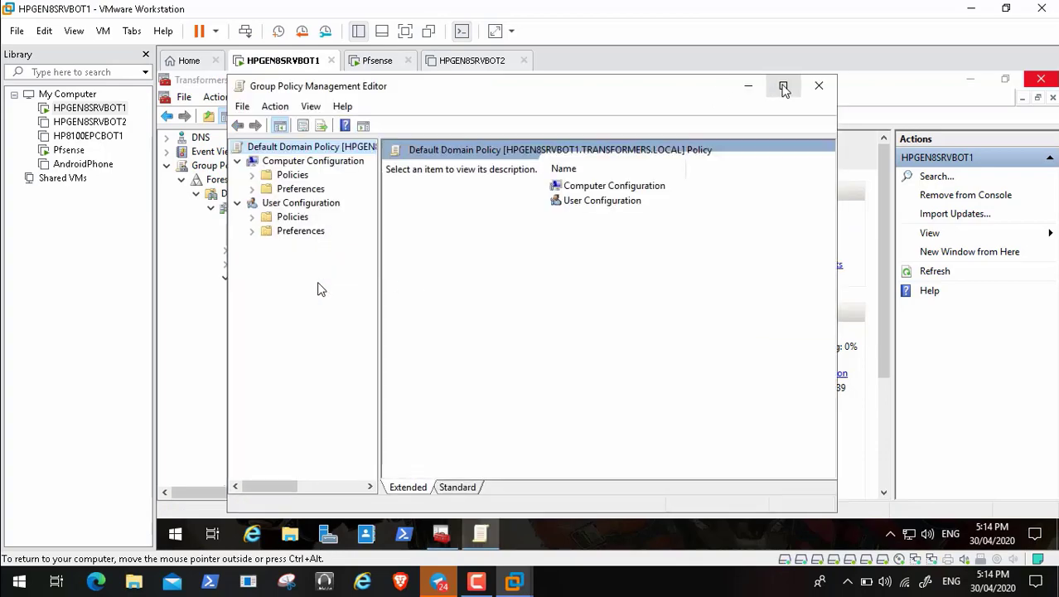
{"action": "left_click", "coordinate": [784, 87]}
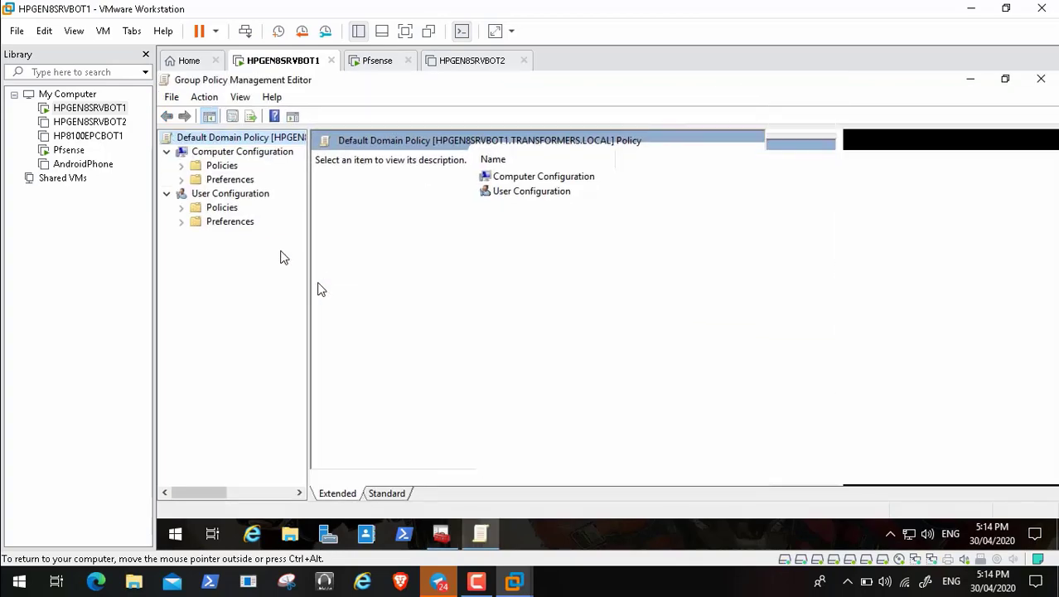
{"action": "left_click", "coordinate": [181, 208]}
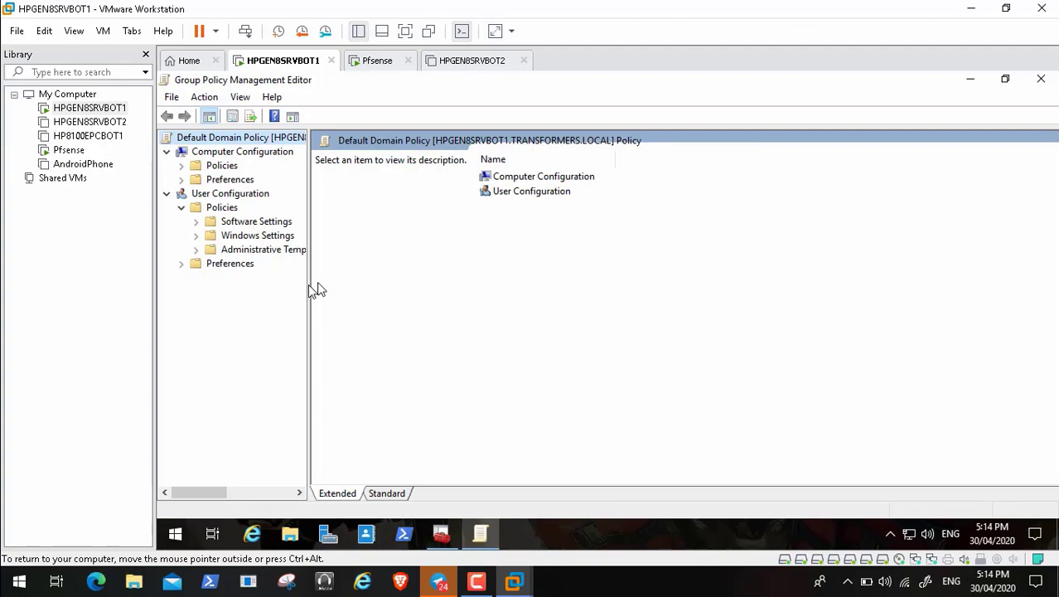
{"action": "left_click_drag", "start_coordinate": [309, 289], "coordinate": [414, 303]}
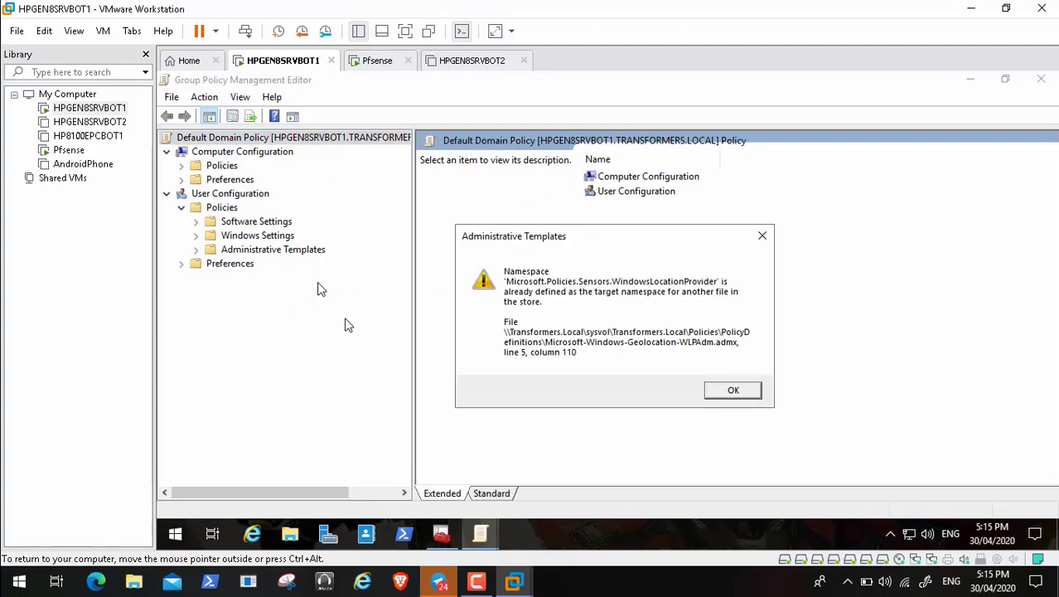
{"action": "left_click", "coordinate": [732, 390]}
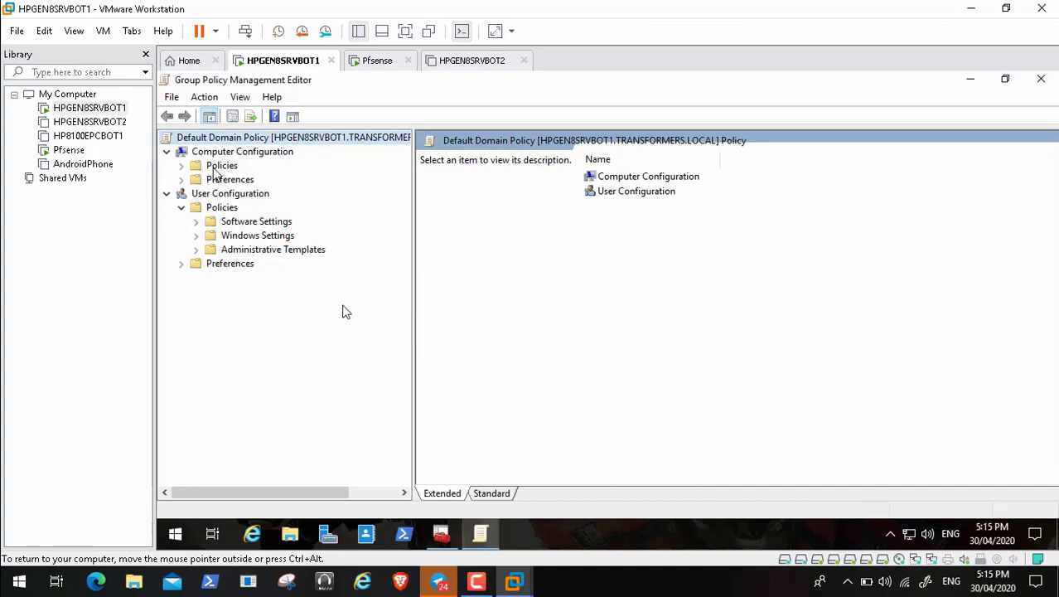
Step: Return to the Transformers Console's WSUS overview showing 192 security and 86 critical updates
{"action": "left_click", "coordinate": [558, 547]}
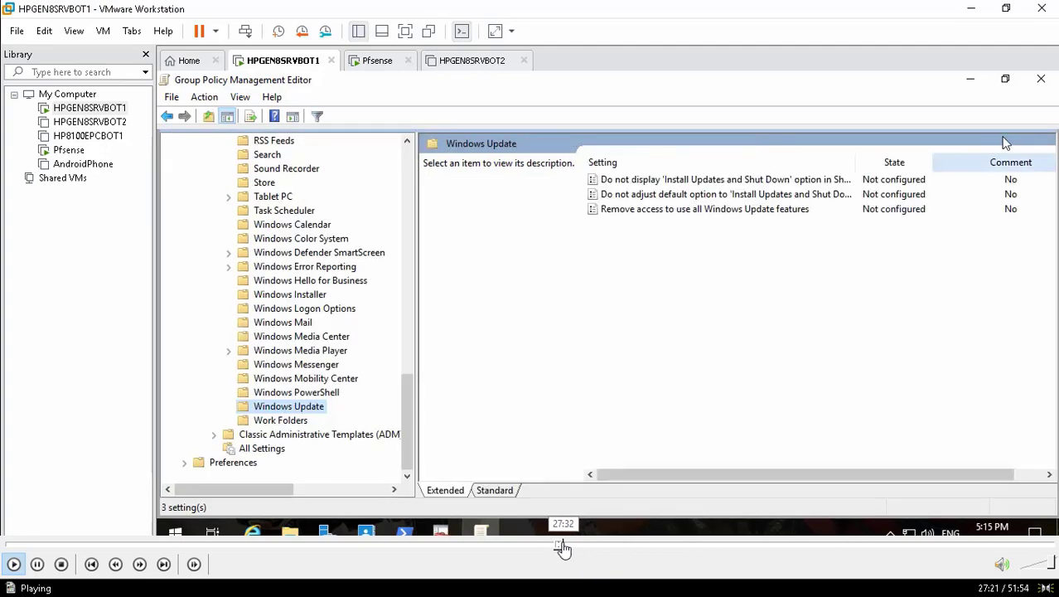
{"action": "left_click", "coordinate": [569, 547]}
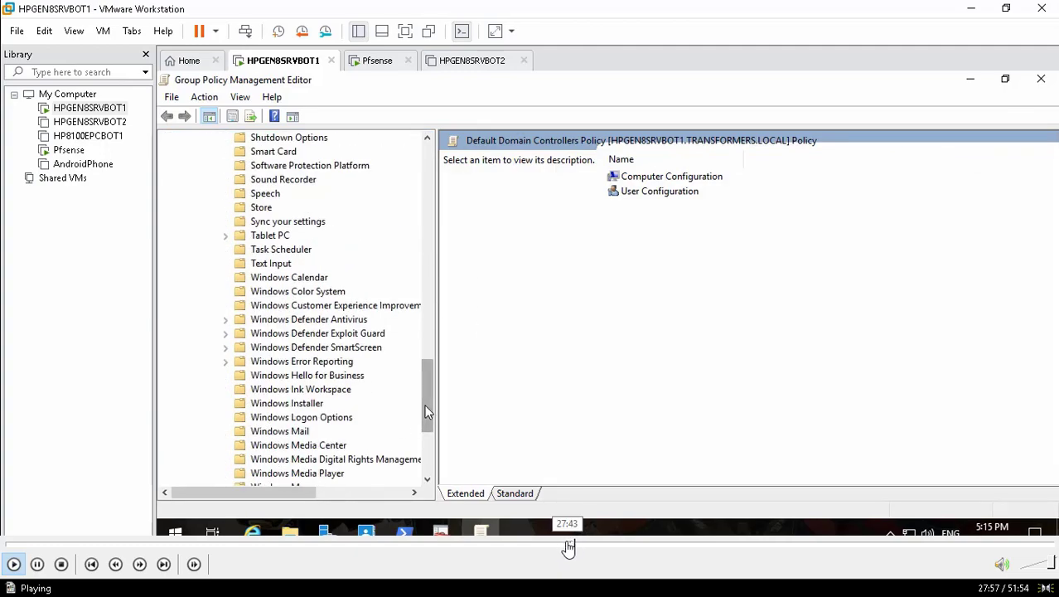
{"action": "left_click", "coordinate": [568, 545]}
{"action": "left_click", "coordinate": [562, 548]}
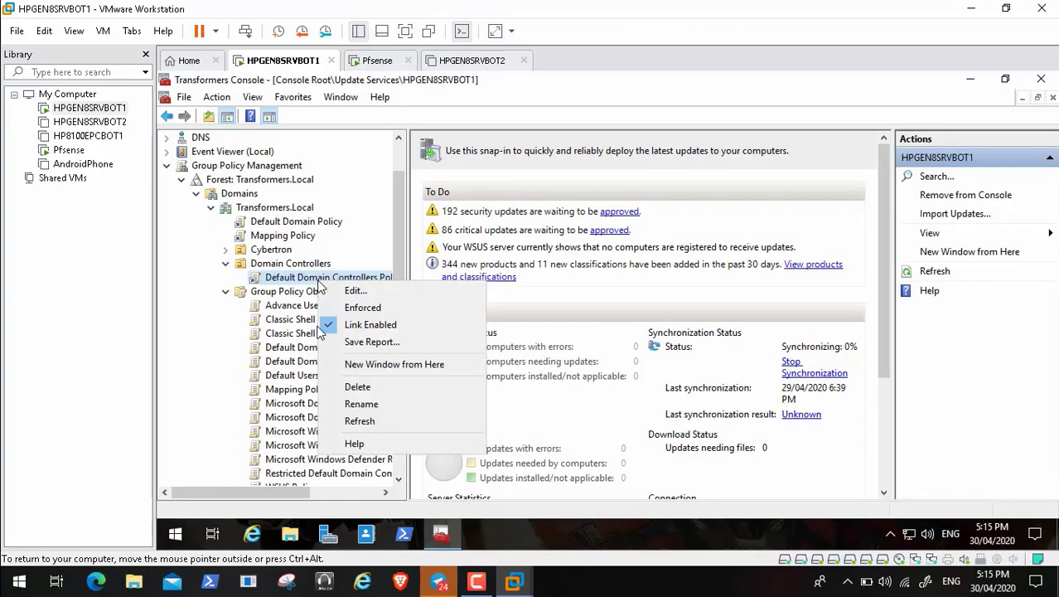
Step: Bring up the Default Domain Controllers Policy's Windows Update settings
{"action": "left_click", "coordinate": [39, 566]}
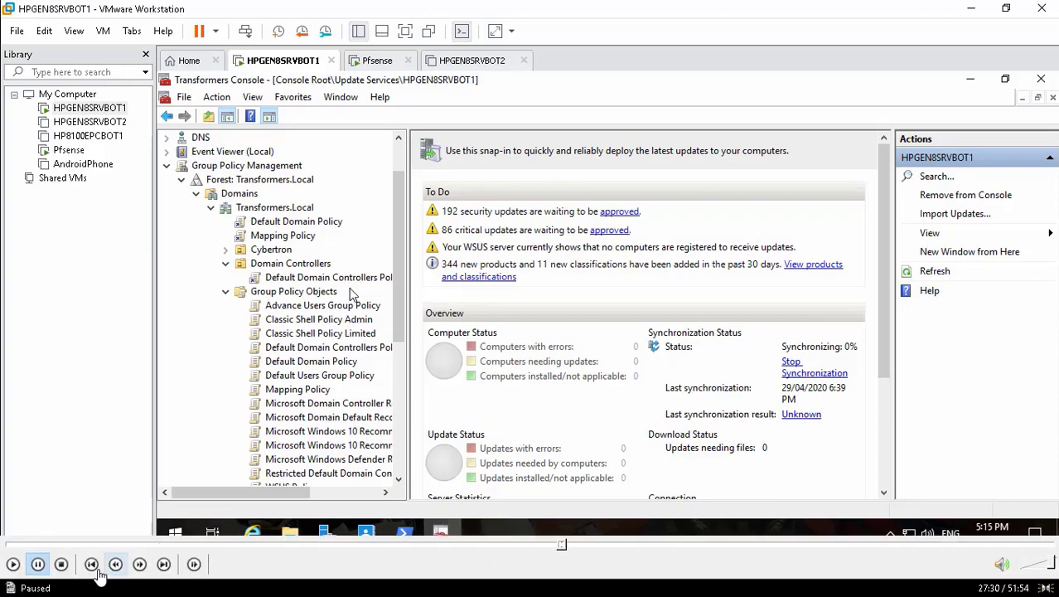
{"action": "left_click", "coordinate": [13, 565]}
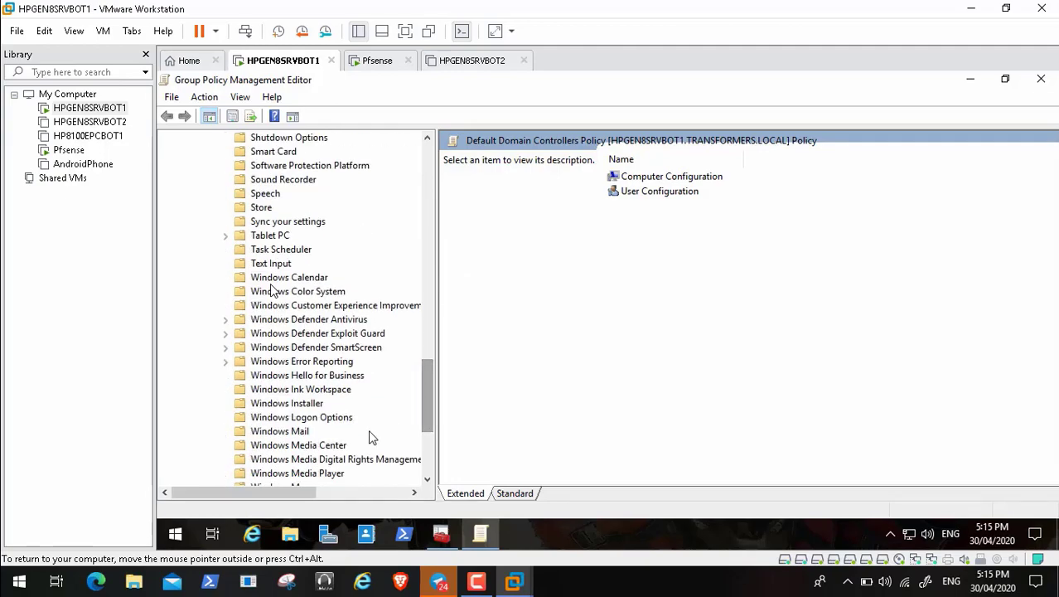
{"action": "left_click_drag", "start_coordinate": [427, 410], "coordinate": [428, 473]}
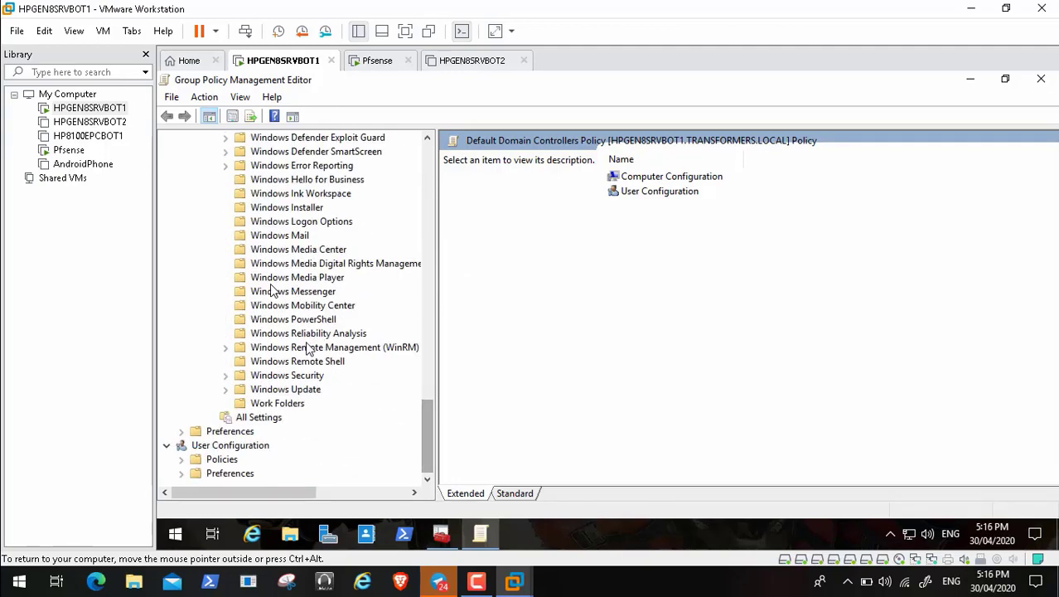
{"action": "left_click", "coordinate": [298, 391]}
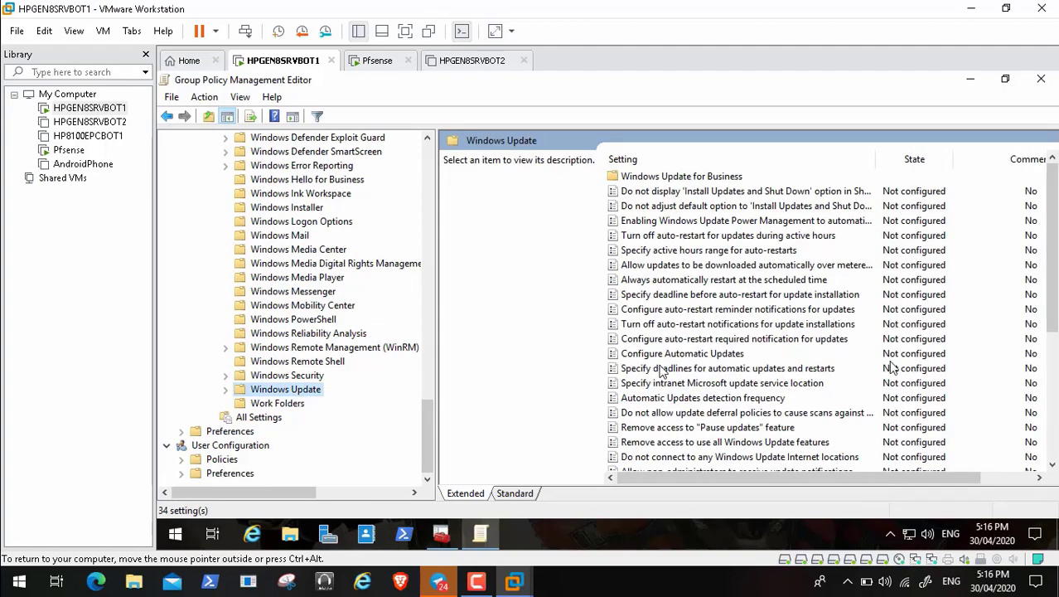
{"action": "double_click", "coordinate": [792, 384]}
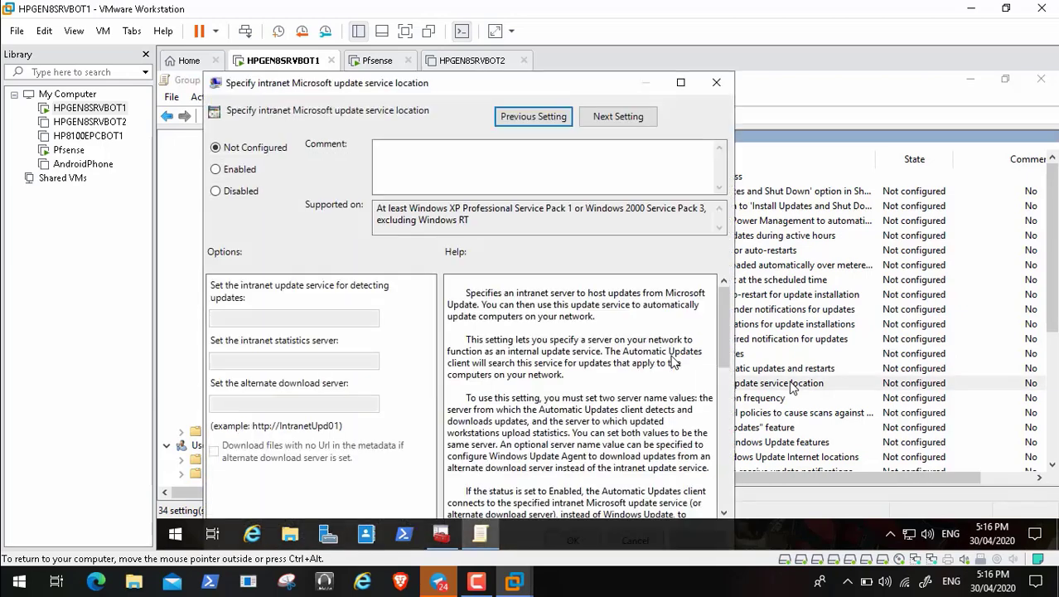
{"action": "left_click", "coordinate": [231, 171]}
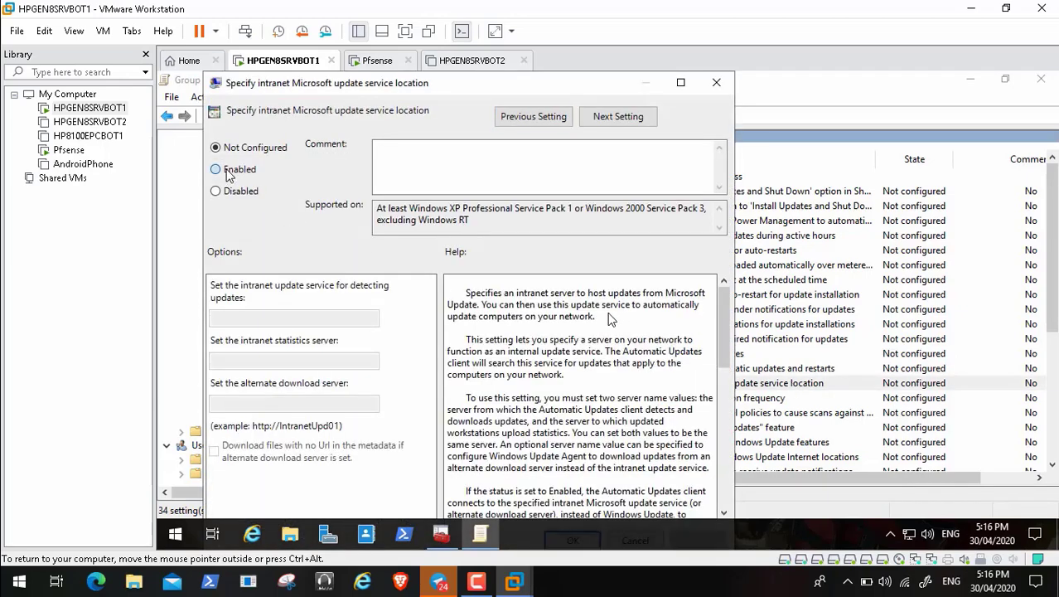
{"action": "left_click", "coordinate": [255, 320]}
{"action": "type", "text": "http://HPGEN8SRVBOT1:8530"}
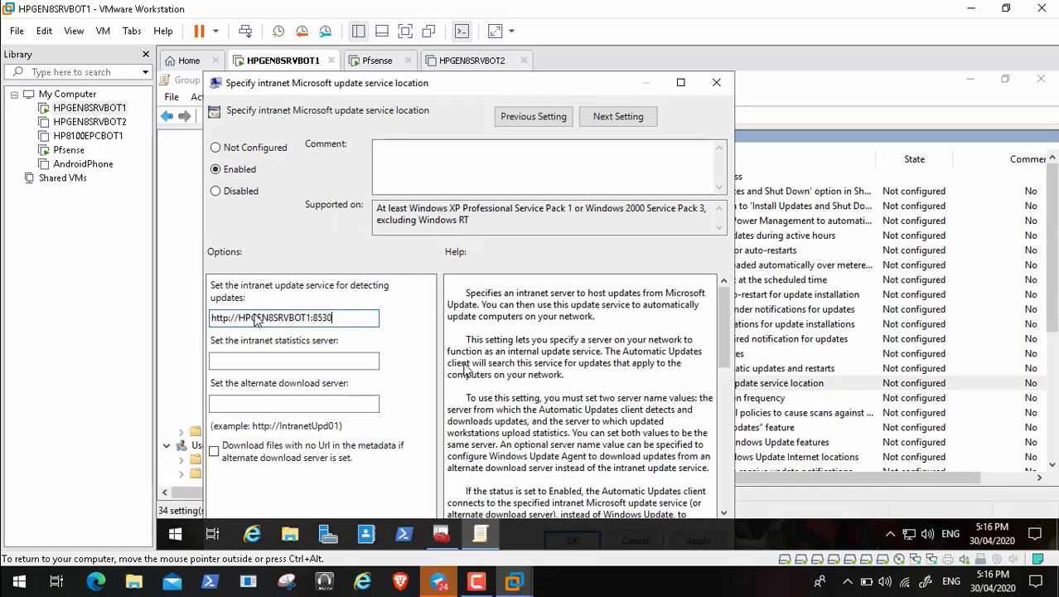
{"action": "left_click", "coordinate": [253, 363]}
{"action": "type", "text": "http://HPGEN8SRVBOT1:8530"}
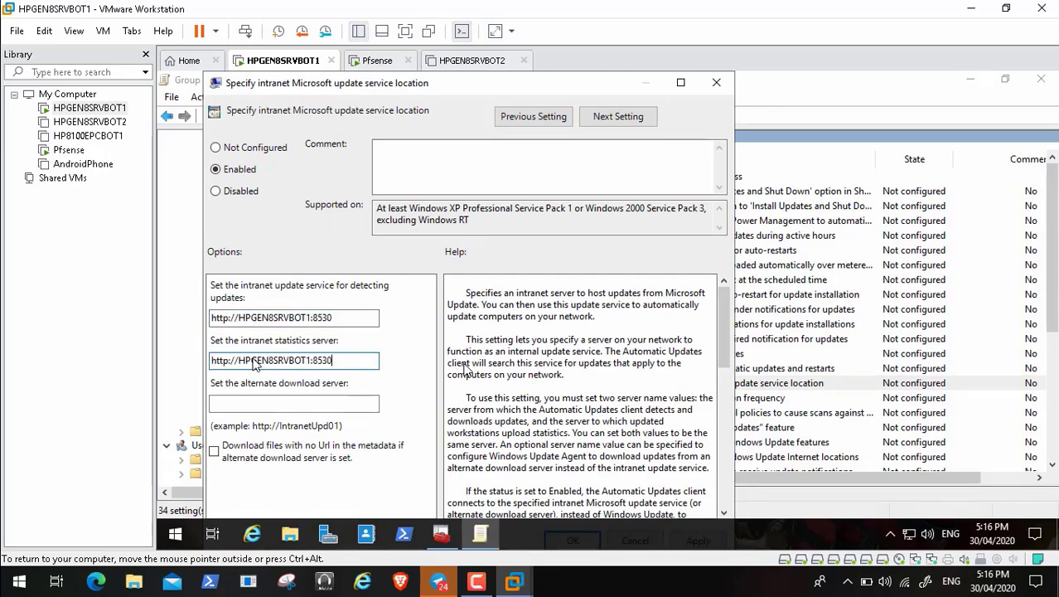
{"action": "double_click", "coordinate": [456, 82]}
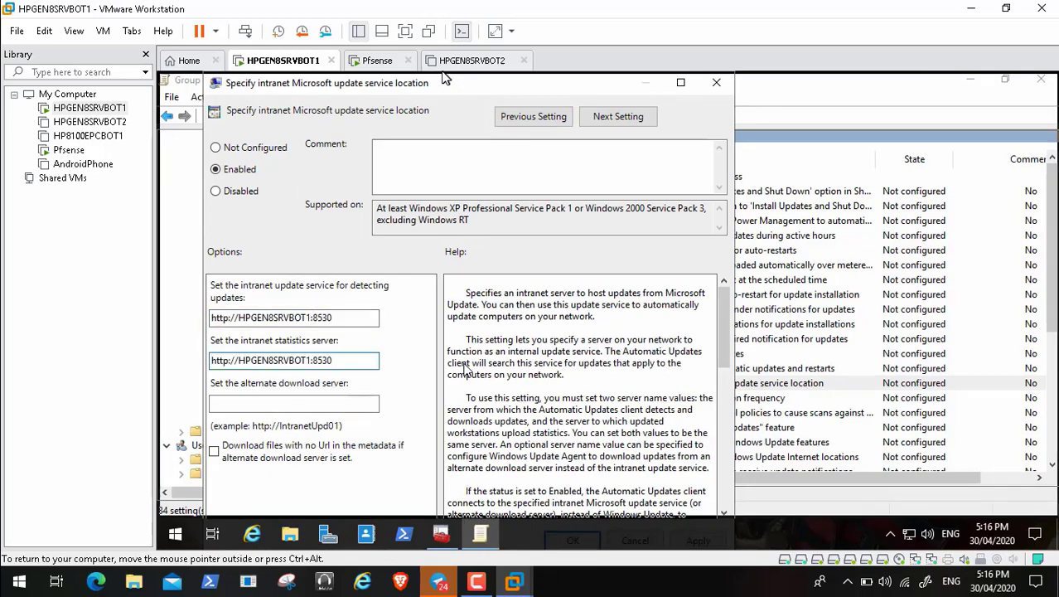
{"action": "left_click", "coordinate": [1023, 501]}
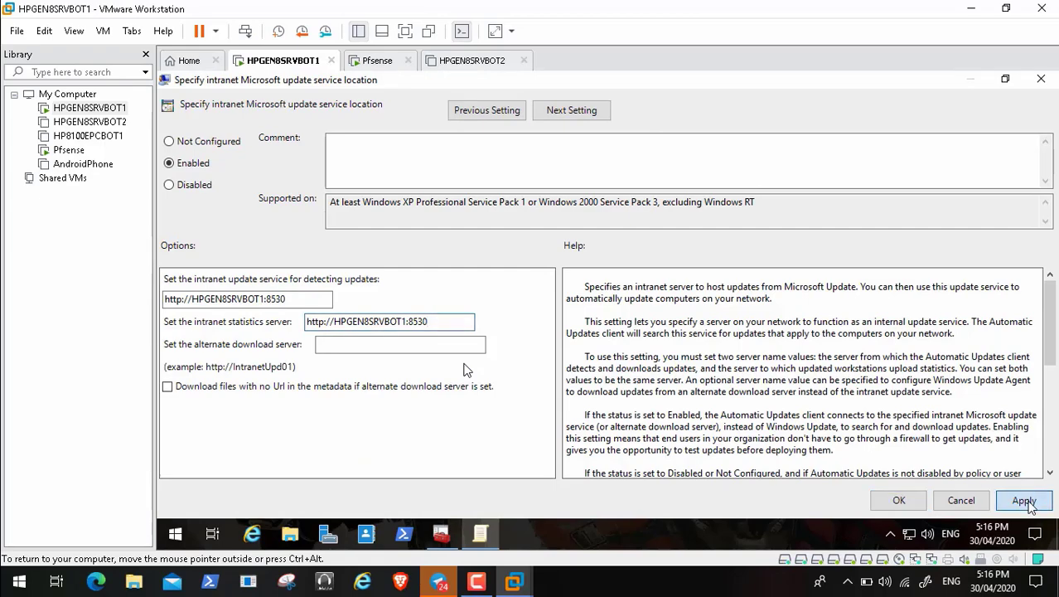
{"action": "left_click", "coordinate": [906, 502]}
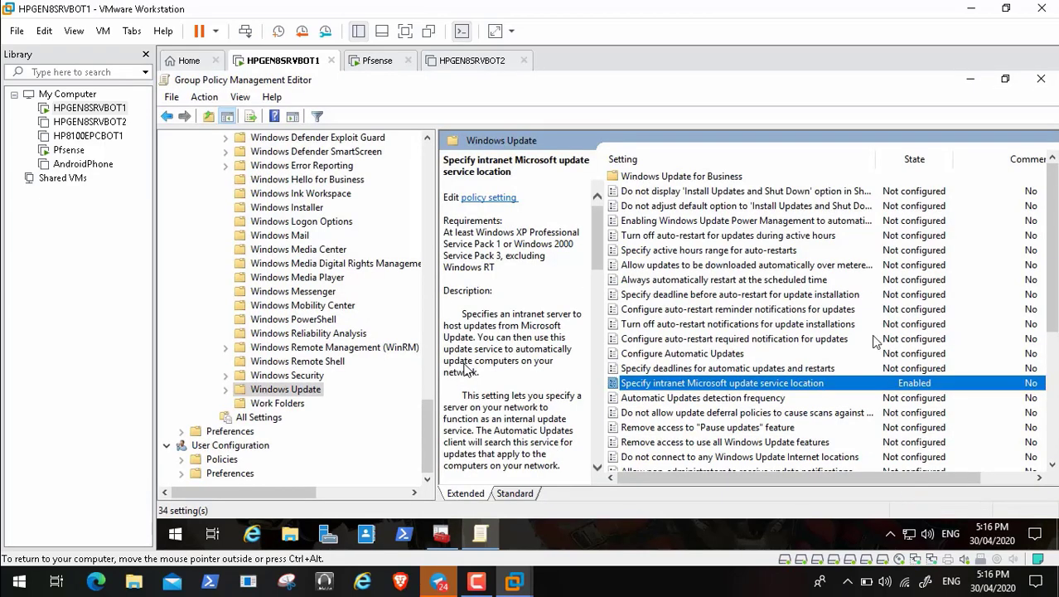
Step: Enable Configure Automatic Updates with '3 - Auto download and notify for install', daily at 03:00
{"action": "double_click", "coordinate": [743, 356]}
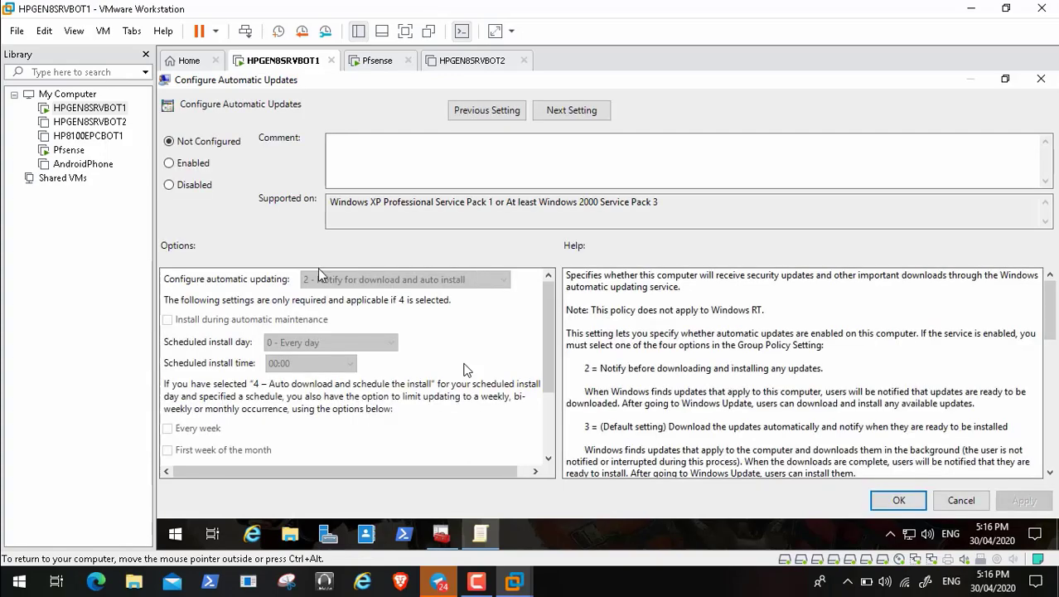
{"action": "left_click", "coordinate": [182, 166]}
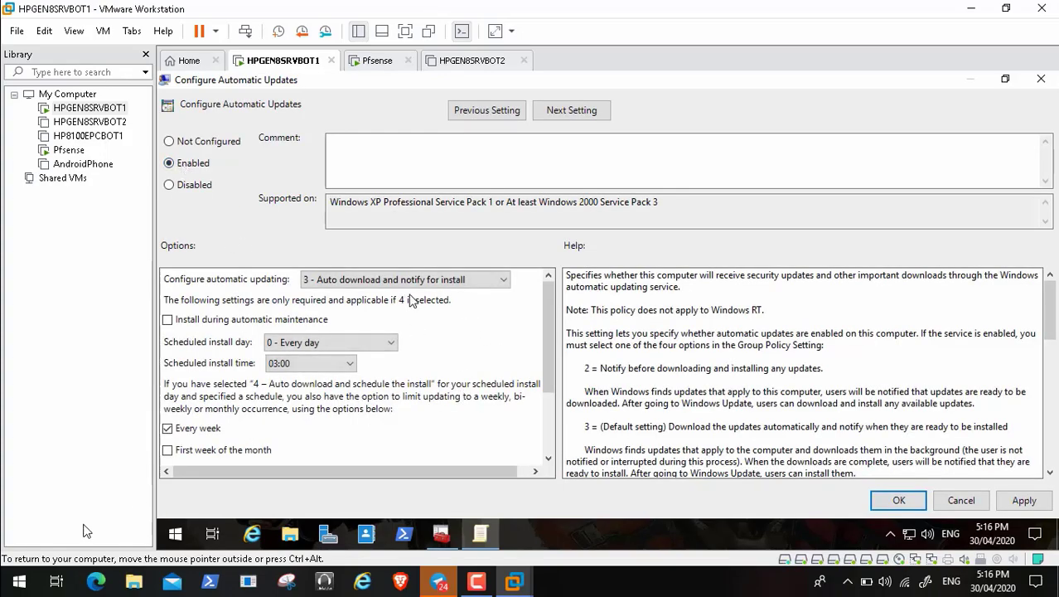
{"action": "mouse_move", "coordinate": [31, 571]}
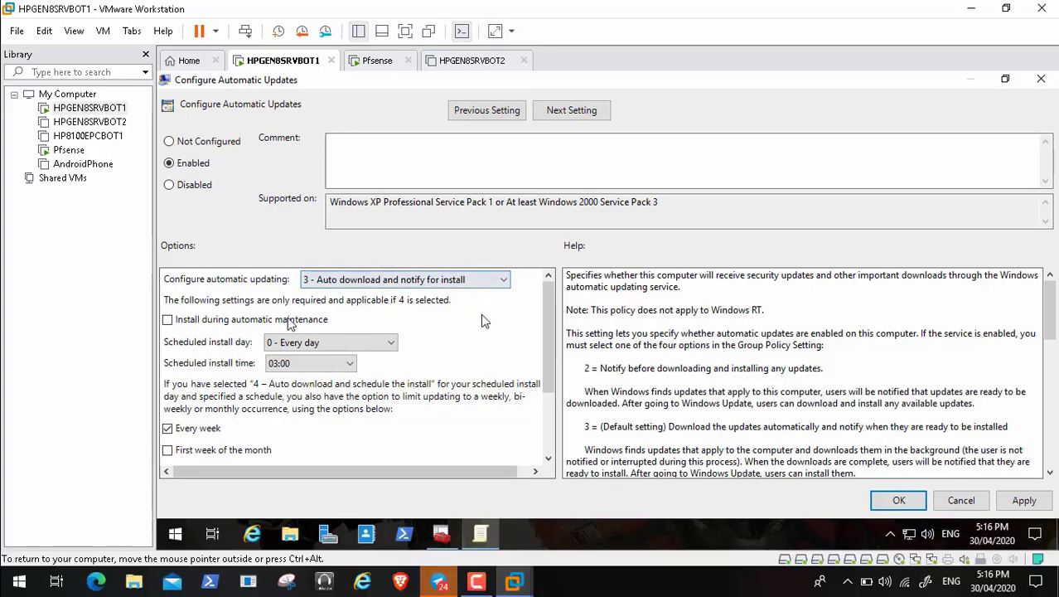
{"action": "left_click", "coordinate": [1023, 500]}
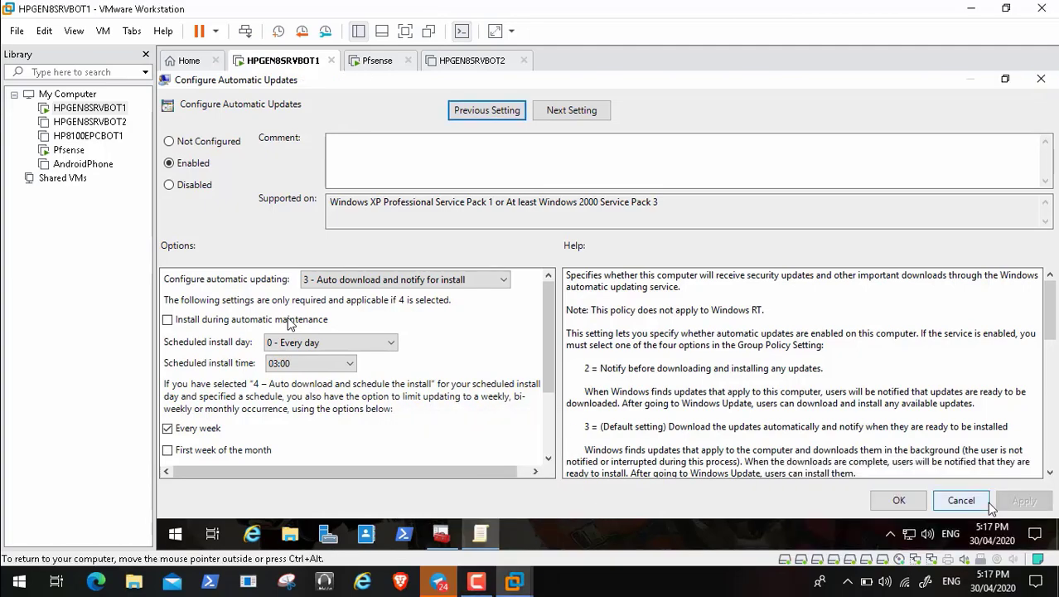
{"action": "left_click", "coordinate": [899, 500]}
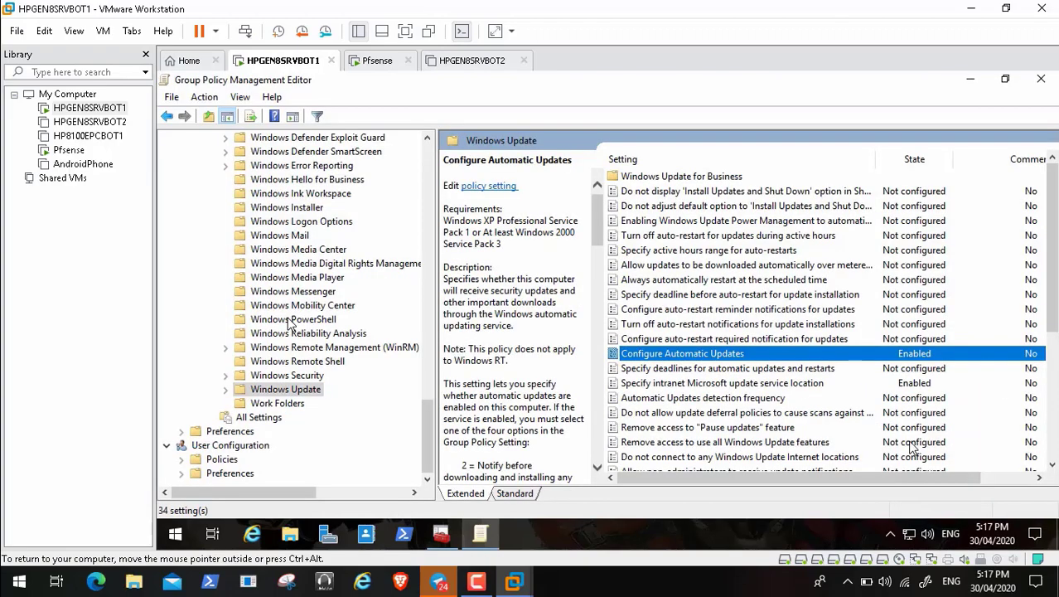
Step: Confirm Configure Automatic Updates and the intranet service location both read Enabled, then close the editor
{"action": "left_click", "coordinate": [710, 387]}
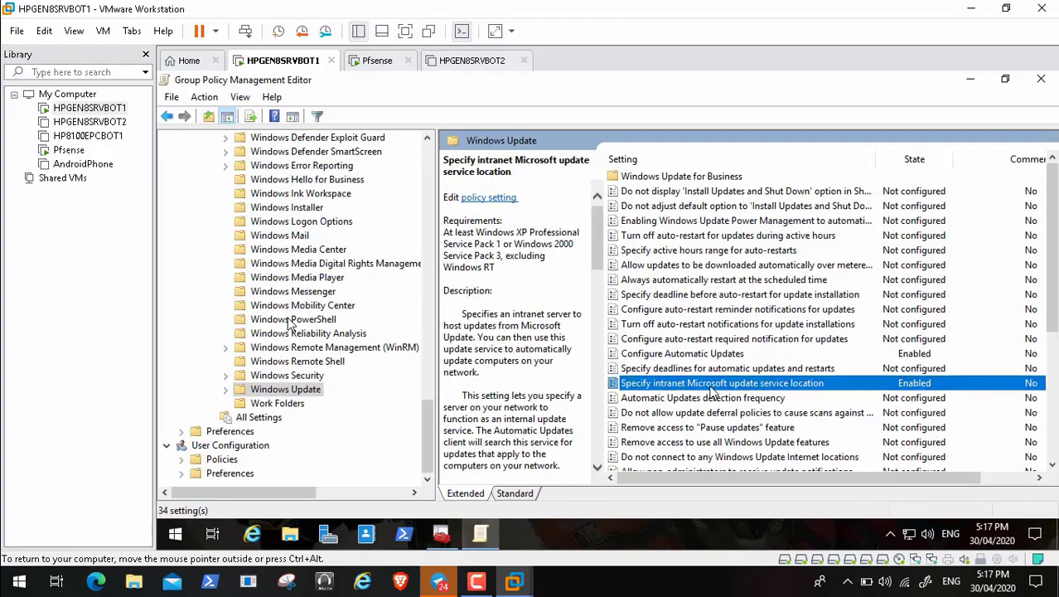
{"action": "left_click", "coordinate": [717, 356]}
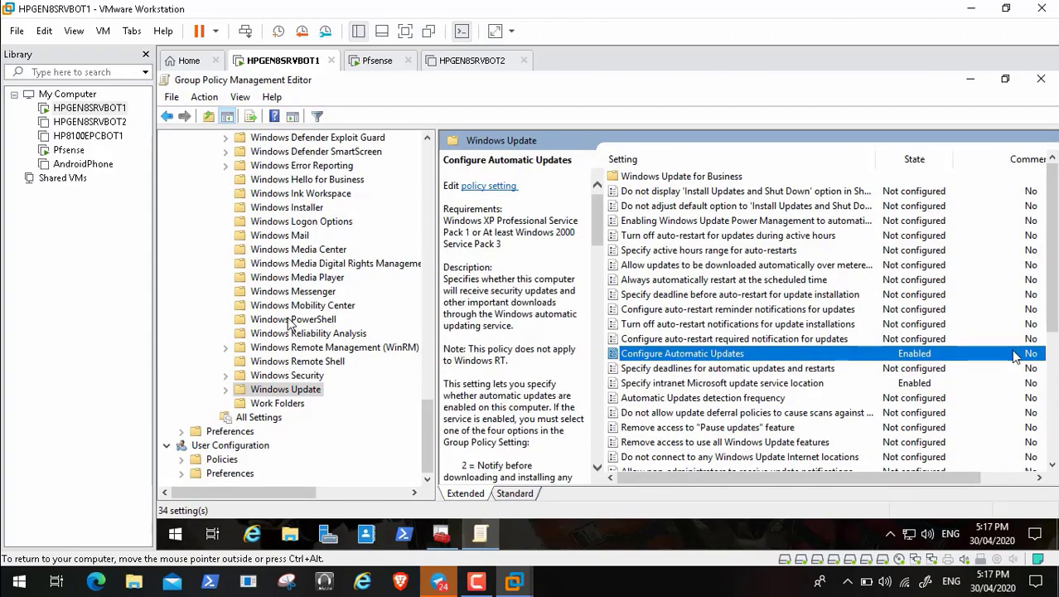
{"action": "left_click_drag", "start_coordinate": [1051, 324], "coordinate": [1054, 412]}
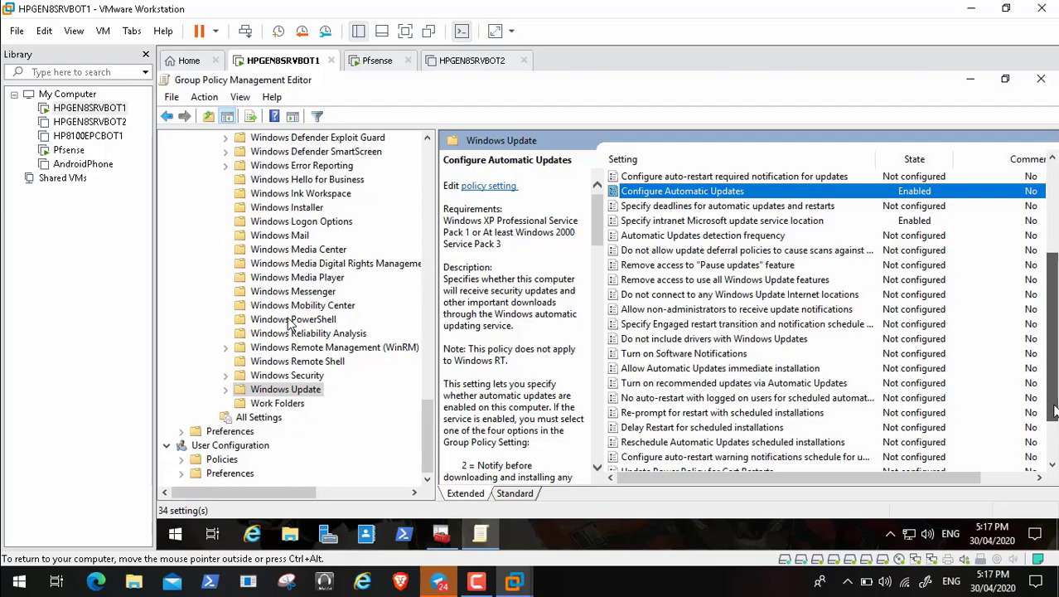
{"action": "left_click_drag", "start_coordinate": [1055, 412], "coordinate": [1053, 452]}
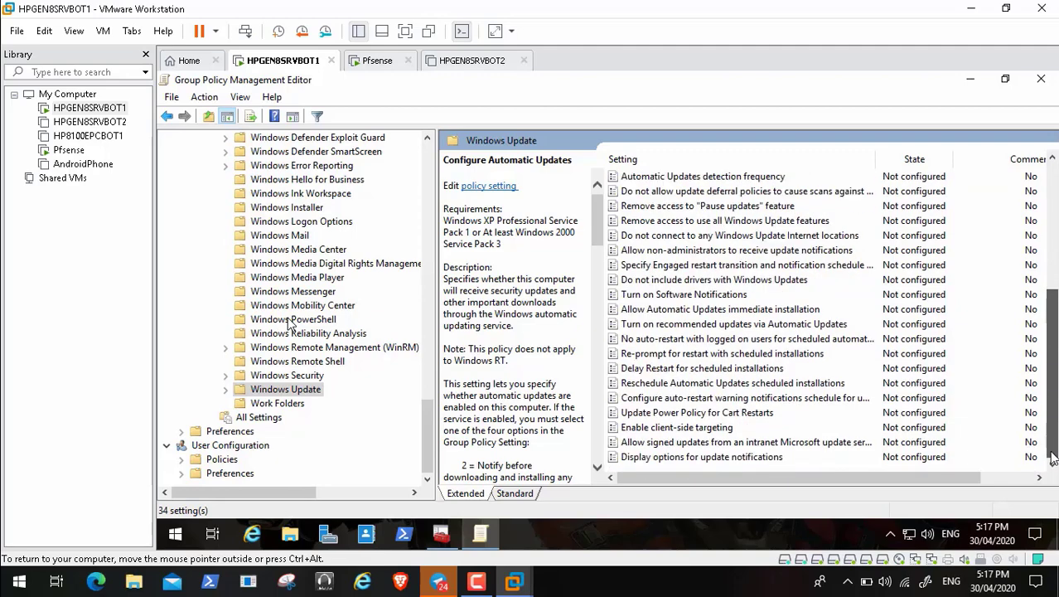
{"action": "left_click_drag", "start_coordinate": [1053, 359], "coordinate": [1055, 228]}
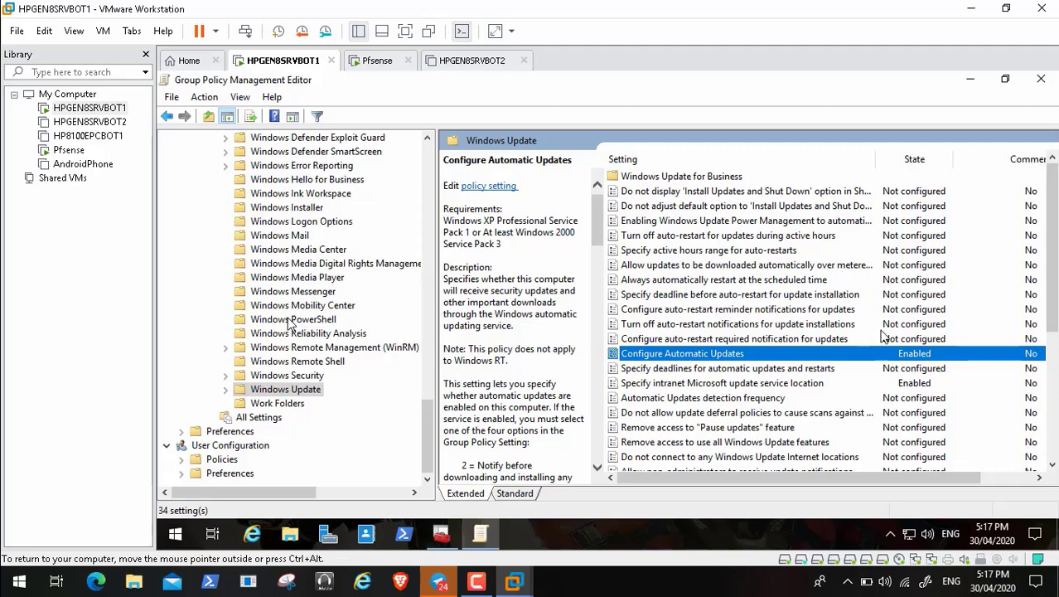
{"action": "left_click", "coordinate": [804, 382]}
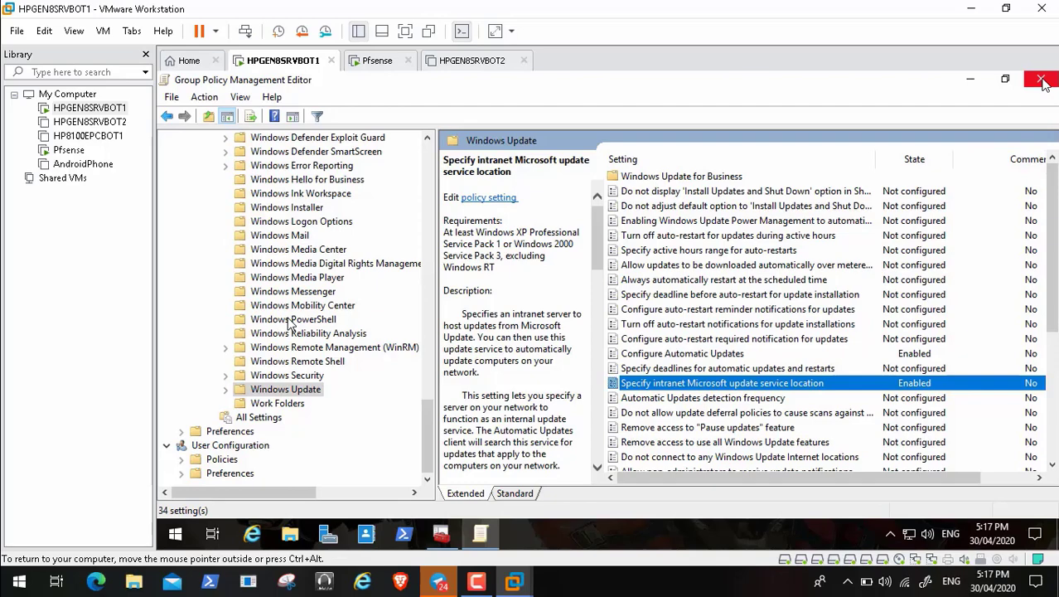
{"action": "left_click", "coordinate": [717, 356]}
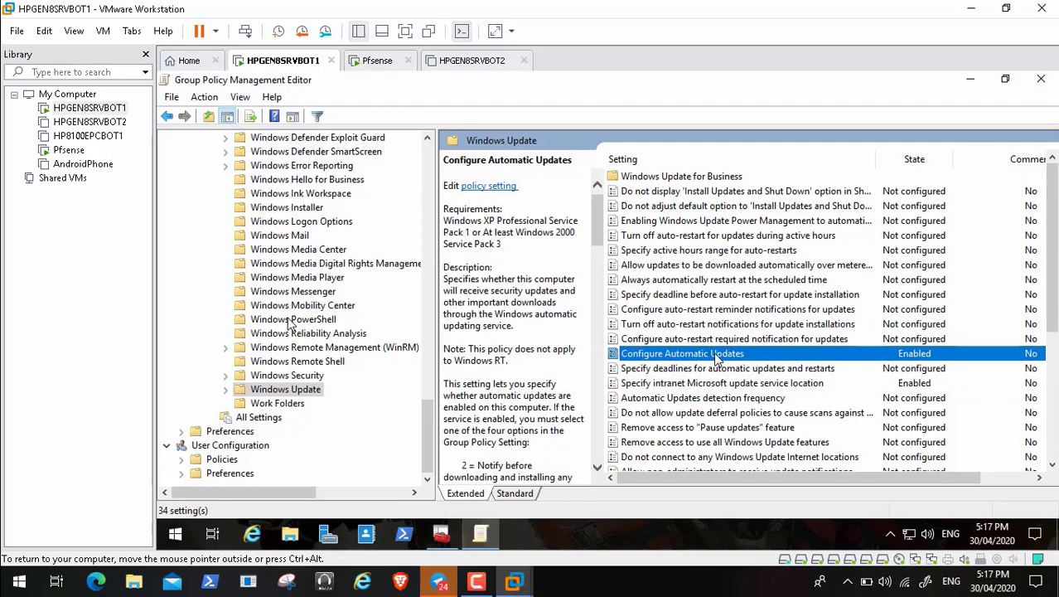
{"action": "left_click", "coordinate": [1041, 79]}
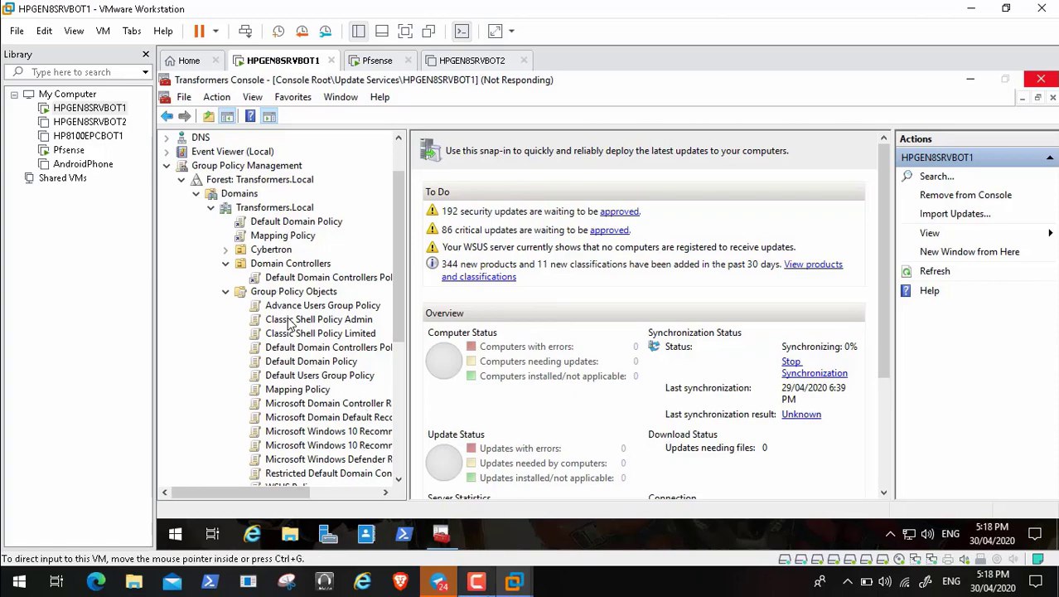
Step: Raise HPGEN8SRVBOT1's memory from 3.0 GB to 4.0 GB and power the VM back on
{"action": "left_click", "coordinate": [476, 582]}
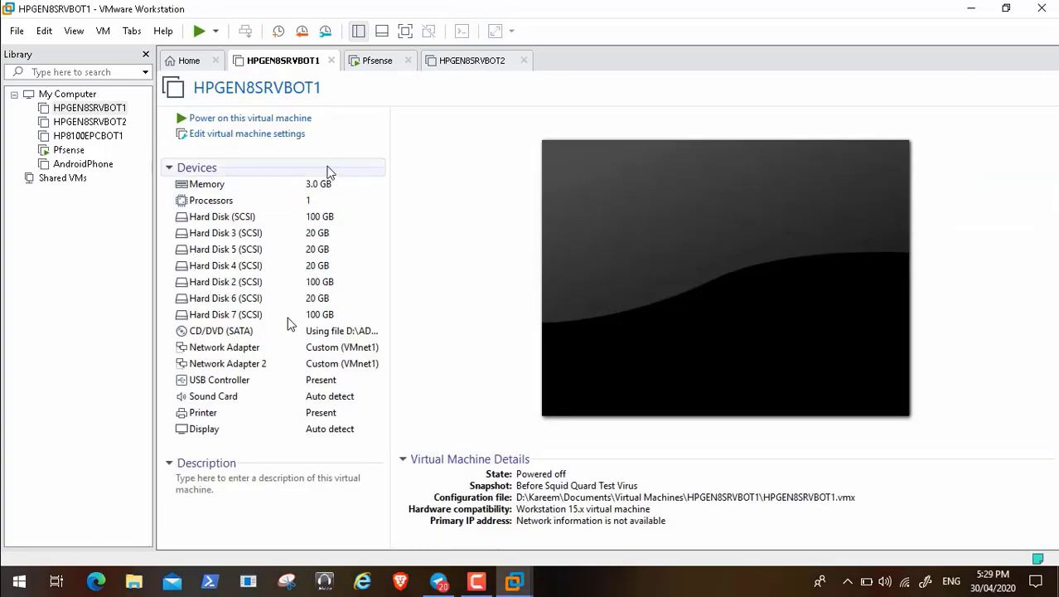
{"action": "left_click", "coordinate": [290, 141]}
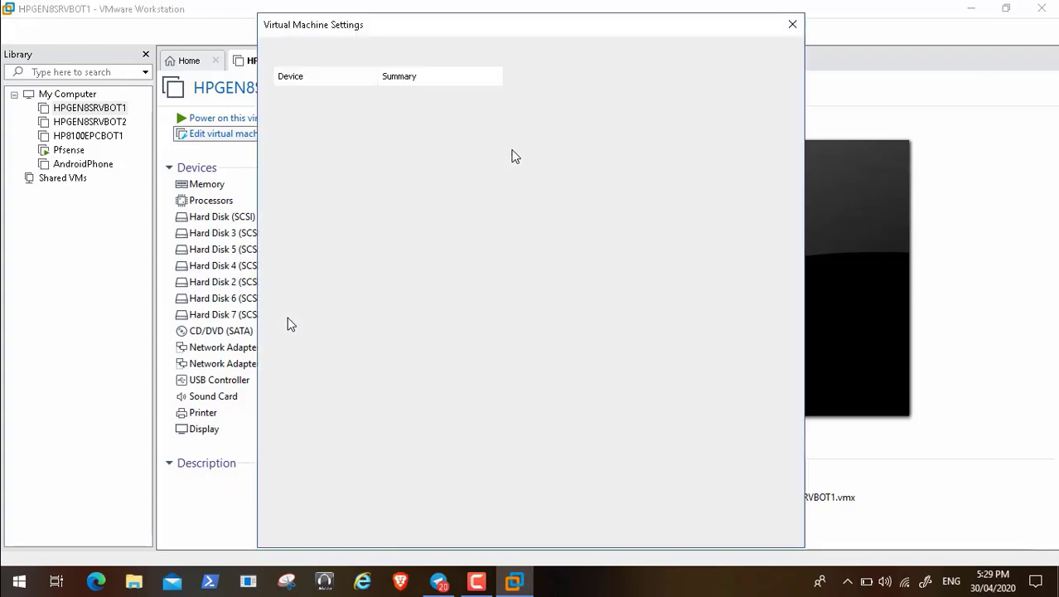
{"action": "left_click", "coordinate": [672, 121]}
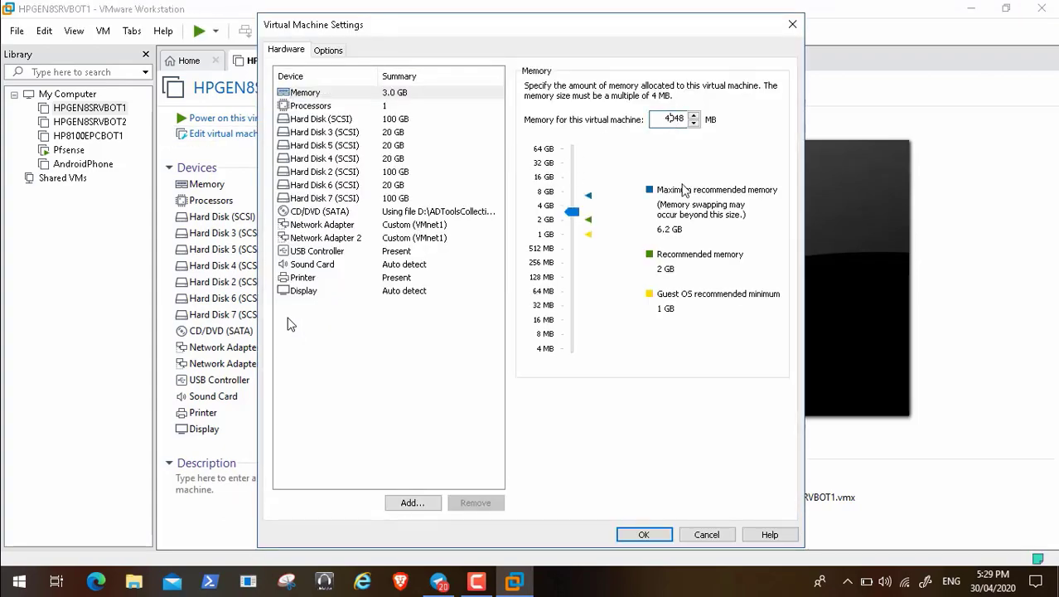
{"action": "left_click", "coordinate": [644, 535]}
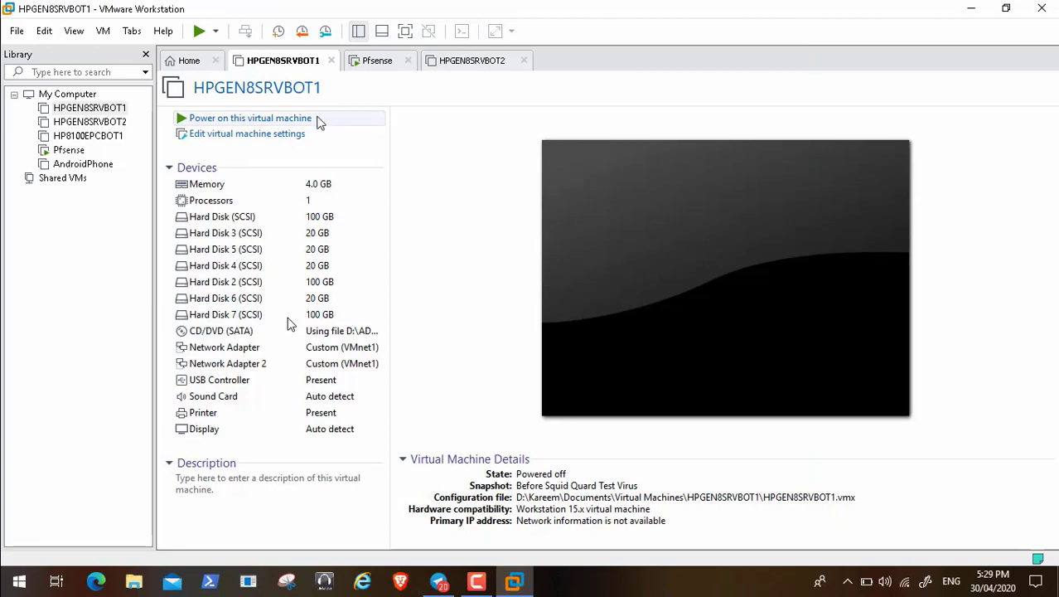
{"action": "left_click", "coordinate": [312, 119]}
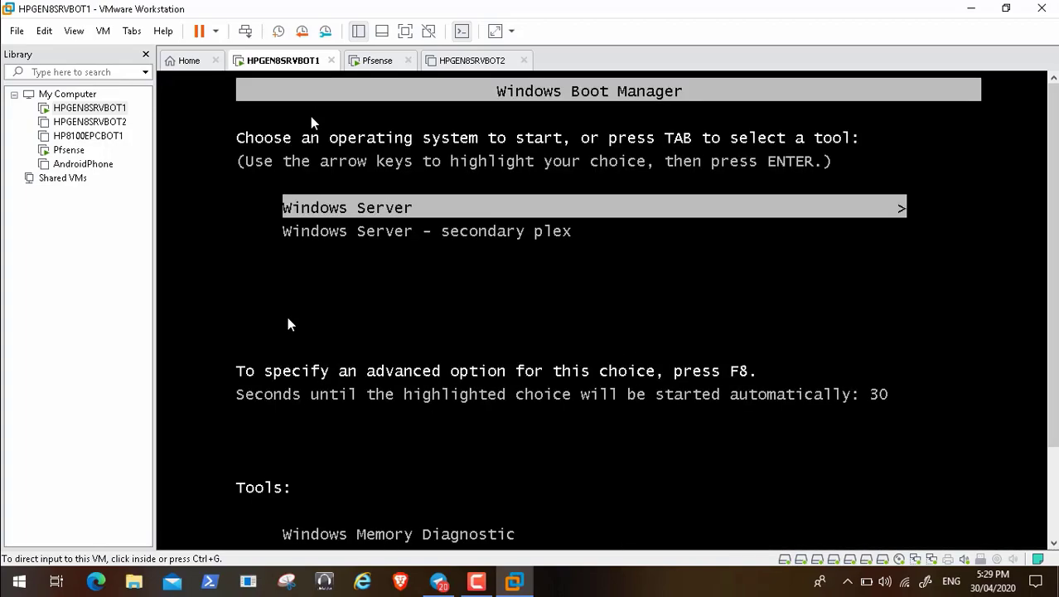
Step: Boot the default Windows Server entry from the Windows Boot Manager and release input from the VM
{"action": "left_click", "coordinate": [260, 235]}
{"action": "key", "text": "Return"}
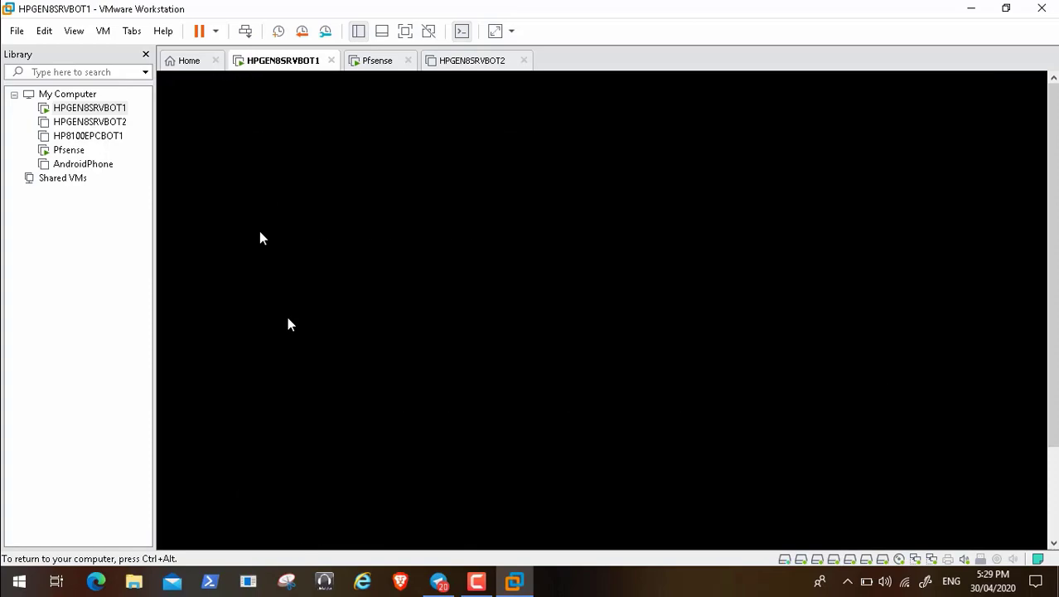
{"action": "key", "text": "ctrl+alt"}
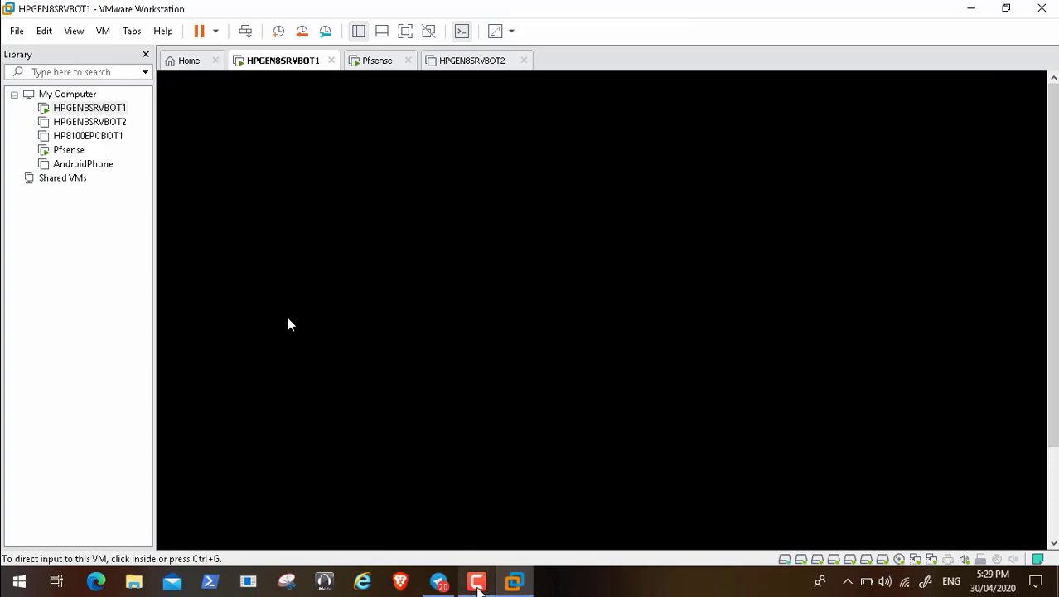
{"action": "left_click", "coordinate": [478, 584]}
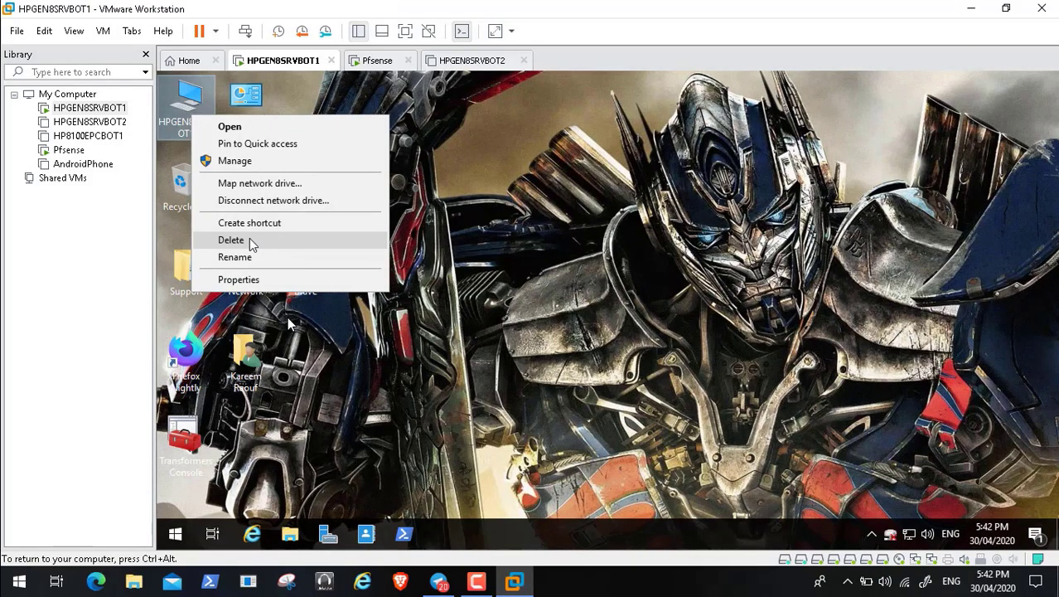
Step: Dismiss the desktop context menu and bring up Performance Options with best-performance visual effects
{"action": "left_click", "coordinate": [249, 239]}
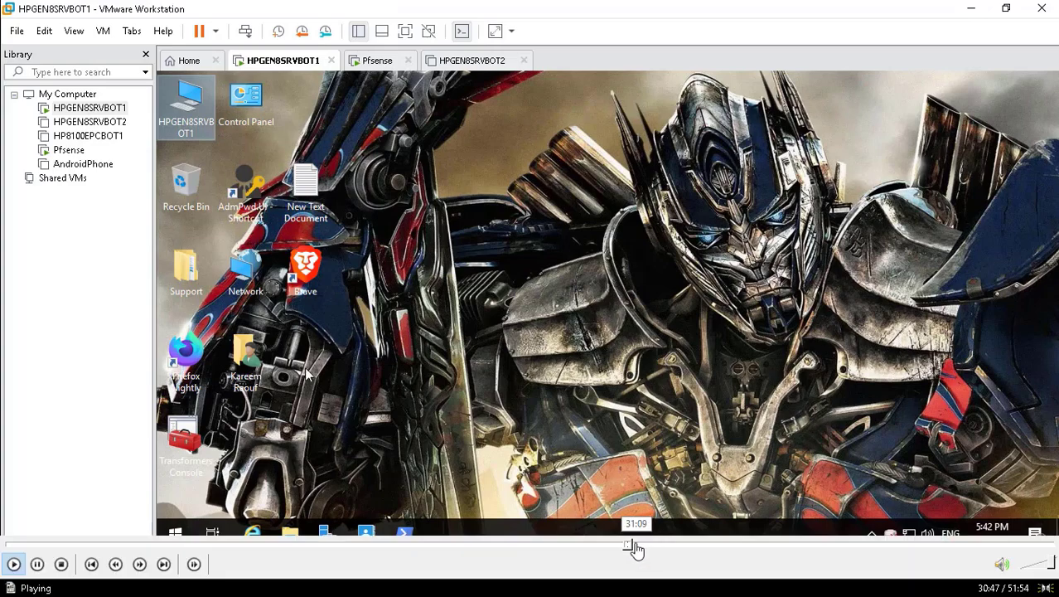
{"action": "left_click", "coordinate": [634, 544]}
{"action": "left_click", "coordinate": [643, 544]}
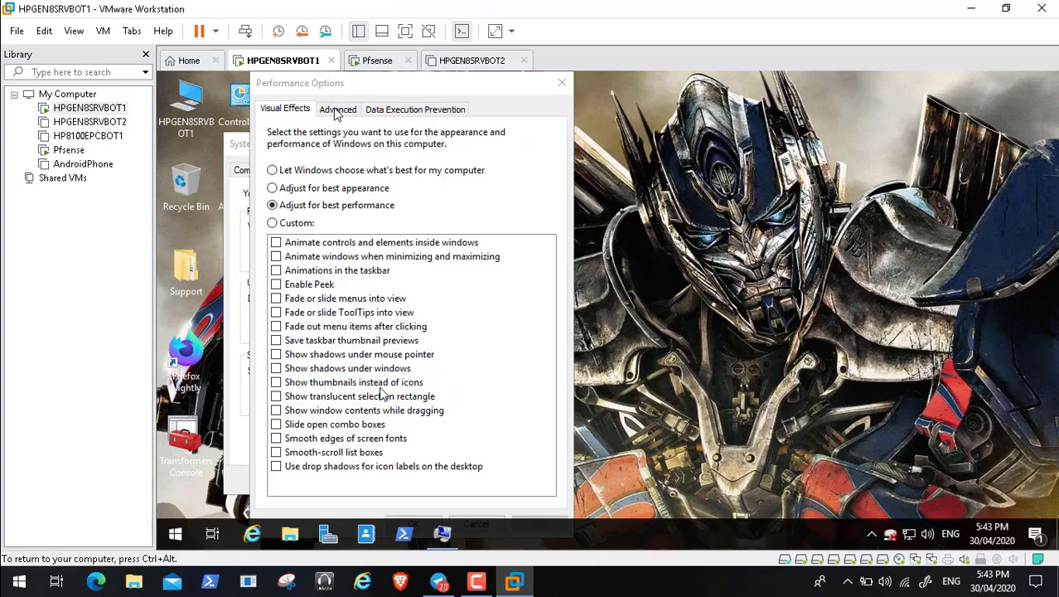
Step: Replace automatic paging with a custom 7000–8000 MB paging file on C:
{"action": "left_click", "coordinate": [336, 113]}
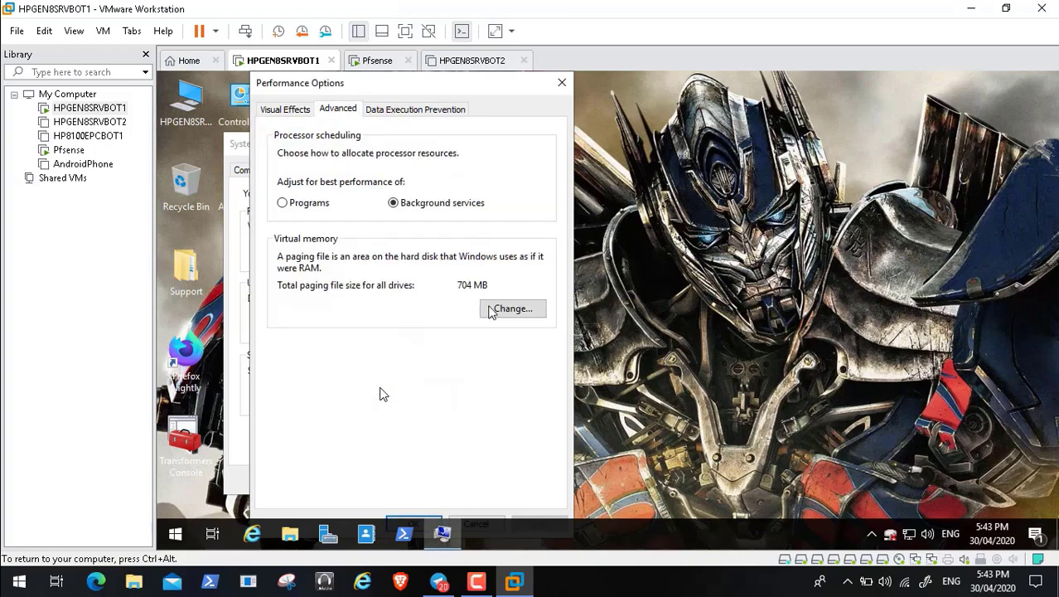
{"action": "left_click", "coordinate": [514, 308]}
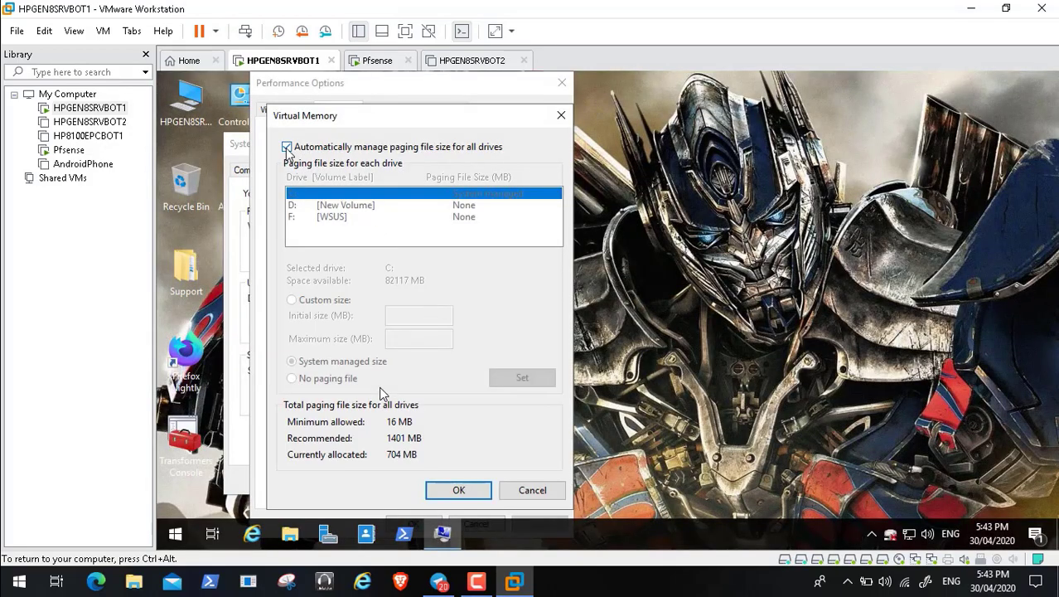
{"action": "left_click", "coordinate": [289, 148]}
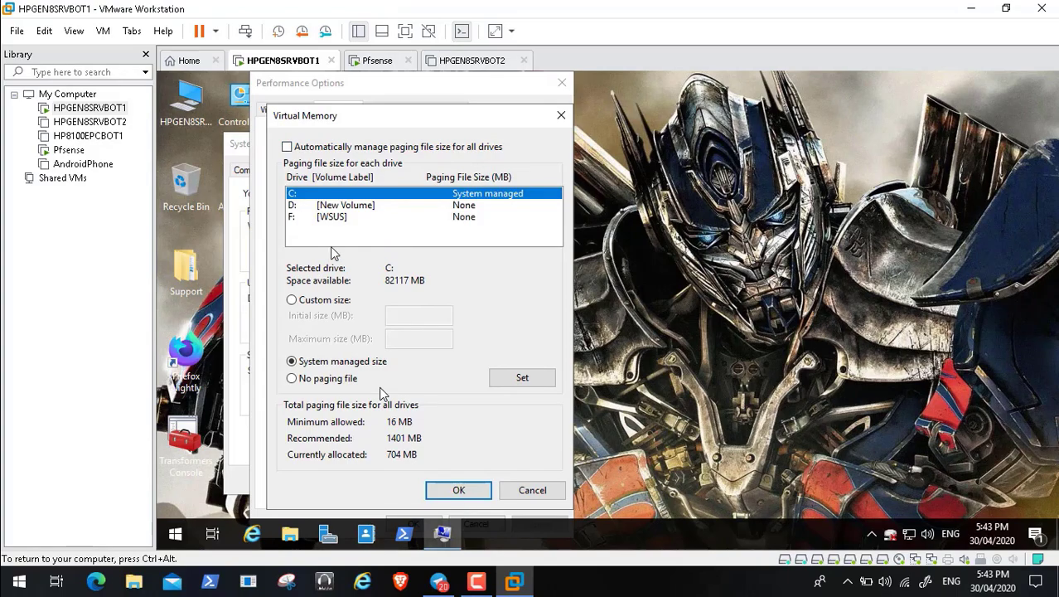
{"action": "left_click", "coordinate": [292, 301]}
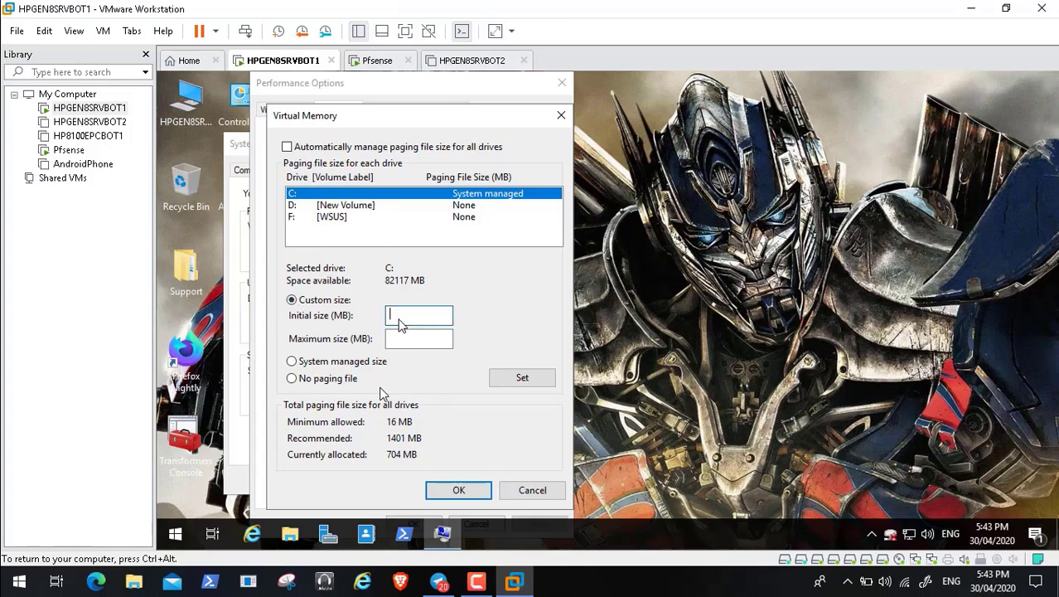
{"action": "type", "text": "7000"}
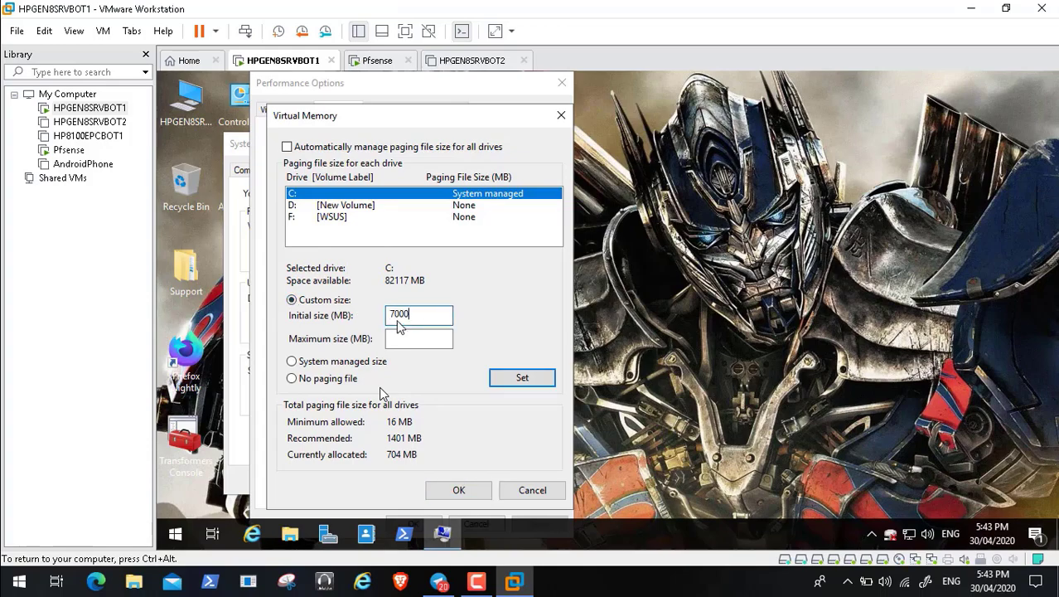
{"action": "left_click", "coordinate": [404, 344]}
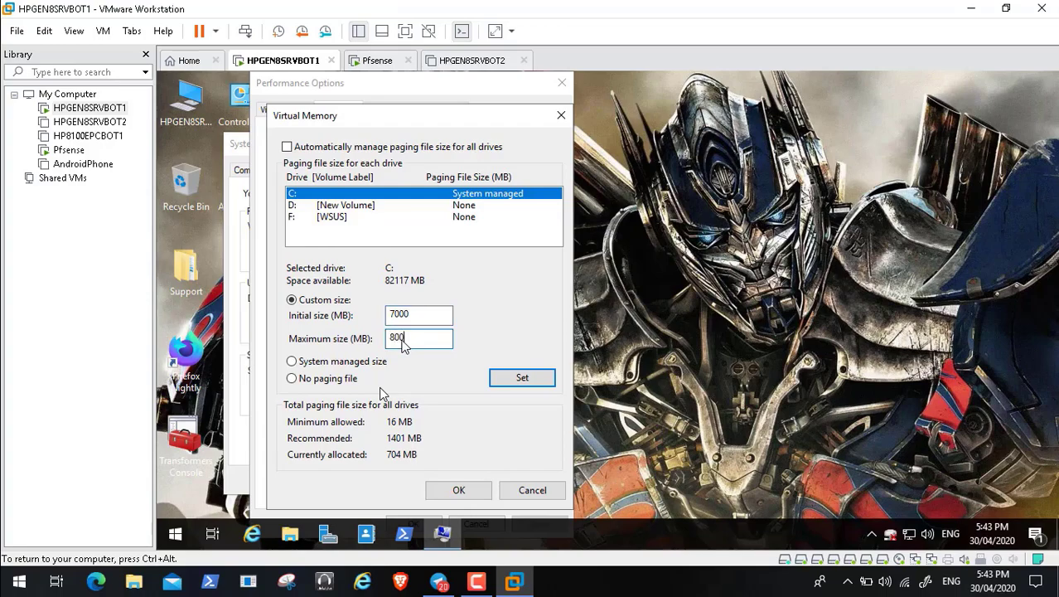
{"action": "left_click", "coordinate": [519, 381]}
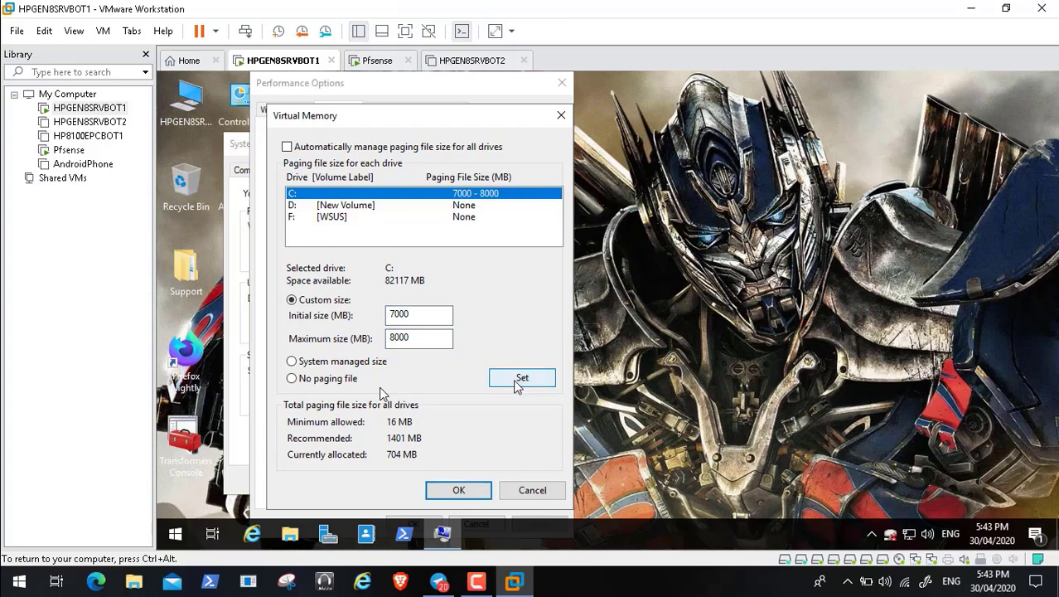
{"action": "left_click", "coordinate": [465, 491]}
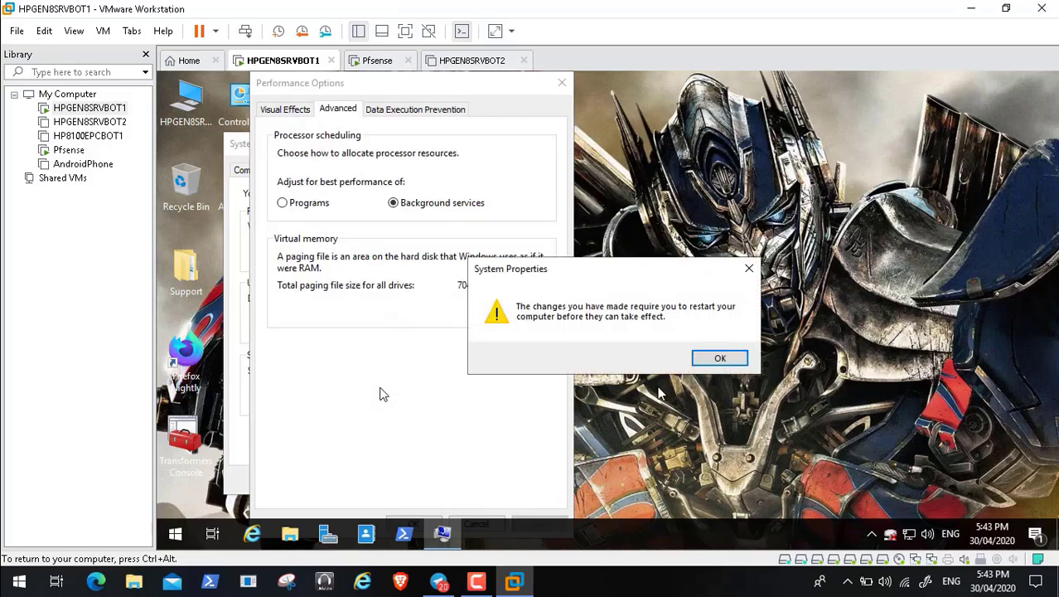
{"action": "left_click", "coordinate": [711, 361]}
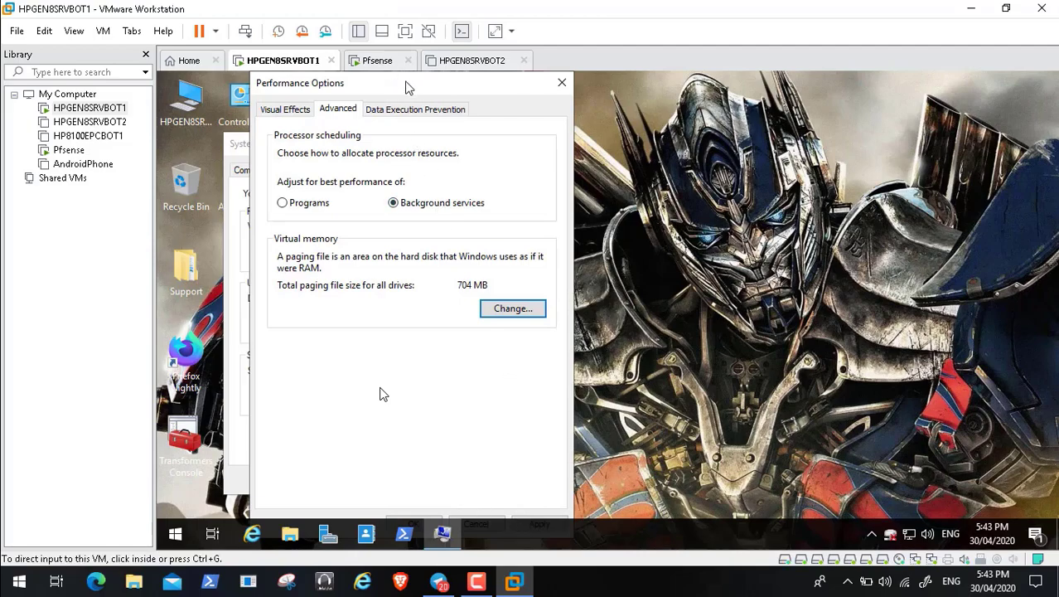
Step: Set processor scheduling to favour background services and close Performance Options
{"action": "left_click_drag", "start_coordinate": [421, 84], "coordinate": [365, 81]}
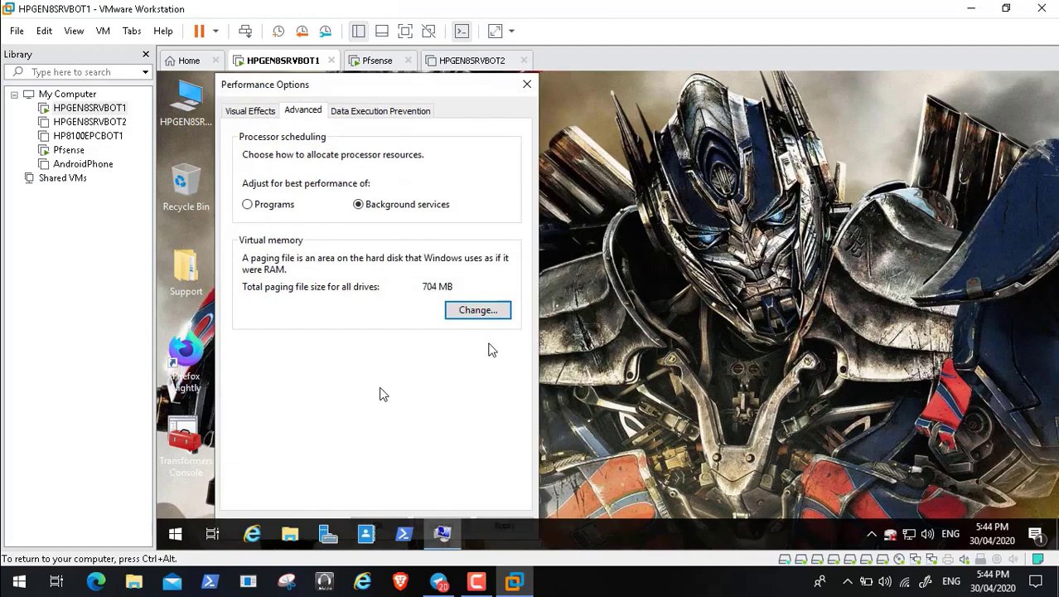
{"action": "left_click", "coordinate": [513, 528]}
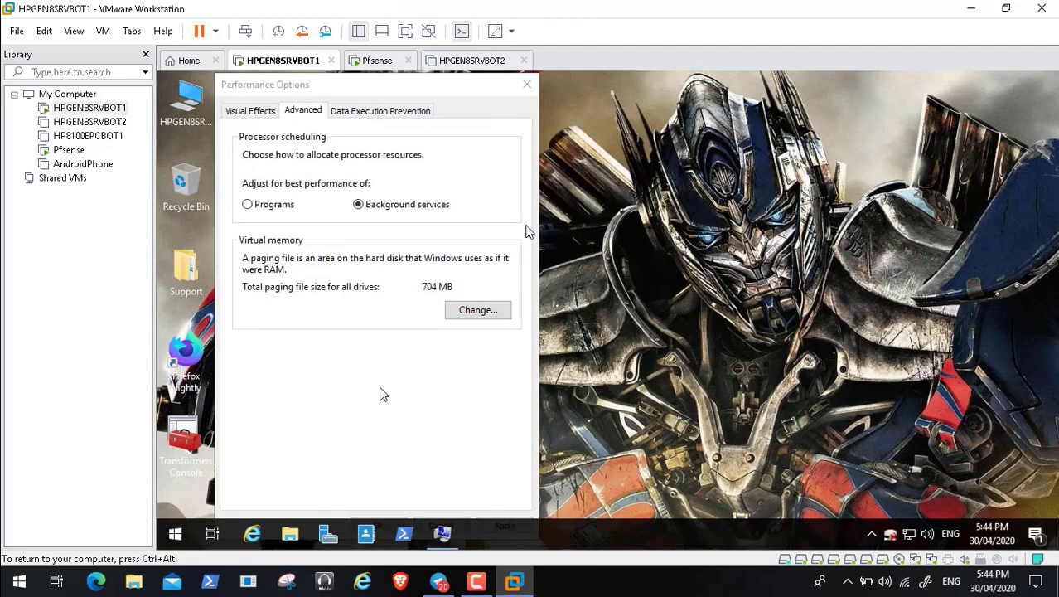
{"action": "left_click", "coordinate": [528, 86]}
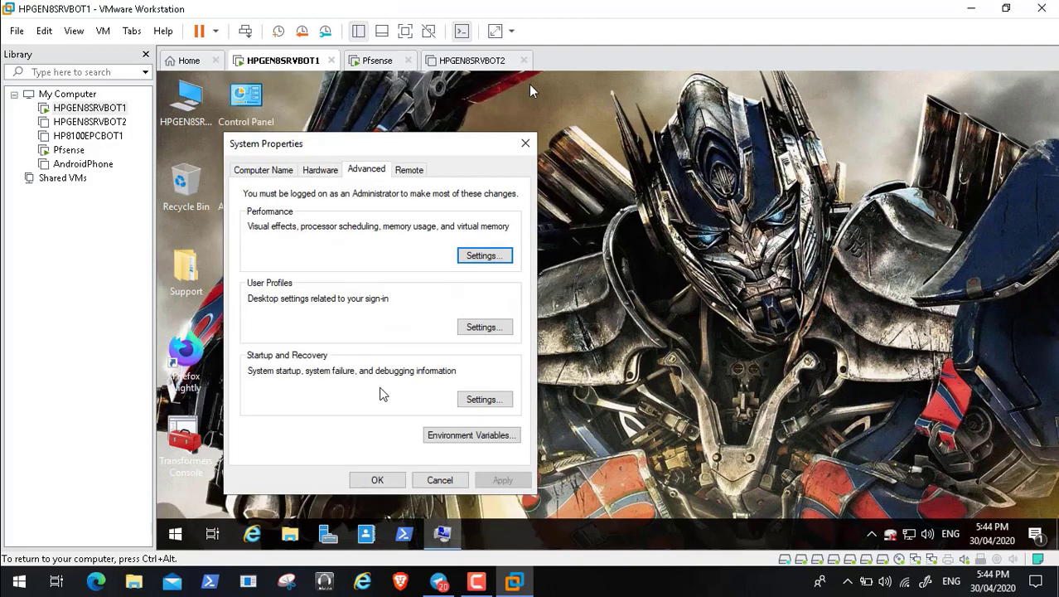
Step: Apply the System Properties changes and show the Start menu's full program list
{"action": "left_click", "coordinate": [377, 481]}
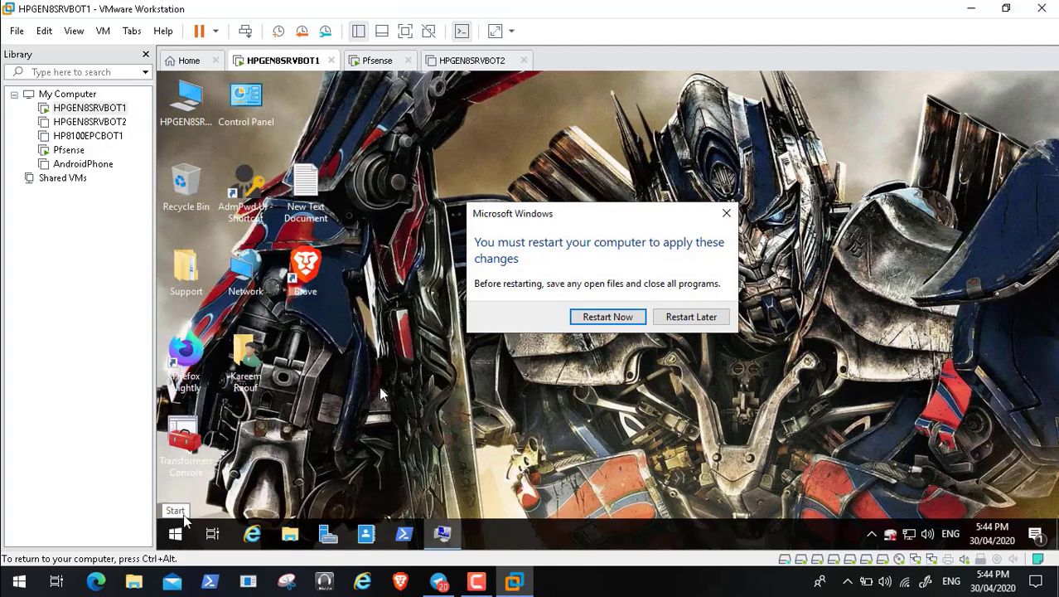
{"action": "left_click", "coordinate": [175, 533]}
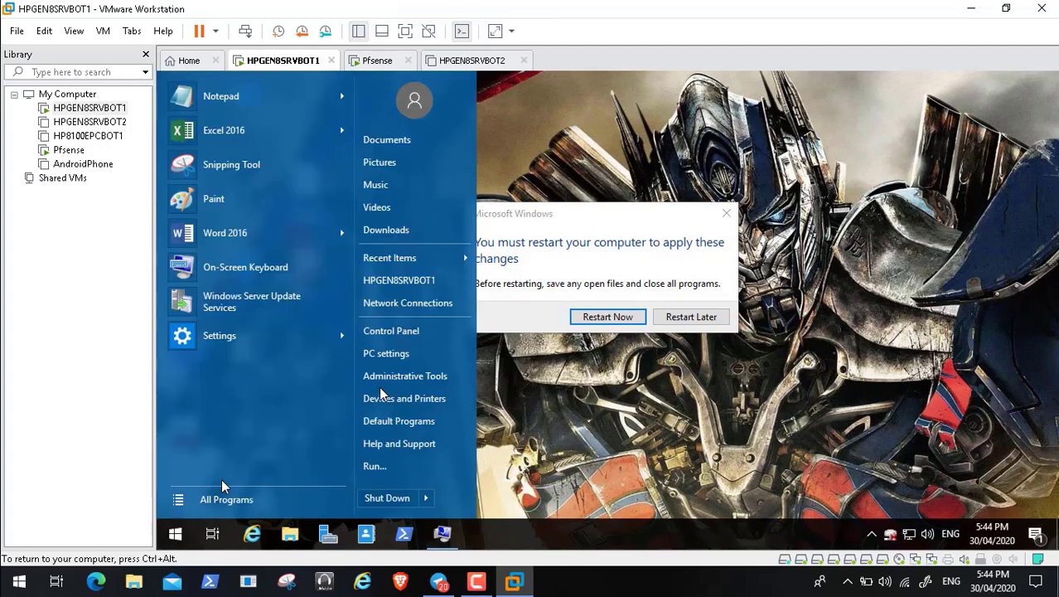
{"action": "left_click", "coordinate": [263, 499]}
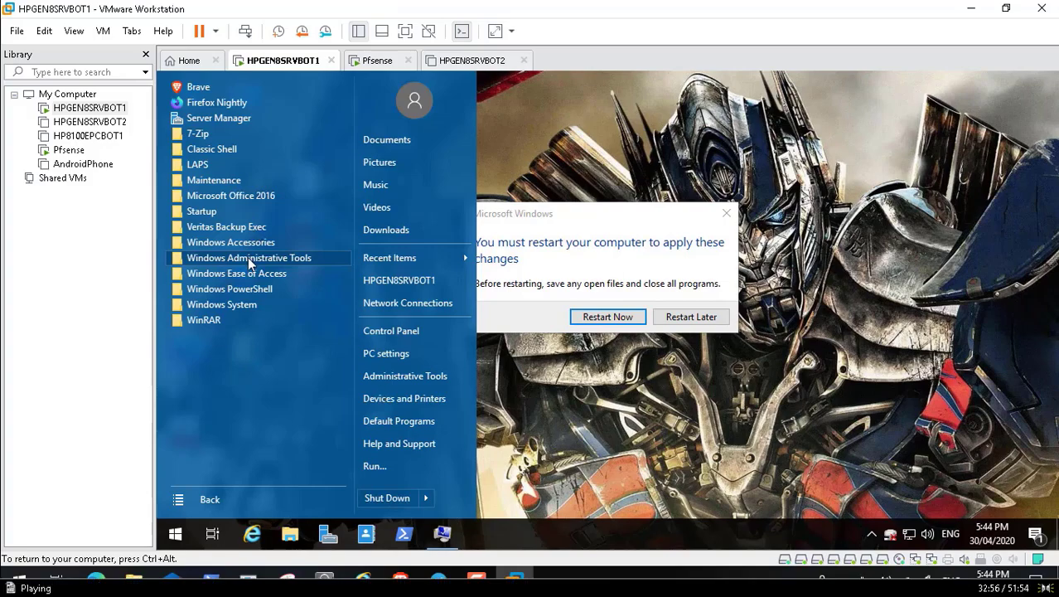
Step: Let the guest restart to a clear desktop with the restart prompt gone
{"action": "mouse_move", "coordinate": [598, 560]}
{"action": "left_click", "coordinate": [678, 544]}
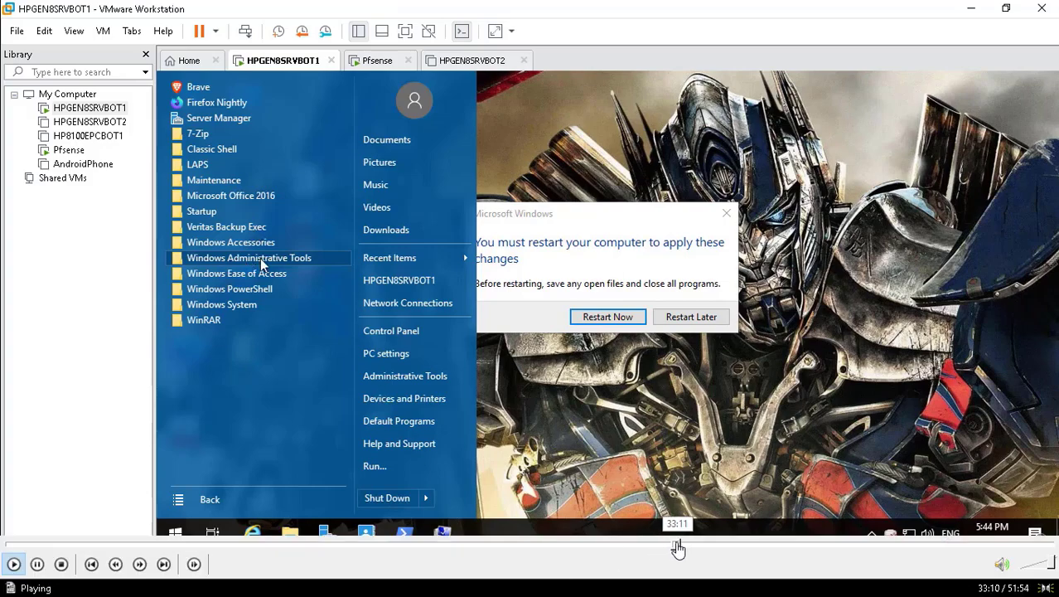
{"action": "left_click", "coordinate": [682, 545]}
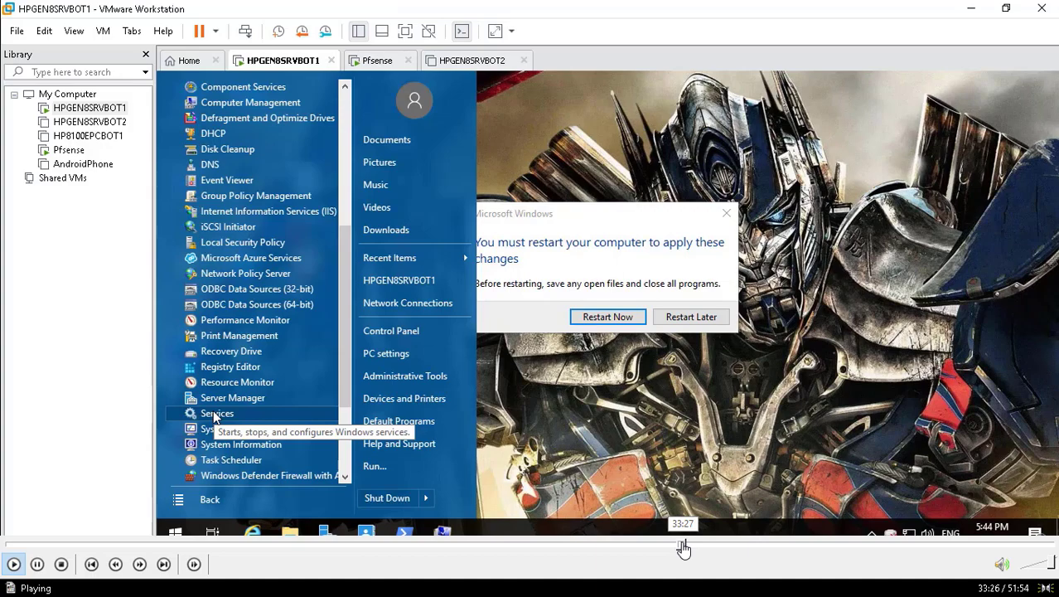
{"action": "left_click", "coordinate": [688, 544]}
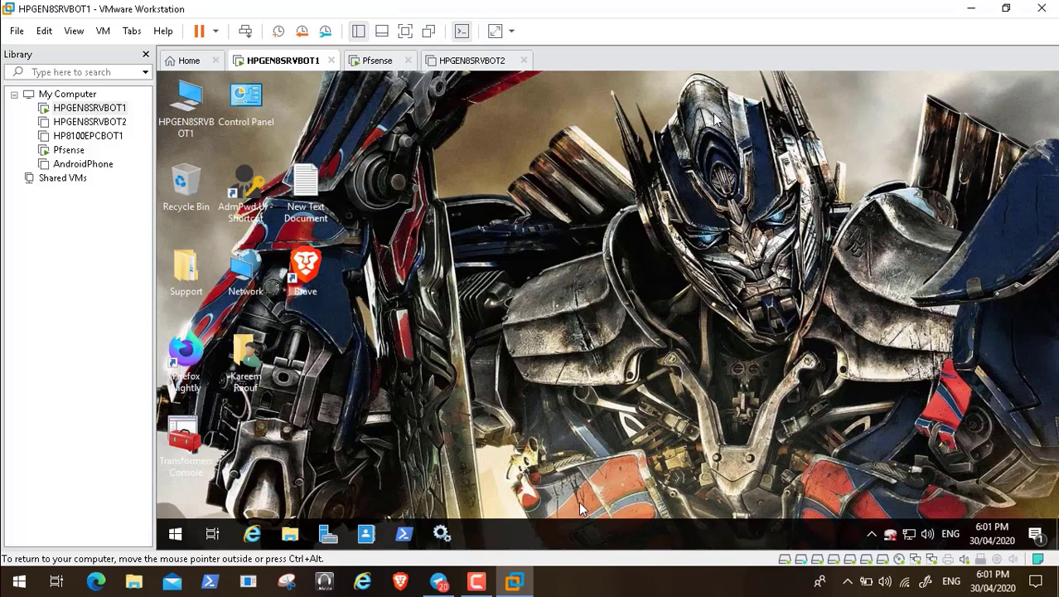
Step: Bring up the Services console listing all local services with status and startup type
{"action": "mouse_move", "coordinate": [648, 557]}
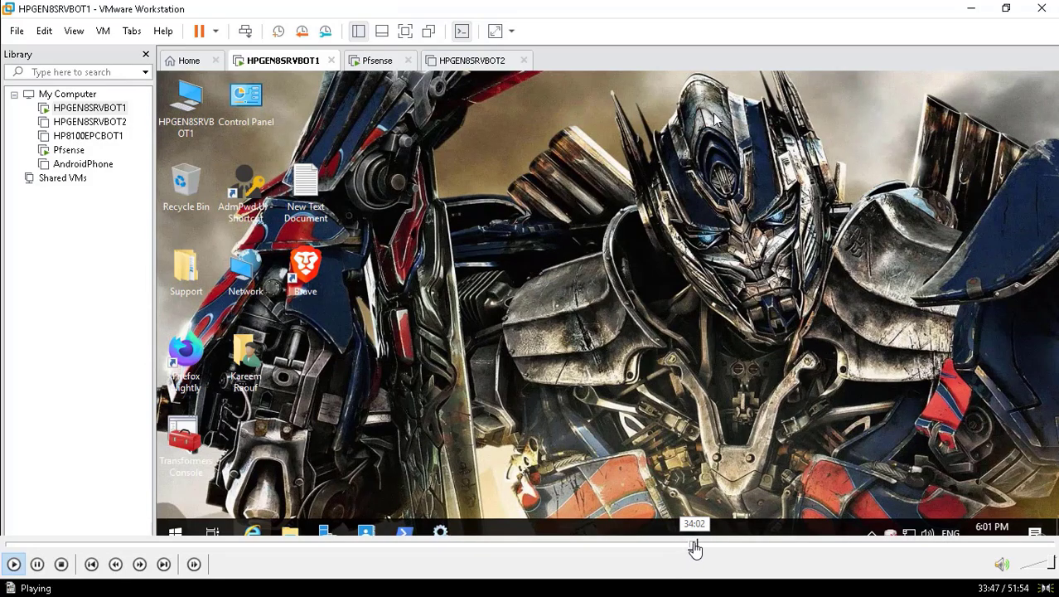
{"action": "left_click", "coordinate": [695, 547]}
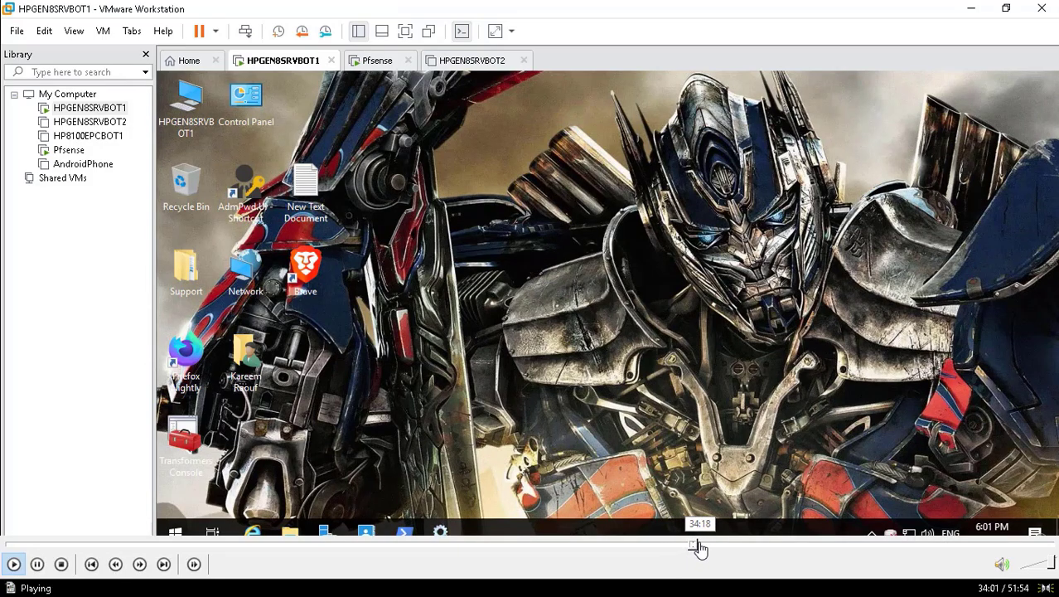
{"action": "left_click", "coordinate": [700, 547]}
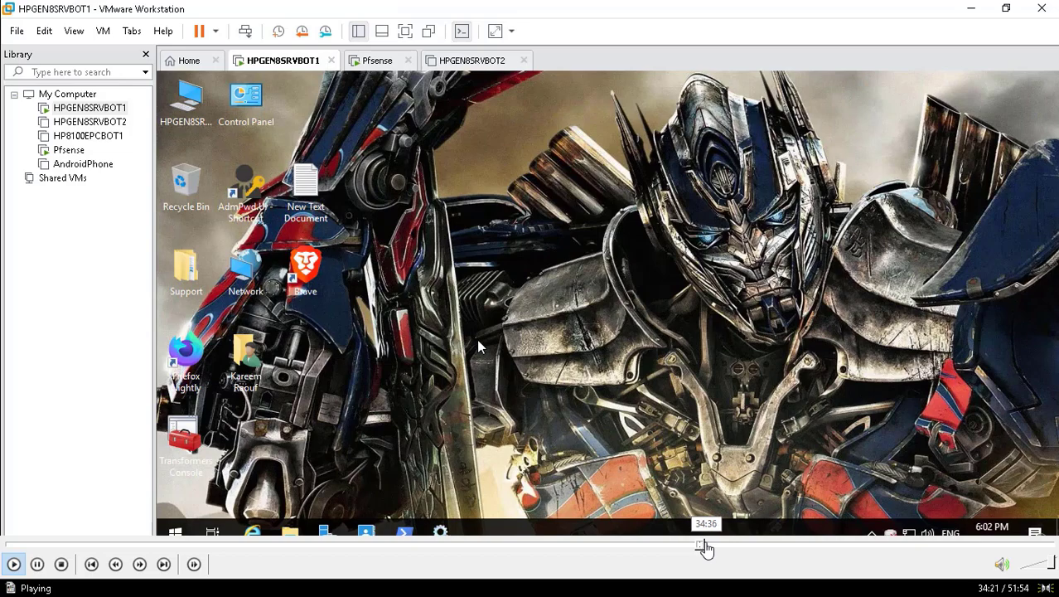
{"action": "left_click", "coordinate": [705, 547]}
{"action": "left_click", "coordinate": [720, 547]}
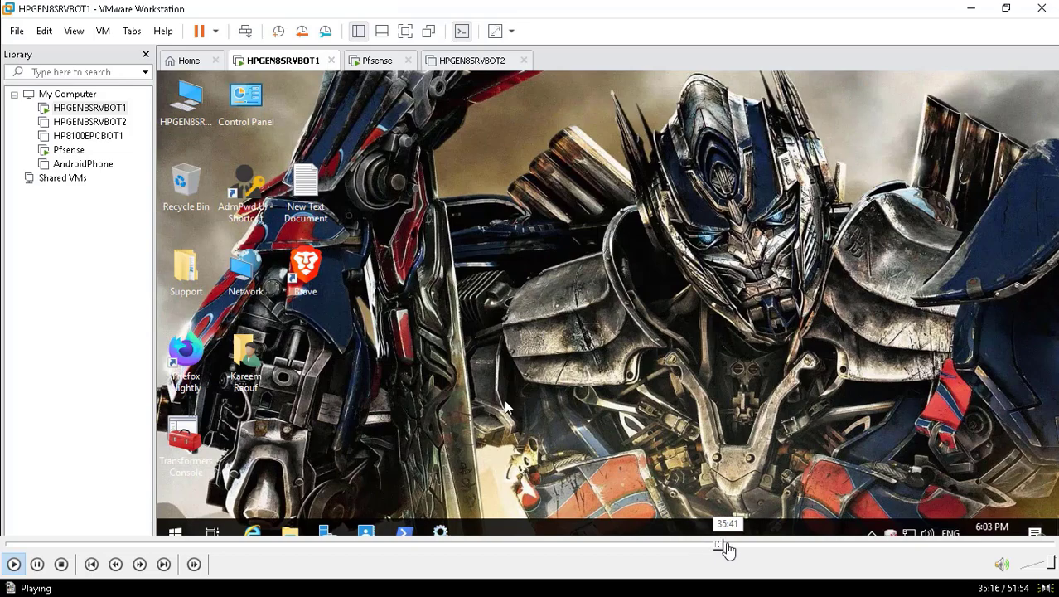
{"action": "left_click", "coordinate": [728, 547]}
{"action": "left_click", "coordinate": [733, 547]}
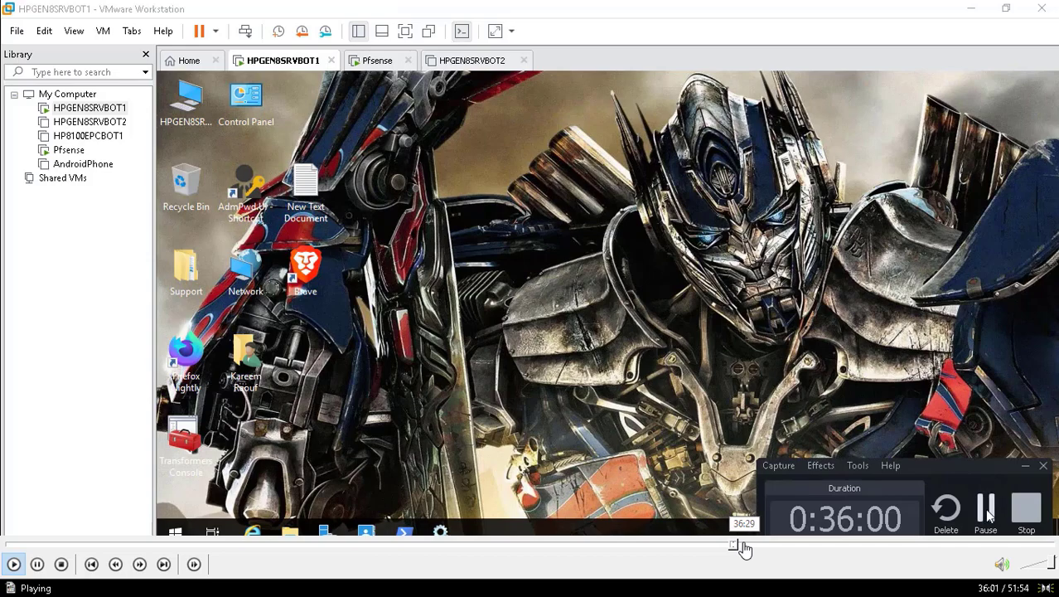
{"action": "left_click", "coordinate": [742, 547]}
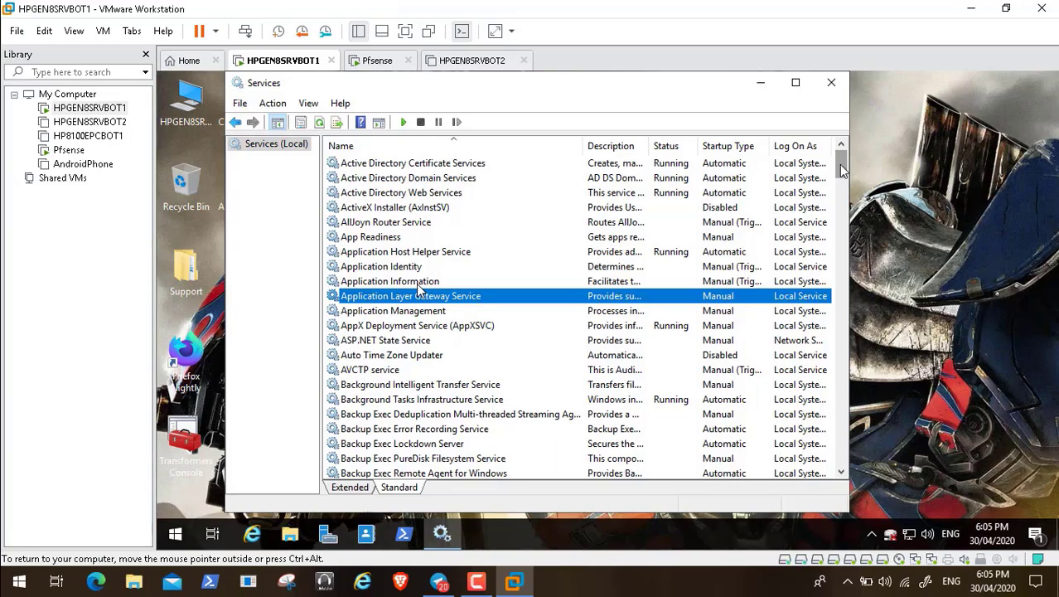
Step: Scroll to Windows Internal Database in Services and start it from its context menu
{"action": "left_click_drag", "start_coordinate": [843, 170], "coordinate": [843, 436]}
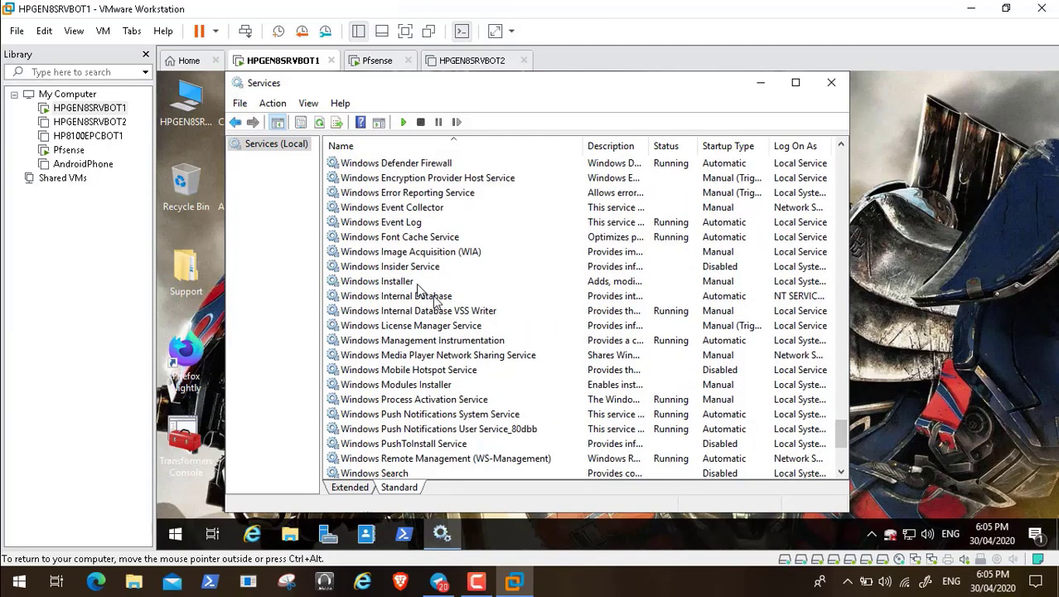
{"action": "left_click", "coordinate": [432, 298]}
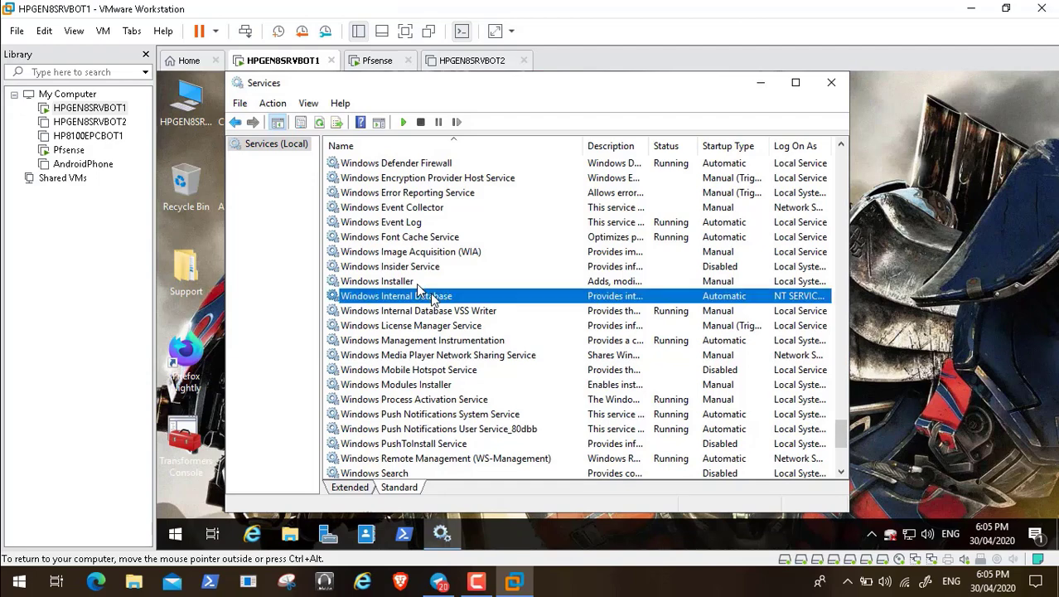
{"action": "right_click", "coordinate": [432, 296]}
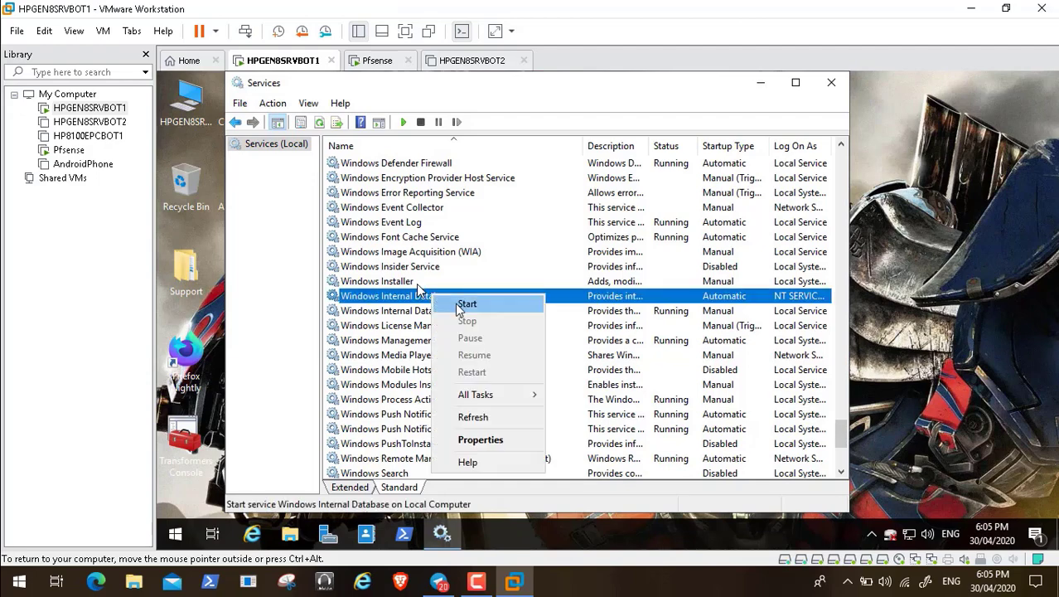
{"action": "left_click", "coordinate": [464, 304]}
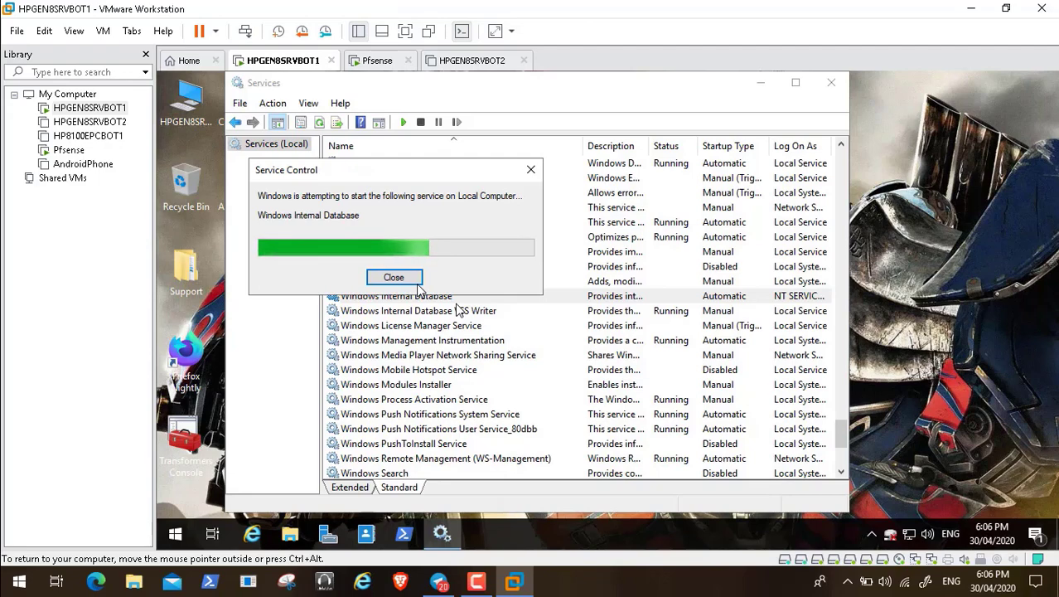
Step: Wait for Windows Internal Database to start, then return to the Services list at WSUS Service
{"action": "left_click", "coordinate": [467, 329]}
{"action": "mouse_move", "coordinate": [757, 545]}
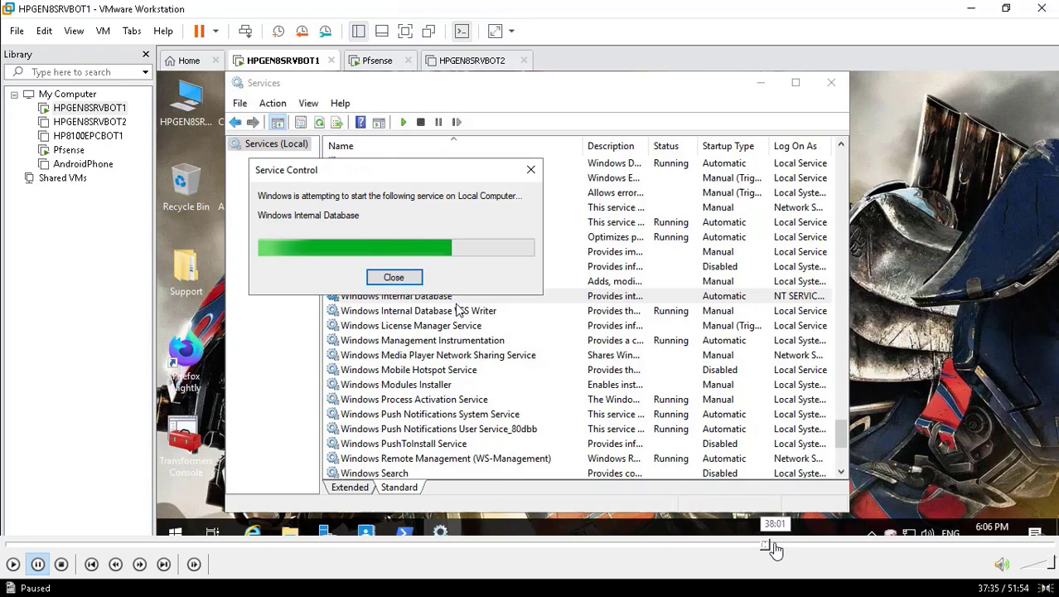
{"action": "left_click", "coordinate": [774, 546]}
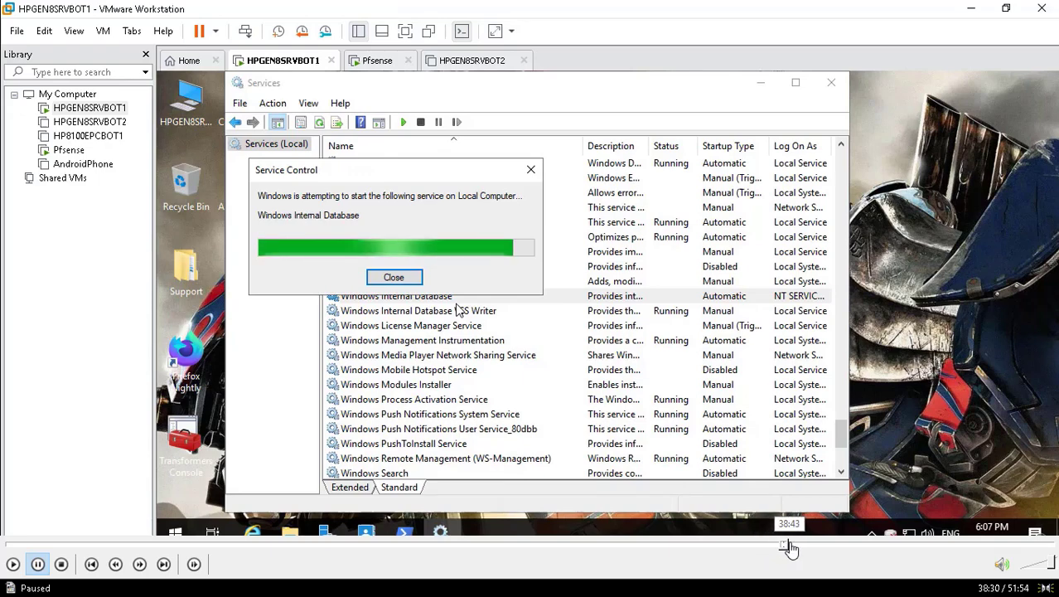
{"action": "left_click", "coordinate": [793, 547]}
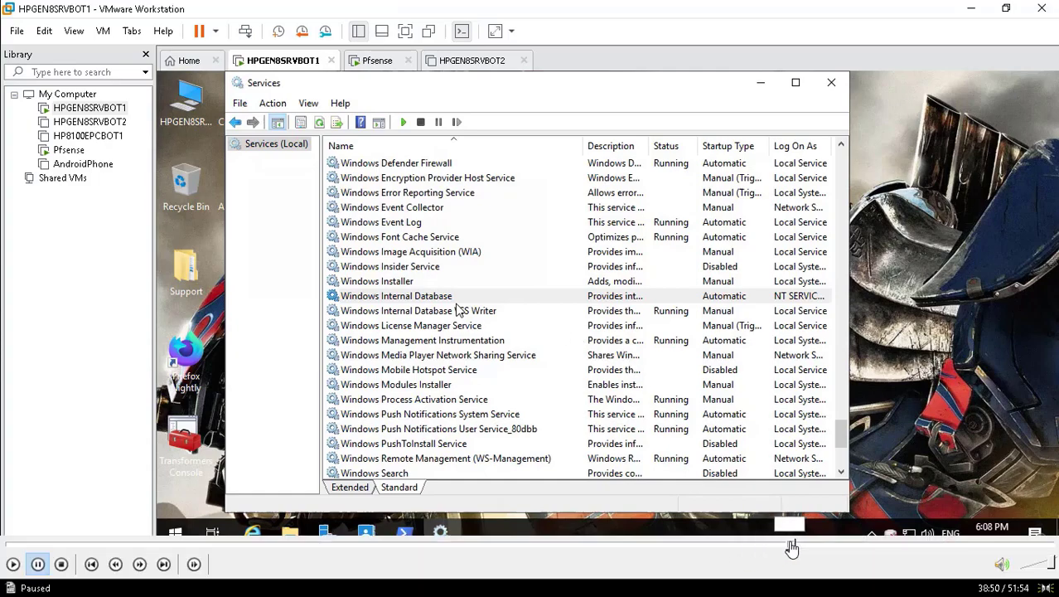
{"action": "left_click", "coordinate": [797, 547]}
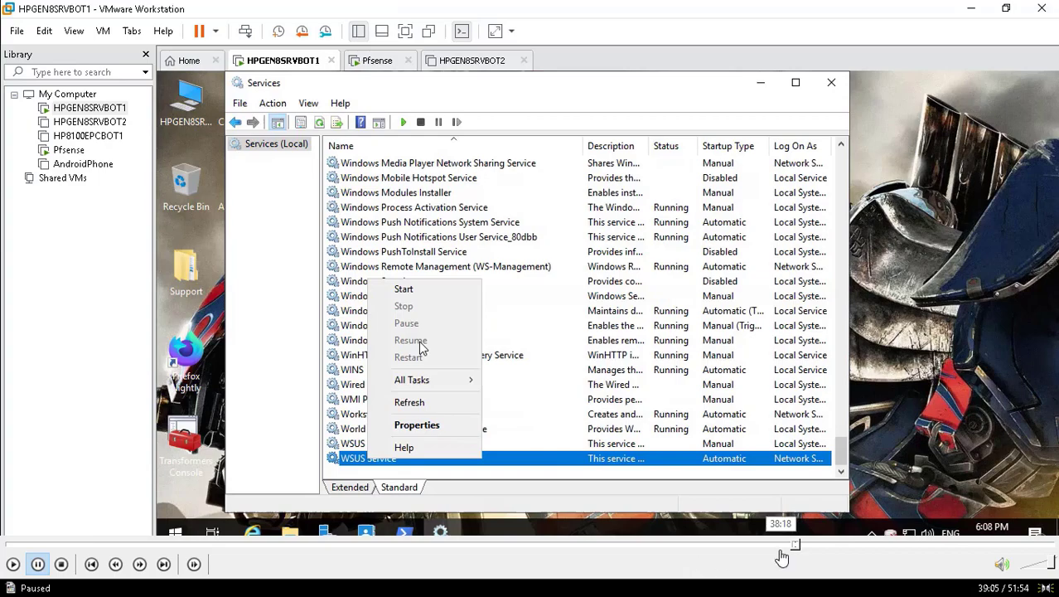
{"action": "left_click", "coordinate": [794, 547]}
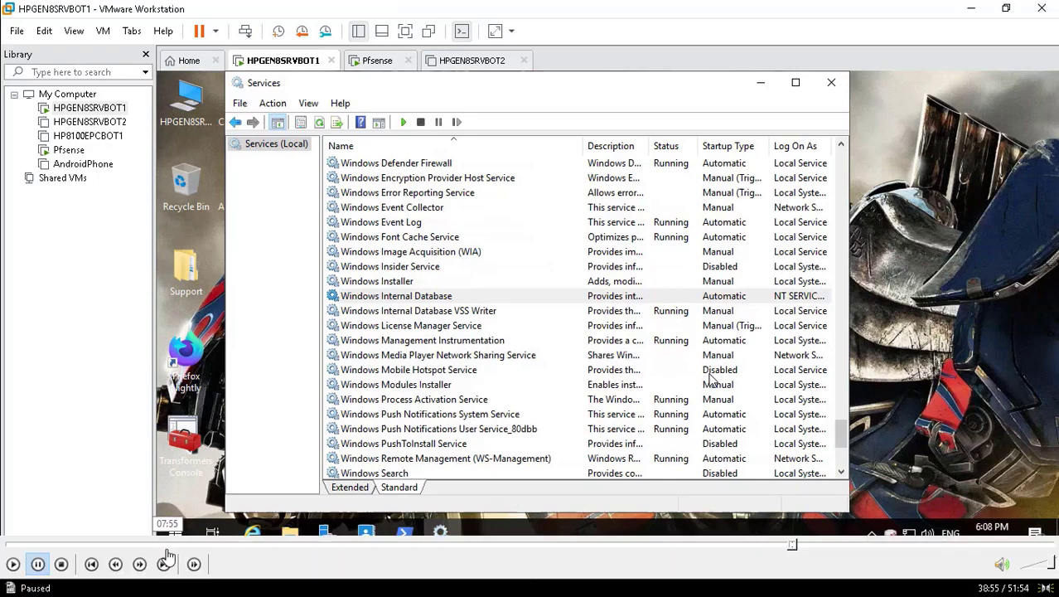
{"action": "left_click", "coordinate": [12, 564]}
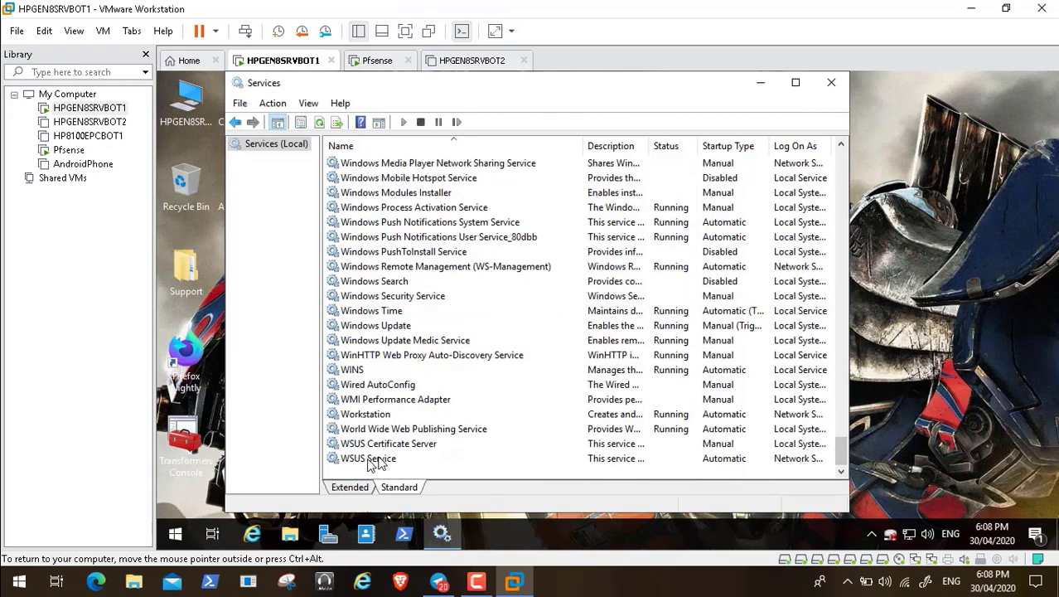
Step: Start the WSUS Service from its context menu
{"action": "left_click", "coordinate": [377, 460]}
{"action": "right_click", "coordinate": [370, 460]}
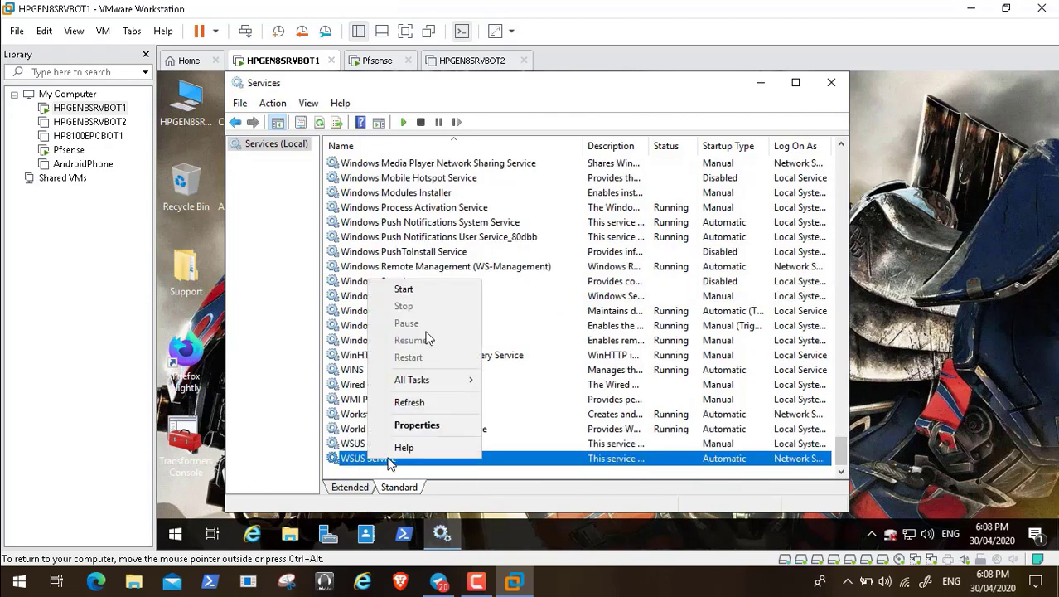
{"action": "left_click", "coordinate": [414, 290]}
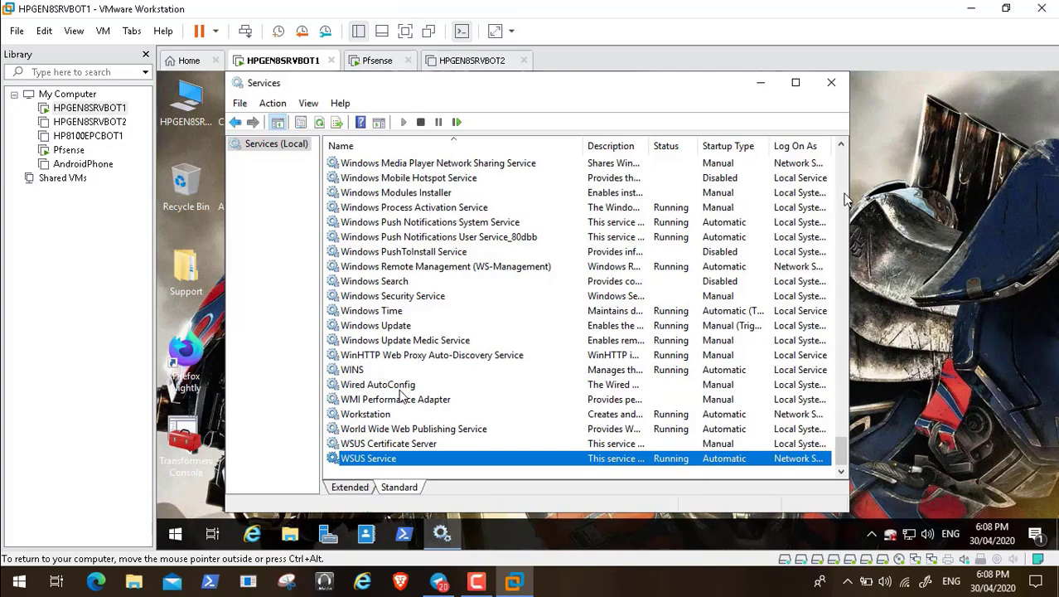
Step: Recheck Windows Internal Database's actions, then minimize Services to show the desktop
{"action": "scroll", "coordinate": [400, 396], "scroll_direction": "up", "scroll_amount": 7}
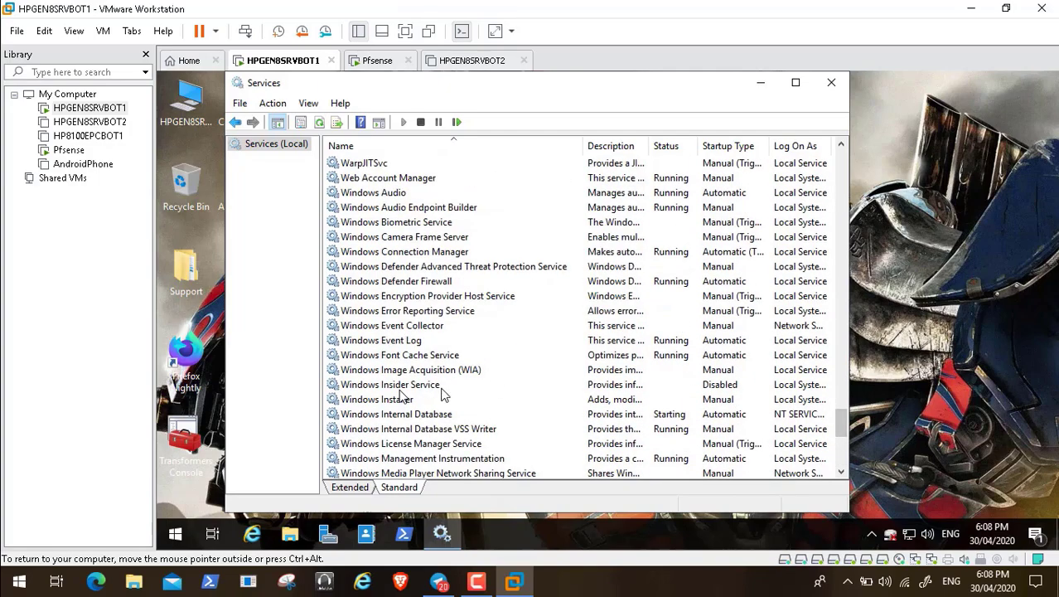
{"action": "left_click", "coordinate": [419, 415]}
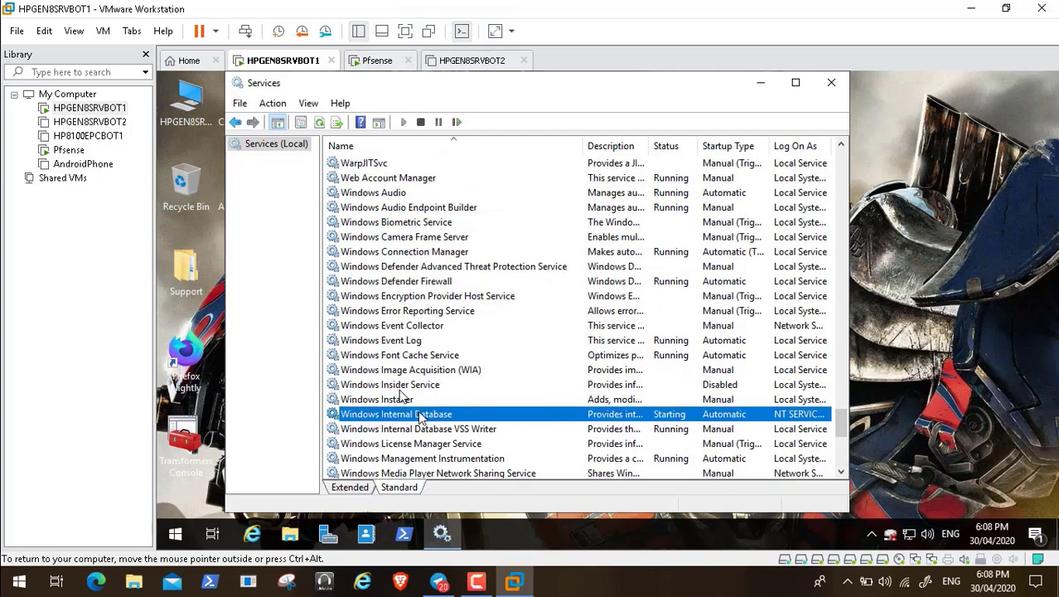
{"action": "right_click", "coordinate": [419, 414]}
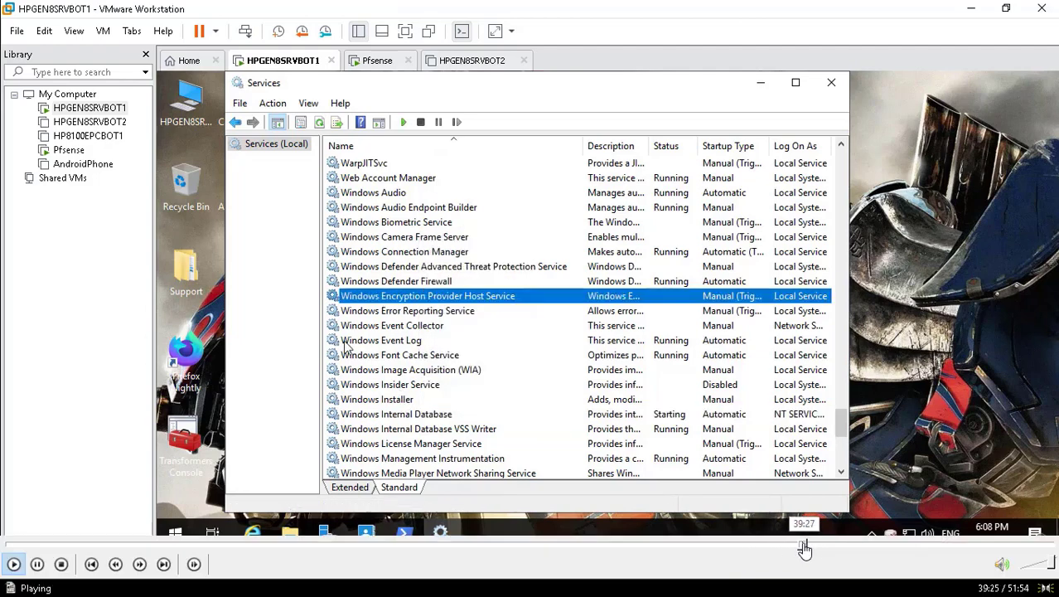
{"action": "left_click", "coordinate": [811, 548]}
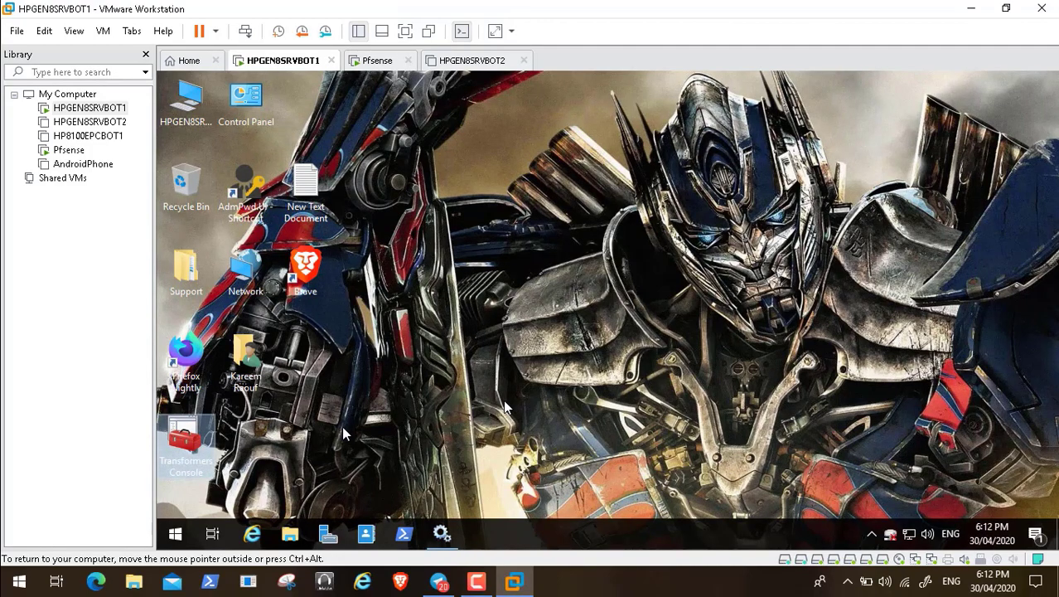
Step: Reopen and minimize Services, then restart HPGEN8SRVBOT1 back to the VMware boot screen
{"action": "left_click", "coordinate": [442, 533]}
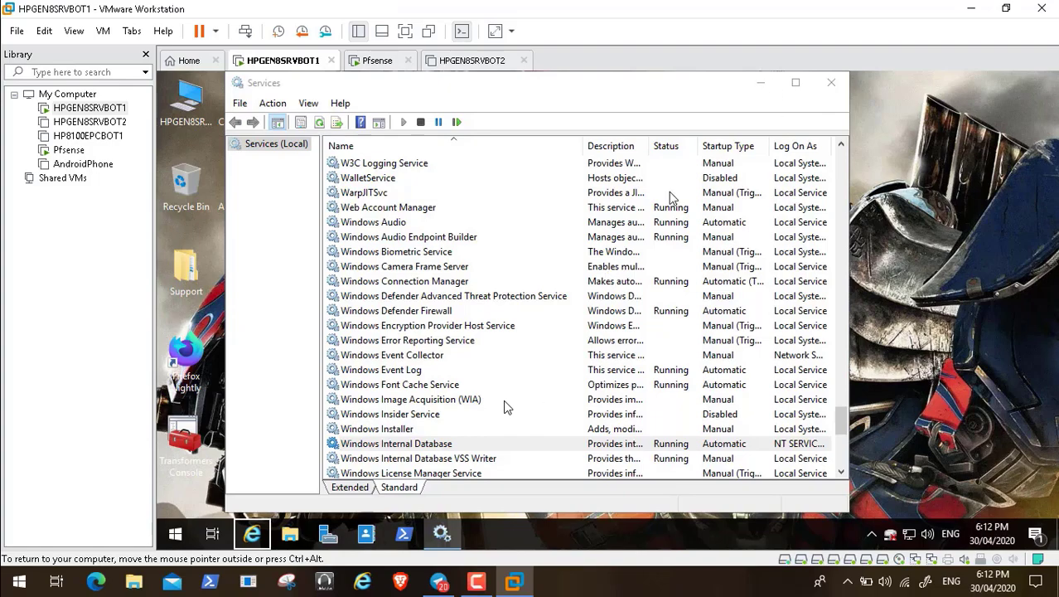
{"action": "left_click", "coordinate": [761, 83]}
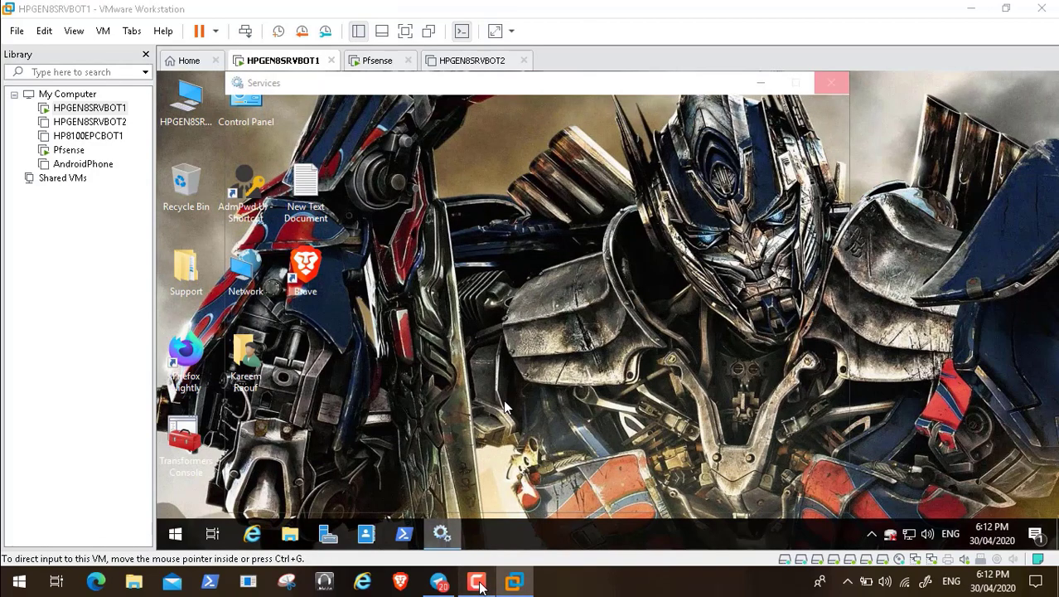
{"action": "left_click", "coordinate": [478, 583]}
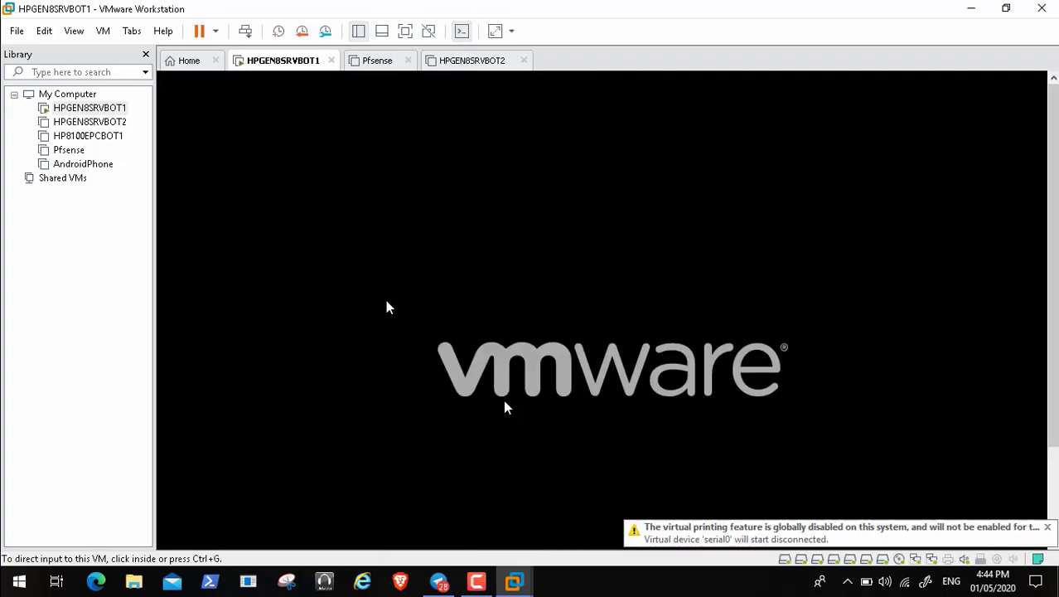
Step: Boot Windows Server from the Boot Manager and release input from the VM
{"action": "left_click", "coordinate": [387, 302]}
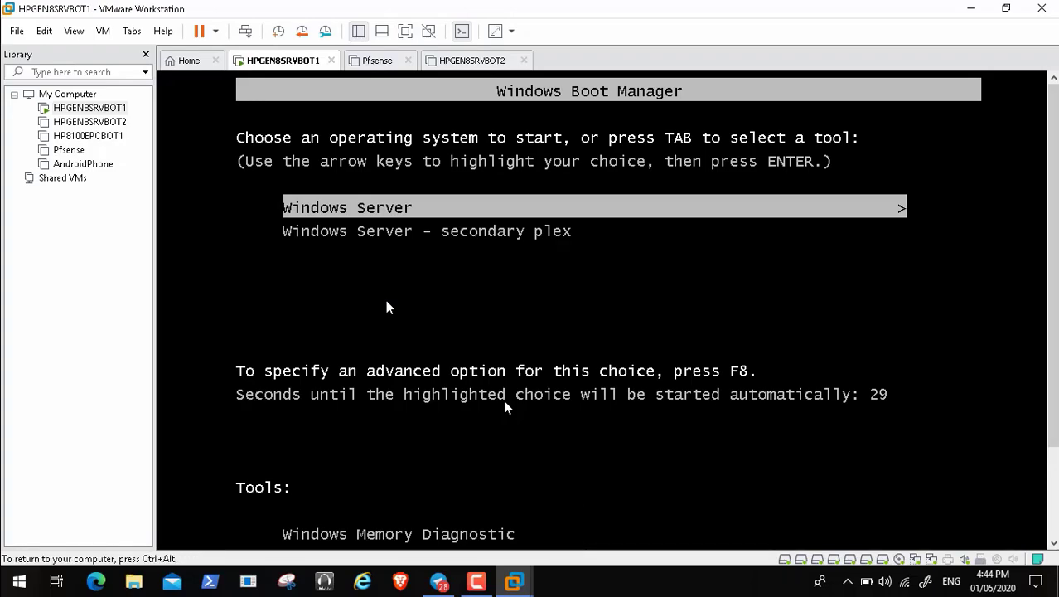
{"action": "key", "text": "Return"}
{"action": "key", "text": "ctrl+alt"}
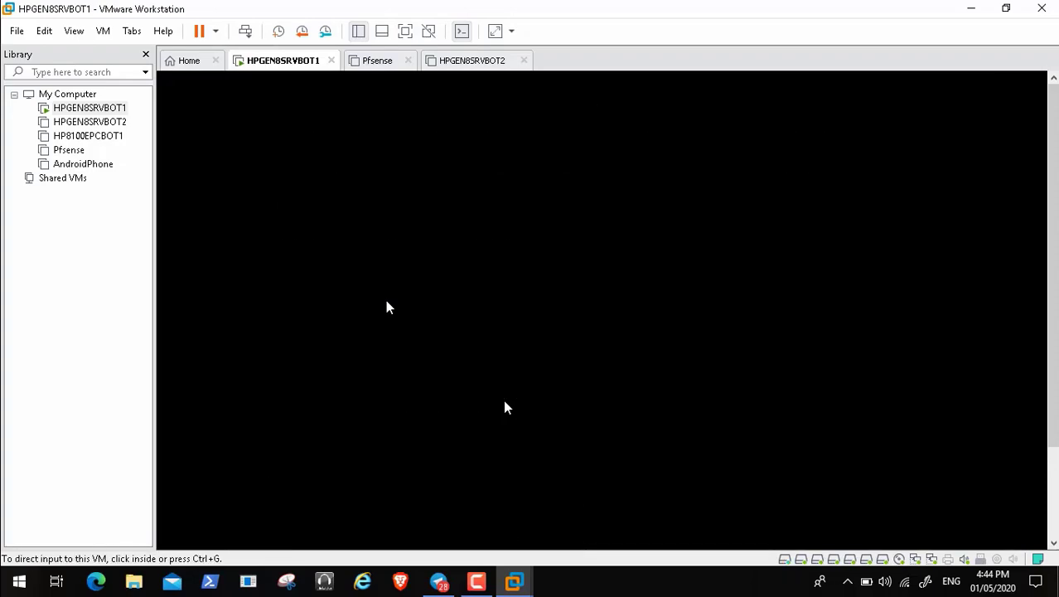
{"action": "left_click", "coordinate": [478, 581]}
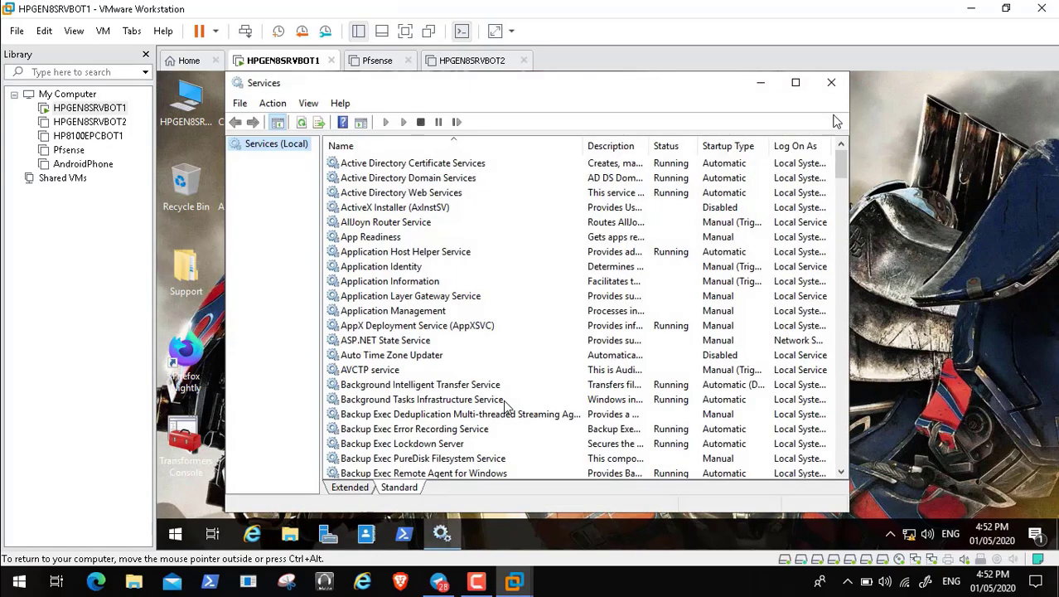
Step: Maximize Services, then open Transformers Console to the Update Services HPGEN8SRVBOT1 overview
{"action": "left_click", "coordinate": [797, 86]}
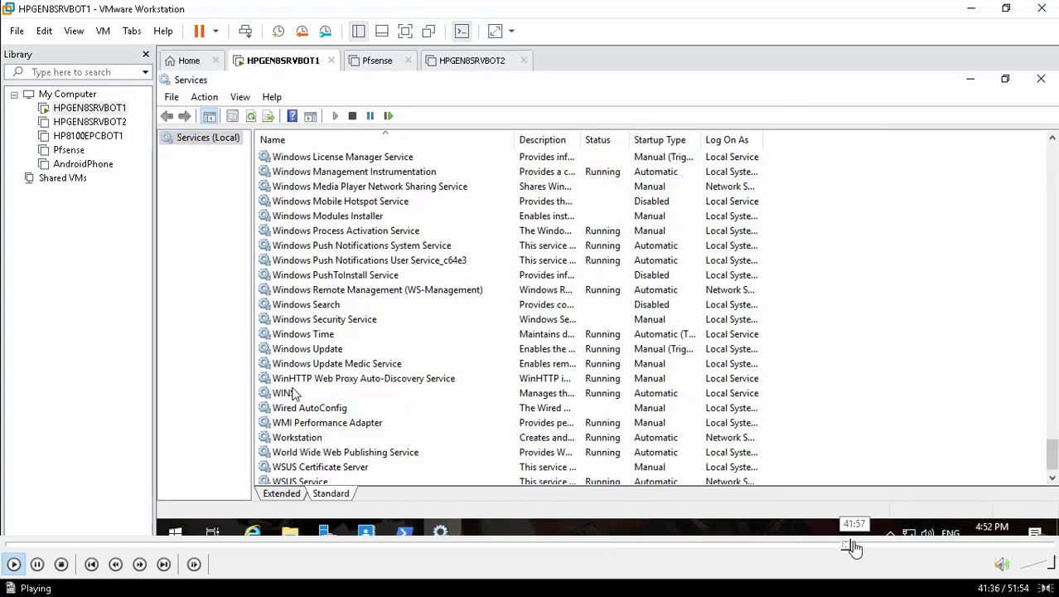
{"action": "left_click", "coordinate": [856, 545]}
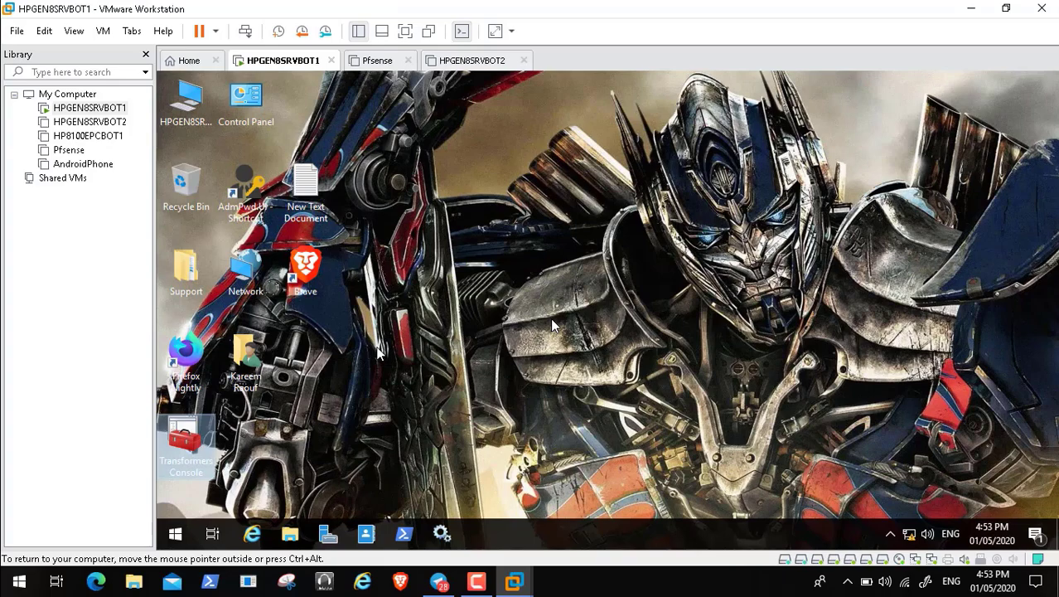
{"action": "mouse_move", "coordinate": [815, 552]}
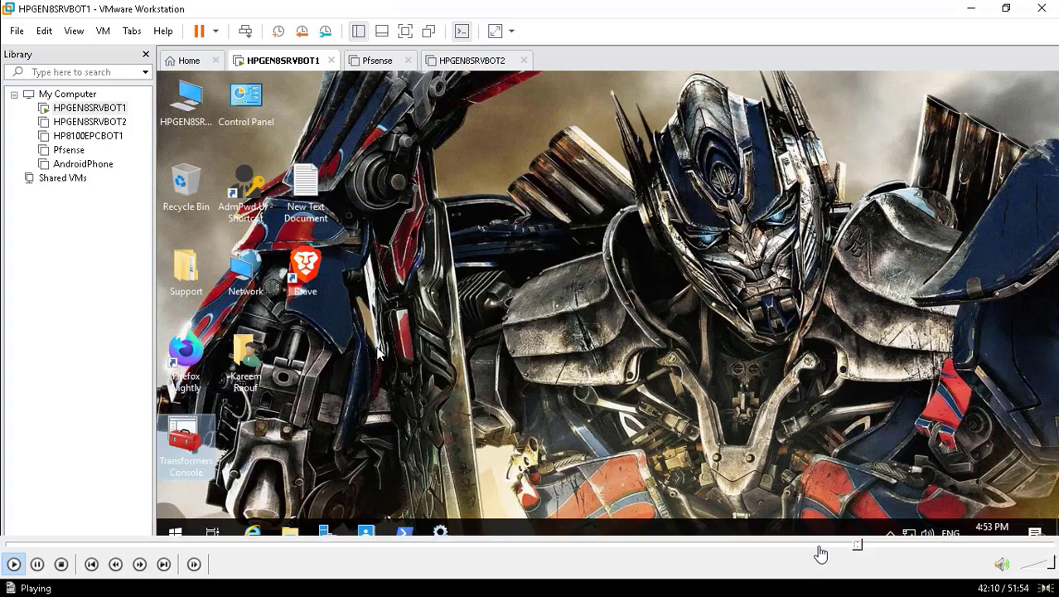
{"action": "left_click", "coordinate": [862, 547]}
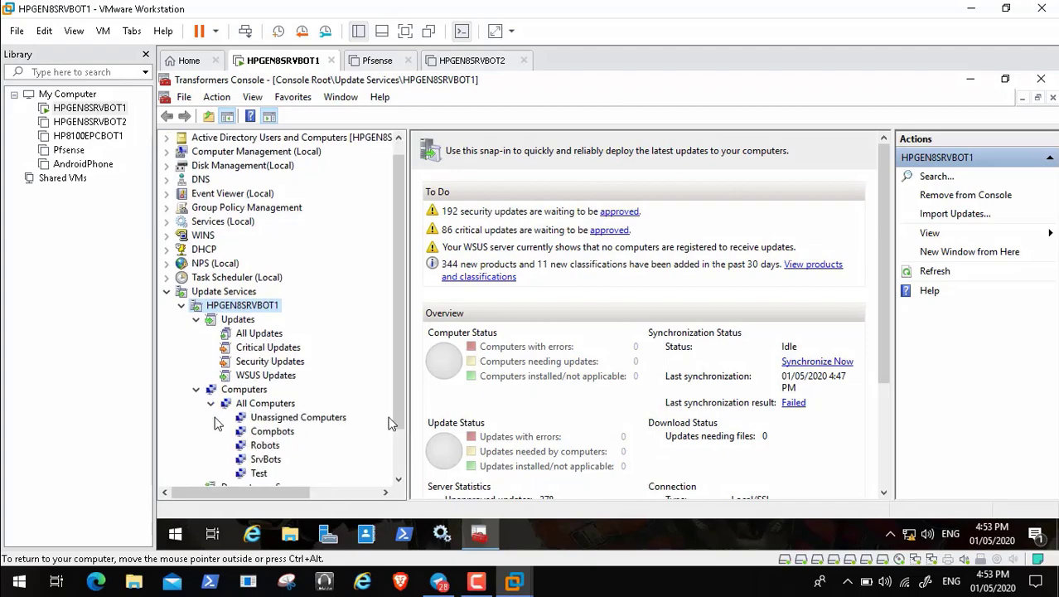
Step: Open the unapproved Security Updates list from the link beside the 192 security updates
{"action": "left_click", "coordinate": [620, 212]}
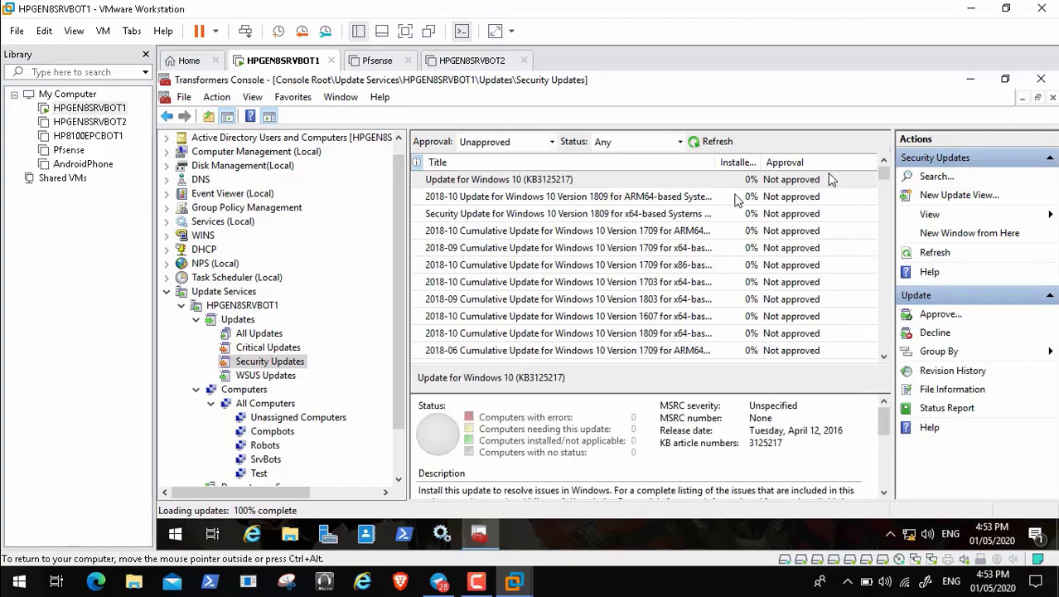
{"action": "mouse_move", "coordinate": [66, 579]}
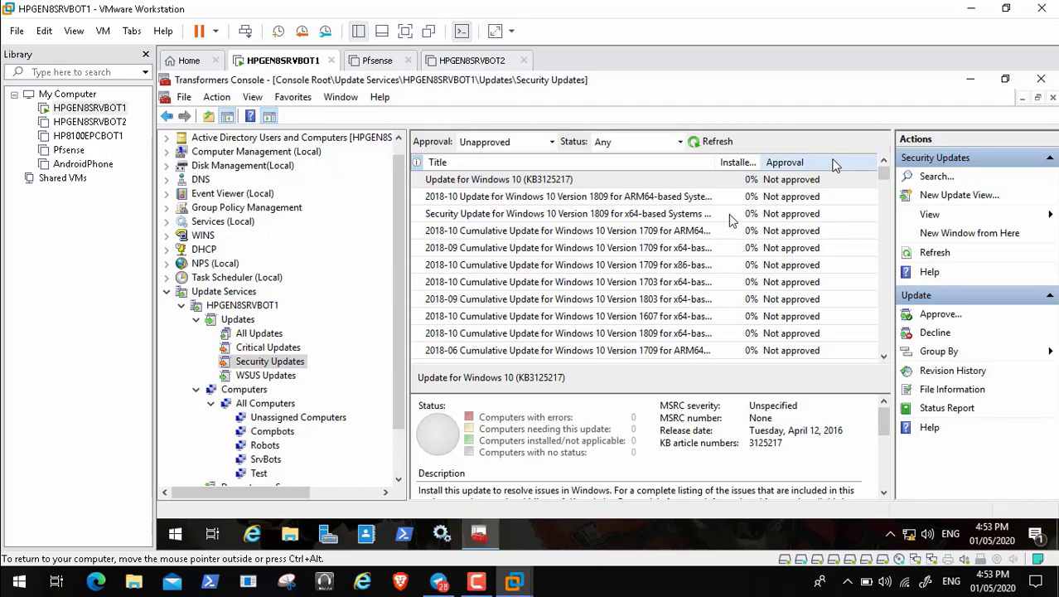
Step: Add a Needed Count column and widen the Needed Count and Title columns
{"action": "left_click", "coordinate": [12, 563]}
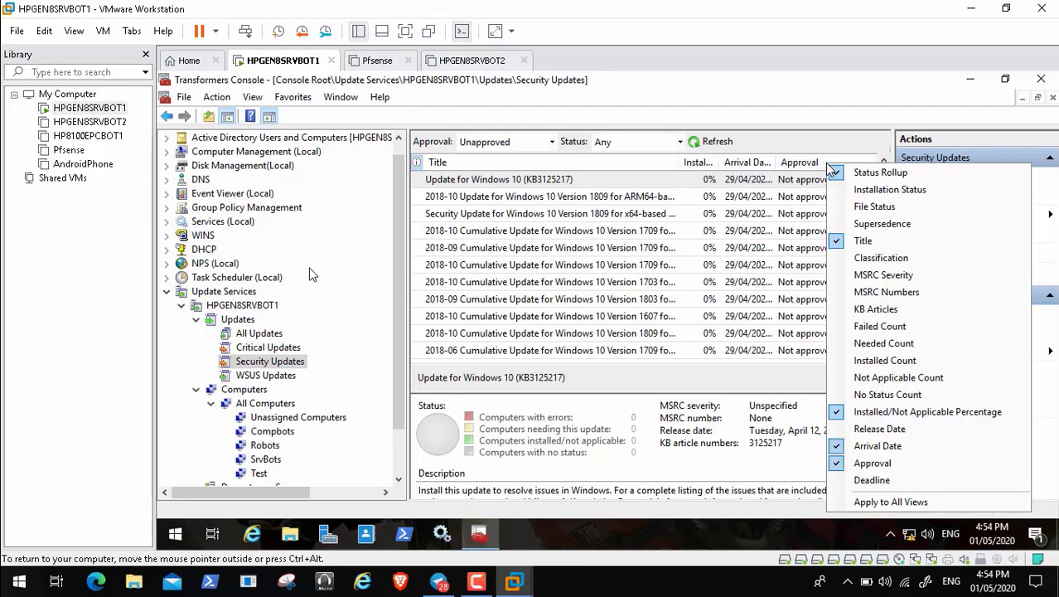
{"action": "left_click", "coordinate": [876, 345]}
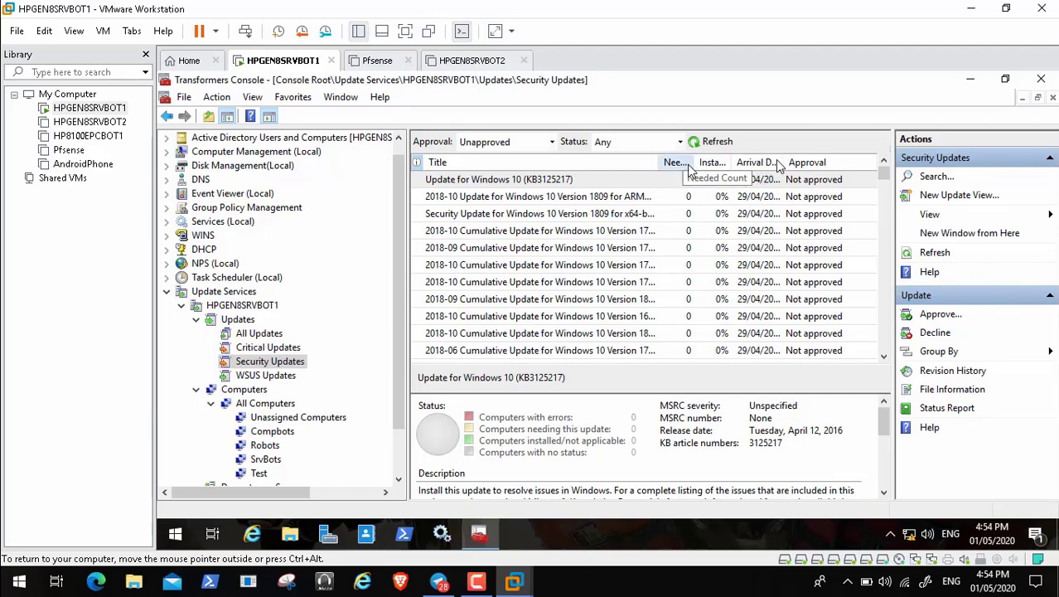
{"action": "left_click_drag", "start_coordinate": [696, 163], "coordinate": [724, 166]}
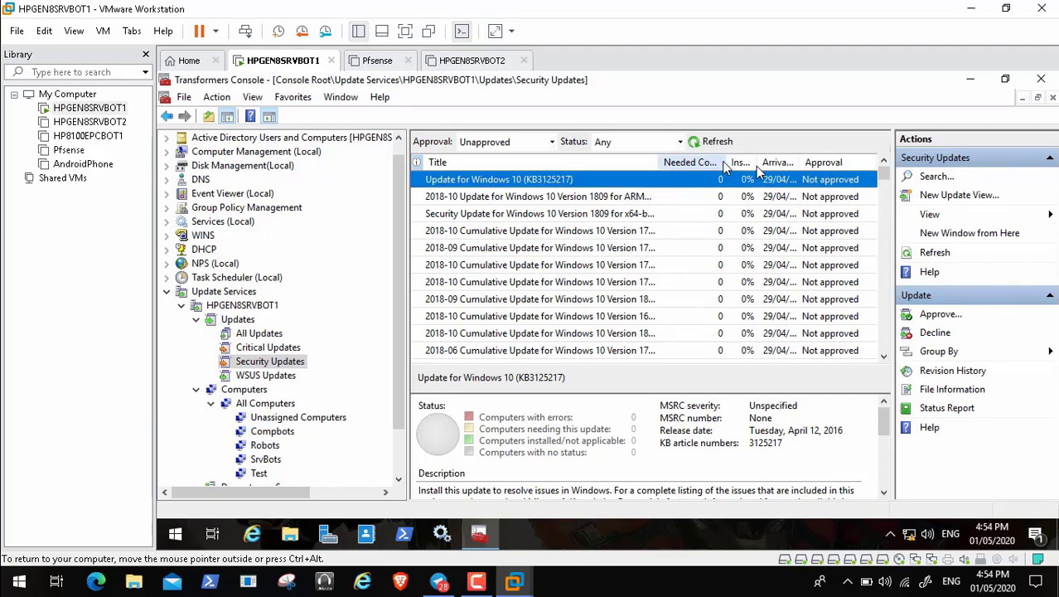
{"action": "left_click", "coordinate": [659, 171]}
{"action": "left_click_drag", "start_coordinate": [659, 165], "coordinate": [721, 165]}
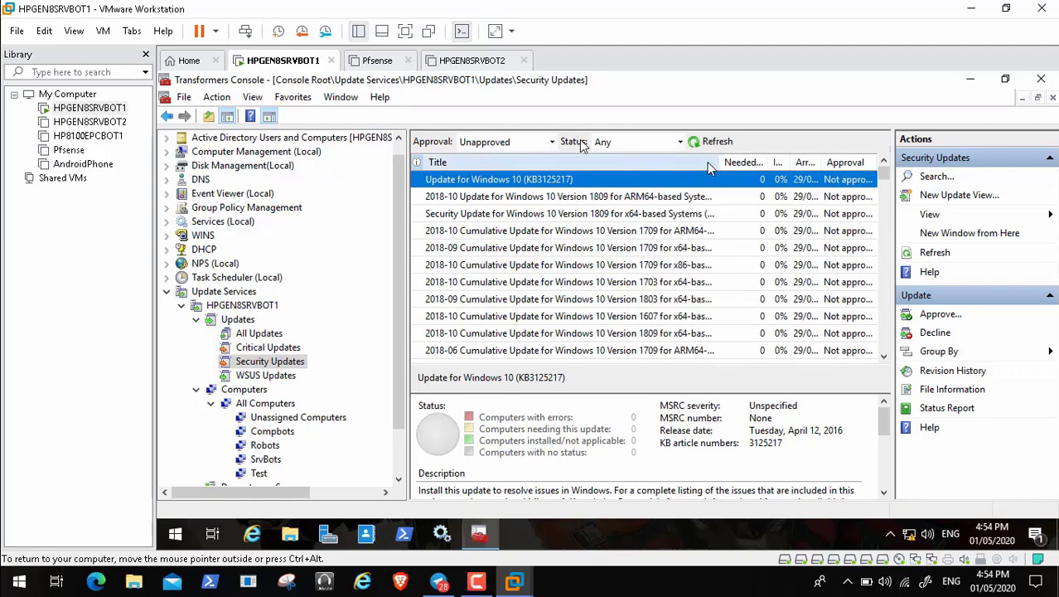
Step: Run the VM full screen, widen the Title column further, and select the top updates
{"action": "left_click", "coordinate": [405, 30]}
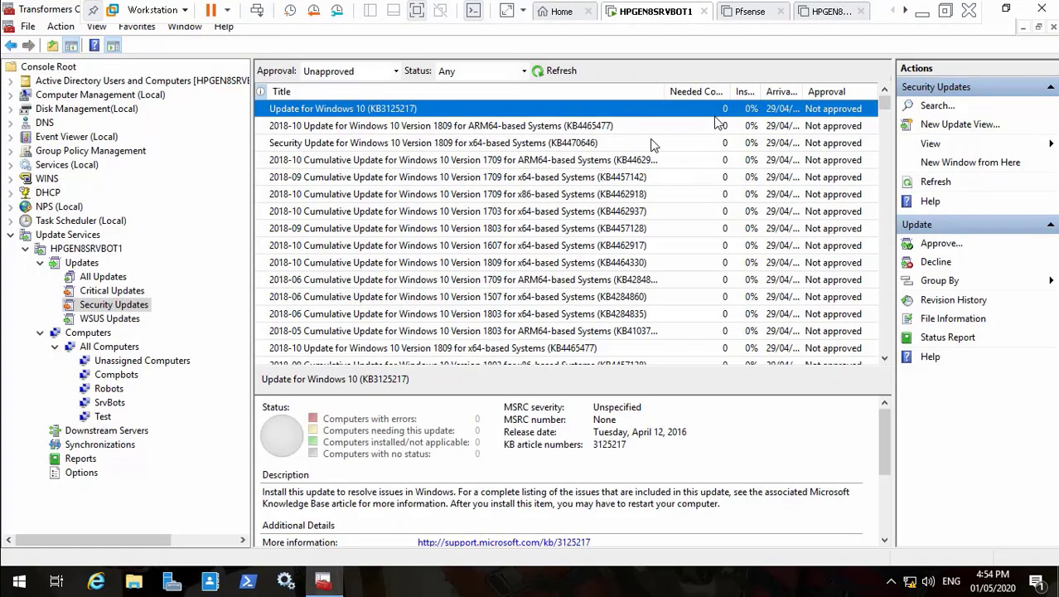
{"action": "left_click_drag", "start_coordinate": [664, 94], "coordinate": [740, 96]}
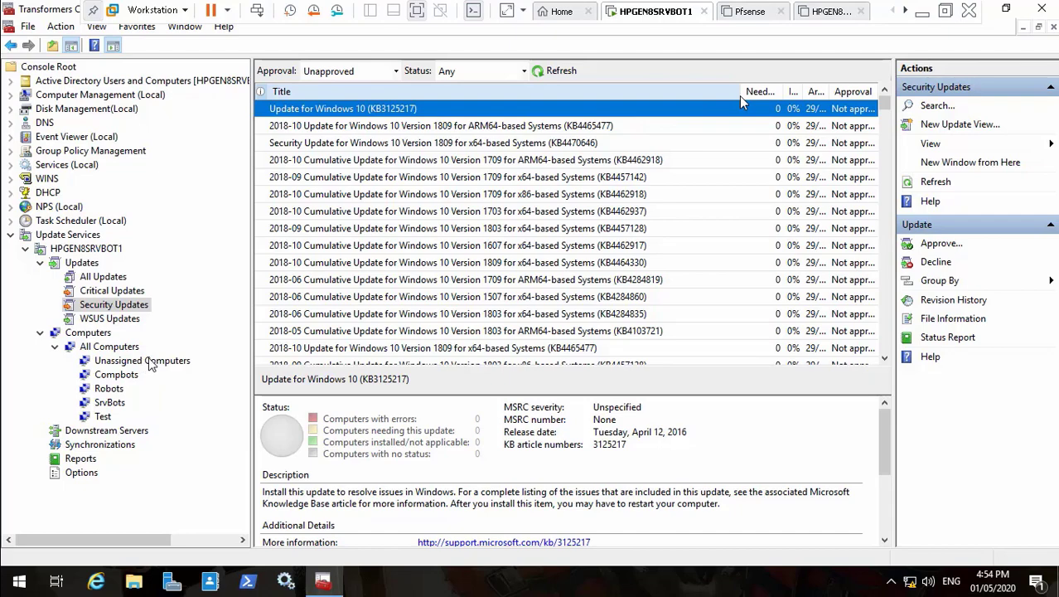
{"action": "left_click", "coordinate": [731, 146], "text": "shift"}
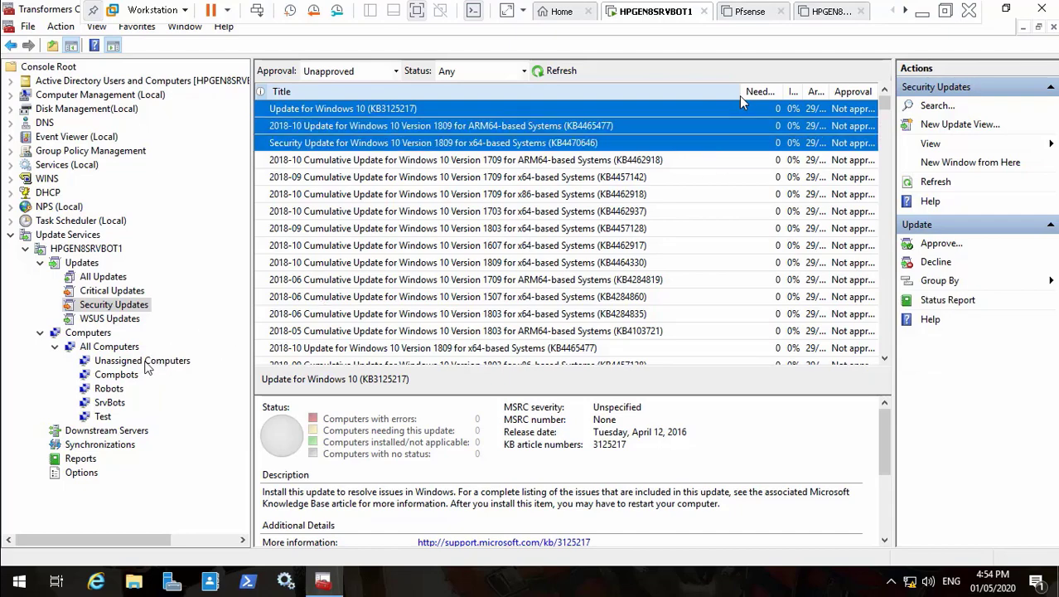
Step: Grow the selection twelve rows down the unapproved Windows 10 updates starting from KB3125217
{"action": "key", "text": "shift+Down"}
{"action": "key", "text": "shift+Down"}
{"action": "key", "text": "shift+Down"}
{"action": "key", "text": "shift+Down"}
{"action": "key", "text": "shift+Down"}
{"action": "key", "text": "shift+Down"}
{"action": "key", "text": "shift+Down"}
{"action": "key", "text": "shift+Down"}
{"action": "key", "text": "shift+Down"}
{"action": "key", "text": "shift+Down"}
{"action": "key", "text": "shift+Down"}
{"action": "key", "text": "shift+Down"}
{"action": "key", "text": "shift+Down"}
{"action": "key", "text": "shift+Down"}
{"action": "key", "text": "shift+Down"}
{"action": "key", "text": "shift+Down"}
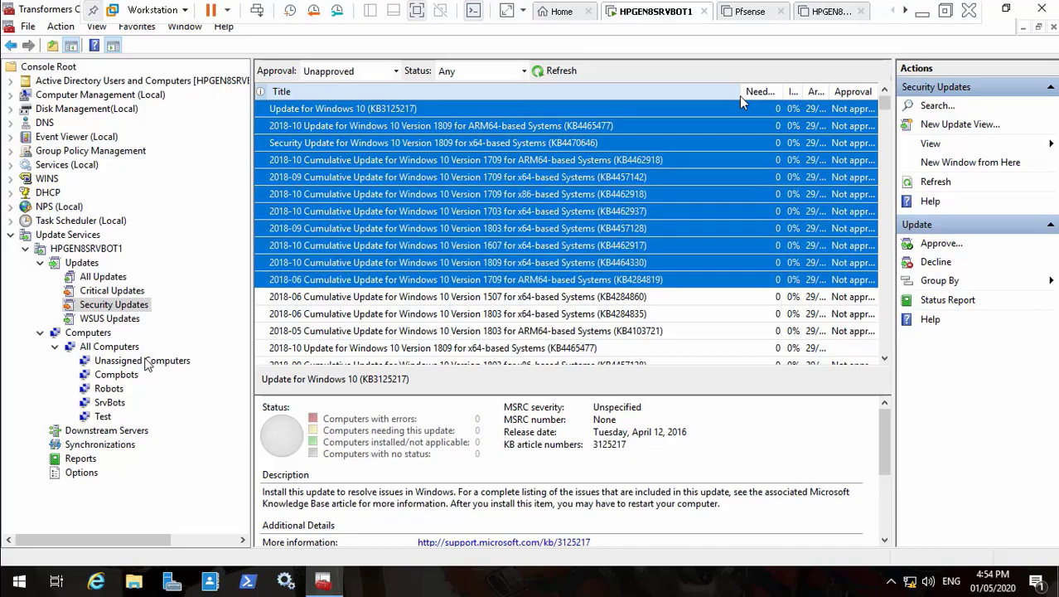
{"action": "key", "text": "shift+Down"}
{"action": "key", "text": "shift+Down"}
{"action": "key", "text": "shift+Down"}
{"action": "key", "text": "shift+Down"}
{"action": "key", "text": "shift+Down"}
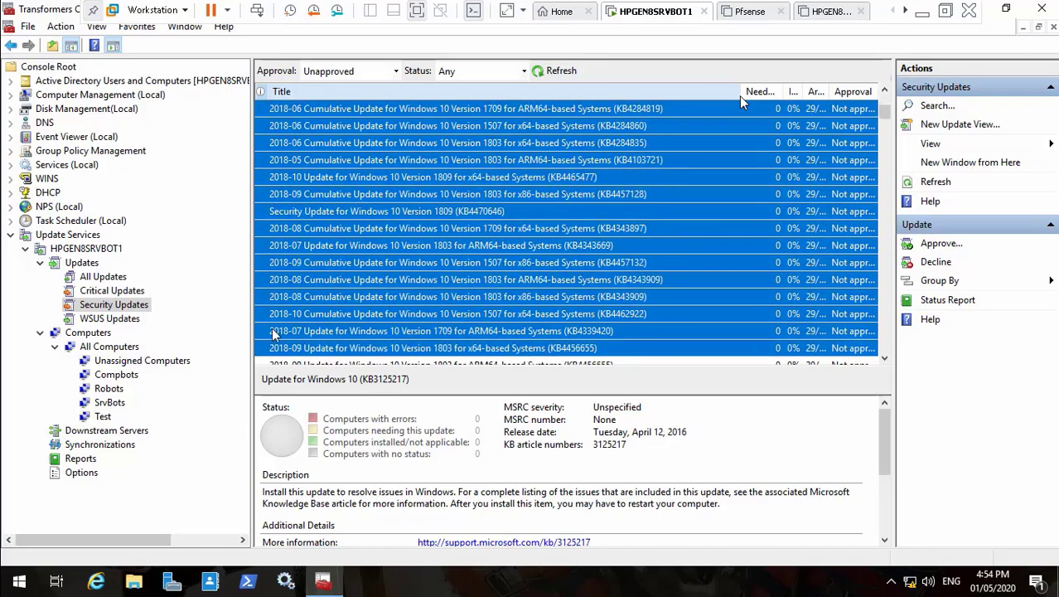
{"action": "key", "text": "shift+Down"}
{"action": "key", "text": "shift+Down"}
{"action": "key", "text": "shift+Down"}
{"action": "key", "text": "shift+Down"}
{"action": "key", "text": "shift+Down"}
{"action": "key", "text": "shift+Down"}
{"action": "key", "text": "shift+Down"}
{"action": "key", "text": "shift+Down"}
{"action": "key", "text": "shift+Down"}
{"action": "key", "text": "shift+Down"}
{"action": "key", "text": "shift+Down"}
{"action": "key", "text": "shift+Down"}
{"action": "key", "text": "shift+Down"}
{"action": "key", "text": "shift+Down"}
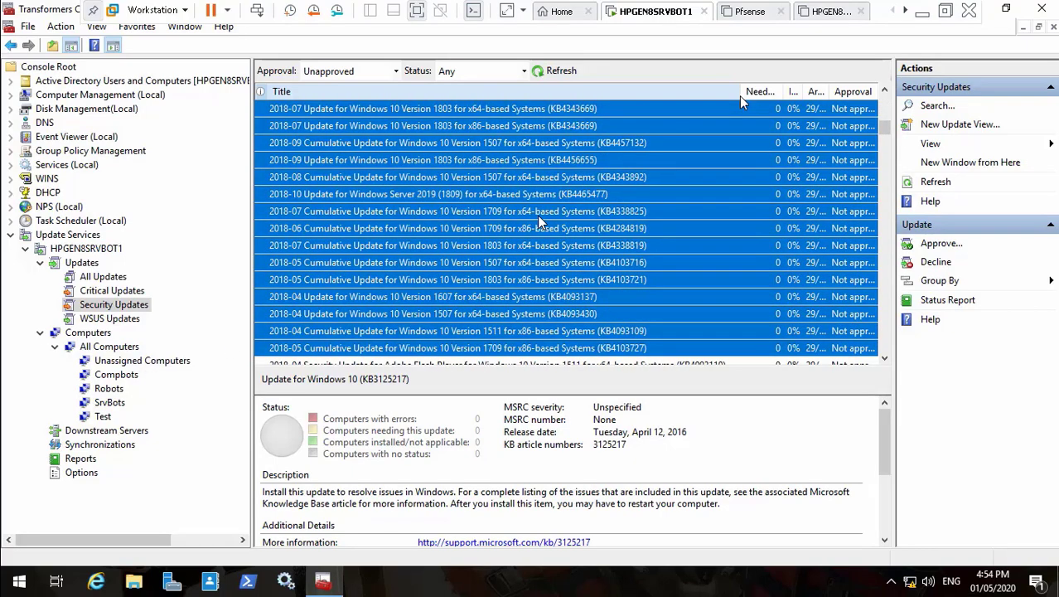
{"action": "key", "text": "shift+Down"}
{"action": "key", "text": "shift+Down"}
{"action": "key", "text": "shift+Down"}
{"action": "key", "text": "shift+Down"}
{"action": "key", "text": "shift+Down"}
{"action": "key", "text": "shift+Down"}
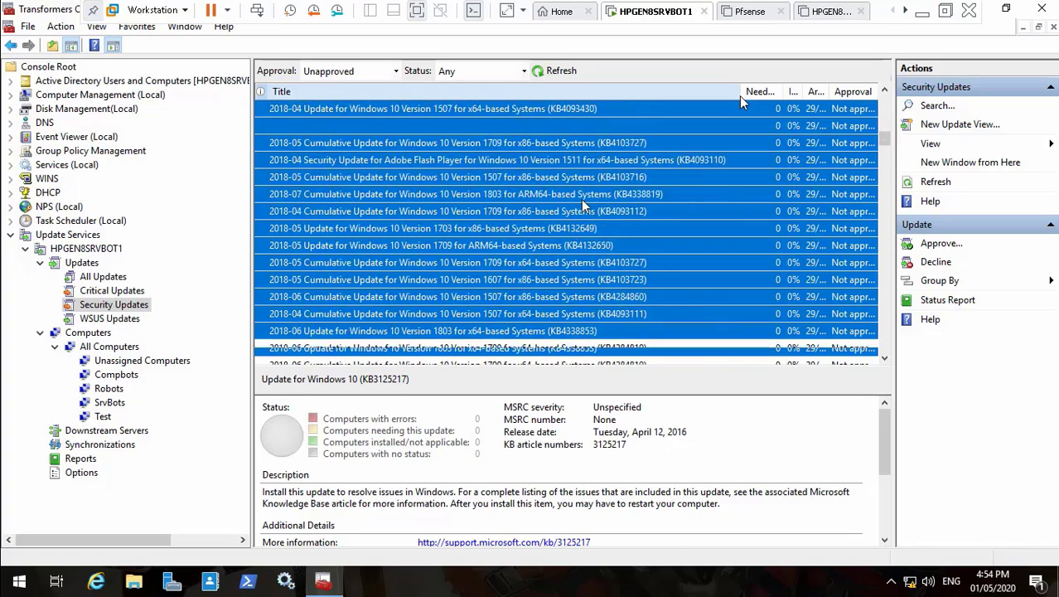
{"action": "key", "text": "shift+Down"}
{"action": "key", "text": "shift+Down"}
{"action": "key", "text": "shift+Down"}
{"action": "key", "text": "shift+Down"}
{"action": "key", "text": "shift+Down"}
{"action": "key", "text": "shift+Down"}
{"action": "key", "text": "shift+Down"}
{"action": "key", "text": "shift+Down"}
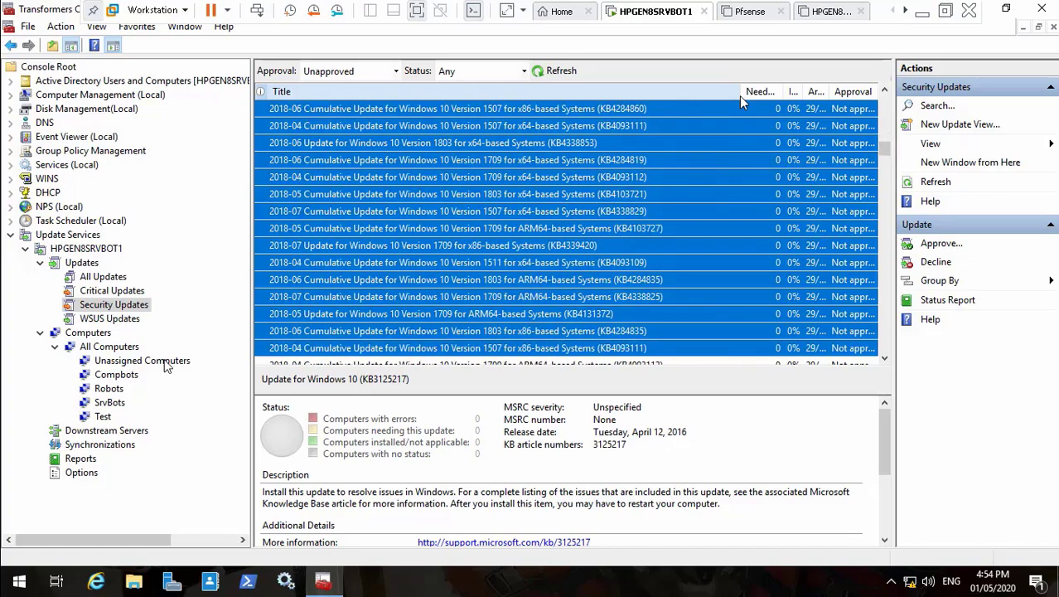
{"action": "key", "text": "shift+Down"}
{"action": "key", "text": "shift+Down"}
{"action": "key", "text": "shift+Down"}
{"action": "key", "text": "shift+Down"}
{"action": "key", "text": "shift+Down"}
{"action": "key", "text": "shift+Down"}
{"action": "key", "text": "shift+Down"}
{"action": "key", "text": "shift+Down"}
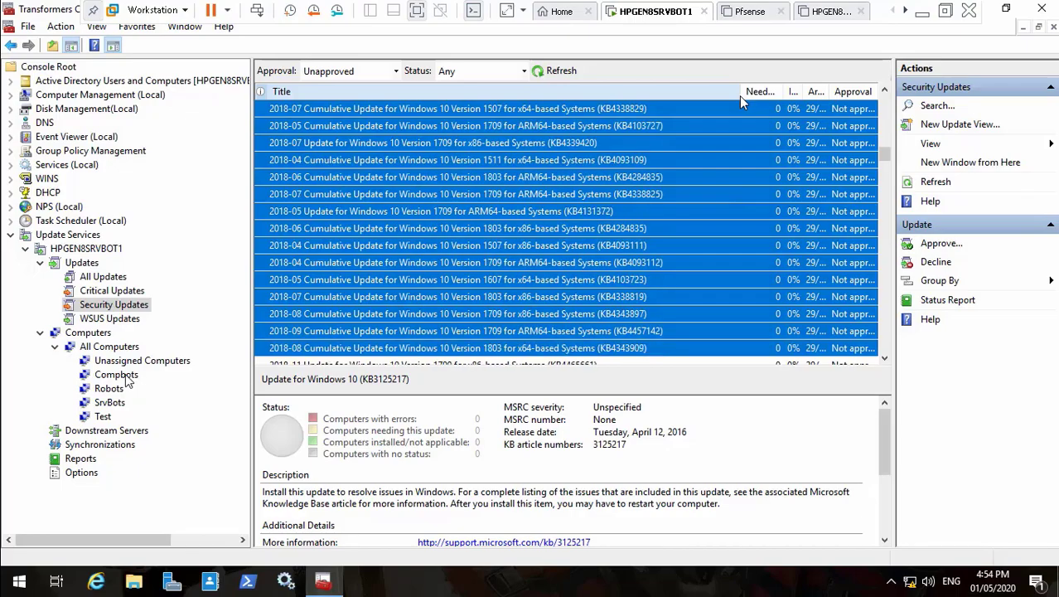
{"action": "key", "text": "shift+Down"}
{"action": "key", "text": "shift+Down"}
{"action": "key", "text": "shift+Down"}
{"action": "key", "text": "shift+Down"}
{"action": "key", "text": "shift+Down"}
{"action": "key", "text": "shift+Down"}
{"action": "key", "text": "shift+Down"}
{"action": "key", "text": "shift+Down"}
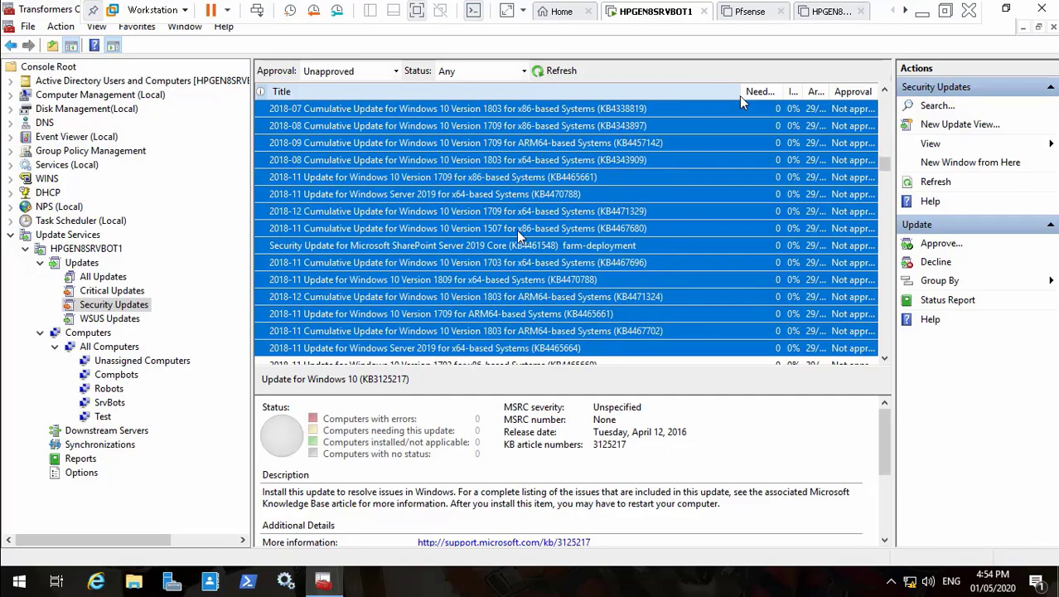
{"action": "key", "text": "shift+Down"}
{"action": "key", "text": "shift+Down"}
{"action": "key", "text": "shift+Down"}
{"action": "key", "text": "shift+Down"}
{"action": "key", "text": "shift+Down"}
{"action": "key", "text": "shift+Down"}
{"action": "key", "text": "shift+Down"}
{"action": "key", "text": "shift+Down"}
{"action": "key", "text": "shift+Down"}
{"action": "key", "text": "shift+Down"}
{"action": "key", "text": "shift+Down"}
{"action": "key", "text": "shift+Down"}
{"action": "key", "text": "shift+Down"}
{"action": "key", "text": "shift+Down"}
{"action": "key", "text": "shift+Down"}
{"action": "key", "text": "shift+Down"}
{"action": "key", "text": "shift+Down"}
{"action": "key", "text": "shift+Down"}
{"action": "key", "text": "shift+Down"}
{"action": "key", "text": "shift+Down"}
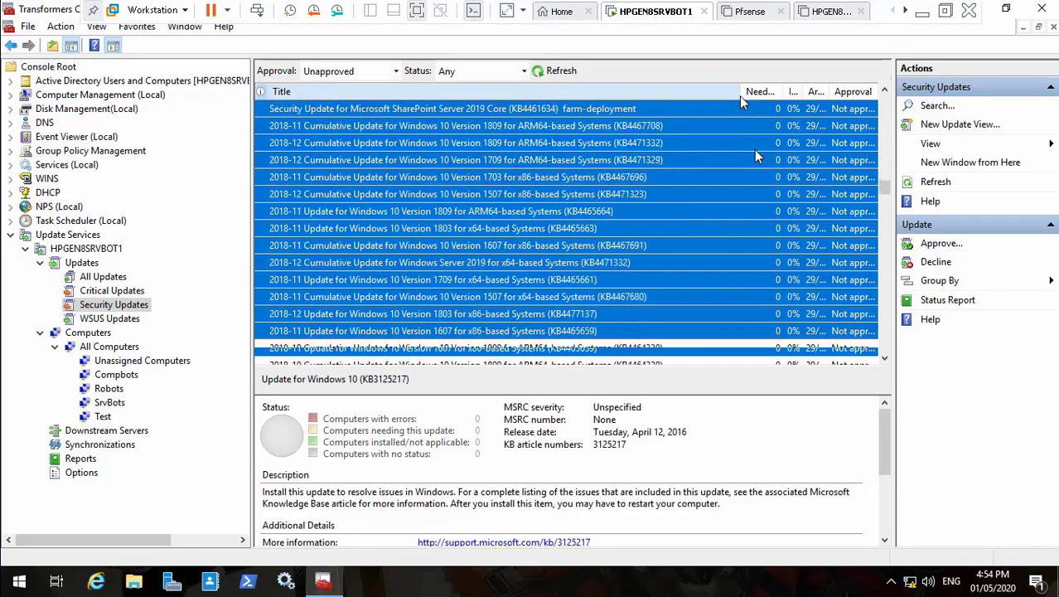
{"action": "key", "text": "shift+Down"}
{"action": "key", "text": "shift+Down"}
{"action": "key", "text": "shift+Down"}
{"action": "key", "text": "shift+Down"}
{"action": "key", "text": "shift+Down"}
{"action": "key", "text": "shift+Down"}
{"action": "key", "text": "shift+Down"}
{"action": "key", "text": "shift+Down"}
{"action": "key", "text": "shift+Down"}
{"action": "key", "text": "shift+Down"}
{"action": "key", "text": "shift+Down"}
{"action": "key", "text": "shift+Down"}
{"action": "key", "text": "shift+Down"}
{"action": "key", "text": "shift+Down"}
{"action": "key", "text": "shift+Down"}
{"action": "key", "text": "shift+Down"}
{"action": "key", "text": "shift+Down"}
{"action": "key", "text": "shift+Down"}
{"action": "key", "text": "shift+Down"}
{"action": "key", "text": "shift+Down"}
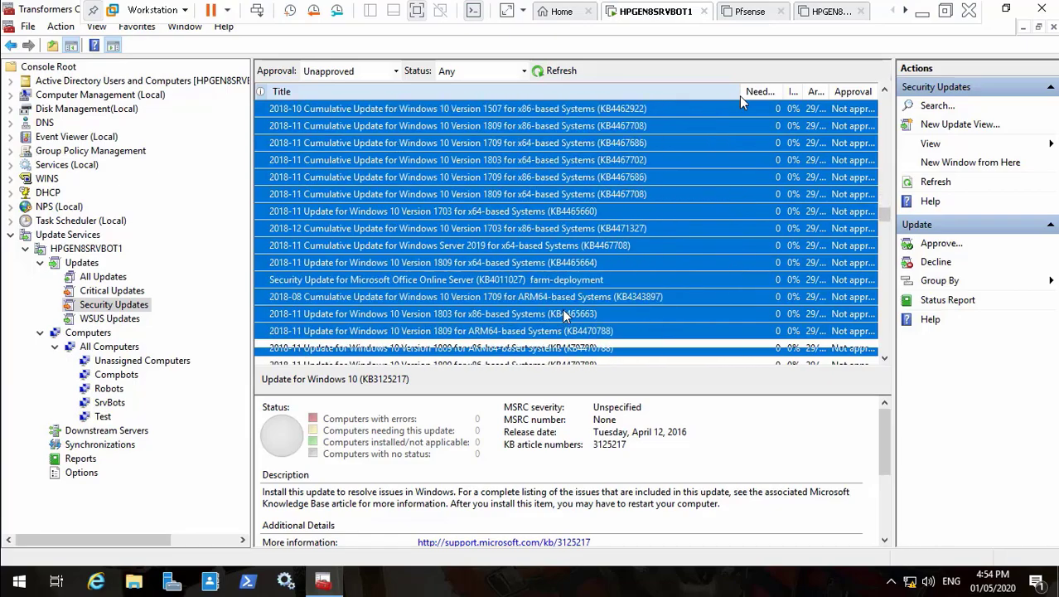
{"action": "key", "text": "shift+Down"}
{"action": "key", "text": "shift+Down"}
{"action": "key", "text": "shift+Down"}
{"action": "key", "text": "shift+Down"}
{"action": "key", "text": "shift+Down"}
{"action": "key", "text": "shift+Down"}
{"action": "key", "text": "shift+Down"}
{"action": "key", "text": "shift+Down"}
{"action": "key", "text": "shift+Down"}
{"action": "key", "text": "shift+Down"}
{"action": "key", "text": "shift+Down"}
{"action": "key", "text": "shift+Down"}
{"action": "key", "text": "shift+Down"}
{"action": "key", "text": "shift+Down"}
{"action": "key", "text": "shift+Down"}
{"action": "key", "text": "shift+Down"}
{"action": "key", "text": "shift+Down"}
{"action": "key", "text": "shift+Down"}
{"action": "key", "text": "shift+Down"}
{"action": "key", "text": "shift+Down"}
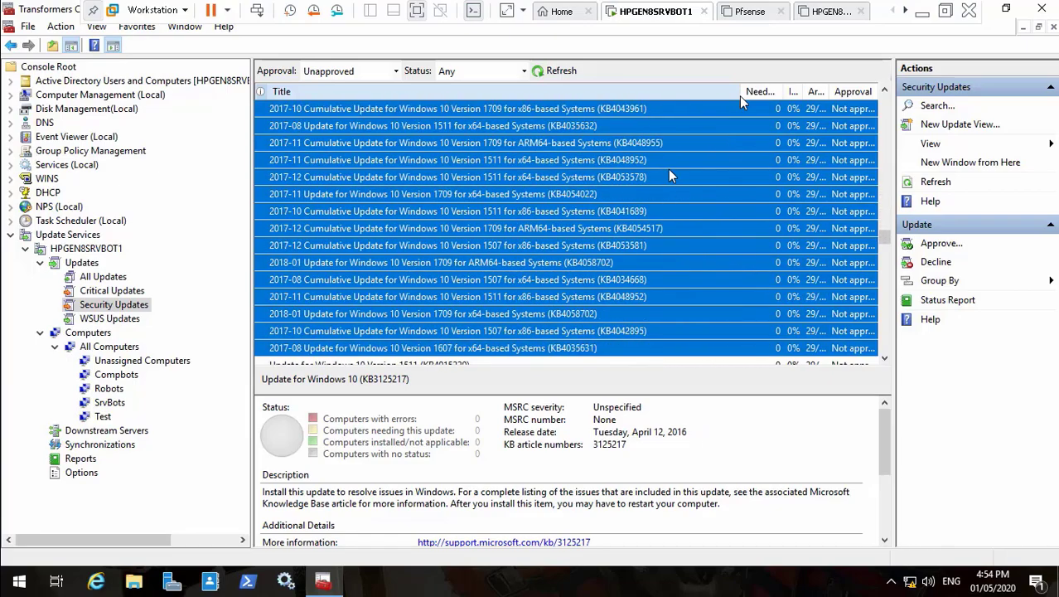
{"action": "key", "text": "shift+Down"}
{"action": "key", "text": "shift+Down"}
{"action": "key", "text": "shift+Down"}
{"action": "key", "text": "shift+Down"}
{"action": "key", "text": "shift+Down"}
{"action": "key", "text": "shift+Down"}
{"action": "key", "text": "shift+Down"}
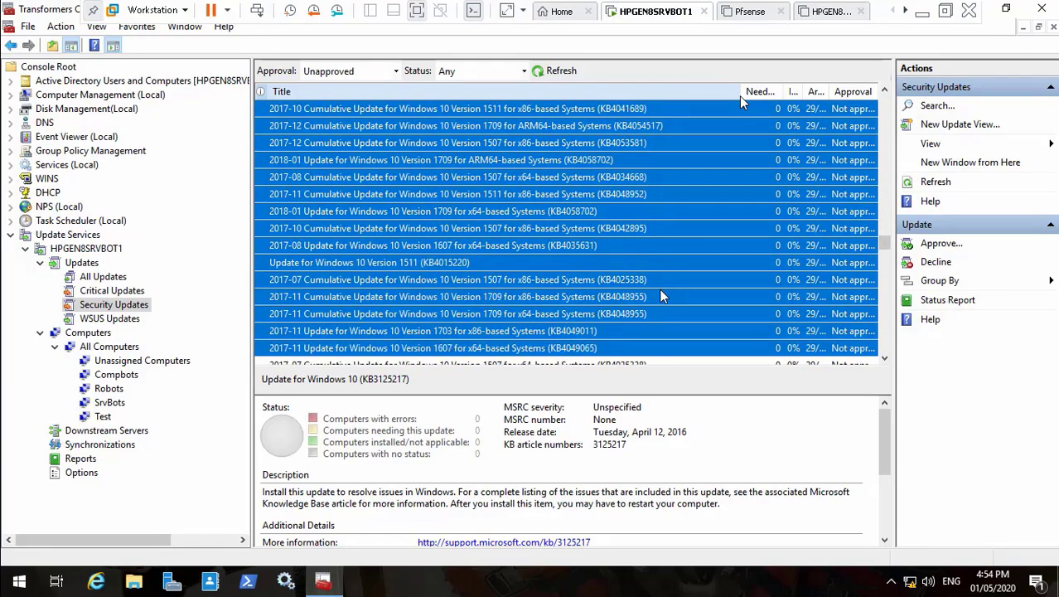
{"action": "key", "text": "shift+Down"}
{"action": "key", "text": "shift+Down"}
{"action": "key", "text": "shift+Down"}
{"action": "key", "text": "shift+Down"}
{"action": "key", "text": "shift+Down"}
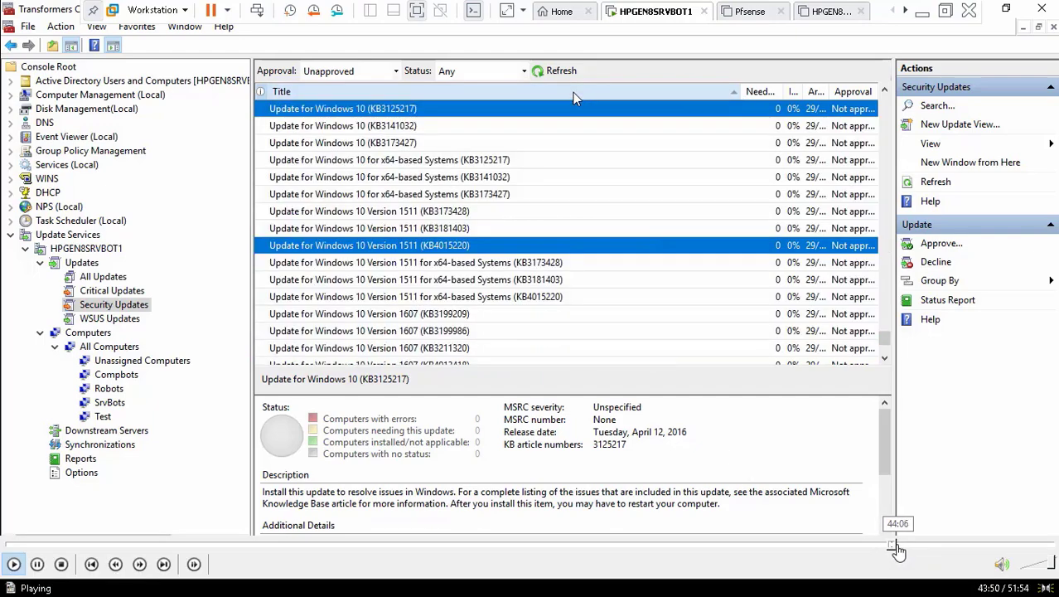
Step: Sort the security updates list by Title
{"action": "left_click", "coordinate": [898, 544]}
{"action": "left_click", "coordinate": [896, 547]}
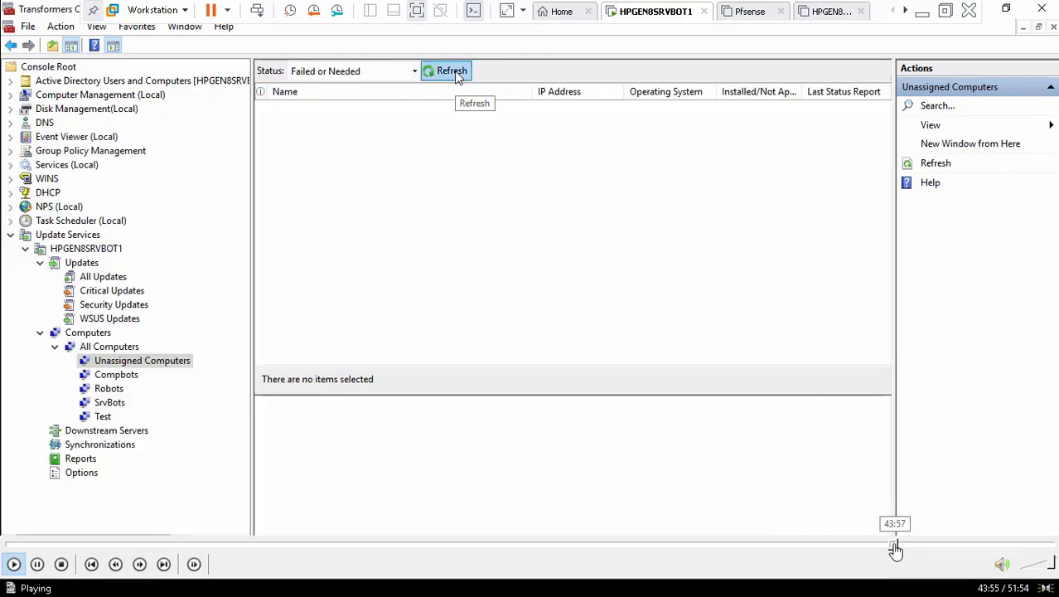
{"action": "left_click", "coordinate": [889, 547]}
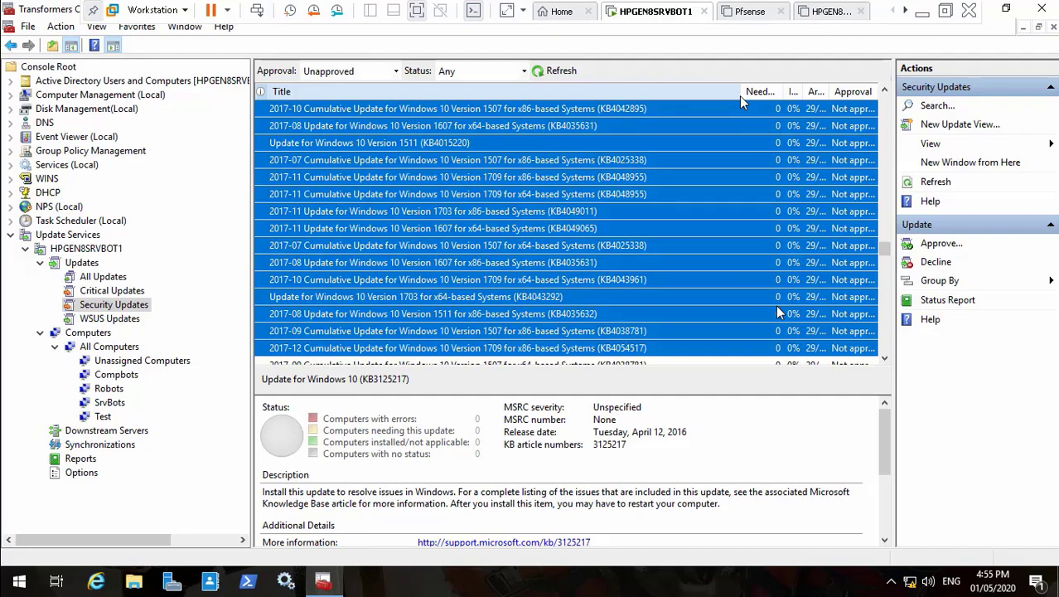
{"action": "left_click", "coordinate": [574, 93]}
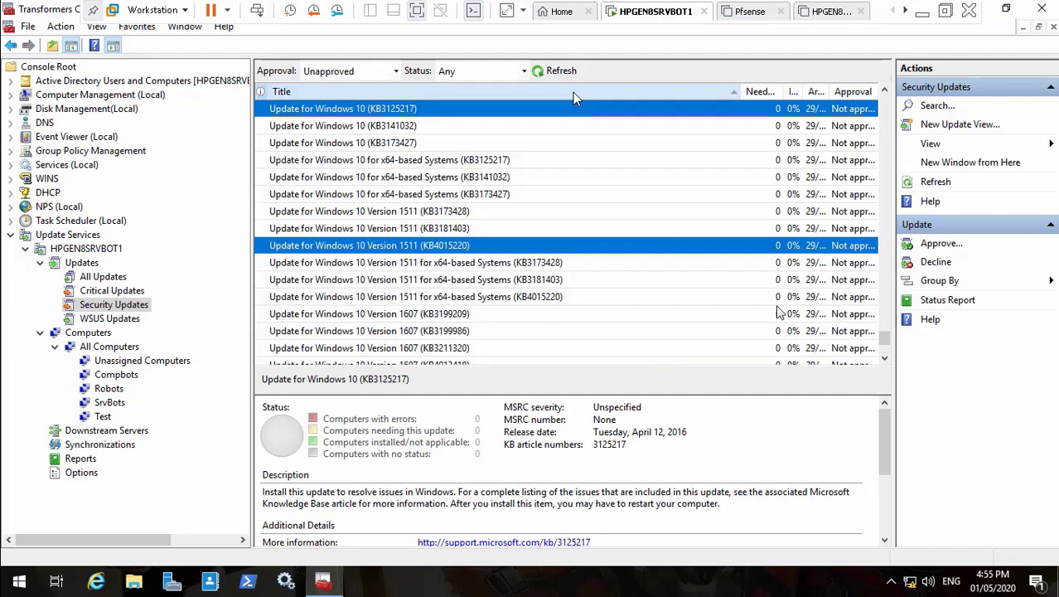
Step: Show the Unassigned Computers group and refresh it
{"action": "left_click", "coordinate": [136, 366]}
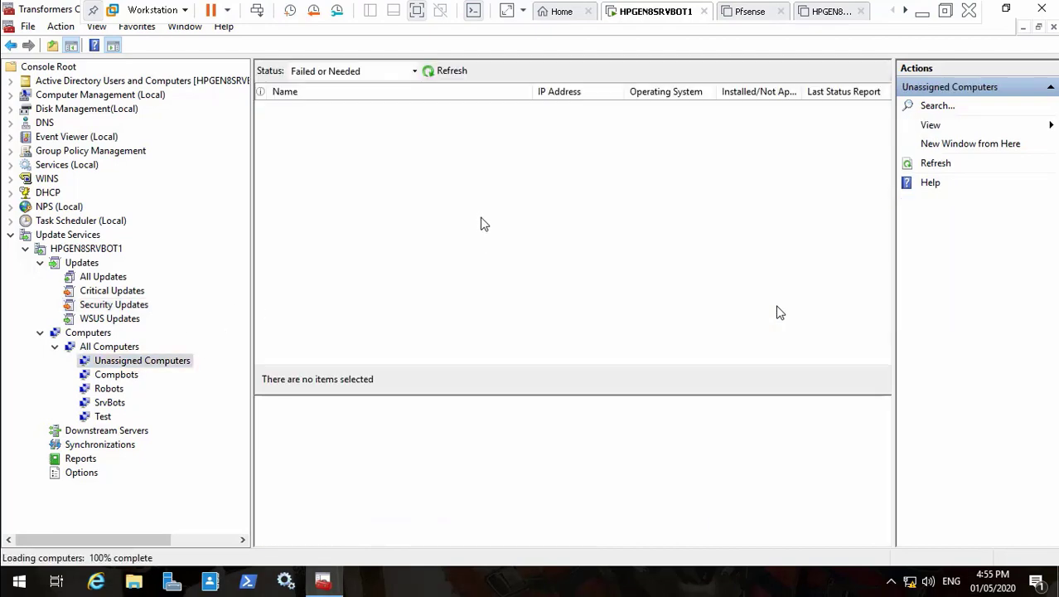
{"action": "left_click", "coordinate": [454, 73]}
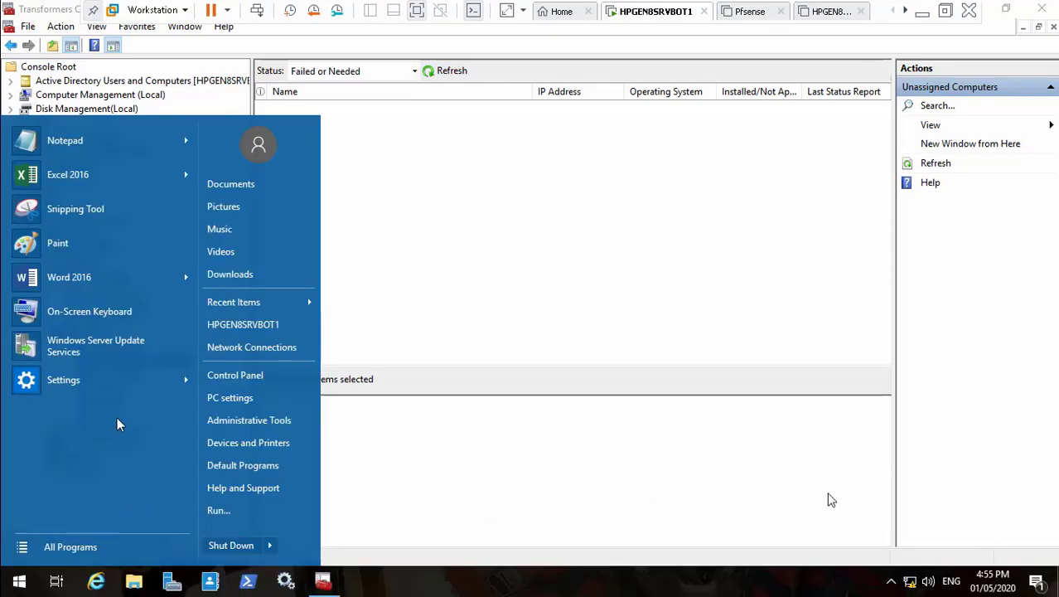
{"action": "left_click", "coordinate": [896, 547]}
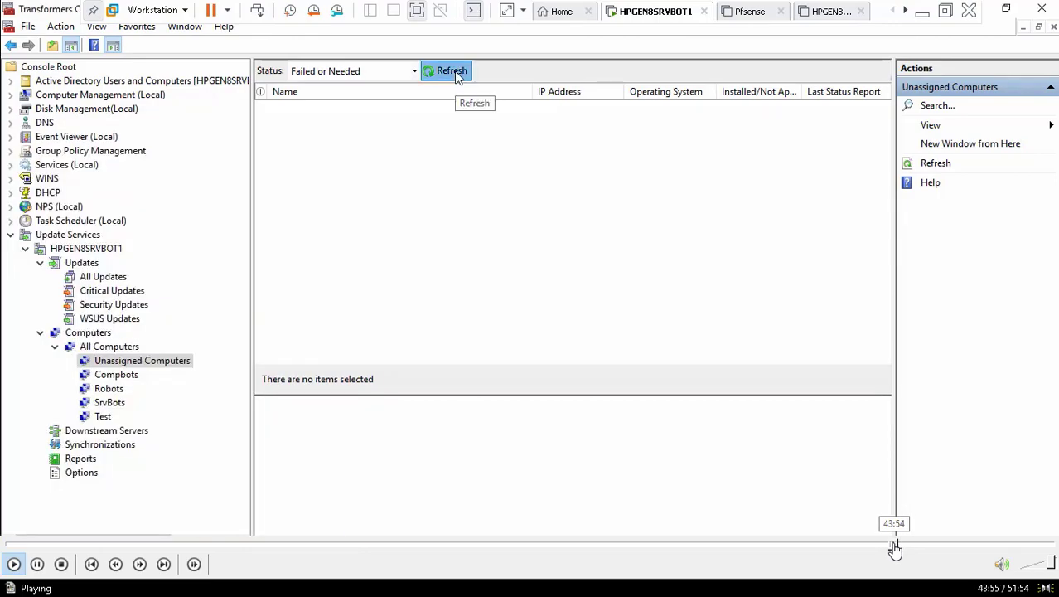
Step: Open Windows Update in the VM's Settings so it checks for updates
{"action": "left_click", "coordinate": [36, 565]}
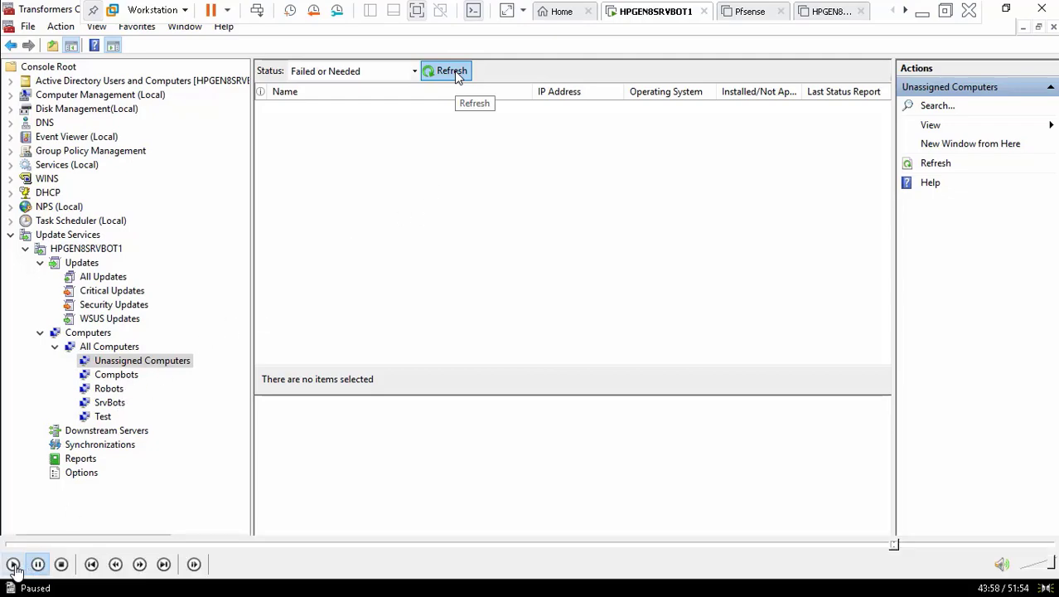
{"action": "left_click", "coordinate": [13, 567]}
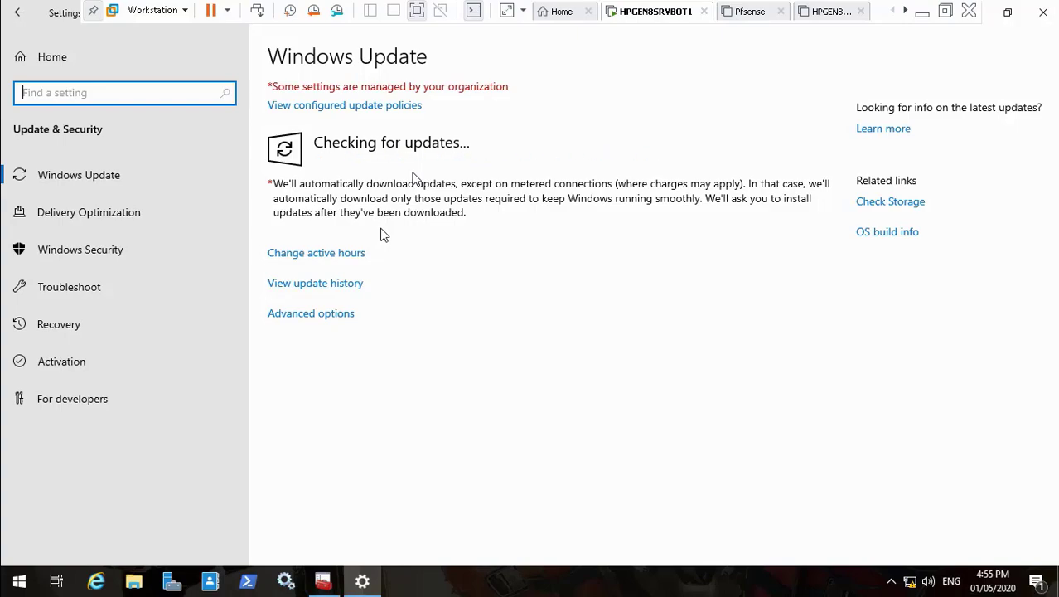
Step: Minimize the Windows Update settings and go back to the WSUS Security Updates list
{"action": "left_click", "coordinate": [1007, 12]}
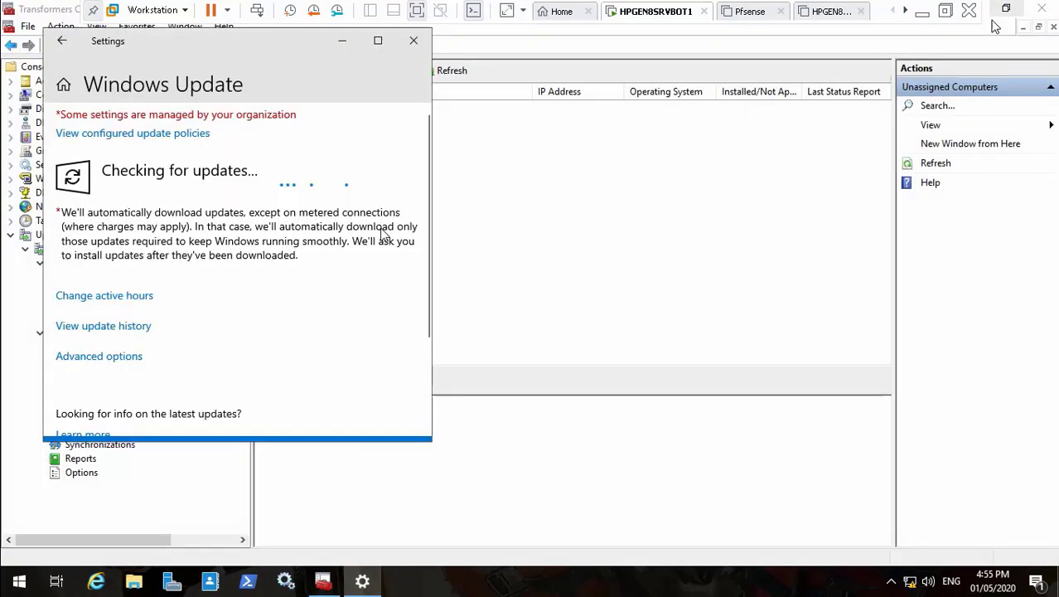
{"action": "left_click", "coordinate": [343, 40]}
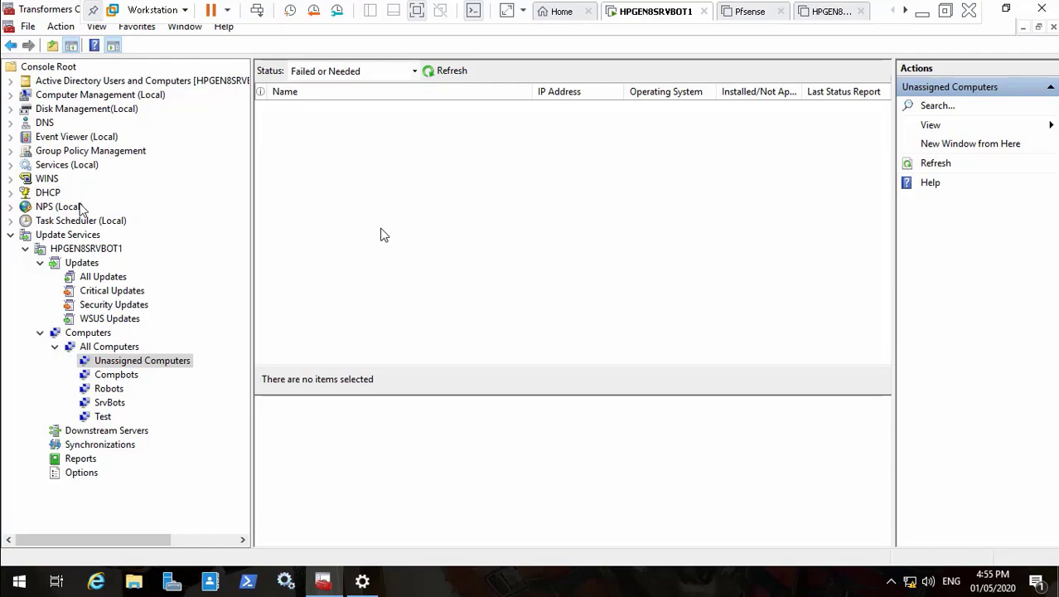
{"action": "left_click", "coordinate": [10, 46]}
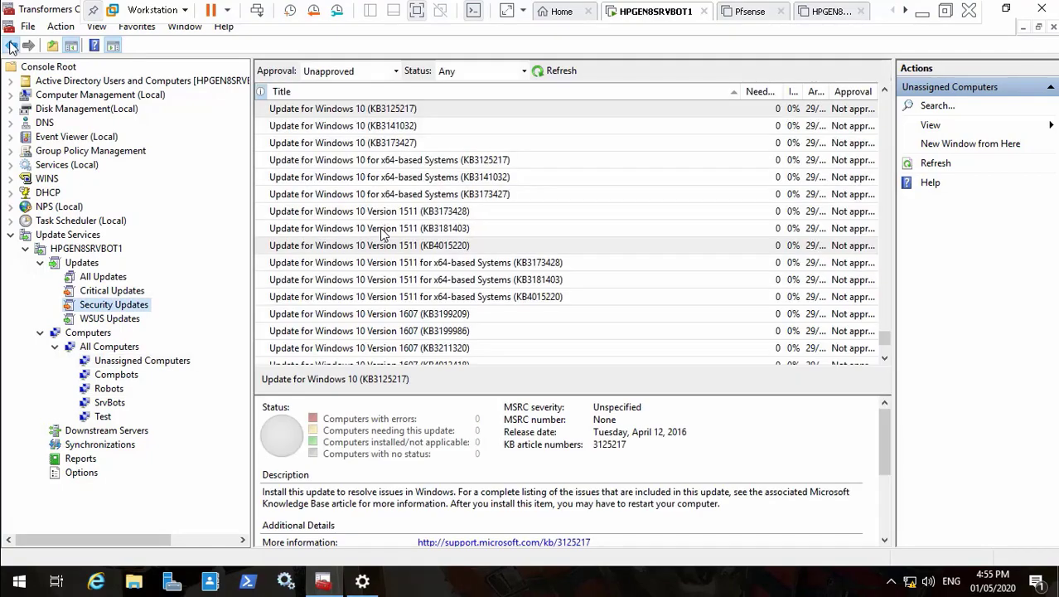
Step: Try selections from KB3125217, then scroll to the top and pick the first 2017-05 cumulative update
{"action": "left_click", "coordinate": [406, 126]}
{"action": "left_click", "coordinate": [420, 111]}
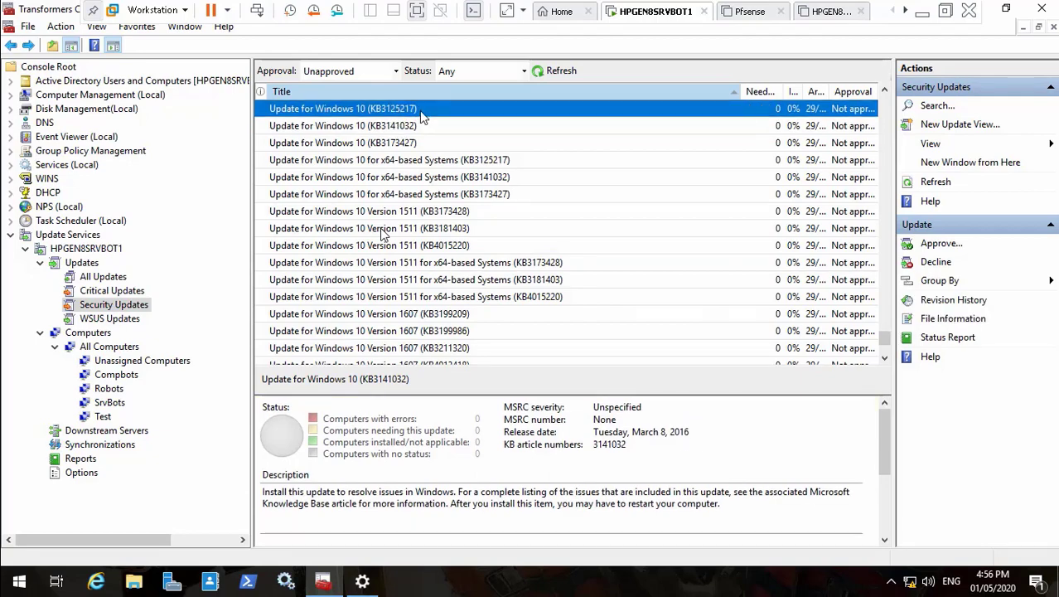
{"action": "key", "text": "shift+Down"}
{"action": "key", "text": "shift+Down"}
{"action": "key", "text": "shift+Down"}
{"action": "key", "text": "shift+Down"}
{"action": "key", "text": "shift+Down"}
{"action": "key", "text": "shift+Down"}
{"action": "key", "text": "shift+Down"}
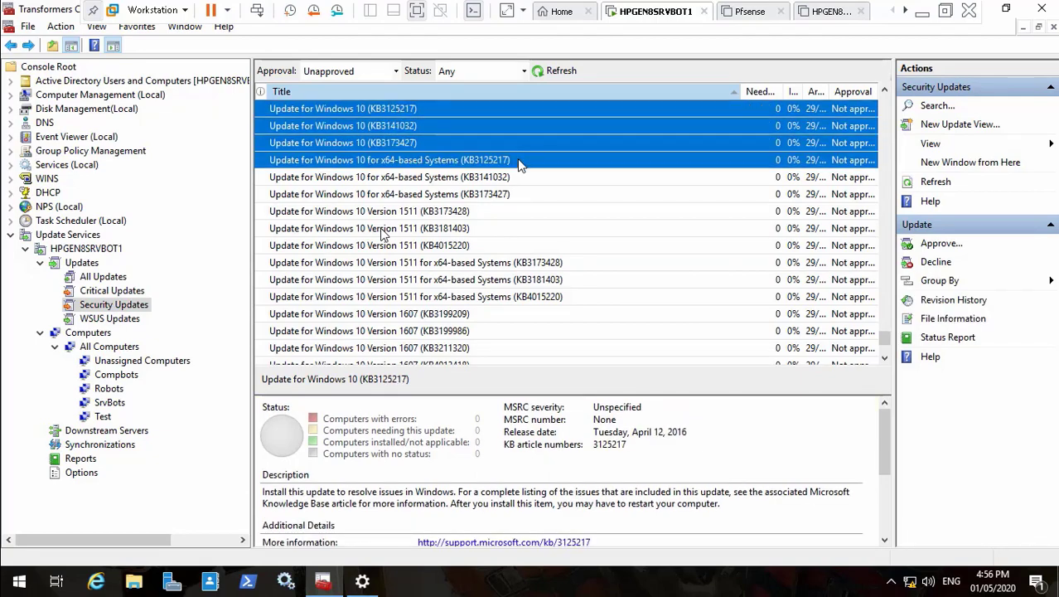
{"action": "key", "text": "shift+Down"}
{"action": "key", "text": "shift+Down"}
{"action": "key", "text": "shift+Down"}
{"action": "key", "text": "shift+Down"}
{"action": "key", "text": "shift+Down"}
{"action": "key", "text": "shift+Down"}
{"action": "key", "text": "shift+Down"}
{"action": "key", "text": "shift+Down"}
{"action": "key", "text": "shift+Down"}
{"action": "key", "text": "shift+Down"}
{"action": "key", "text": "shift+Down"}
{"action": "key", "text": "shift+Down"}
{"action": "key", "text": "shift+Down"}
{"action": "key", "text": "shift+Down"}
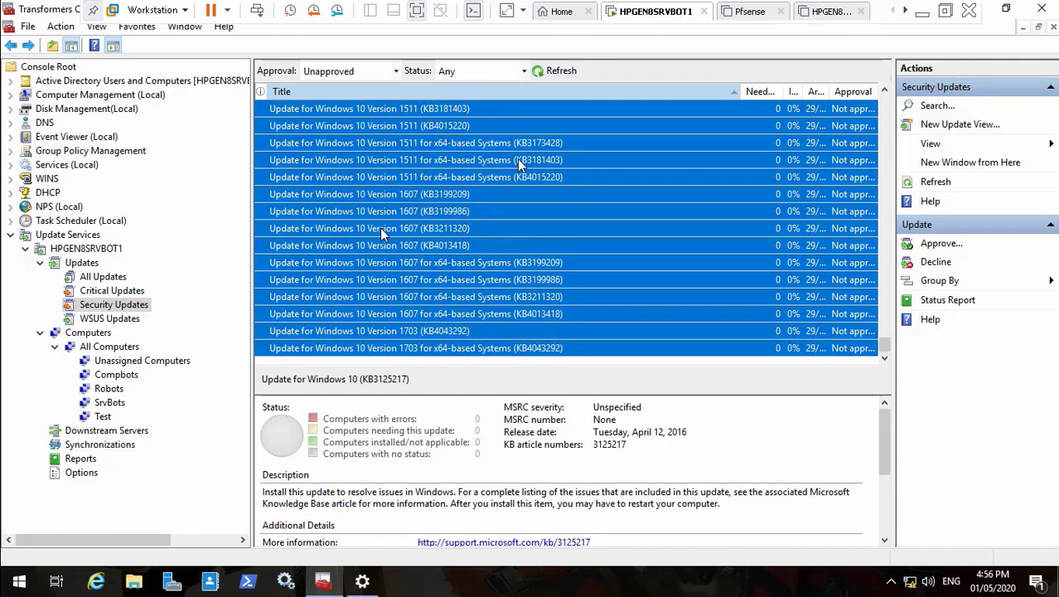
{"action": "key", "text": "Up"}
{"action": "key", "text": "Up"}
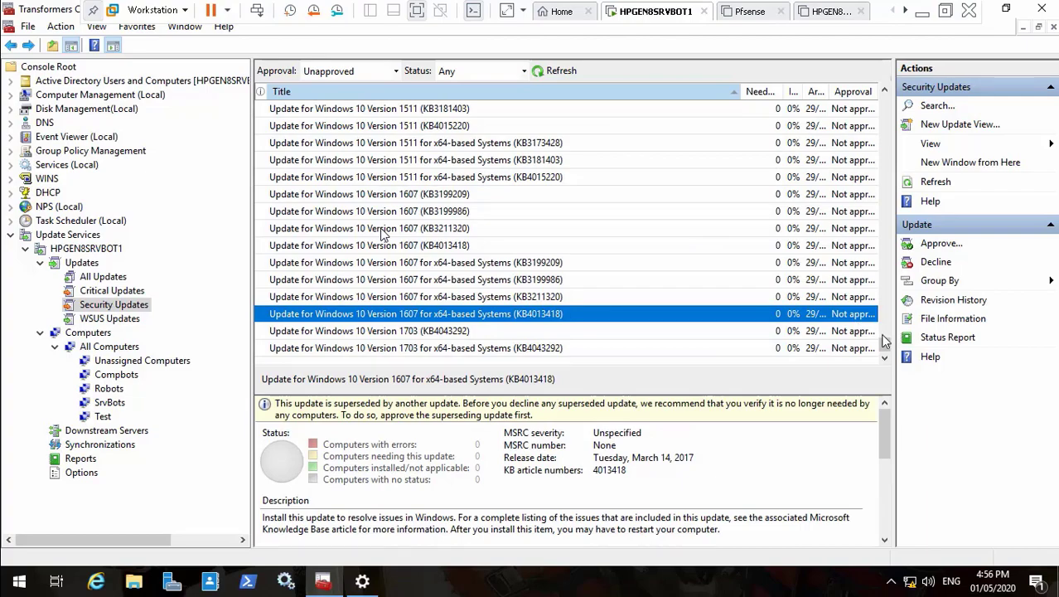
{"action": "left_click_drag", "start_coordinate": [884, 343], "coordinate": [883, 101]}
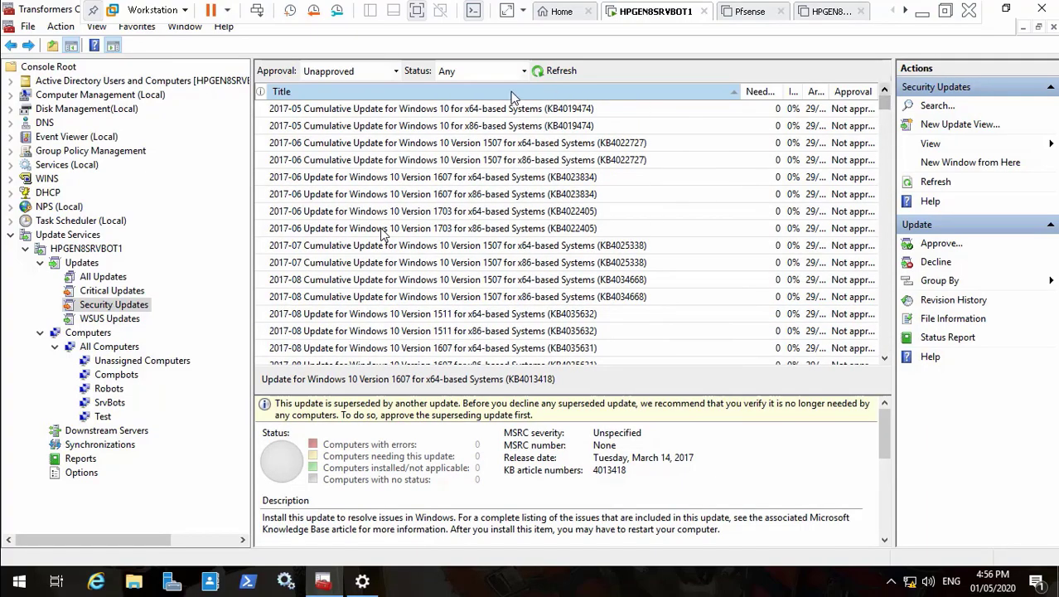
{"action": "left_click", "coordinate": [487, 112]}
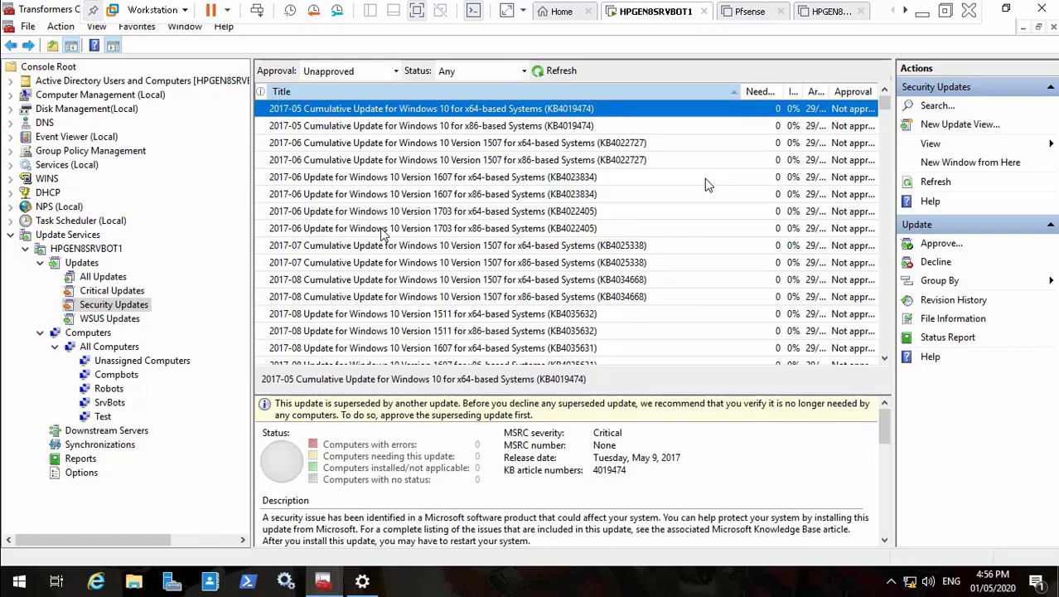
Step: Extend the selection from the 2017-08 updates through the 2018-05 updates
{"action": "key", "text": "shift+Down"}
{"action": "key", "text": "shift+Down"}
{"action": "key", "text": "shift+Down"}
{"action": "key", "text": "shift+Down"}
{"action": "key", "text": "shift+Down"}
{"action": "key", "text": "shift+Down"}
{"action": "key", "text": "shift+Down"}
{"action": "key", "text": "shift+Down"}
{"action": "key", "text": "shift+Down"}
{"action": "key", "text": "shift+Down"}
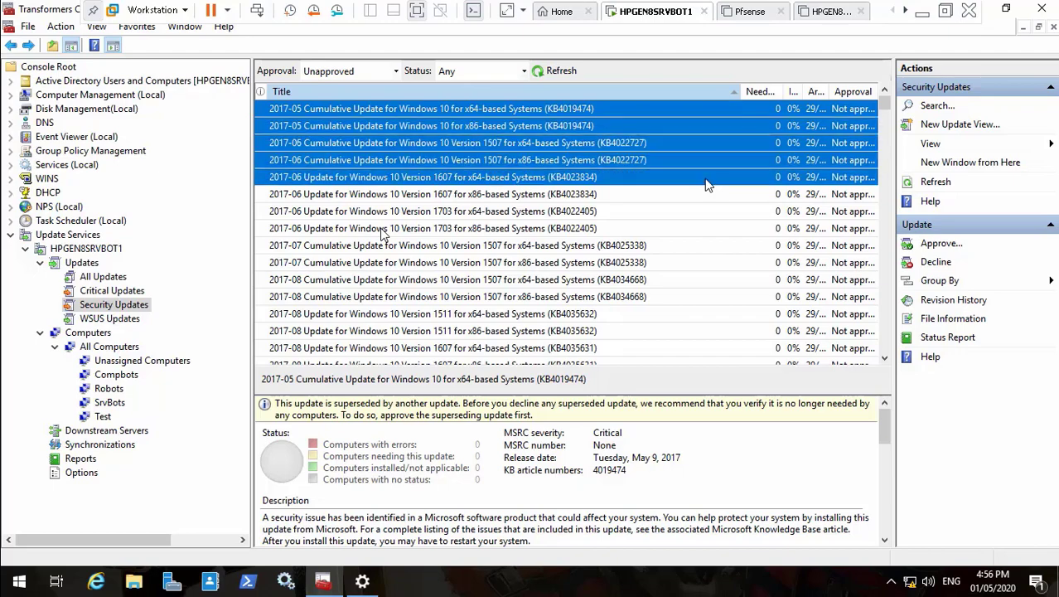
{"action": "key", "text": "shift+Down"}
{"action": "key", "text": "shift+Down"}
{"action": "key", "text": "shift+Down"}
{"action": "key", "text": "shift+Down"}
{"action": "key", "text": "shift+Down"}
{"action": "key", "text": "shift+Down"}
{"action": "key", "text": "shift+Down"}
{"action": "key", "text": "shift+Down"}
{"action": "key", "text": "shift+Down"}
{"action": "key", "text": "shift+Down"}
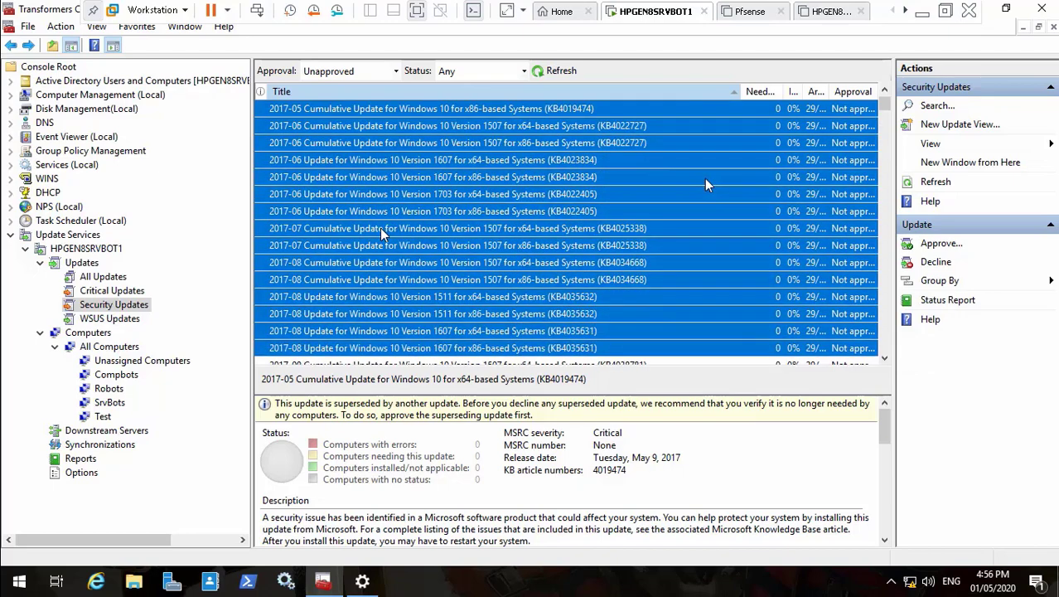
{"action": "key", "text": "shift+Down"}
{"action": "key", "text": "shift+Down"}
{"action": "key", "text": "shift+Down"}
{"action": "key", "text": "shift+Down"}
{"action": "key", "text": "shift+Down"}
{"action": "key", "text": "shift+Down"}
{"action": "key", "text": "shift+Down"}
{"action": "key", "text": "shift+Down"}
{"action": "key", "text": "shift+Down"}
{"action": "key", "text": "shift+Down"}
{"action": "key", "text": "shift+Down"}
{"action": "key", "text": "shift+Down"}
{"action": "key", "text": "shift+Down"}
{"action": "key", "text": "shift+Down"}
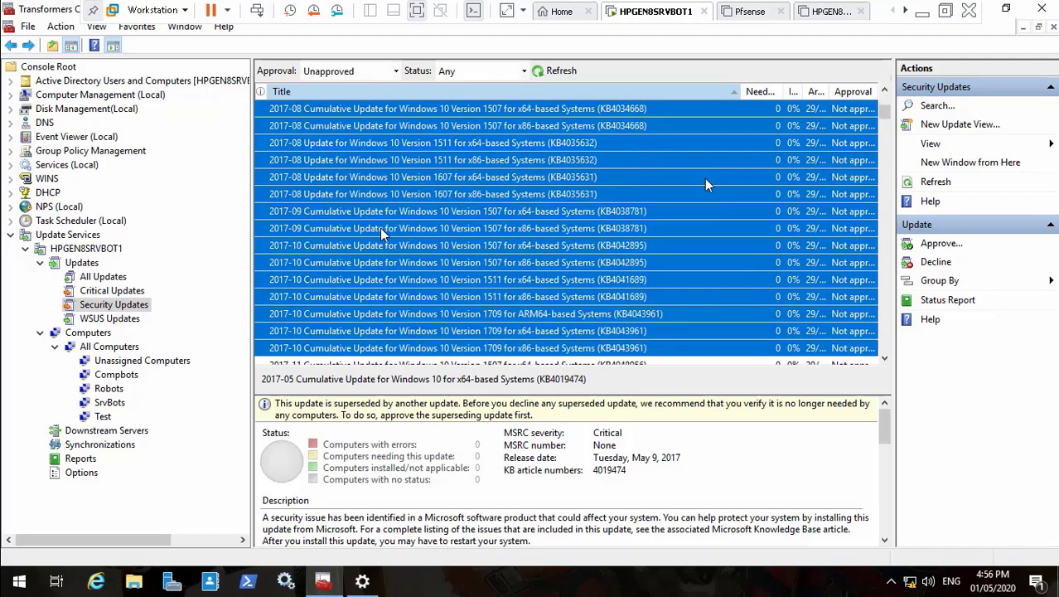
{"action": "key", "text": "shift+Down"}
{"action": "key", "text": "shift+Down"}
{"action": "key", "text": "shift+Down"}
{"action": "key", "text": "shift+Down"}
{"action": "key", "text": "shift+Down"}
{"action": "key", "text": "shift+Down"}
{"action": "key", "text": "shift+Down"}
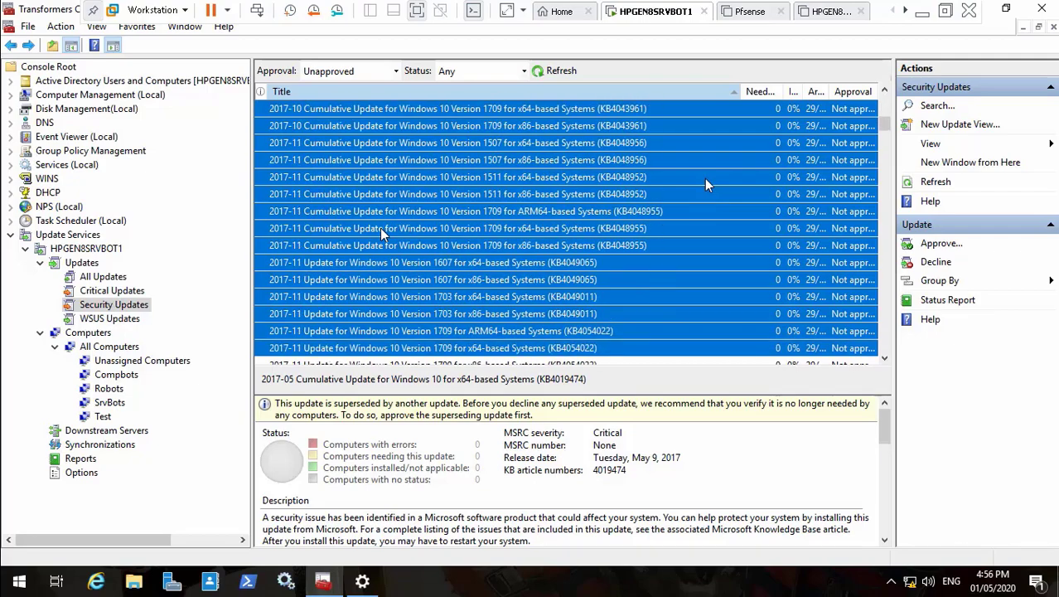
{"action": "key", "text": "shift+Down"}
{"action": "key", "text": "shift+Down"}
{"action": "key", "text": "shift+Down"}
{"action": "key", "text": "shift+Down"}
{"action": "key", "text": "shift+Down"}
{"action": "key", "text": "shift+Down"}
{"action": "key", "text": "shift+Down"}
{"action": "key", "text": "shift+Down"}
{"action": "key", "text": "shift+Down"}
{"action": "key", "text": "shift+Down"}
{"action": "key", "text": "shift+Down"}
{"action": "key", "text": "shift+Down"}
{"action": "key", "text": "shift+Down"}
{"action": "key", "text": "shift+Down"}
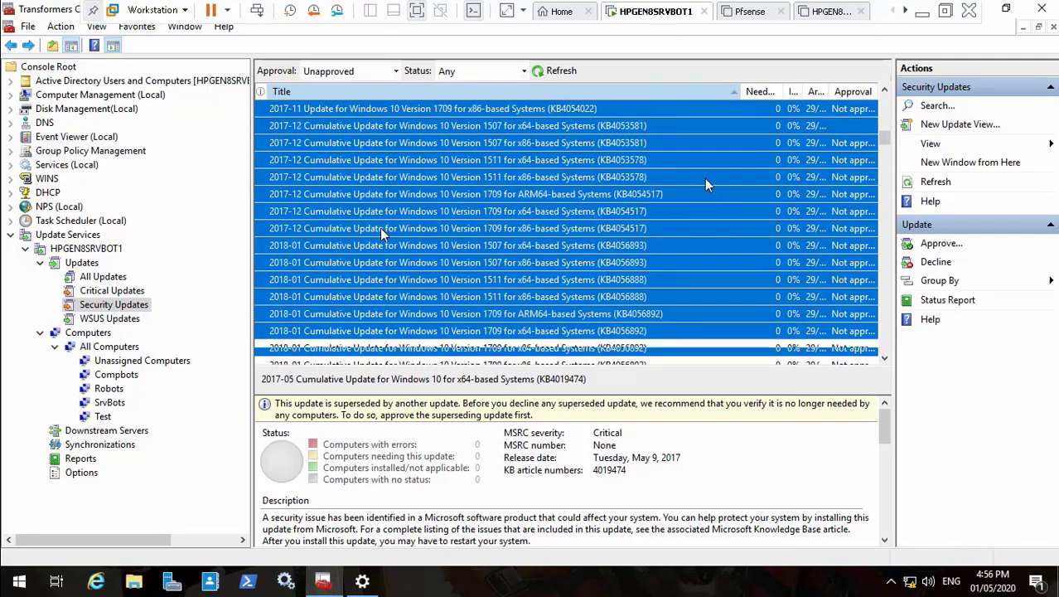
{"action": "key", "text": "shift+Down"}
{"action": "key", "text": "shift+Down"}
{"action": "key", "text": "shift+Down"}
{"action": "key", "text": "shift+Down"}
{"action": "key", "text": "shift+Down"}
{"action": "key", "text": "shift+Down"}
{"action": "key", "text": "shift+Down"}
{"action": "key", "text": "shift+Down"}
{"action": "key", "text": "shift+Down"}
{"action": "key", "text": "shift+Down"}
{"action": "key", "text": "shift+Down"}
{"action": "key", "text": "shift+Down"}
{"action": "key", "text": "shift+Down"}
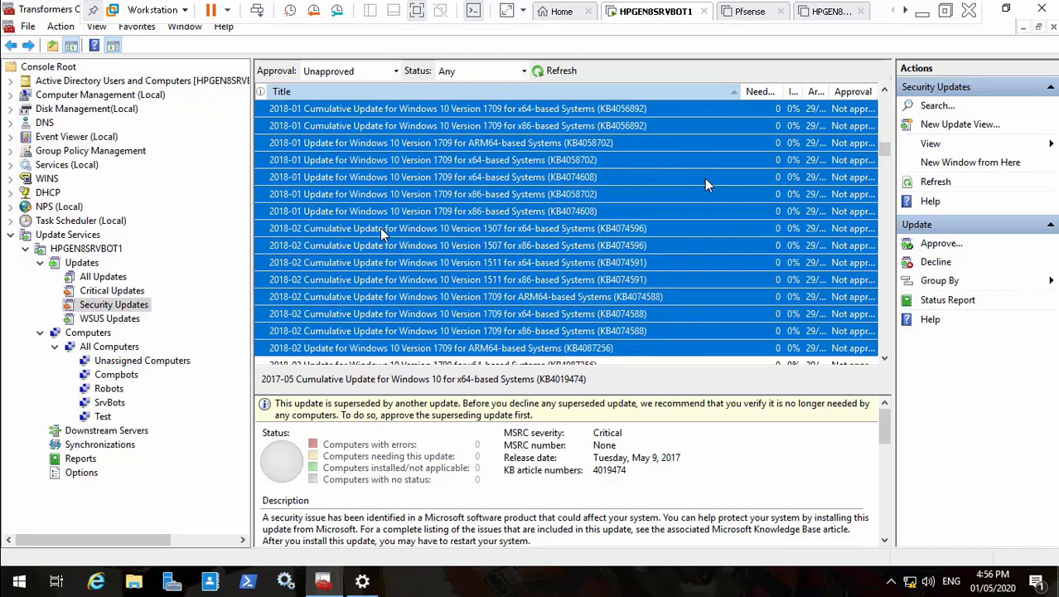
{"action": "key", "text": "shift+Down"}
{"action": "key", "text": "shift+Down"}
{"action": "key", "text": "shift+Down"}
{"action": "key", "text": "shift+Down"}
{"action": "key", "text": "shift+Down"}
{"action": "key", "text": "shift+Down"}
{"action": "key", "text": "shift+Down"}
{"action": "key", "text": "shift+Down"}
{"action": "key", "text": "shift+Down"}
{"action": "key", "text": "shift+Down"}
{"action": "key", "text": "shift+Down"}
{"action": "key", "text": "shift+Down"}
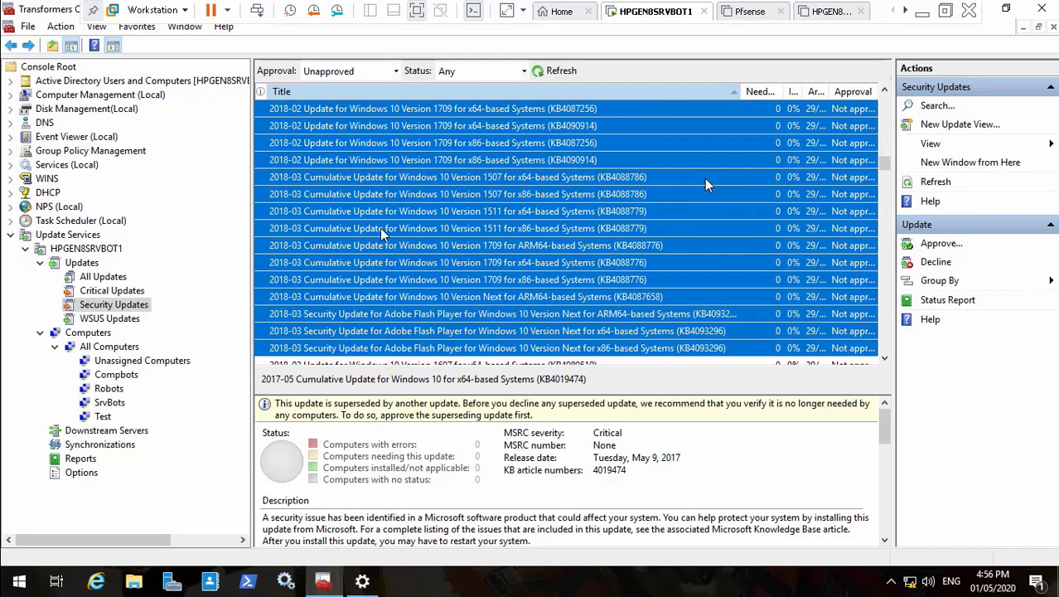
{"action": "key", "text": "shift+Down"}
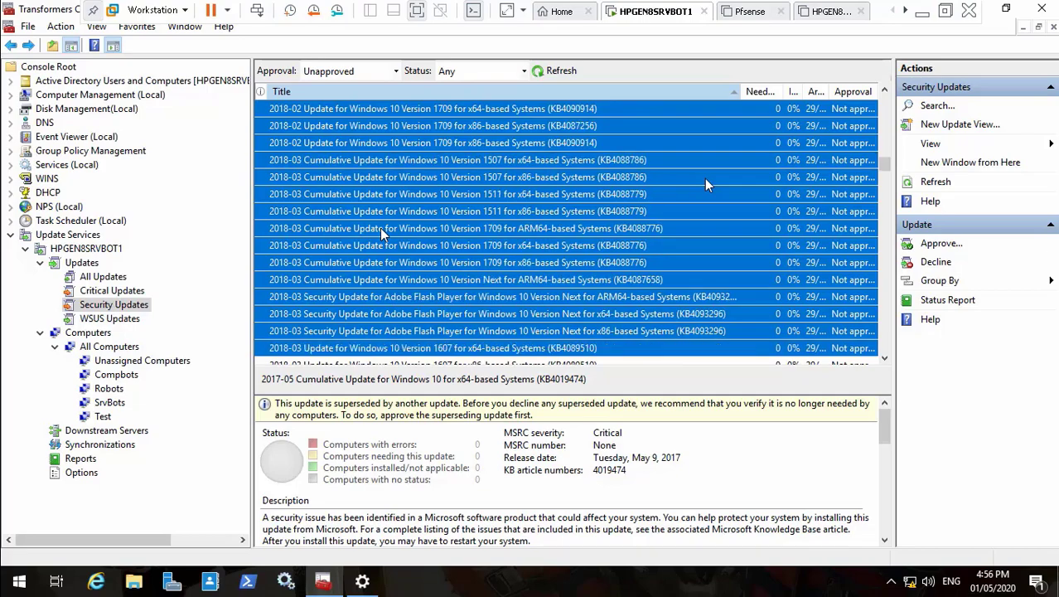
{"action": "key", "text": "shift+Down"}
{"action": "key", "text": "shift+Down"}
{"action": "key", "text": "shift+Down"}
{"action": "key", "text": "shift+Down"}
{"action": "key", "text": "shift+Down"}
{"action": "key", "text": "shift+Down"}
{"action": "key", "text": "shift+Down"}
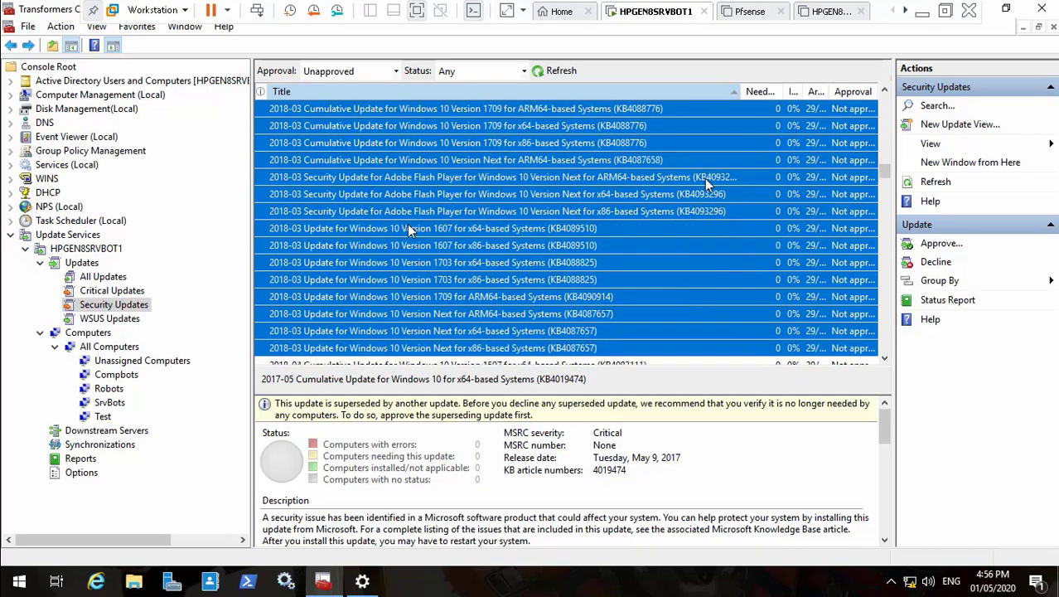
{"action": "key", "text": "shift+Down"}
{"action": "key", "text": "shift+Down"}
{"action": "key", "text": "shift+Down"}
{"action": "key", "text": "shift+Down"}
{"action": "key", "text": "shift+Down"}
{"action": "key", "text": "shift+Down"}
{"action": "key", "text": "shift+Down"}
{"action": "key", "text": "shift+Down"}
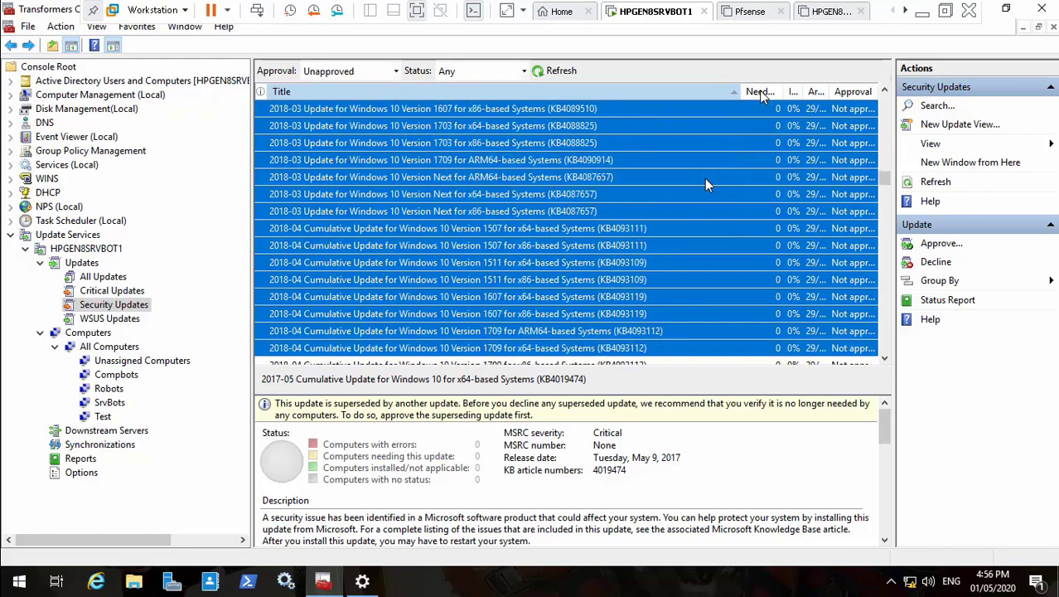
{"action": "key", "text": "shift+Down"}
{"action": "key", "text": "shift+Down"}
{"action": "key", "text": "shift+Down"}
{"action": "key", "text": "shift+Down"}
{"action": "key", "text": "shift+Down"}
{"action": "key", "text": "shift+Down"}
{"action": "key", "text": "shift+Down"}
{"action": "key", "text": "shift+Down"}
{"action": "key", "text": "shift+Down"}
{"action": "key", "text": "shift+Down"}
{"action": "key", "text": "shift+Down"}
{"action": "key", "text": "shift+Down"}
{"action": "key", "text": "shift+Down"}
{"action": "key", "text": "shift+Down"}
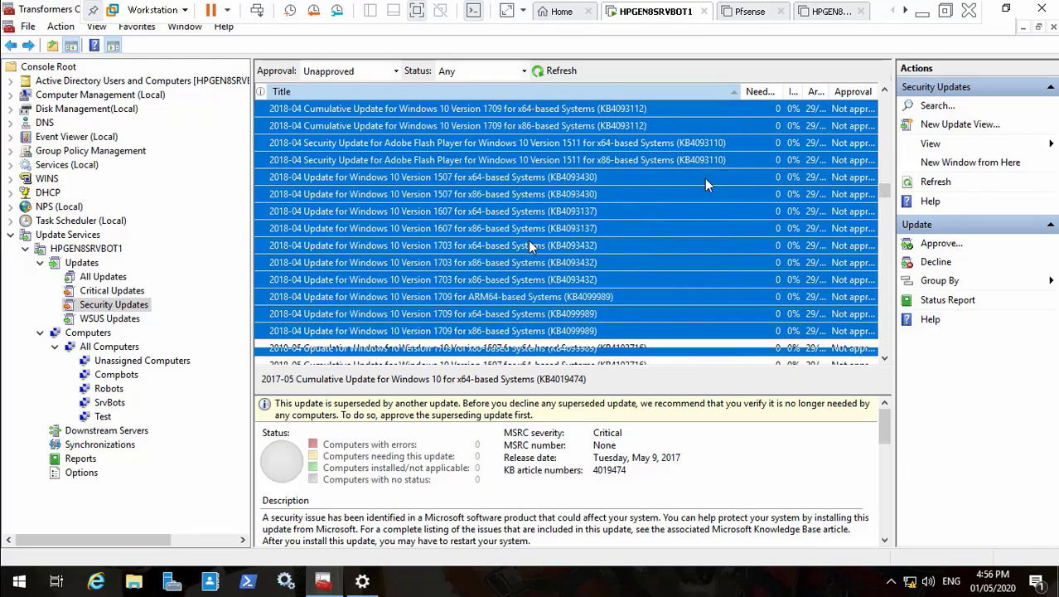
{"action": "key", "text": "shift+Down"}
{"action": "key", "text": "shift+Down"}
{"action": "key", "text": "shift+Down"}
{"action": "key", "text": "shift+Down"}
{"action": "key", "text": "shift+Down"}
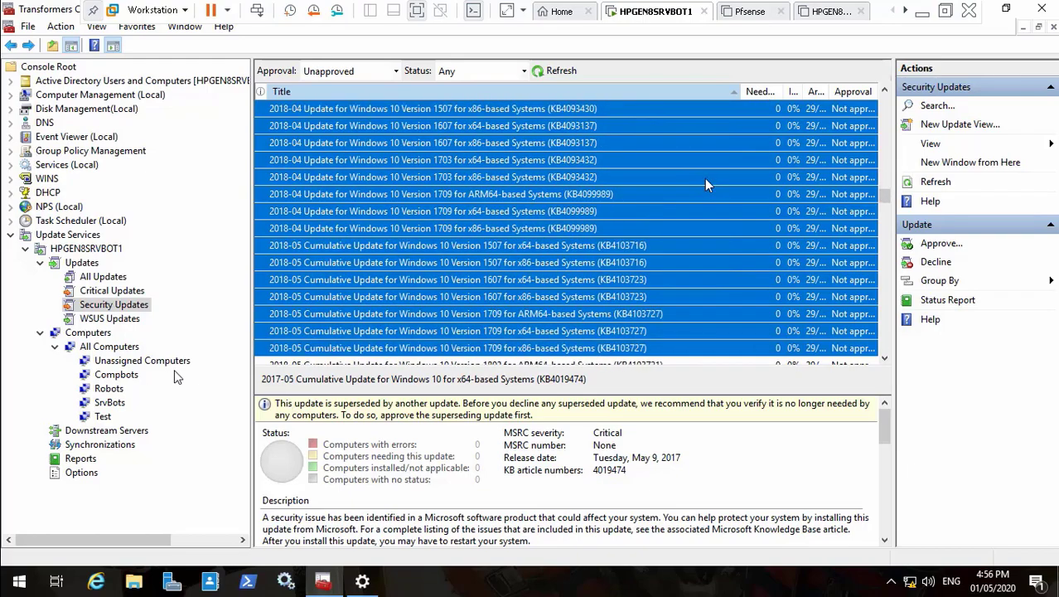
{"action": "key", "text": "shift+Down"}
{"action": "key", "text": "shift+Down"}
{"action": "key", "text": "shift+Down"}
{"action": "key", "text": "shift+Down"}
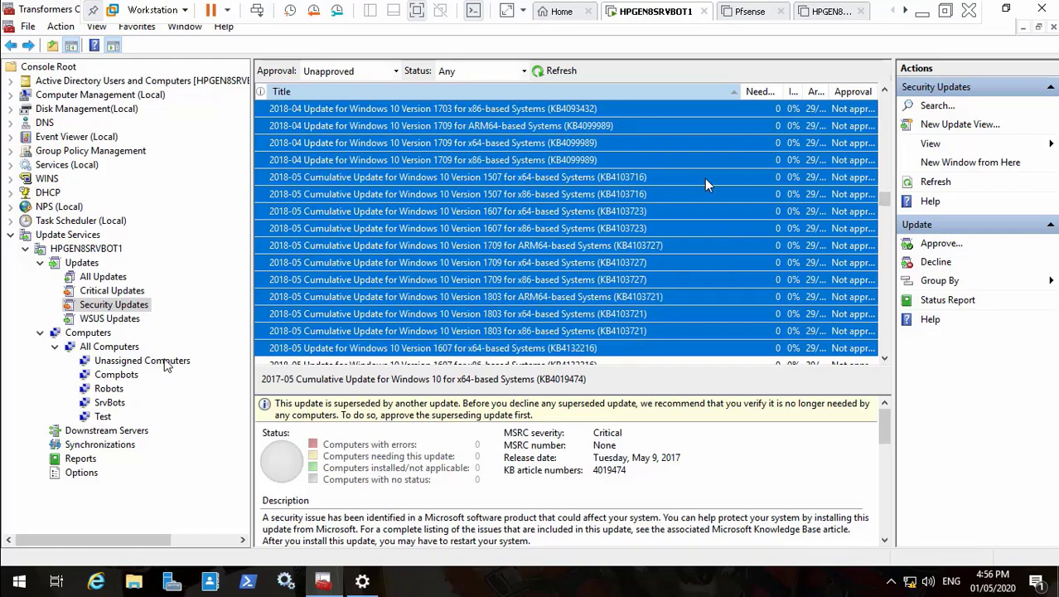
Step: Continue the selection through the 2018-11 updates, stopping before the Server 2019 rows
{"action": "key", "text": "shift+Down"}
{"action": "key", "text": "shift+Down"}
{"action": "key", "text": "shift+Down"}
{"action": "key", "text": "shift+Down"}
{"action": "key", "text": "shift+Down"}
{"action": "key", "text": "shift+Down"}
{"action": "key", "text": "shift+Down"}
{"action": "key", "text": "shift+Down"}
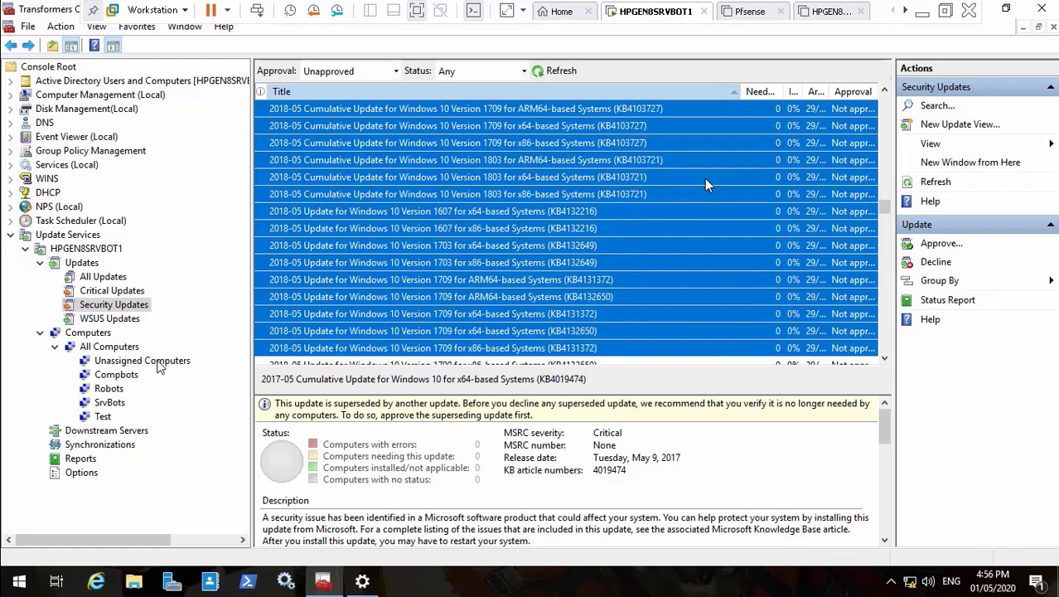
{"action": "key", "text": "shift+Down"}
{"action": "key", "text": "shift+Down"}
{"action": "key", "text": "shift+Down"}
{"action": "key", "text": "shift+Down"}
{"action": "key", "text": "shift+Down"}
{"action": "key", "text": "shift+Down"}
{"action": "key", "text": "shift+Down"}
{"action": "key", "text": "shift+Down"}
{"action": "key", "text": "shift+Down"}
{"action": "key", "text": "shift+Down"}
{"action": "key", "text": "shift+Down"}
{"action": "key", "text": "shift+Down"}
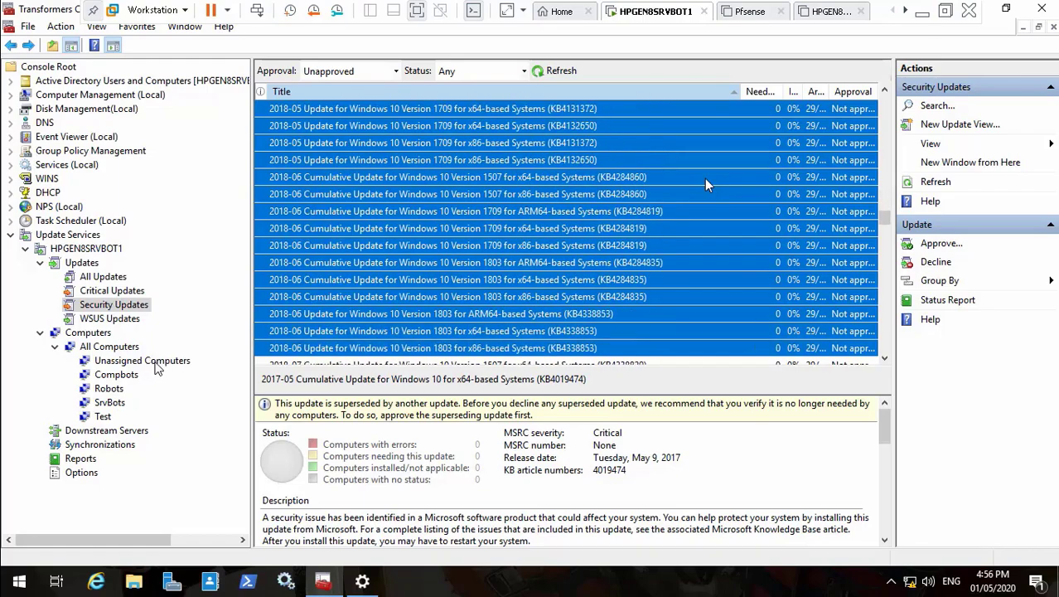
{"action": "key", "text": "shift+Down"}
{"action": "key", "text": "shift+Down"}
{"action": "key", "text": "shift+Down"}
{"action": "key", "text": "shift+Down"}
{"action": "key", "text": "shift+Down"}
{"action": "key", "text": "shift+Down"}
{"action": "key", "text": "shift+Down"}
{"action": "key", "text": "shift+Down"}
{"action": "key", "text": "shift+Down"}
{"action": "key", "text": "shift+Down"}
{"action": "key", "text": "shift+Down"}
{"action": "key", "text": "shift+Down"}
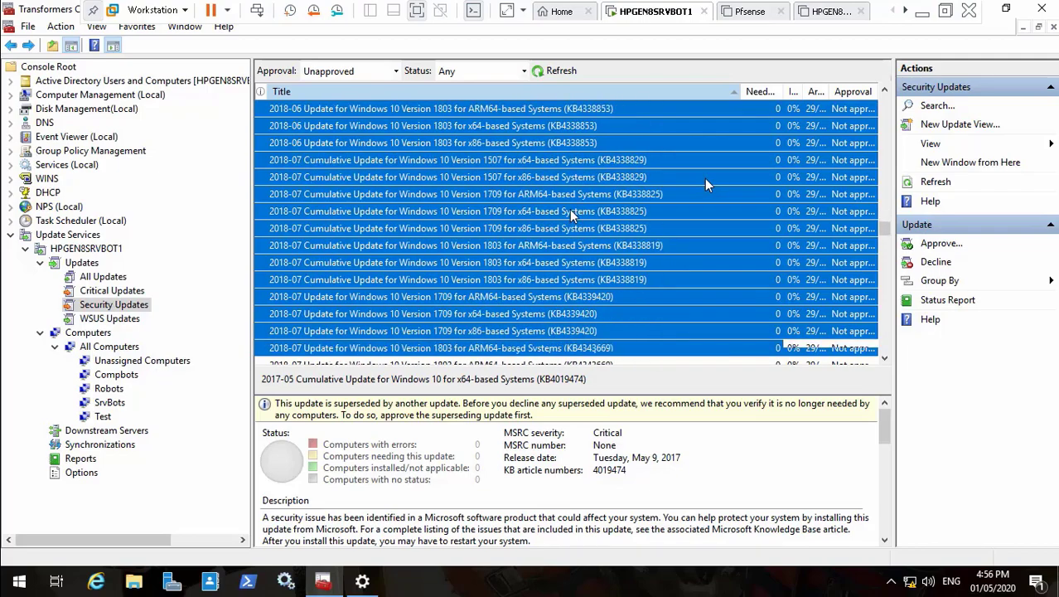
{"action": "key", "text": "shift+Down"}
{"action": "key", "text": "shift+Down"}
{"action": "key", "text": "shift+Down"}
{"action": "key", "text": "shift+Down"}
{"action": "key", "text": "shift+Down"}
{"action": "key", "text": "shift+Down"}
{"action": "key", "text": "shift+Down"}
{"action": "key", "text": "shift+Down"}
{"action": "key", "text": "shift+Down"}
{"action": "key", "text": "shift+Down"}
{"action": "key", "text": "shift+Down"}
{"action": "key", "text": "shift+Down"}
{"action": "key", "text": "shift+Down"}
{"action": "key", "text": "shift+Down"}
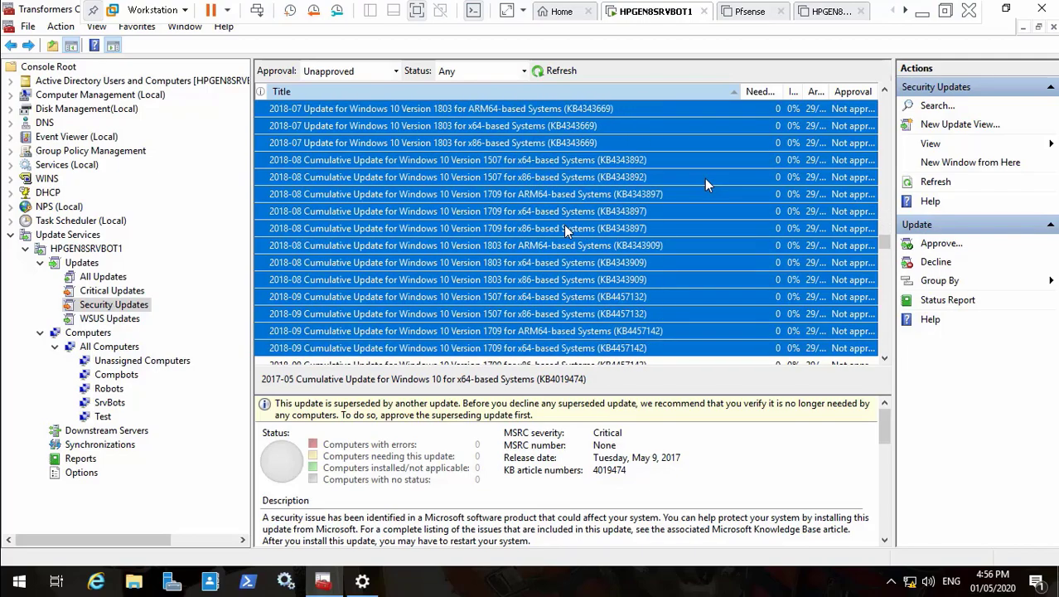
{"action": "key", "text": "shift+Down"}
{"action": "key", "text": "shift+Down"}
{"action": "key", "text": "shift+Down"}
{"action": "key", "text": "shift+Down"}
{"action": "key", "text": "shift+Down"}
{"action": "key", "text": "shift+Down"}
{"action": "key", "text": "shift+Down"}
{"action": "key", "text": "shift+Down"}
{"action": "key", "text": "shift+Down"}
{"action": "key", "text": "shift+Down"}
{"action": "key", "text": "shift+Down"}
{"action": "key", "text": "shift+Down"}
{"action": "key", "text": "shift+Down"}
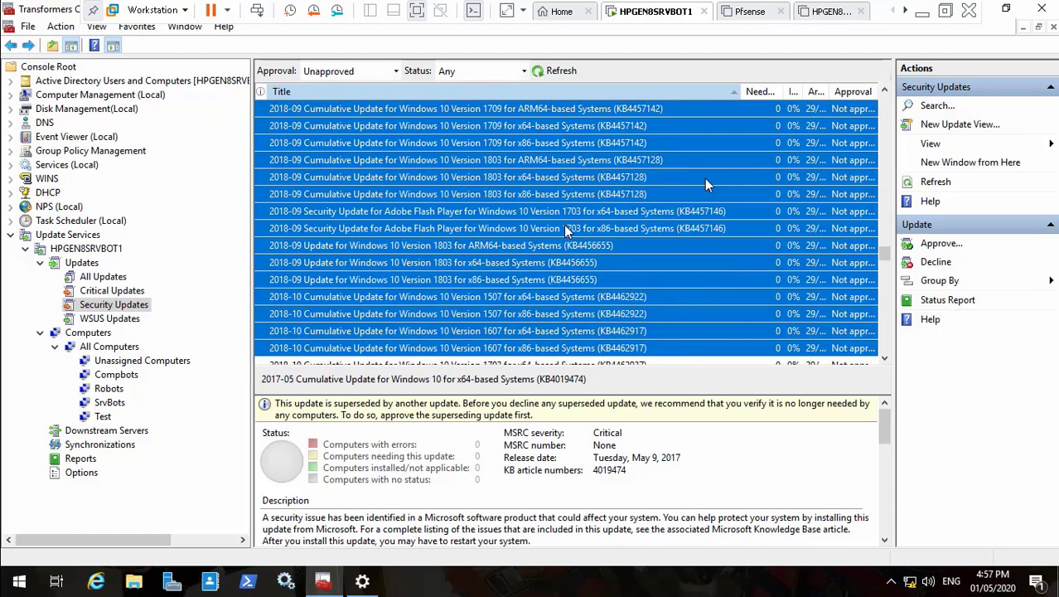
{"action": "key", "text": "shift+Up"}
{"action": "key", "text": "shift+Up"}
{"action": "key", "text": "shift+Up"}
{"action": "key", "text": "shift+Up"}
{"action": "key", "text": "shift+Up"}
{"action": "key", "text": "shift+Up"}
{"action": "key", "text": "shift+Up"}
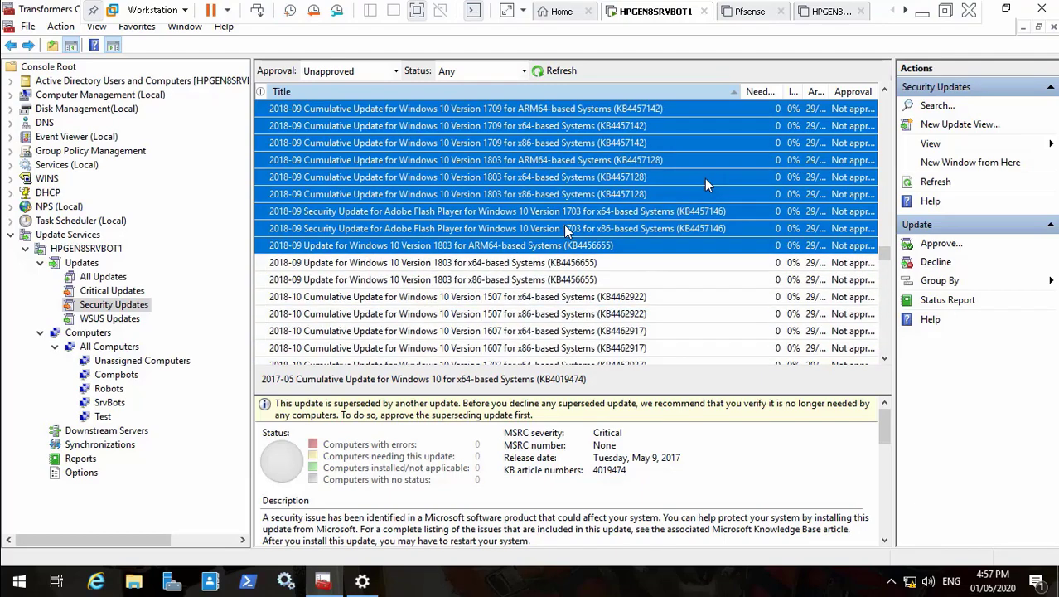
{"action": "key", "text": "shift+Down"}
{"action": "key", "text": "shift+Down"}
{"action": "key", "text": "shift+Down"}
{"action": "key", "text": "shift+Down"}
{"action": "key", "text": "shift+Down"}
{"action": "key", "text": "shift+Down"}
{"action": "key", "text": "shift+Down"}
{"action": "key", "text": "shift+Down"}
{"action": "key", "text": "shift+Down"}
{"action": "key", "text": "shift+Down"}
{"action": "key", "text": "shift+Down"}
{"action": "key", "text": "shift+Down"}
{"action": "key", "text": "shift+Down"}
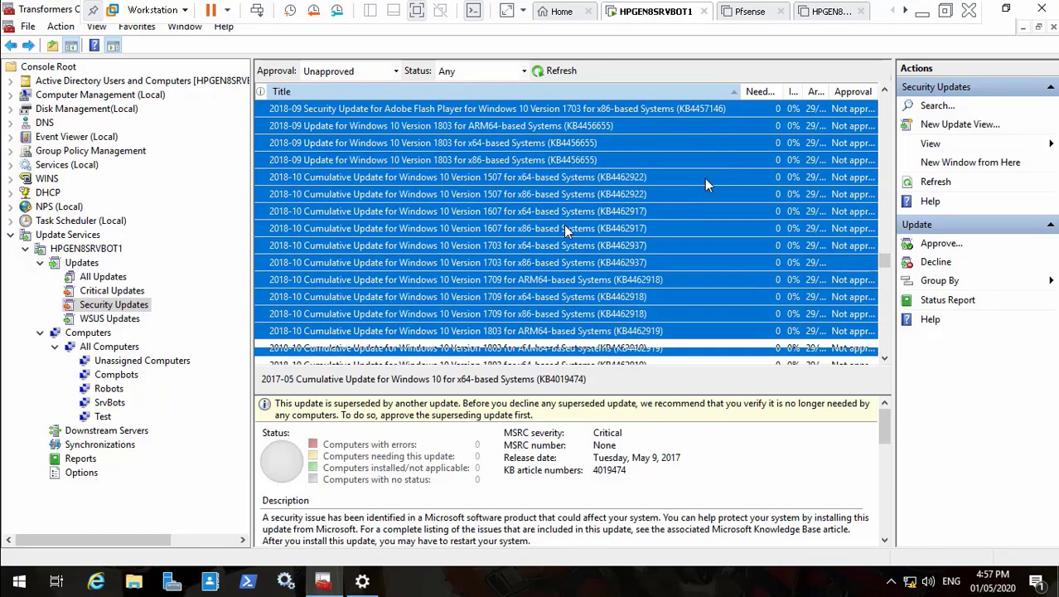
{"action": "key", "text": "shift+Down"}
{"action": "key", "text": "shift+Down"}
{"action": "key", "text": "shift+Down"}
{"action": "key", "text": "shift+Down"}
{"action": "key", "text": "shift+Down"}
{"action": "key", "text": "shift+Down"}
{"action": "key", "text": "shift+Down"}
{"action": "key", "text": "shift+Down"}
{"action": "key", "text": "shift+Down"}
{"action": "key", "text": "shift+Down"}
{"action": "key", "text": "shift+Down"}
{"action": "key", "text": "shift+Down"}
{"action": "key", "text": "shift+Down"}
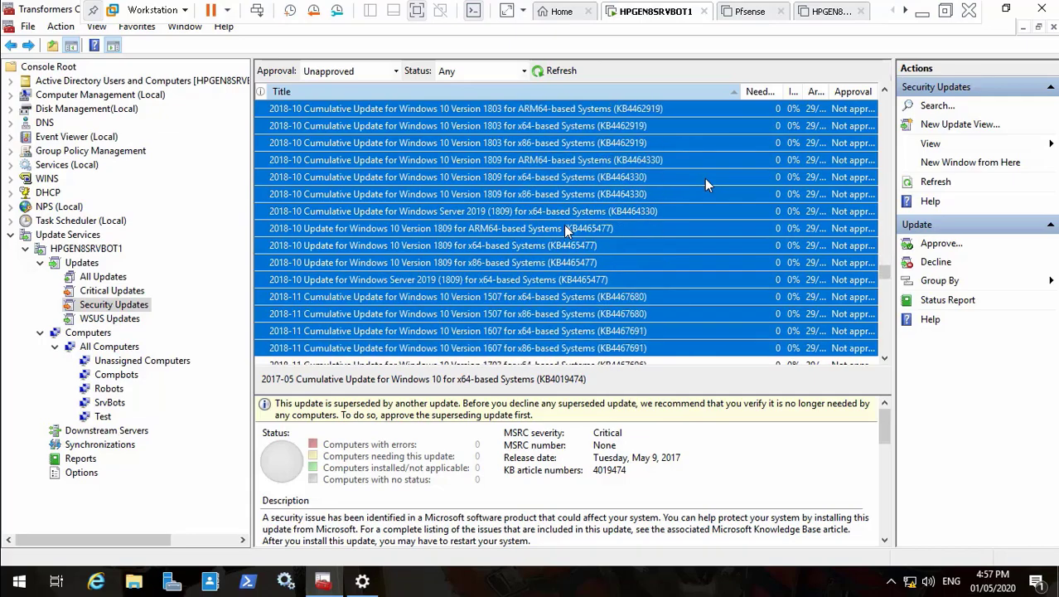
{"action": "key", "text": "shift+Down"}
{"action": "key", "text": "shift+Down"}
{"action": "key", "text": "shift+Down"}
{"action": "key", "text": "shift+Down"}
{"action": "key", "text": "shift+Down"}
{"action": "key", "text": "shift+Down"}
{"action": "key", "text": "shift+Down"}
{"action": "key", "text": "shift+Down"}
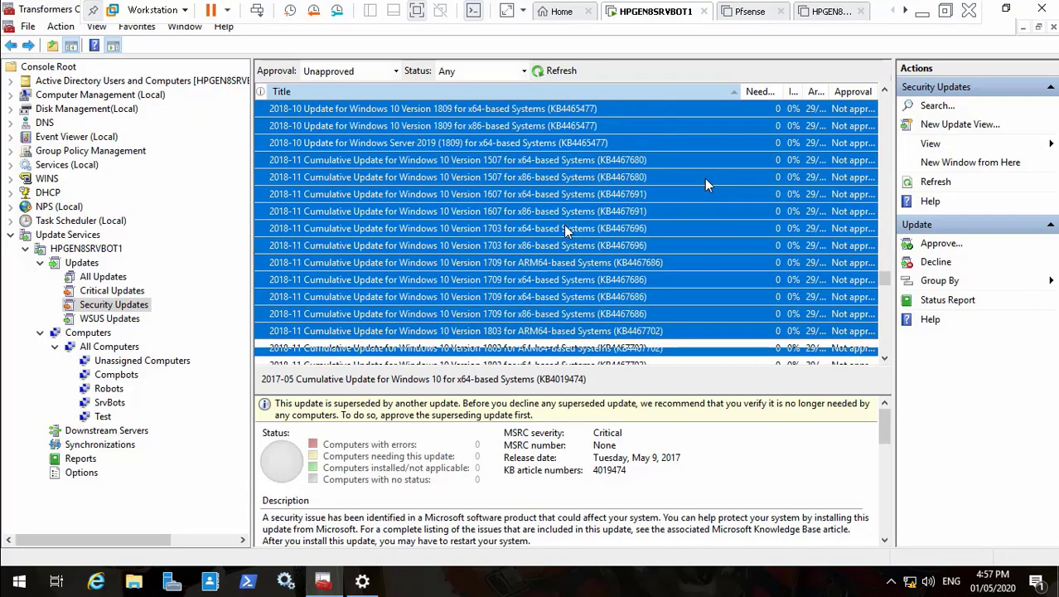
{"action": "key", "text": "shift+Down"}
{"action": "key", "text": "shift+Down"}
{"action": "key", "text": "shift+Down"}
{"action": "key", "text": "shift+Down"}
{"action": "key", "text": "shift+Down"}
{"action": "key", "text": "shift+Down"}
{"action": "key", "text": "shift+Down"}
{"action": "key", "text": "shift+Down"}
{"action": "key", "text": "shift+Down"}
{"action": "key", "text": "shift+Down"}
{"action": "key", "text": "shift+Down"}
{"action": "key", "text": "shift+Down"}
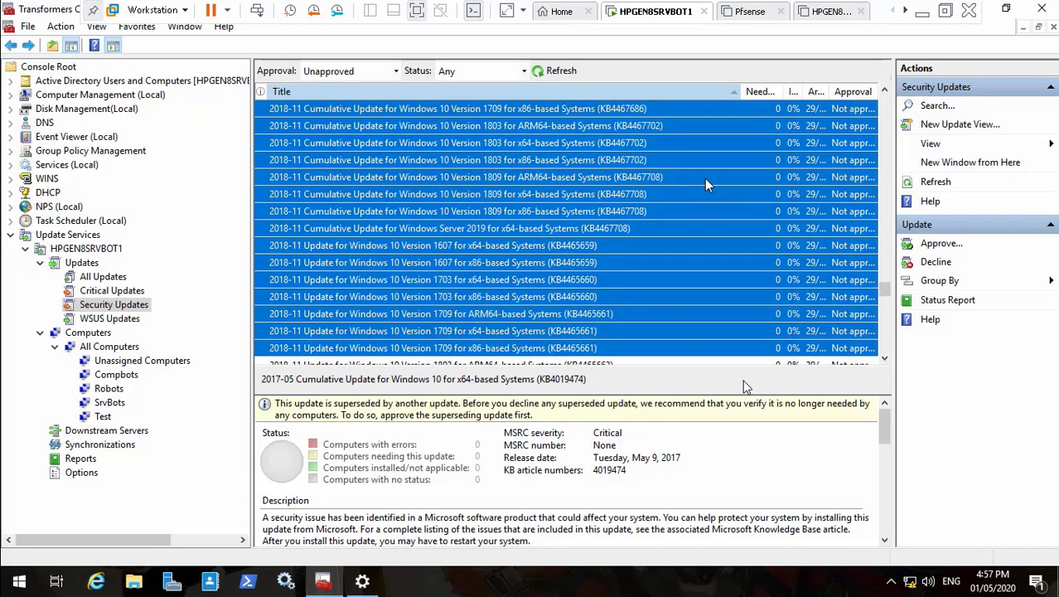
{"action": "key", "text": "shift+Down"}
{"action": "key", "text": "shift+Down"}
{"action": "key", "text": "shift+Down"}
{"action": "key", "text": "shift+Down"}
{"action": "key", "text": "shift+Down"}
{"action": "key", "text": "shift+Down"}
{"action": "key", "text": "shift+Down"}
{"action": "key", "text": "shift+Down"}
{"action": "key", "text": "shift+Down"}
{"action": "key", "text": "shift+Down"}
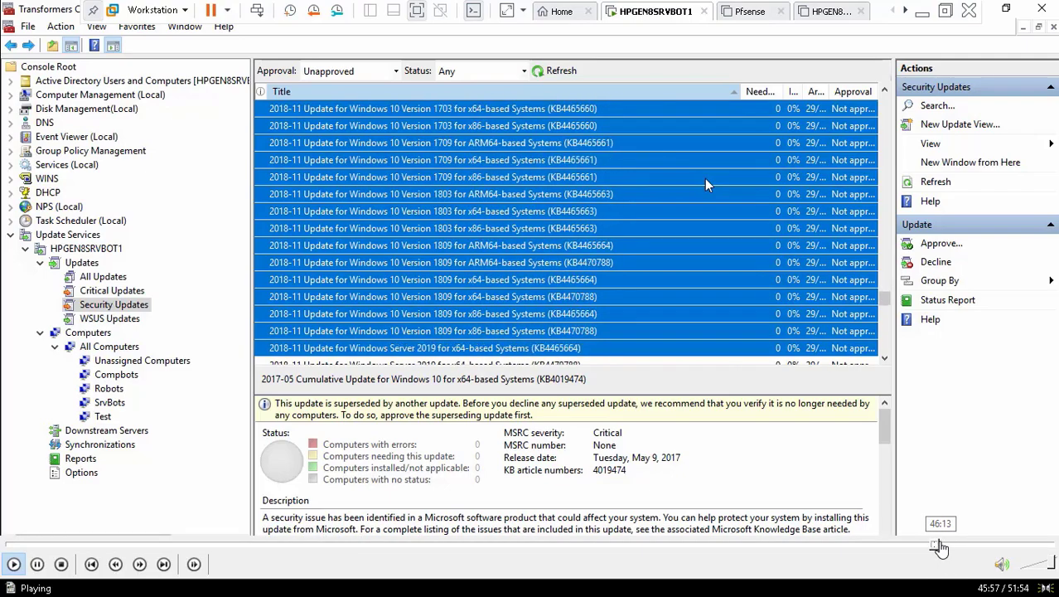
{"action": "left_click", "coordinate": [949, 544]}
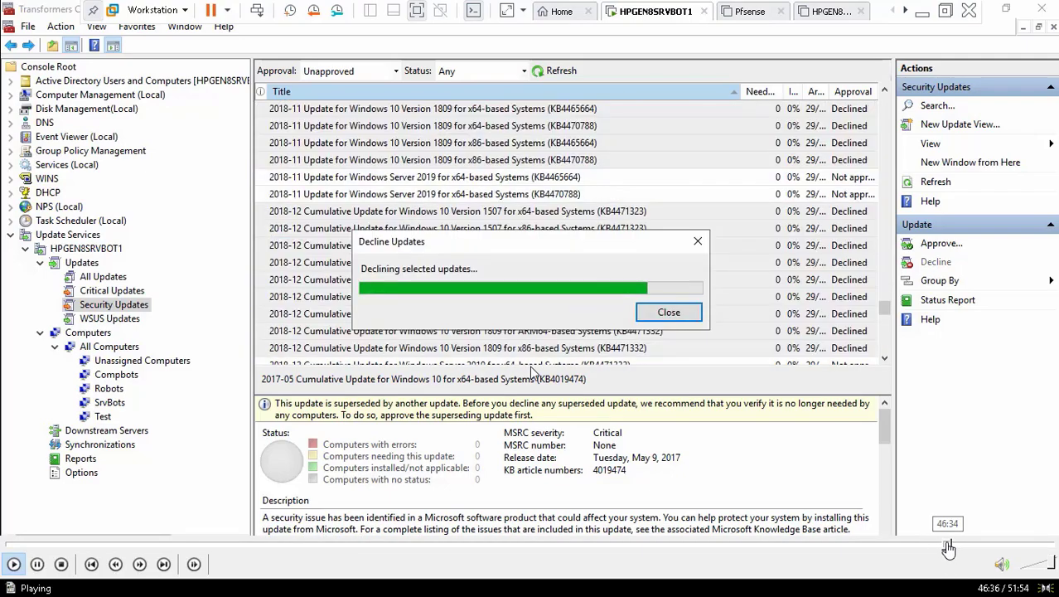
{"action": "left_click", "coordinate": [944, 547]}
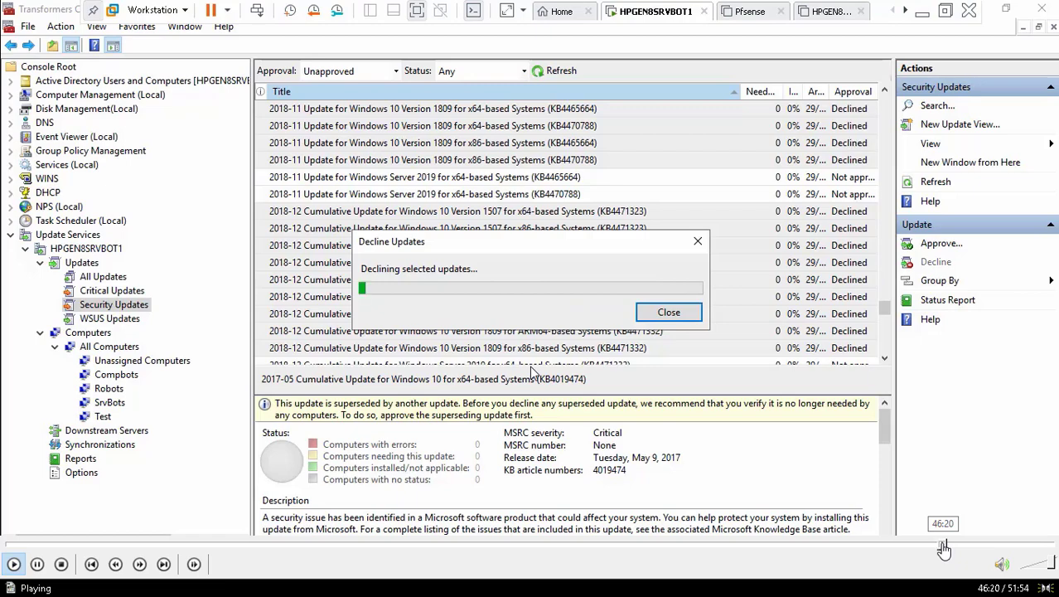
{"action": "left_click", "coordinate": [940, 550]}
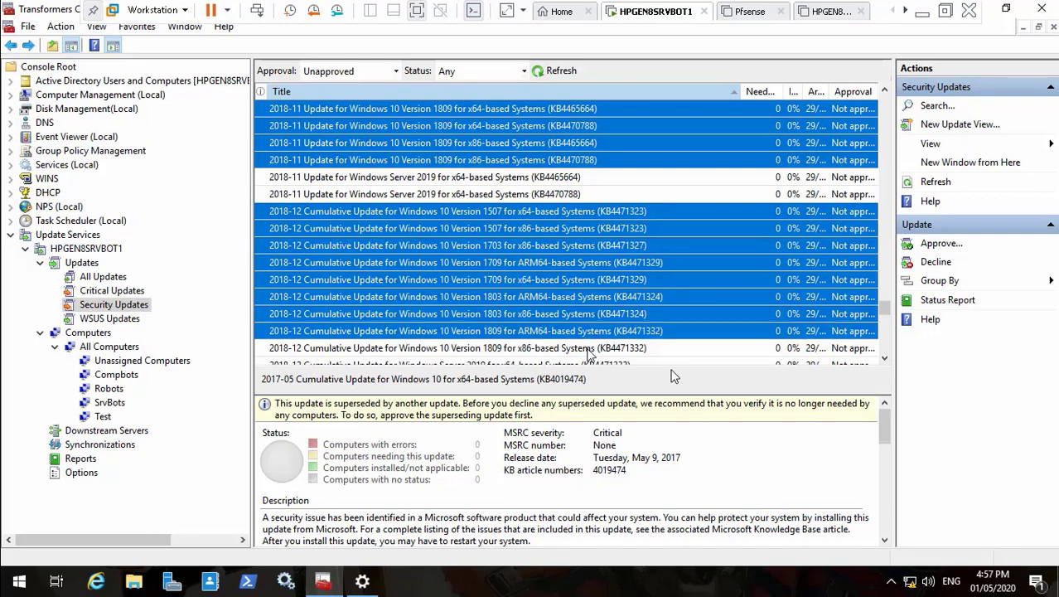
Step: Decline the 236 selected updates, confirm, and refresh the unapproved list
{"action": "right_click", "coordinate": [634, 355]}
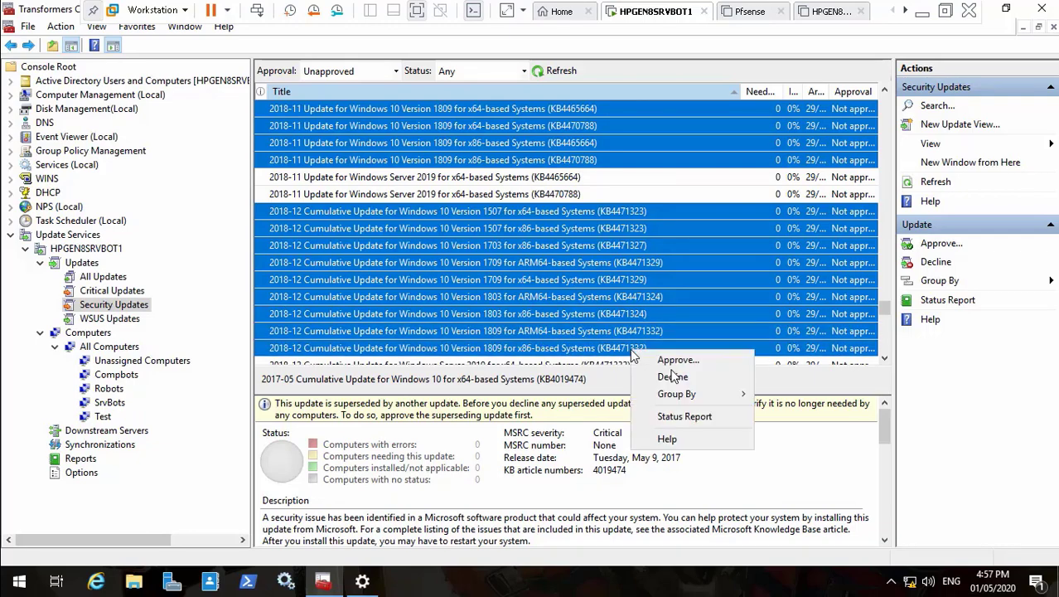
{"action": "left_click", "coordinate": [669, 378]}
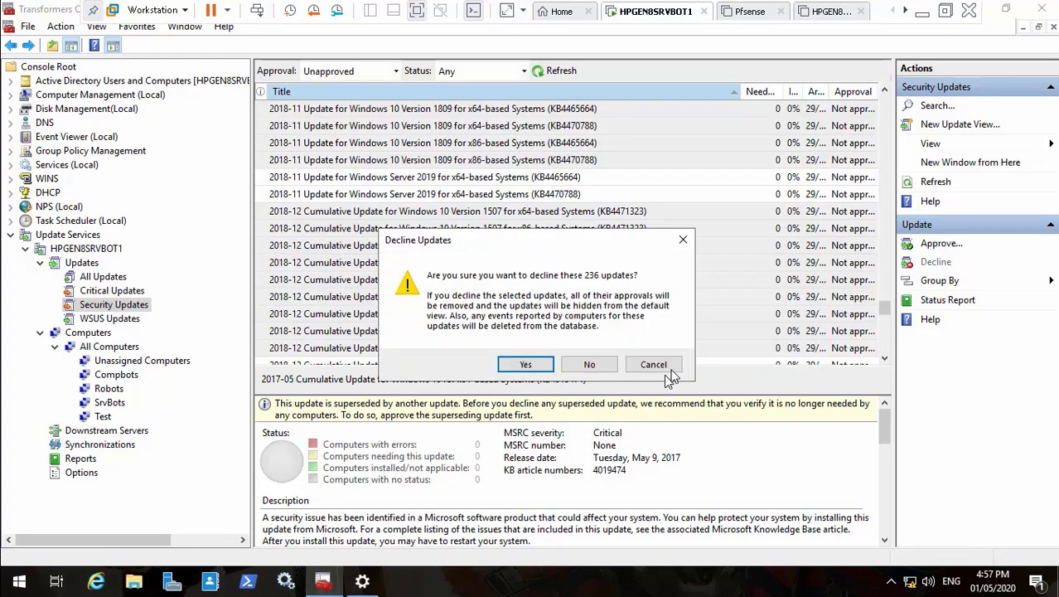
{"action": "left_click", "coordinate": [527, 366]}
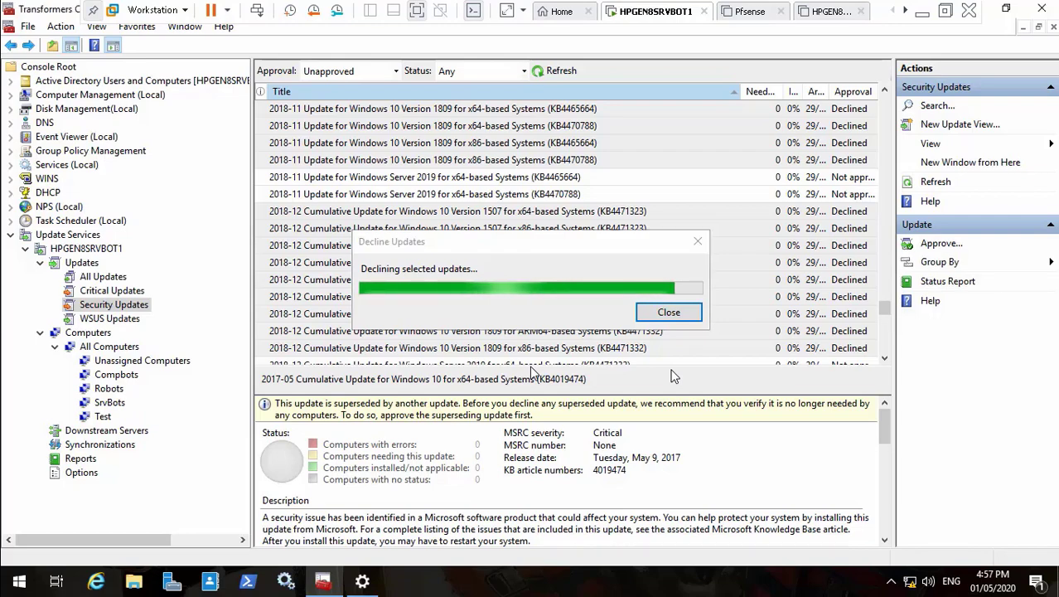
{"action": "left_click", "coordinate": [555, 74]}
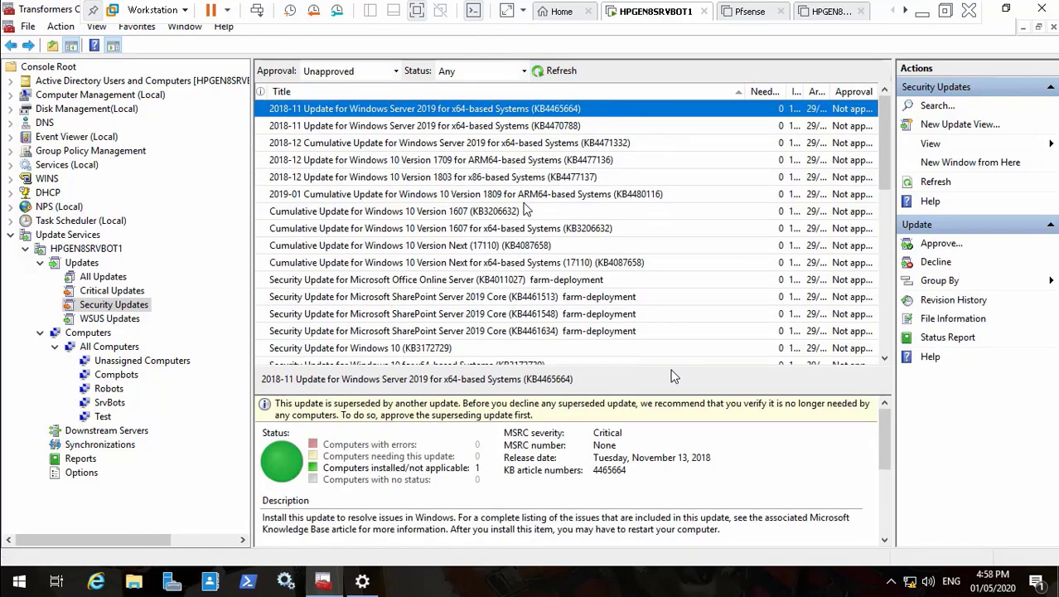
Step: Select updates KB4477136, KB3206632, KB4087658, Office Online KB4011027 and SharePoint KB4461513/KB4461548/KB4461634
{"action": "left_click", "coordinate": [429, 150]}
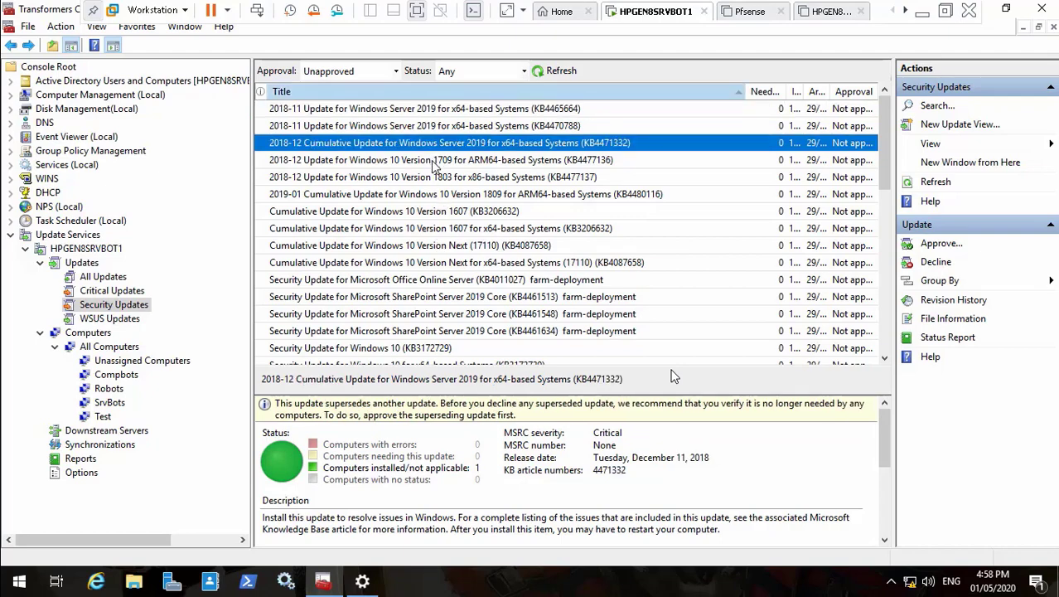
{"action": "left_click", "coordinate": [434, 161]}
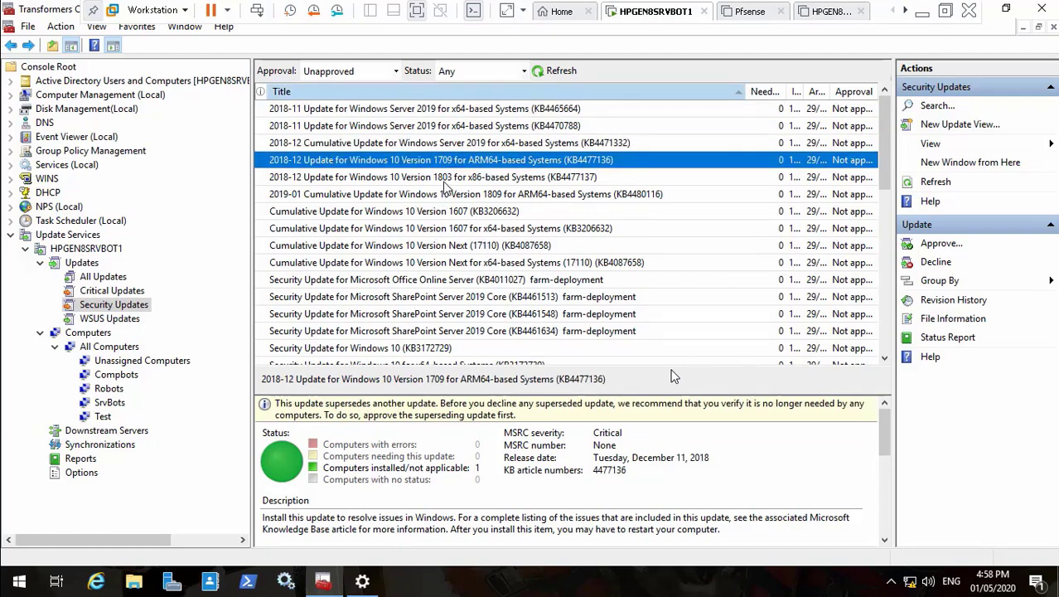
{"action": "left_click", "coordinate": [443, 177], "text": "shift"}
{"action": "left_click", "coordinate": [448, 194], "text": "shift"}
{"action": "left_click", "coordinate": [454, 213], "text": "shift"}
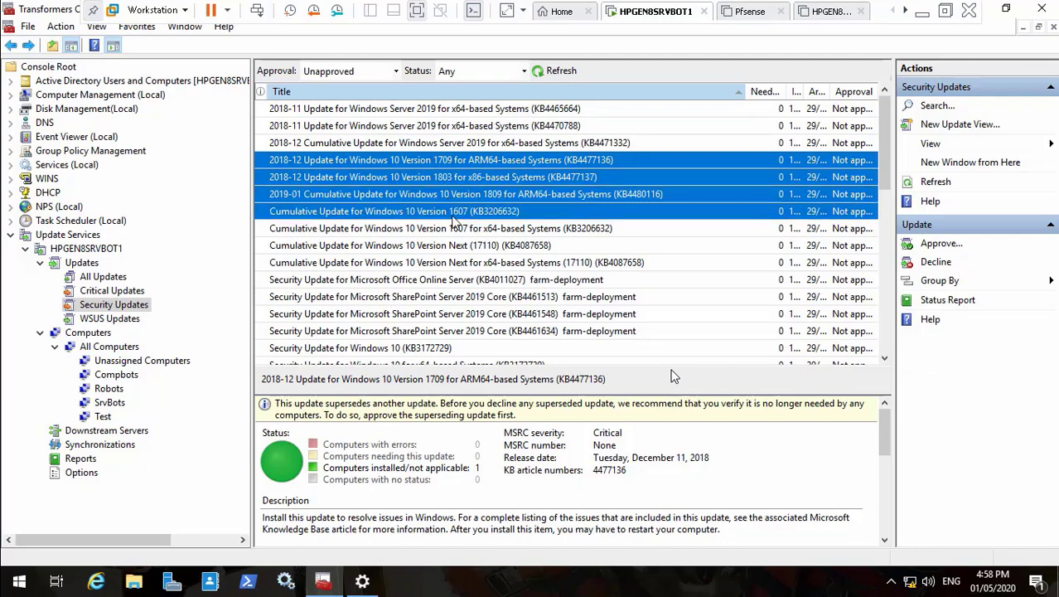
{"action": "left_click", "coordinate": [456, 231], "text": "shift"}
{"action": "left_click", "coordinate": [463, 251], "text": "shift"}
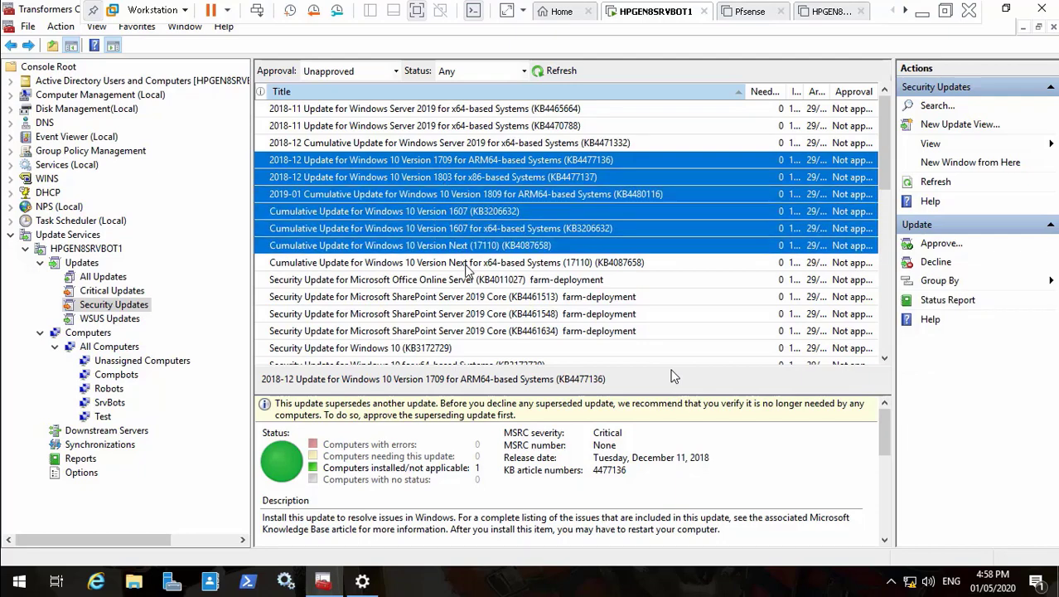
{"action": "left_click", "coordinate": [464, 262], "text": "shift"}
{"action": "left_click", "coordinate": [467, 280], "text": "shift"}
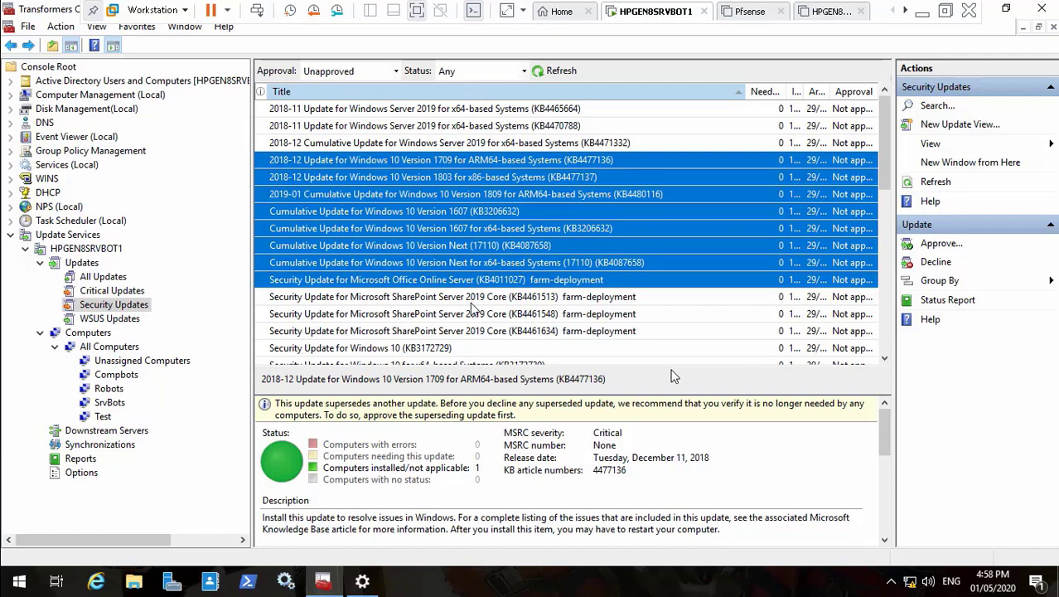
{"action": "left_click", "coordinate": [471, 303], "text": "shift"}
{"action": "left_click", "coordinate": [474, 317], "text": "shift"}
{"action": "left_click", "coordinate": [481, 332], "text": "shift"}
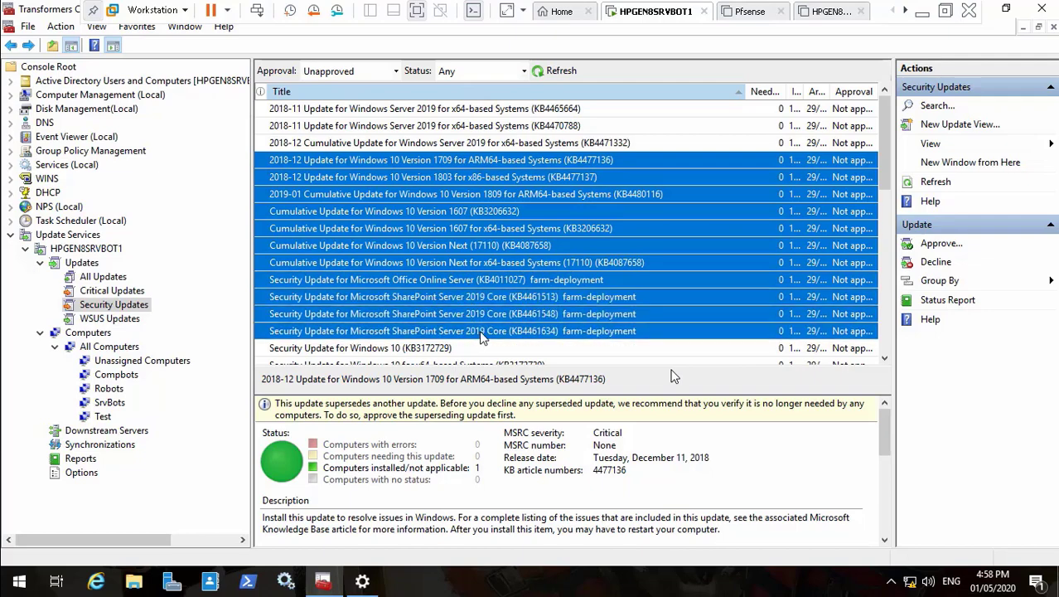
{"action": "left_click", "coordinate": [883, 358]}
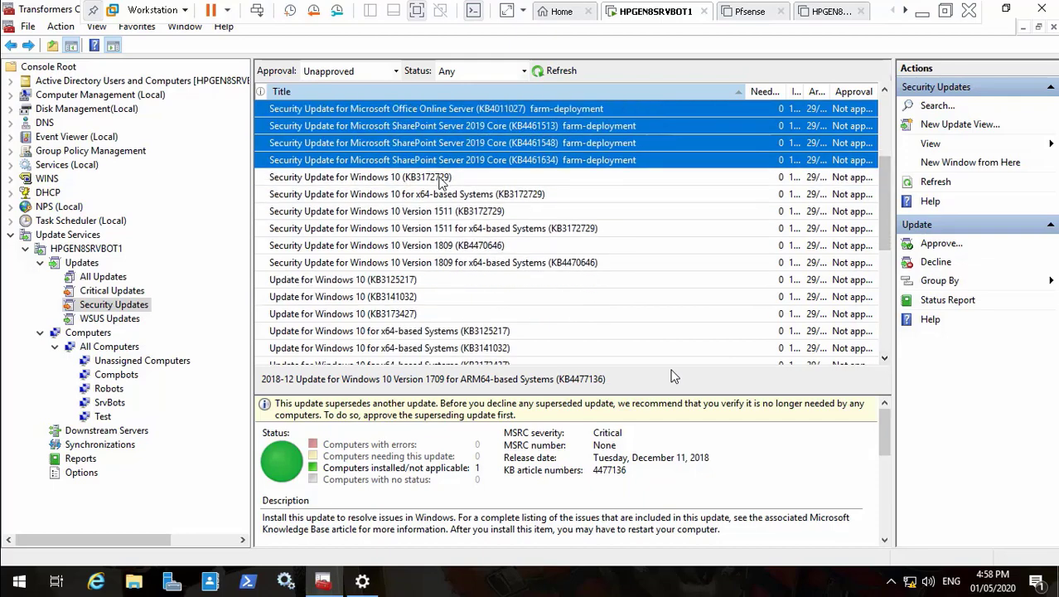
Step: Add the KB3172729, Version 1511 and 1809 KB4470646 updates, then decline the selection
{"action": "left_click", "coordinate": [436, 180], "text": "shift"}
{"action": "left_click", "coordinate": [442, 195], "text": "shift"}
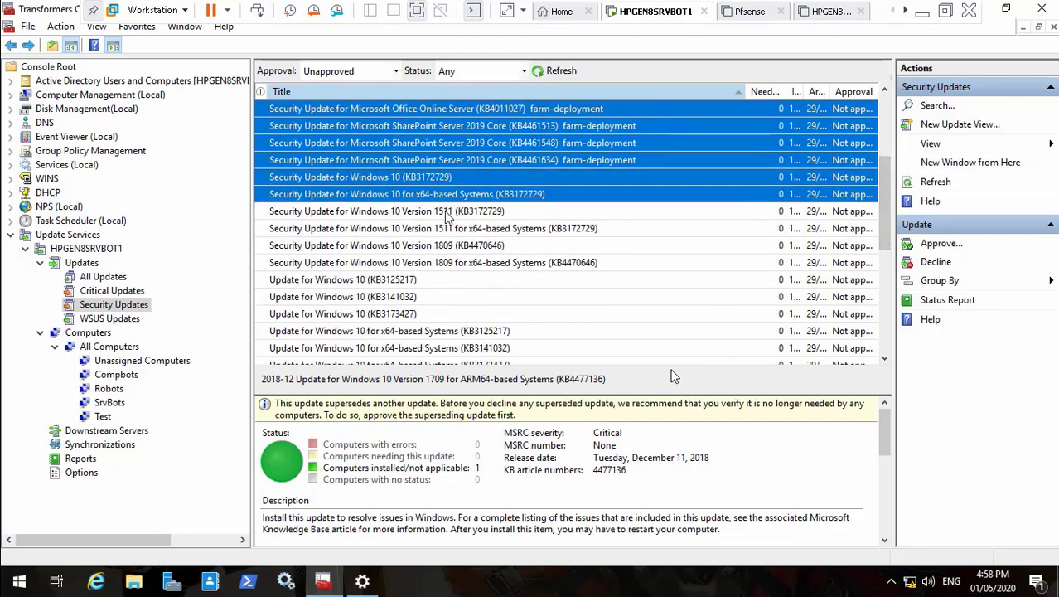
{"action": "left_click", "coordinate": [446, 212], "text": "shift"}
{"action": "left_click", "coordinate": [454, 231], "text": "shift"}
{"action": "left_click", "coordinate": [458, 247], "text": "shift"}
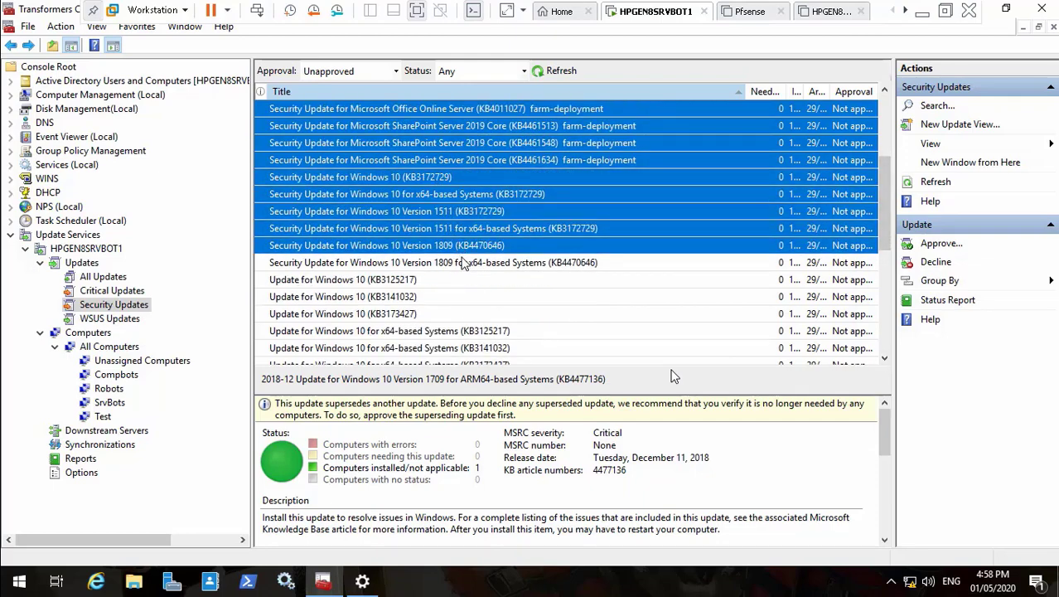
{"action": "left_click", "coordinate": [464, 264], "text": "shift"}
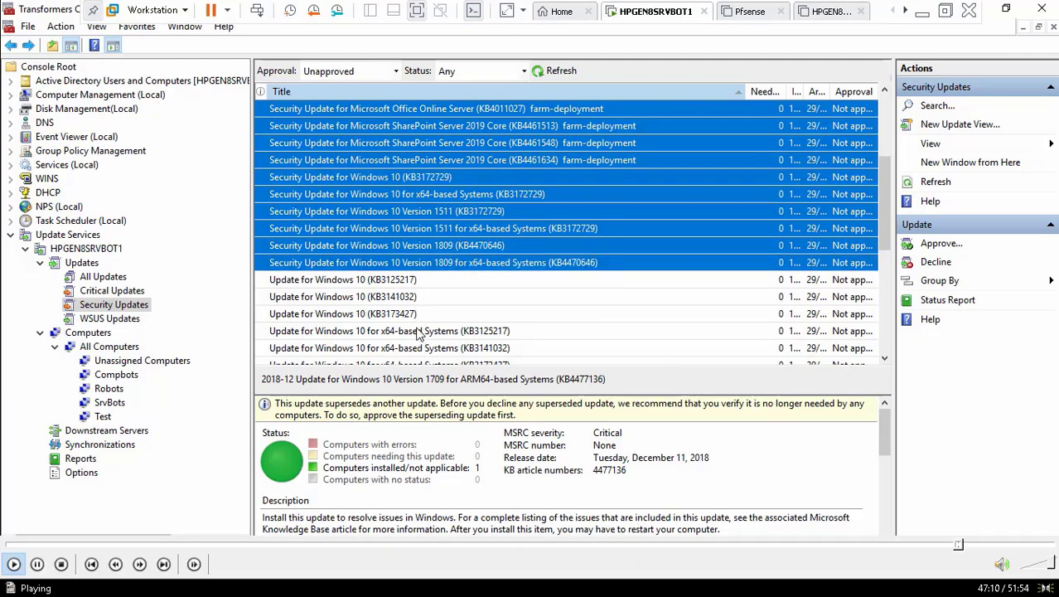
{"action": "left_click", "coordinate": [968, 545]}
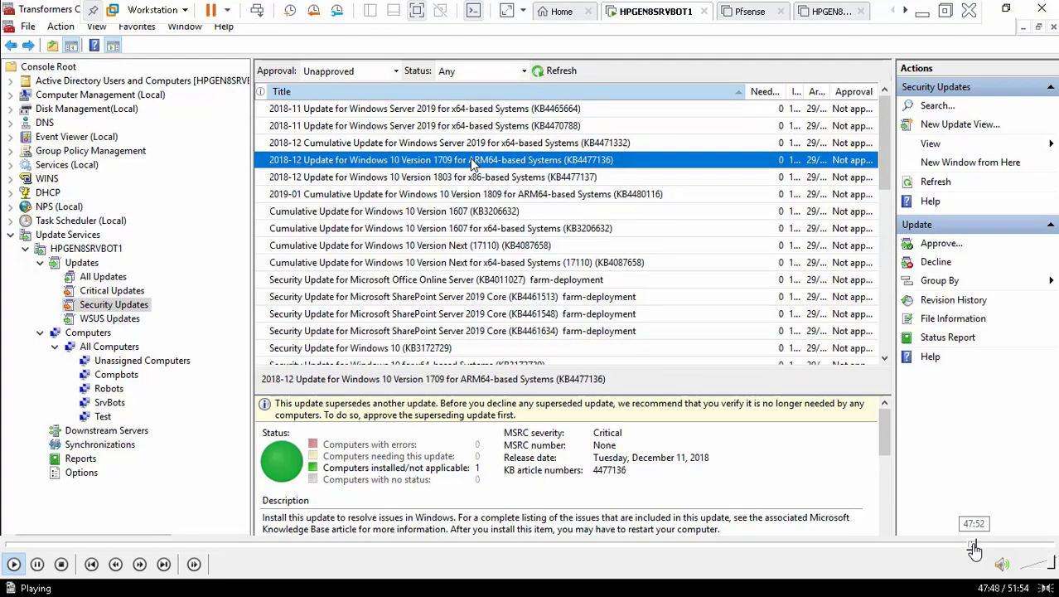
{"action": "left_click", "coordinate": [978, 545]}
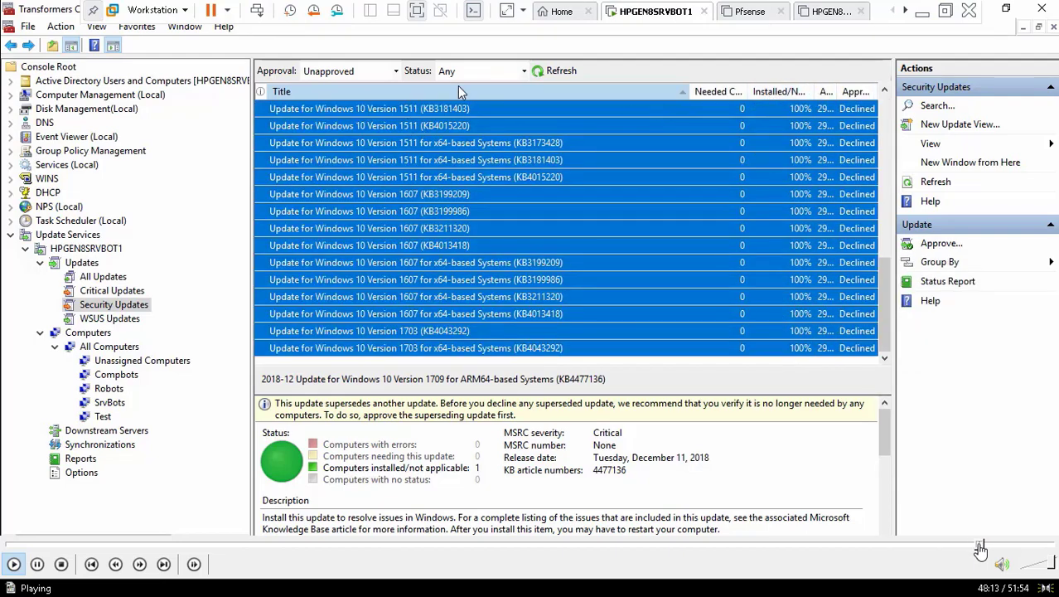
Step: Refresh WSUS to confirm 275 declined and 3 unapproved security updates, then bring up Windows Update settings
{"action": "left_click", "coordinate": [554, 73]}
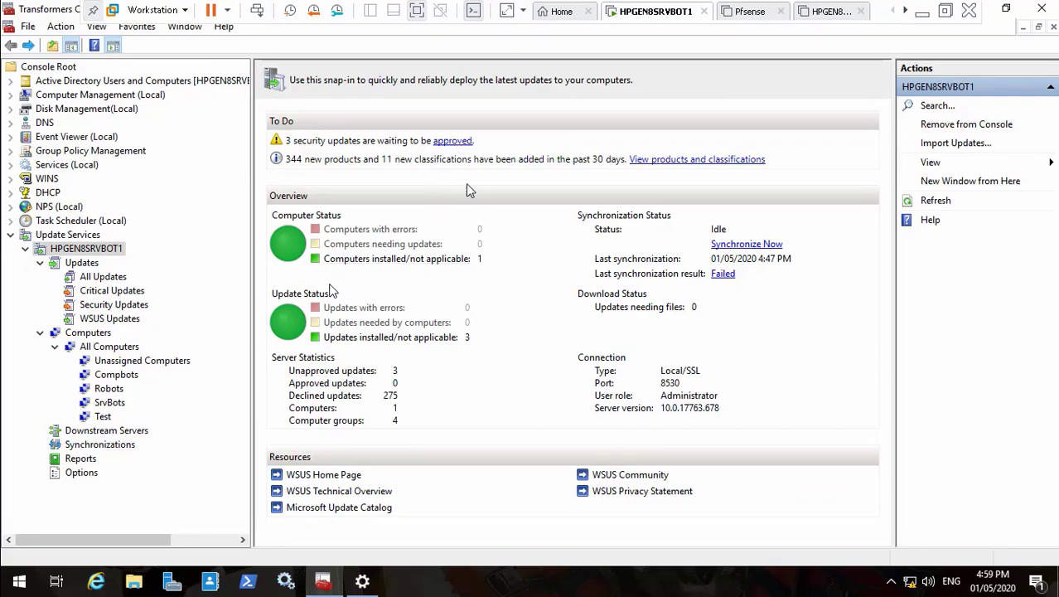
{"action": "left_click", "coordinate": [453, 141]}
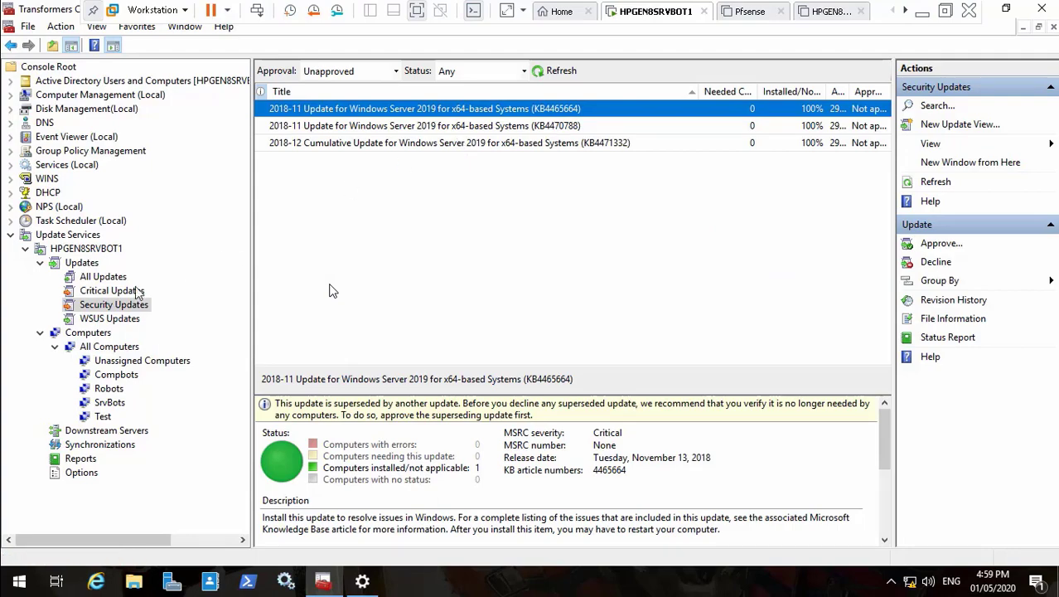
{"action": "left_click", "coordinate": [14, 46]}
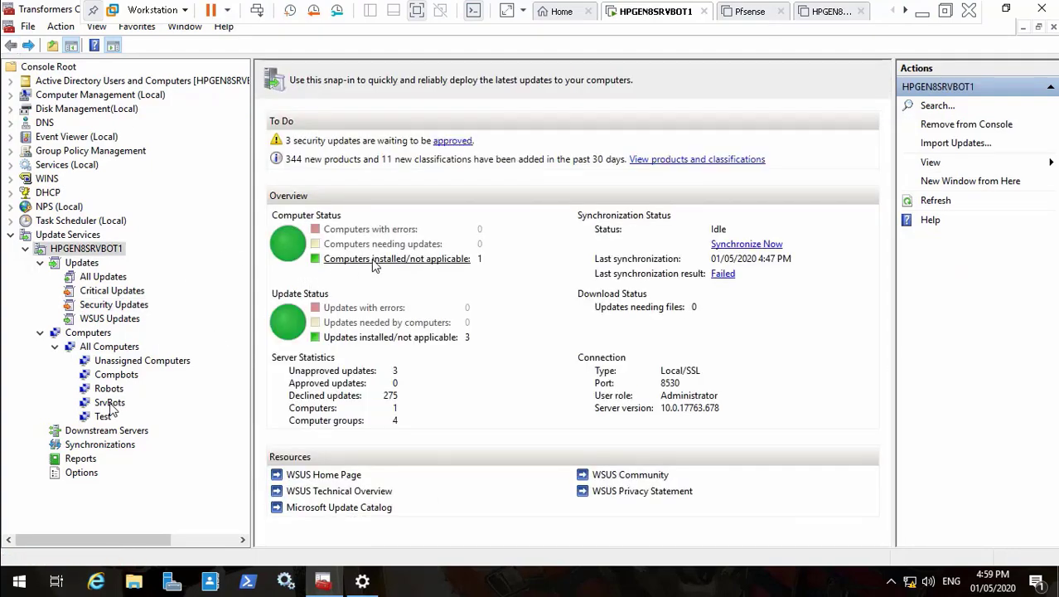
{"action": "left_click", "coordinate": [370, 582]}
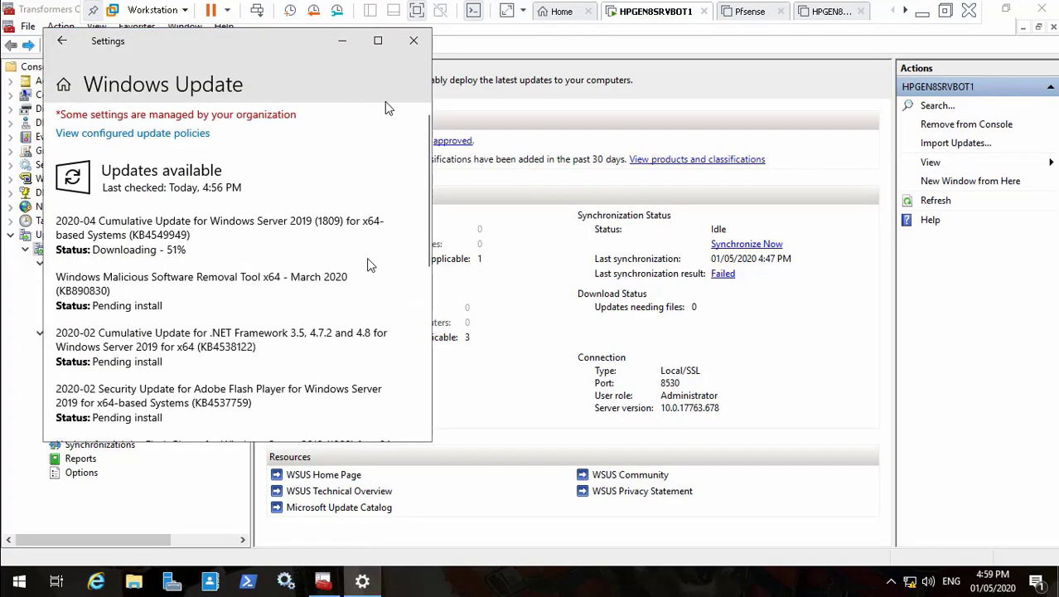
Step: Maximize Settings, review the Group Policy-configured update policies, then close Settings
{"action": "left_click", "coordinate": [379, 42]}
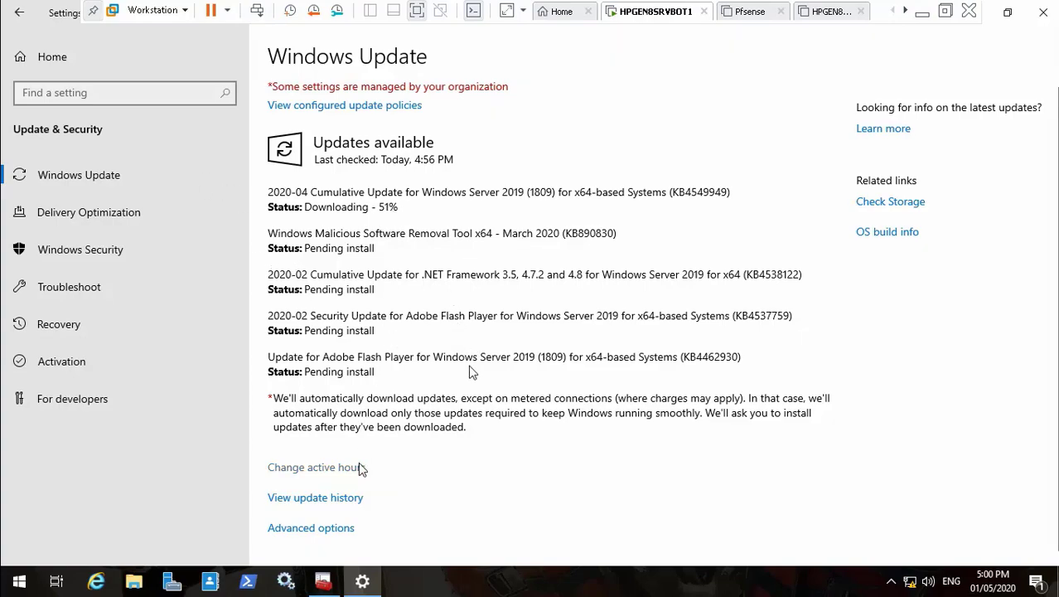
{"action": "mouse_move", "coordinate": [547, 573]}
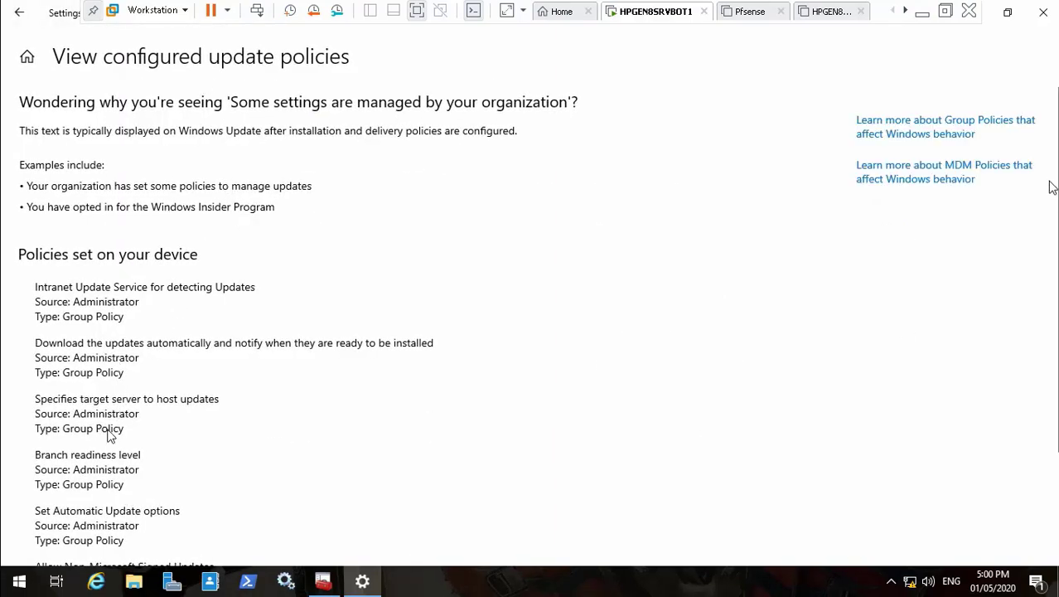
{"action": "mouse_move", "coordinate": [1055, 175]}
{"action": "left_mouse_down"}
{"action": "mouse_move", "coordinate": [1056, 282]}
{"action": "mouse_move", "coordinate": [1056, 166]}
{"action": "left_mouse_up"}
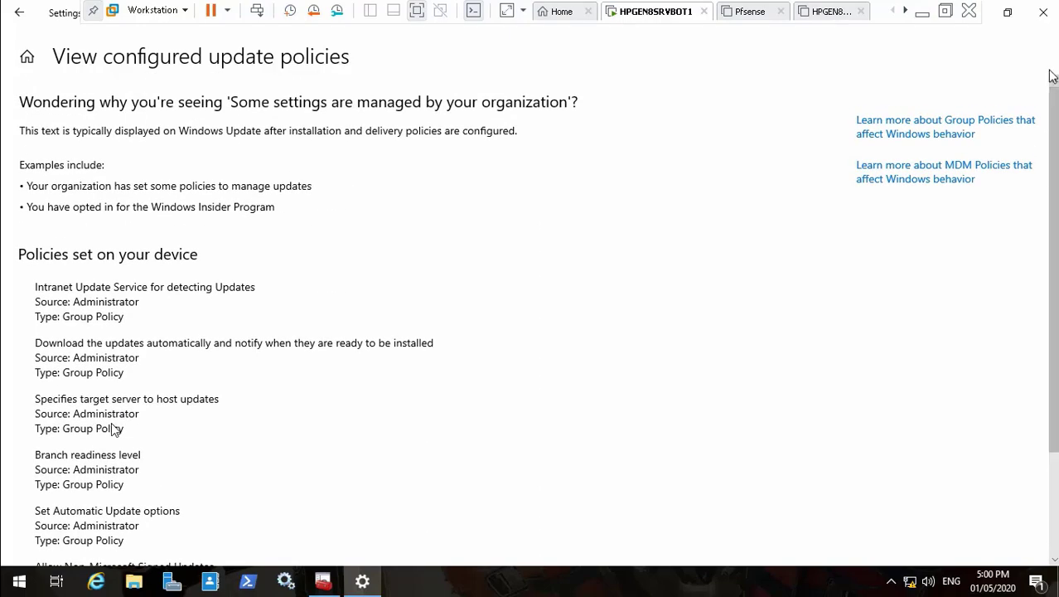
{"action": "left_click", "coordinate": [1043, 12]}
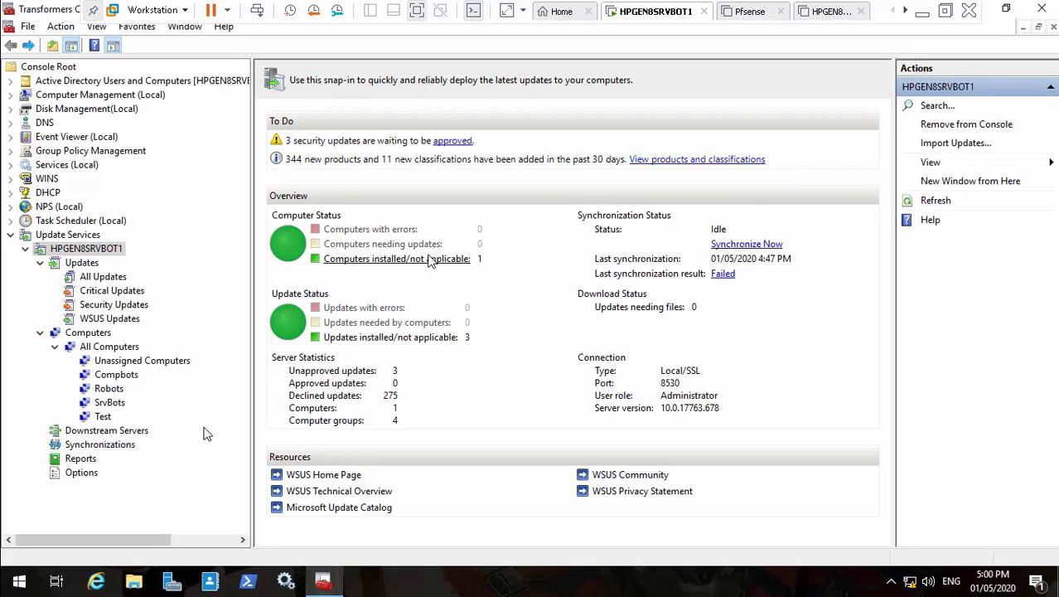
Step: View the SrvBots computer group and request a Status Report, which requires Report Viewer 2012
{"action": "left_click", "coordinate": [425, 260]}
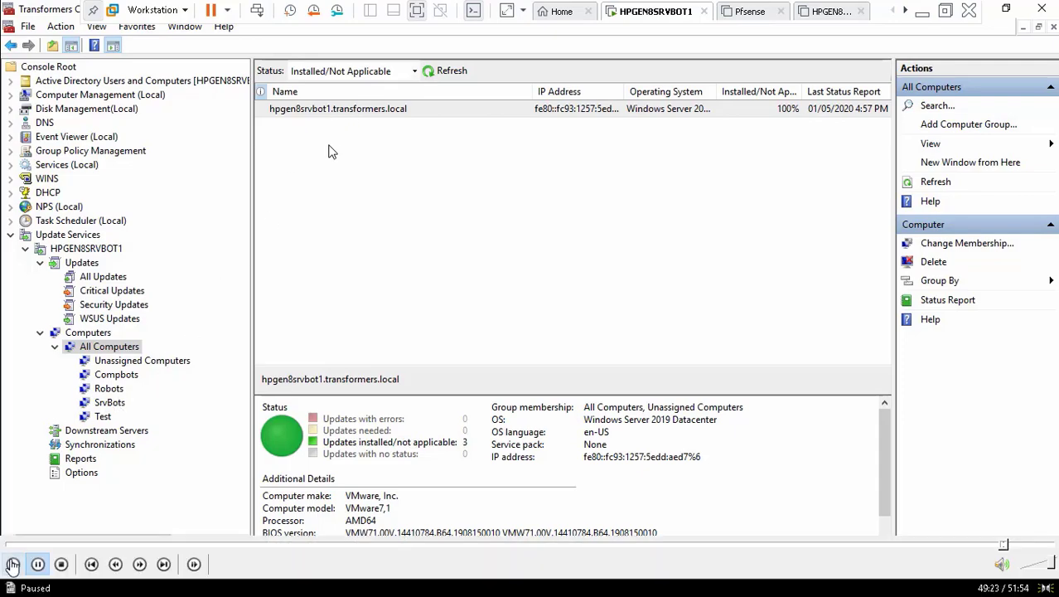
{"action": "left_click", "coordinate": [12, 564]}
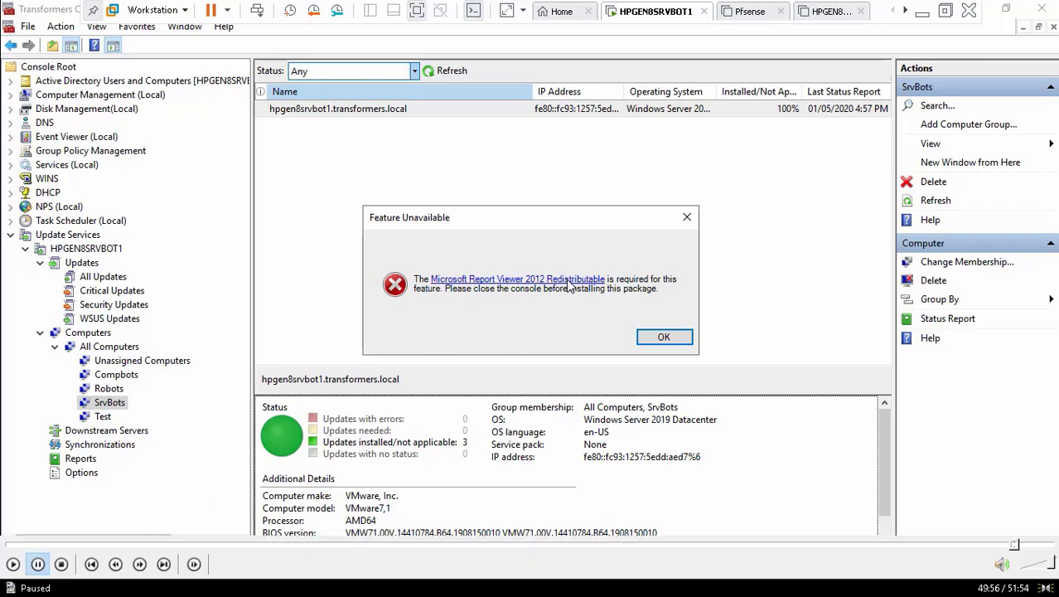
Step: Dismiss the Report Viewer 2012 requirement warning and minimize VMware Workstation to the host desktop
{"action": "left_click", "coordinate": [14, 564]}
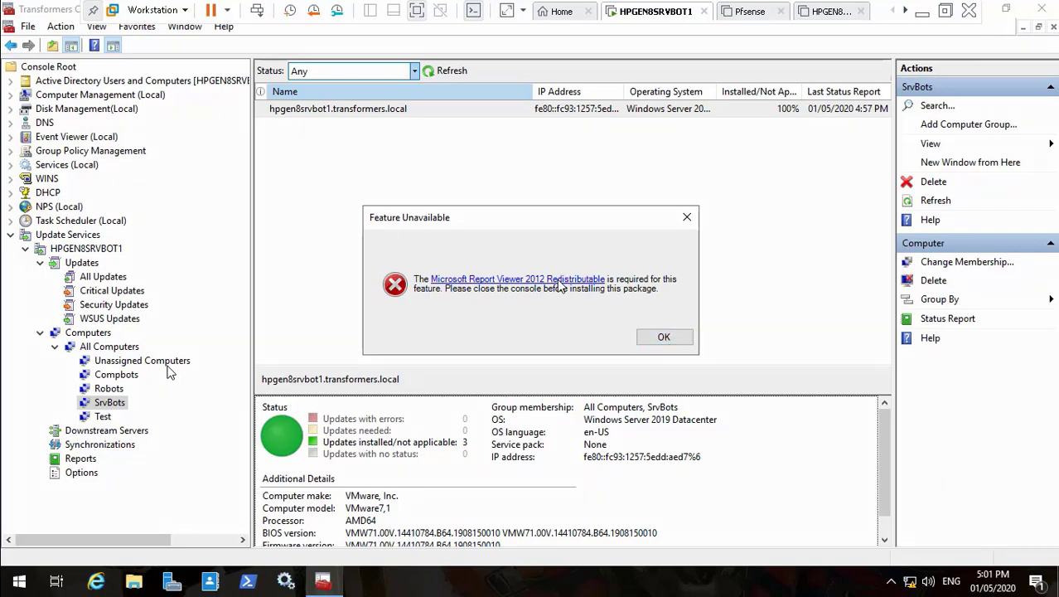
{"action": "left_click", "coordinate": [664, 337]}
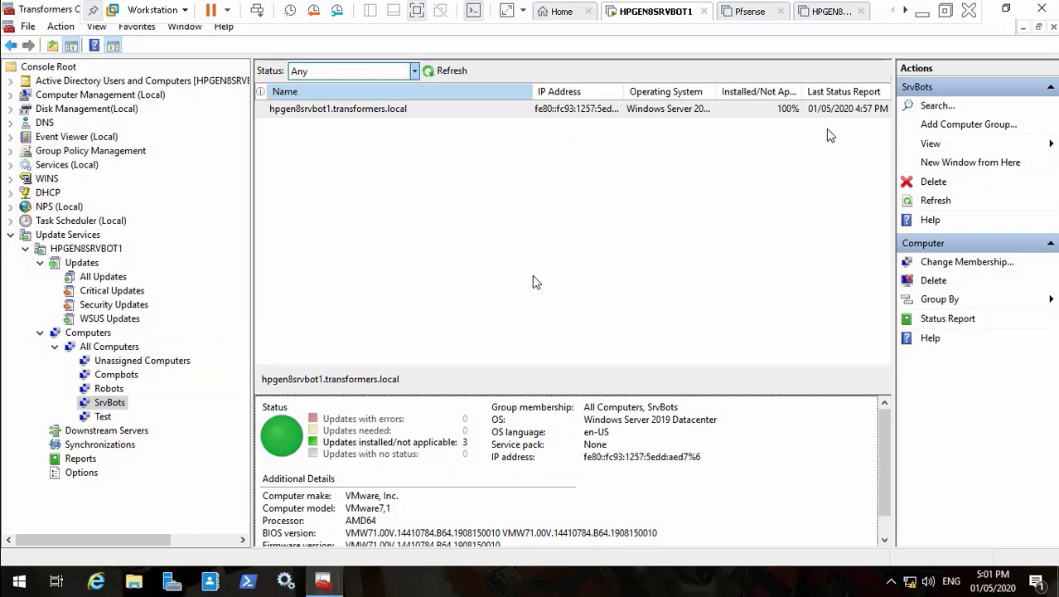
{"action": "left_click", "coordinate": [923, 13]}
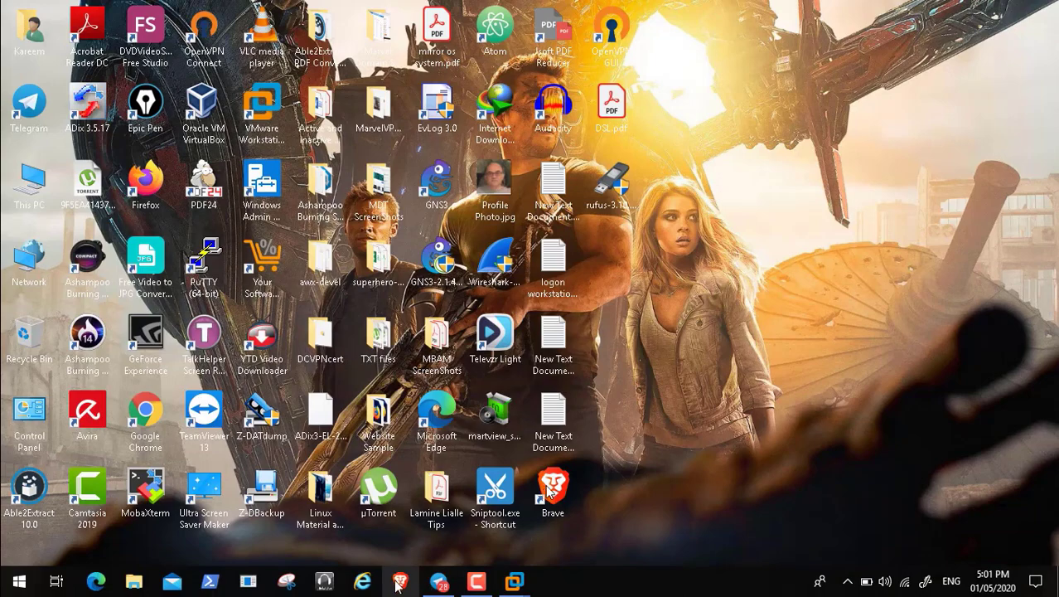
Step: Search Brave for 'windows report viewer 2012' and try the Microsoft download page, which fails to load
{"action": "mouse_move", "coordinate": [935, 552]}
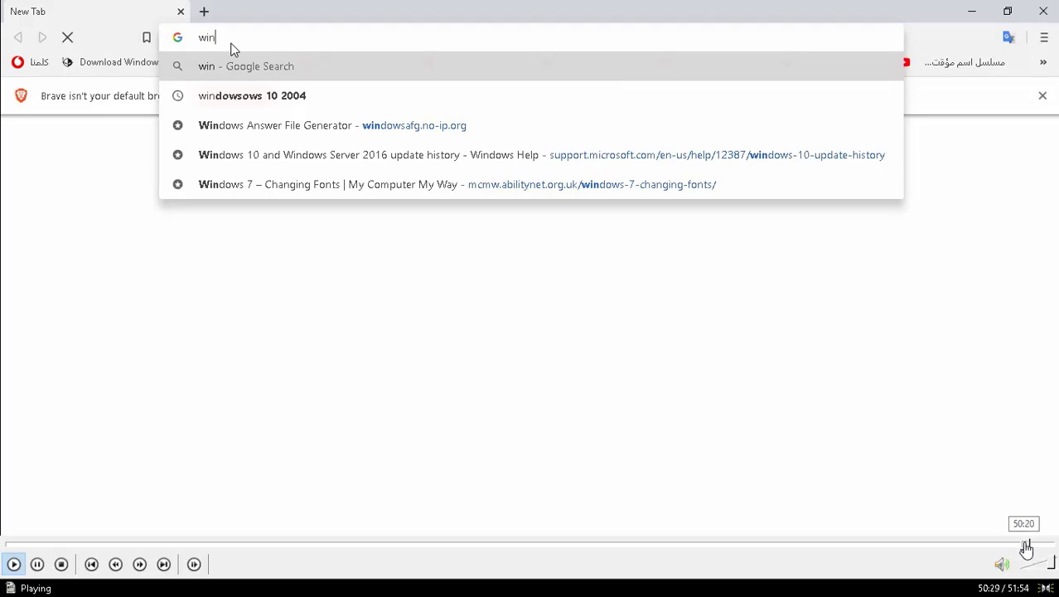
{"action": "left_click", "coordinate": [1029, 547]}
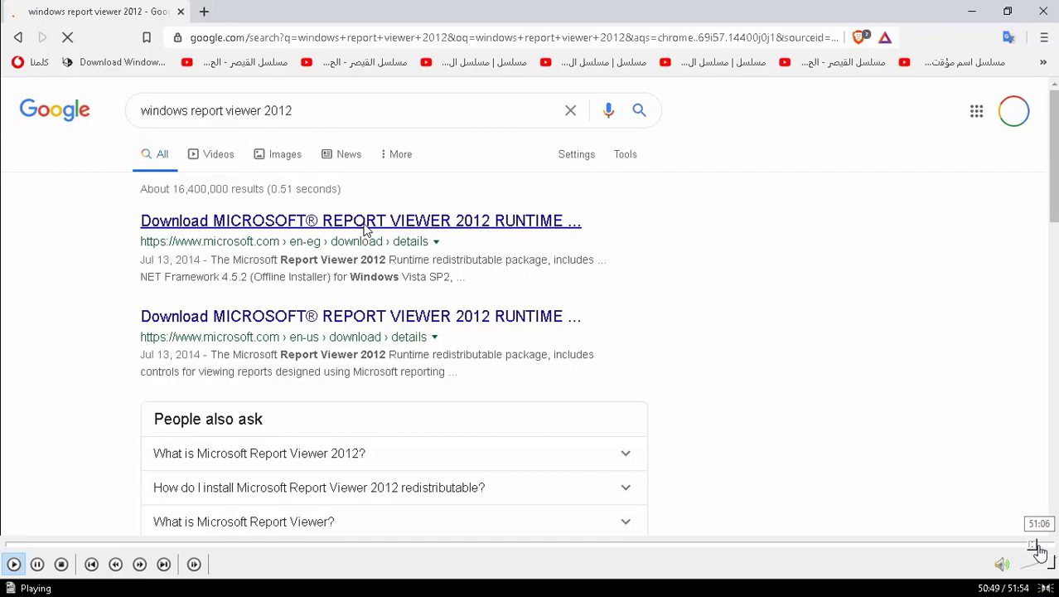
{"action": "left_click", "coordinate": [1038, 548]}
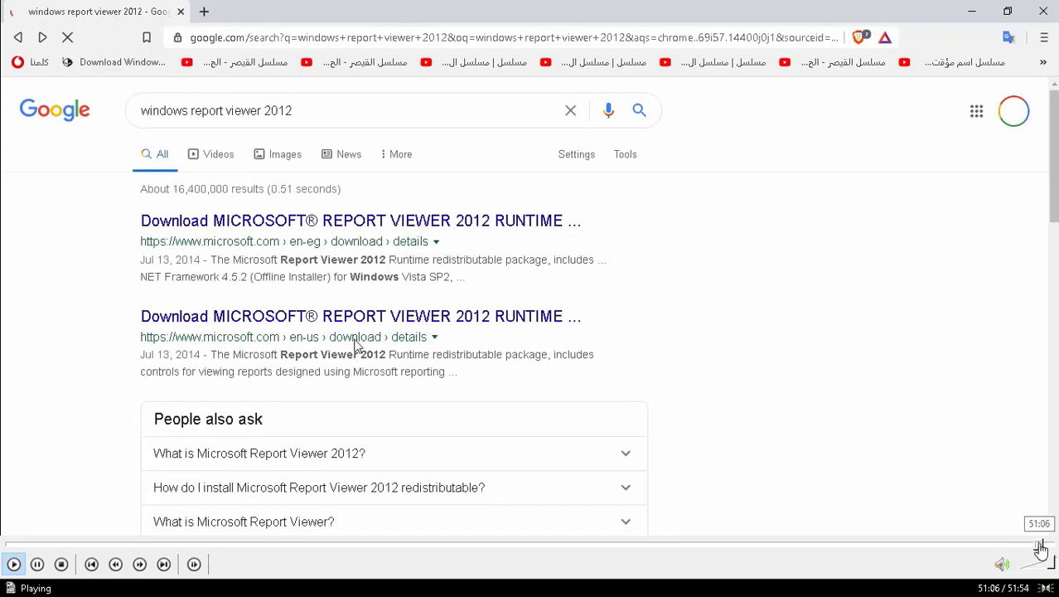
{"action": "left_click", "coordinate": [1042, 547]}
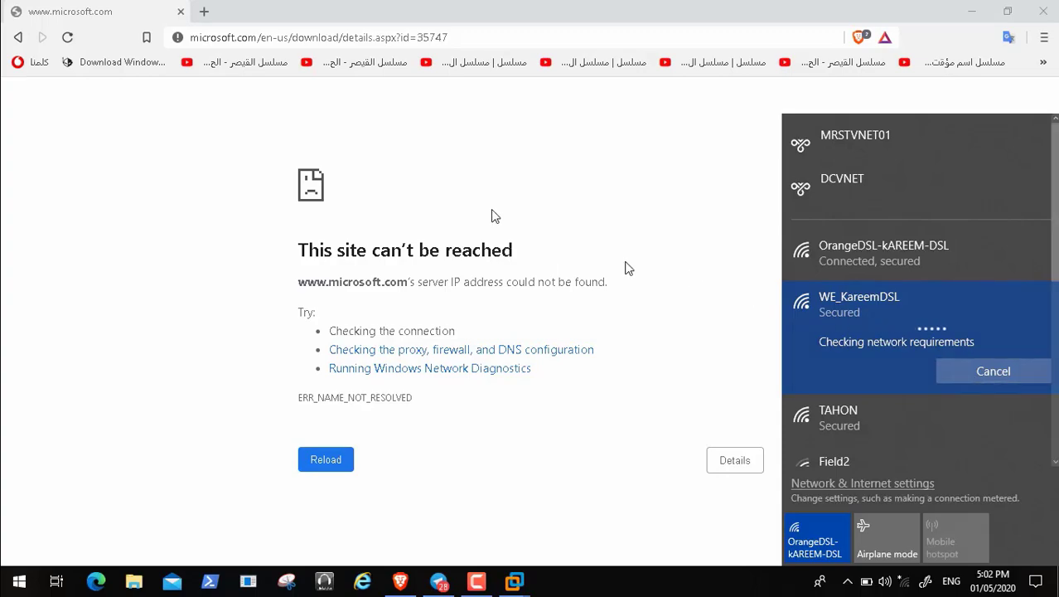
{"action": "double_click", "coordinate": [465, 214]}
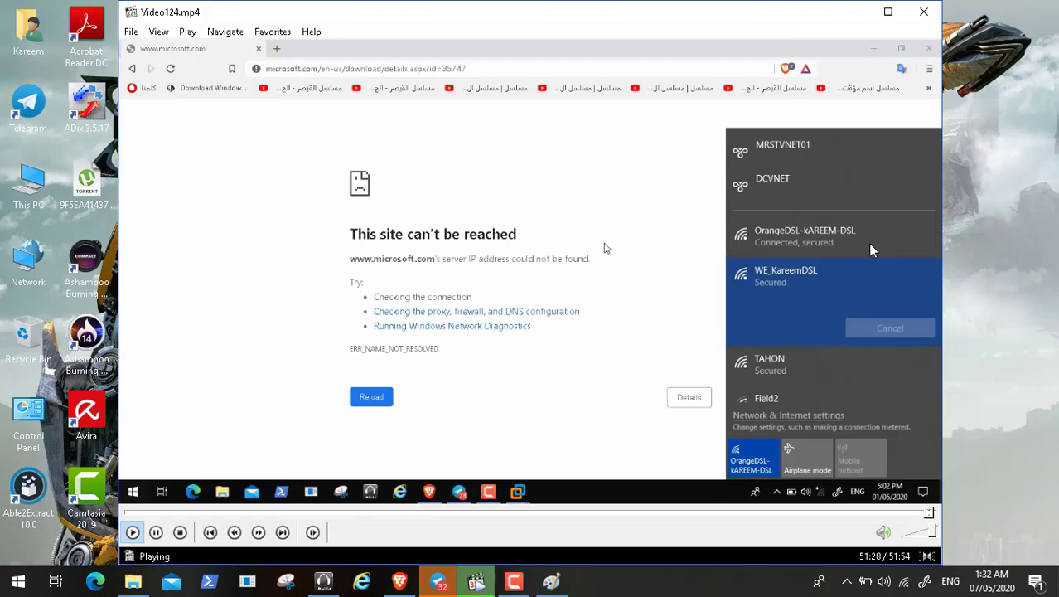
{"action": "left_click", "coordinate": [926, 15]}
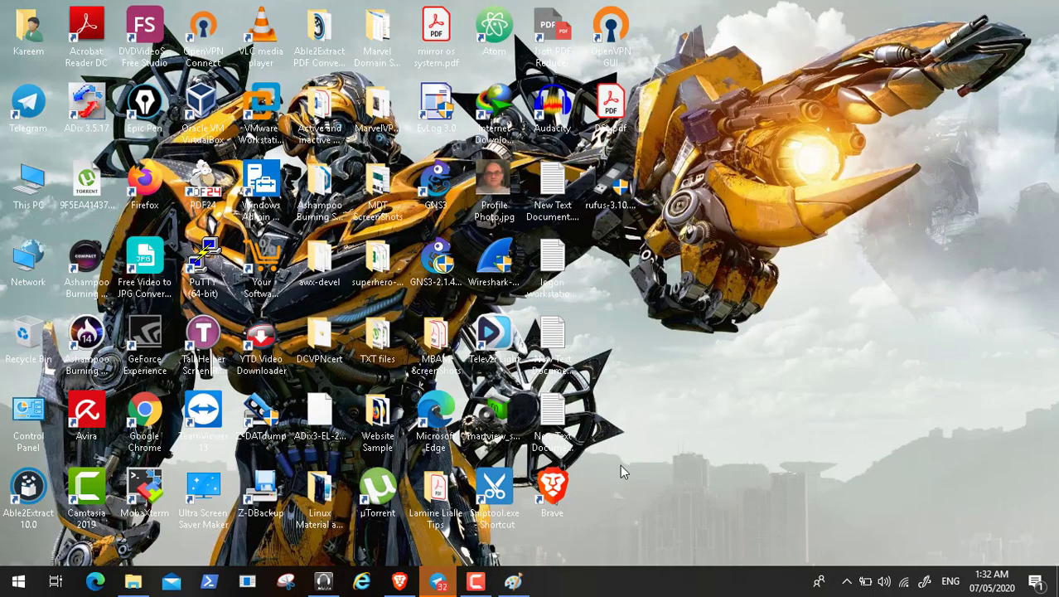